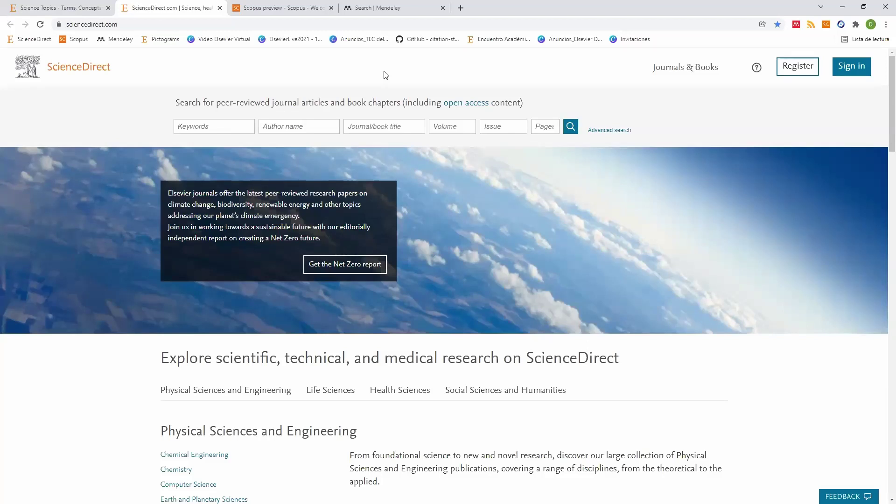
# Step: Enter pedagogia in the Keywords field of the ScienceDirect home page
pyautogui.doubleClick(191, 108)
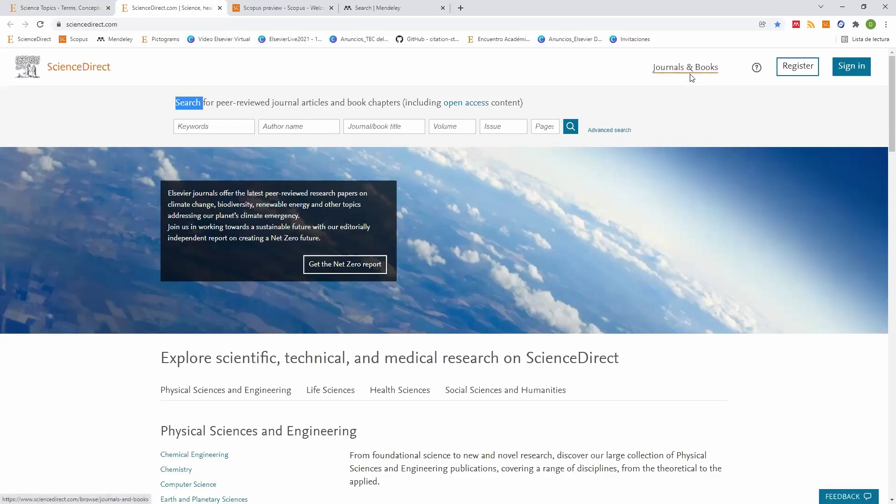
pyautogui.click(214, 130)
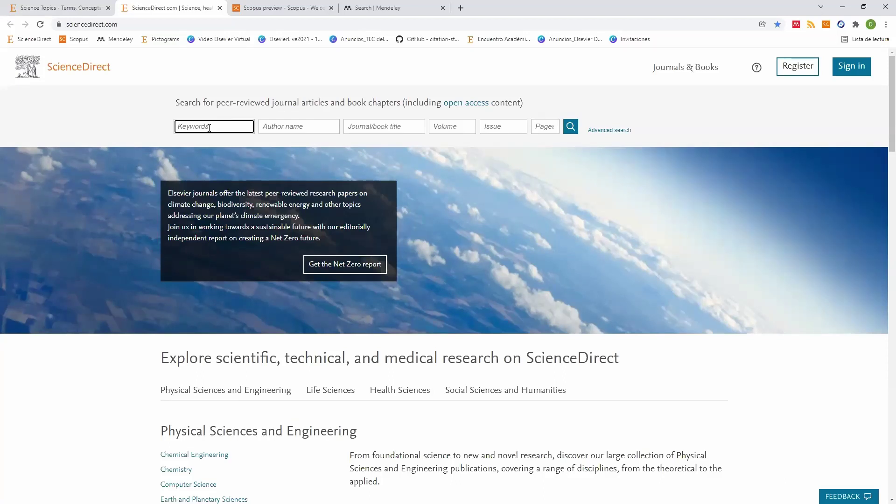
pyautogui.write('pedagogia')
# Step: Run the pedagogia keyword search and highlight its 972-result count
pyautogui.click(571, 127)
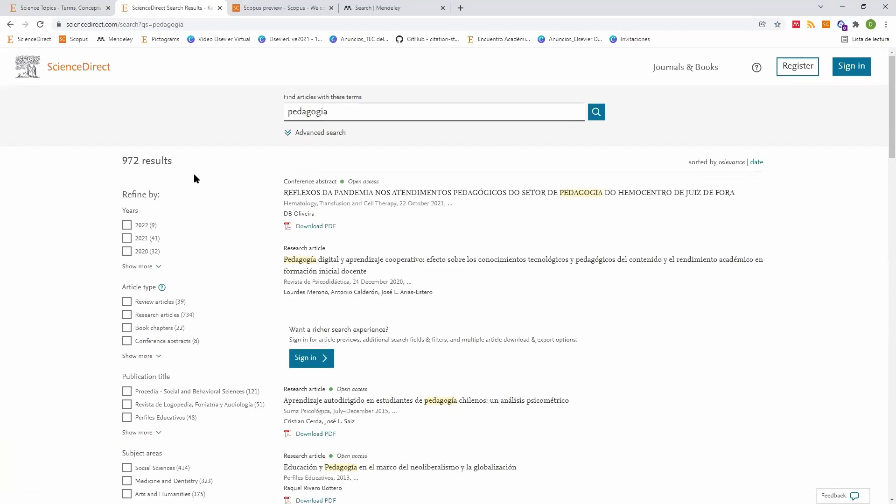
pyautogui.doubleClick(128, 162)
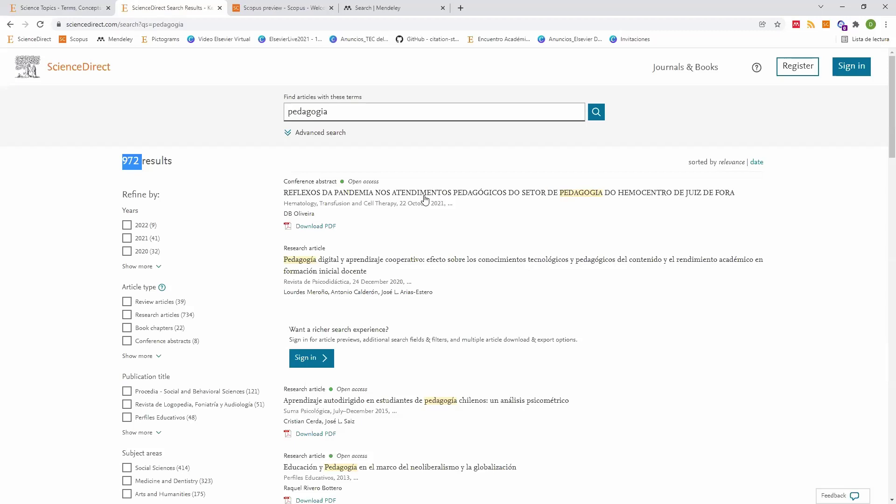
pyautogui.click(310, 116)
pyautogui.doubleClick(310, 117)
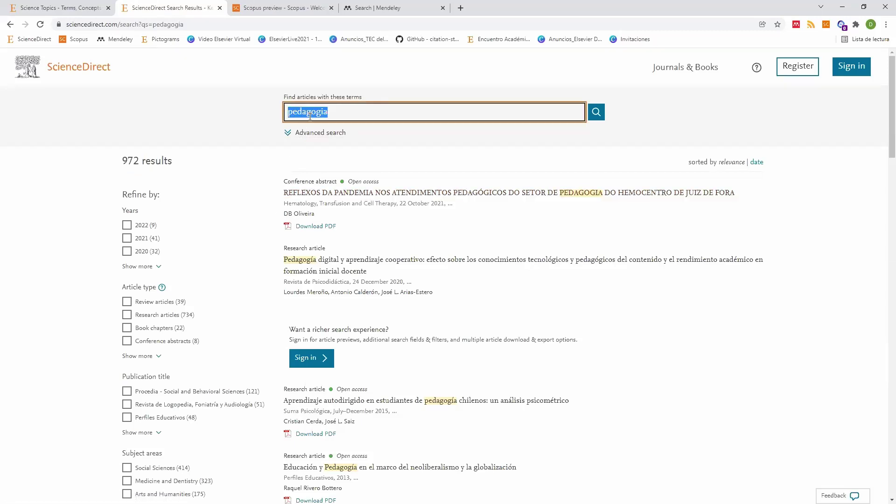
pyautogui.click(232, 228)
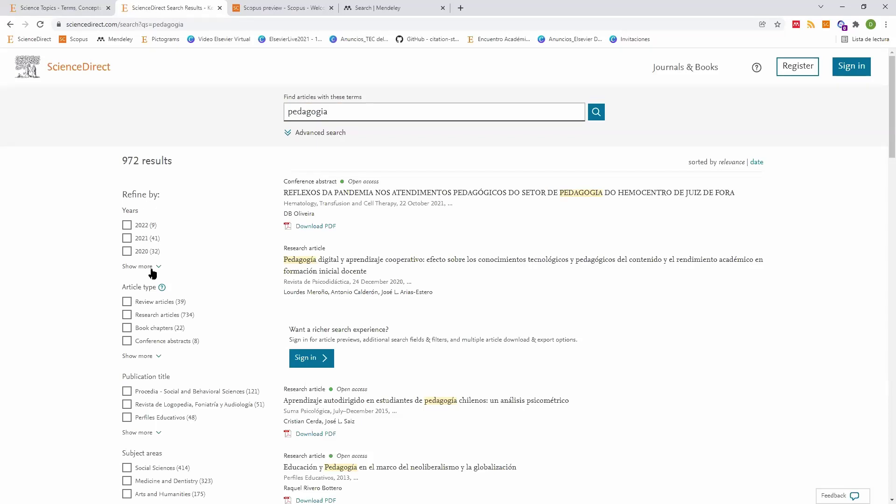
# Step: Expand the full Subject areas filter list and review the pedagogia results
pyautogui.scroll(-2, 152, 273)
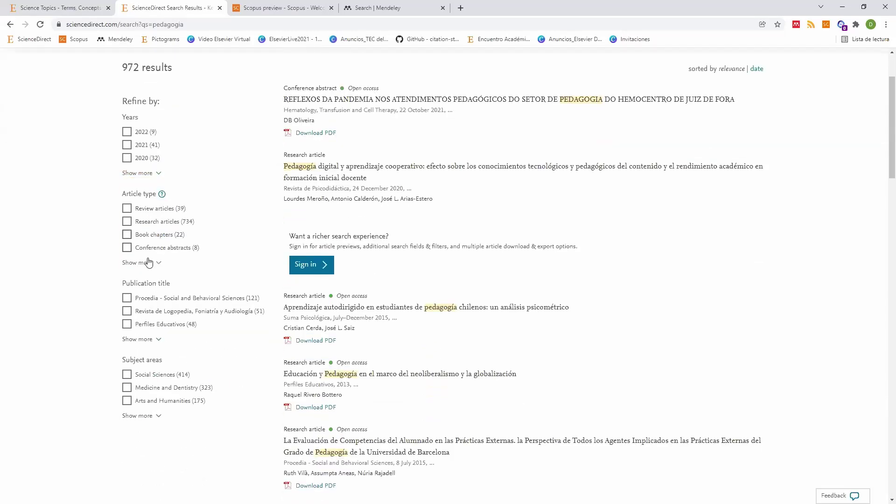
pyautogui.scroll(-3, 148, 263)
pyautogui.click(150, 276)
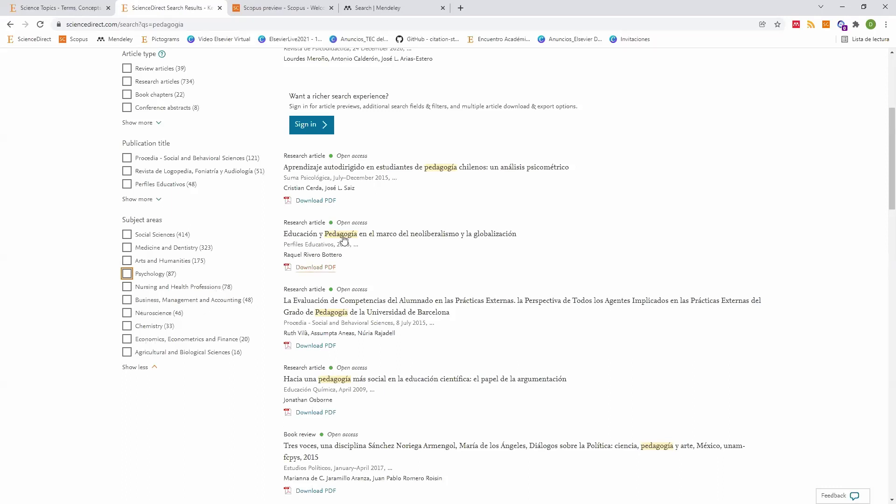
pyautogui.scroll(5, 314, 245)
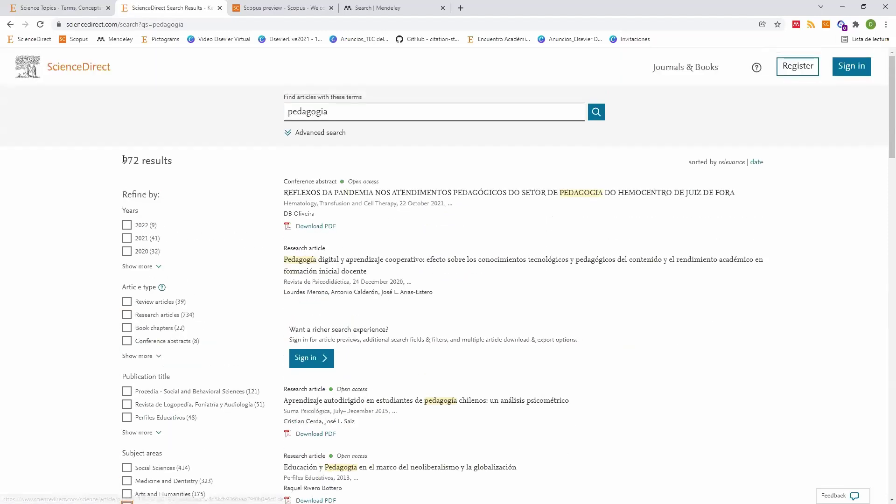
pyautogui.doubleClick(146, 162)
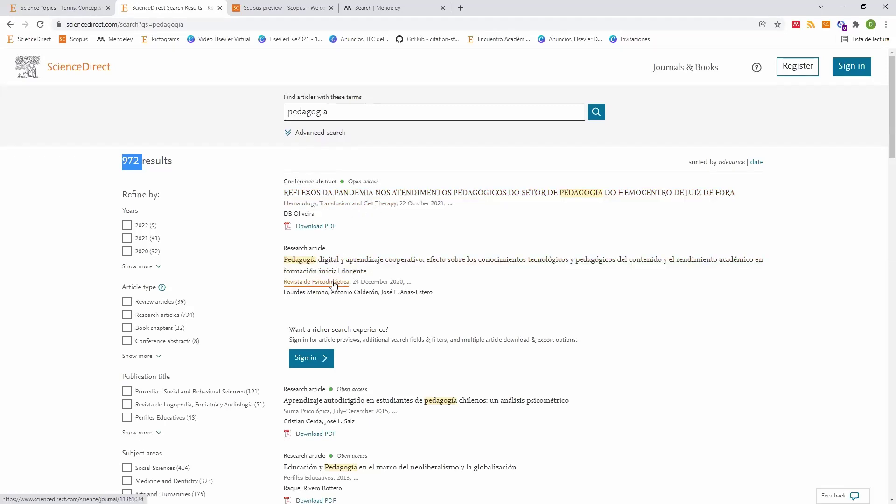
pyautogui.scroll(-2, 313, 323)
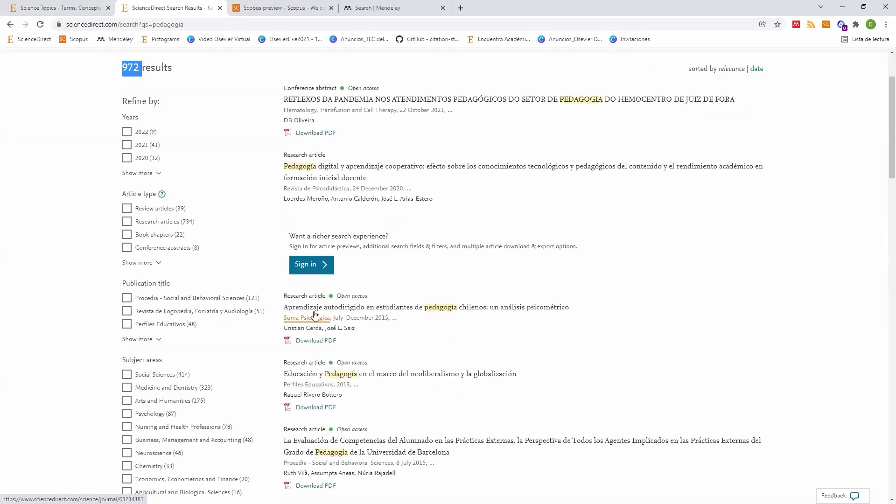
pyautogui.scroll(-2, 313, 298)
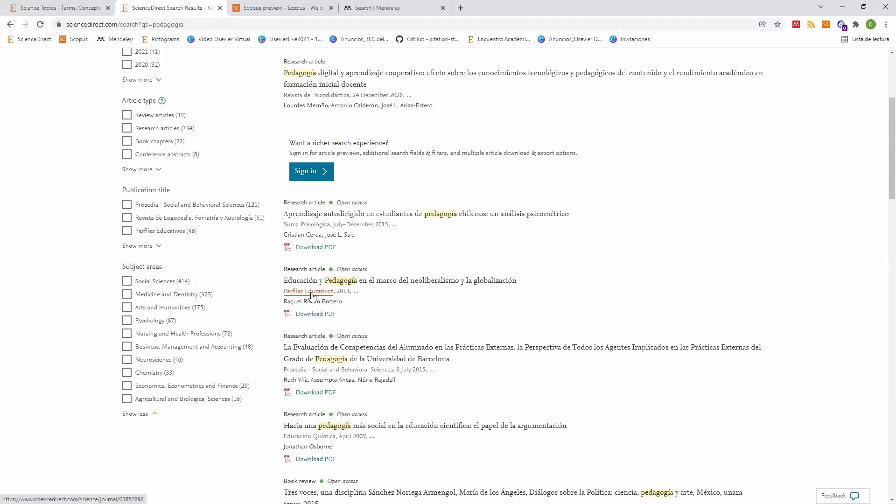
pyautogui.scroll(4, 327, 262)
# Step: Change pedagogia to pedagogy and rerun the search, getting 71,591 results
pyautogui.click(368, 117)
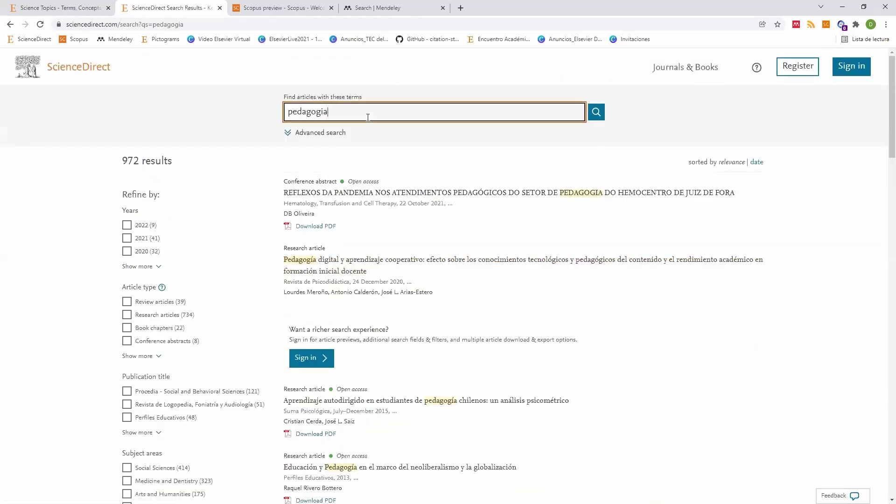
pyautogui.press('BackSpace')
pyautogui.press('BackSpace')
pyautogui.write('y')
pyautogui.press('Return')
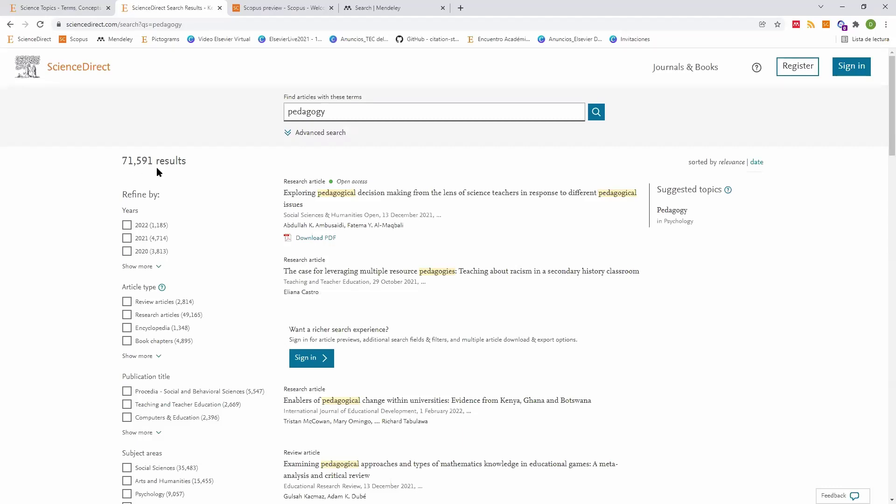
pyautogui.scroll(-7, 186, 174)
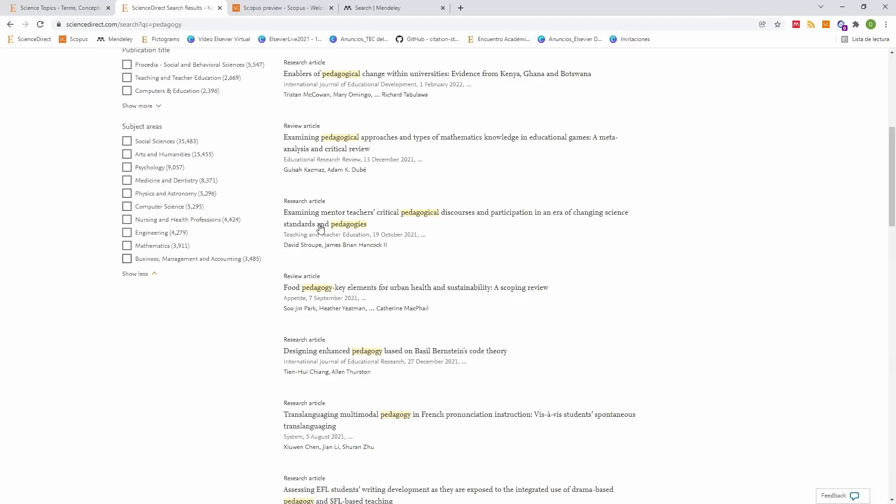
pyautogui.scroll(7, 318, 229)
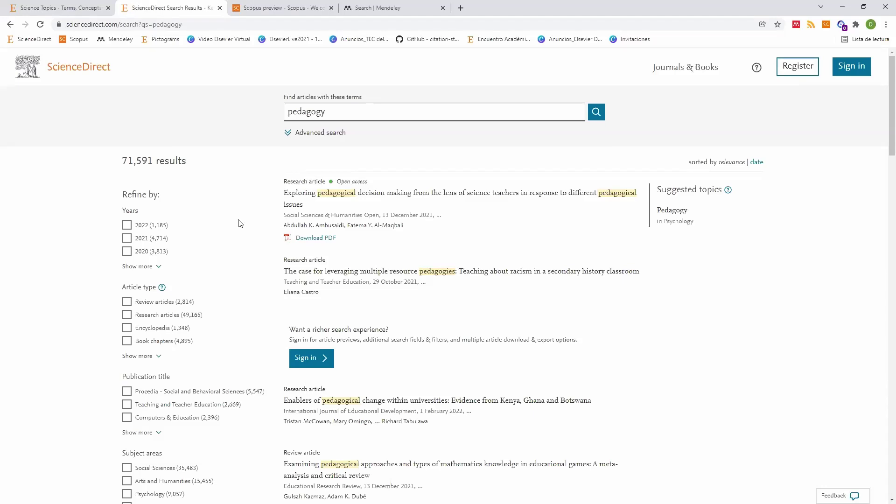
pyautogui.click(305, 114)
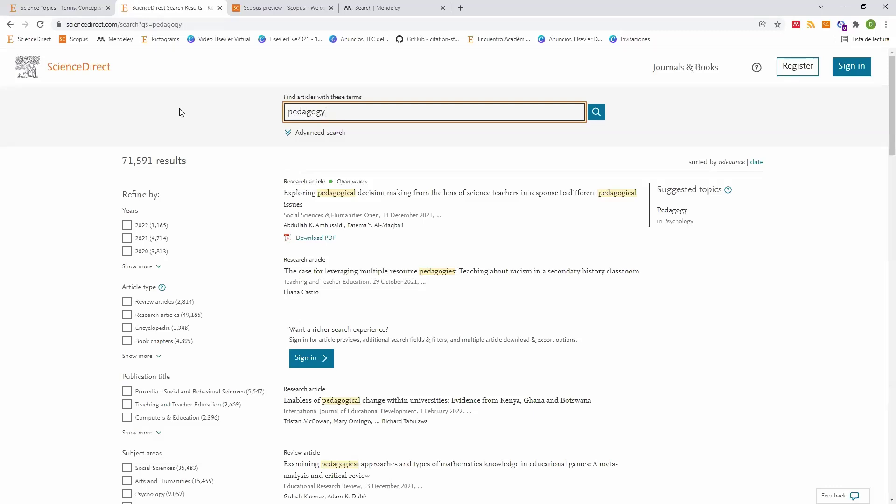
# Step: Search for education instead and browse its 1,000,000+ results and suggested publications
pyautogui.hotkey('shift', 'Left')
pyautogui.hotkey('shift', 'Left')
pyautogui.hotkey('shift', 'Left')
pyautogui.hotkey('shift', 'Left')
pyautogui.hotkey('shift', 'Left')
pyautogui.hotkey('shift', 'Left')
pyautogui.hotkey('shift', 'Left')
pyautogui.hotkey('shift', 'Left')
pyautogui.write('education')
pyautogui.press('Return')
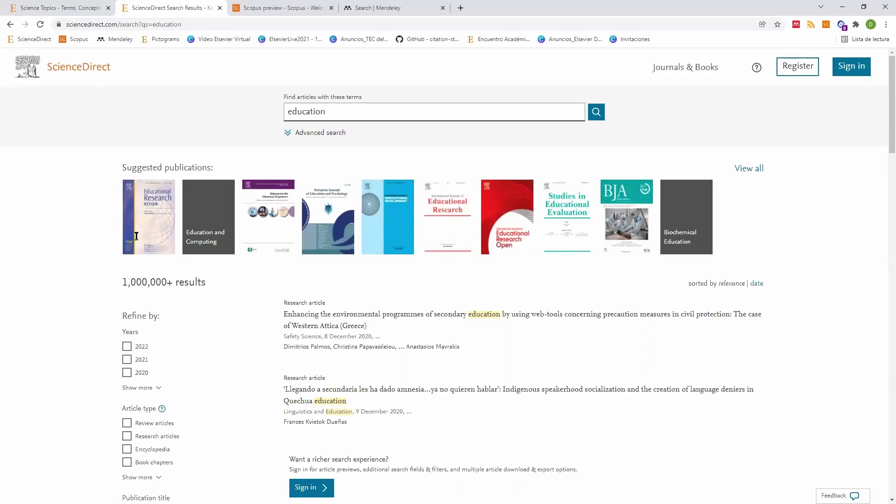
pyautogui.scroll(-1, 136, 236)
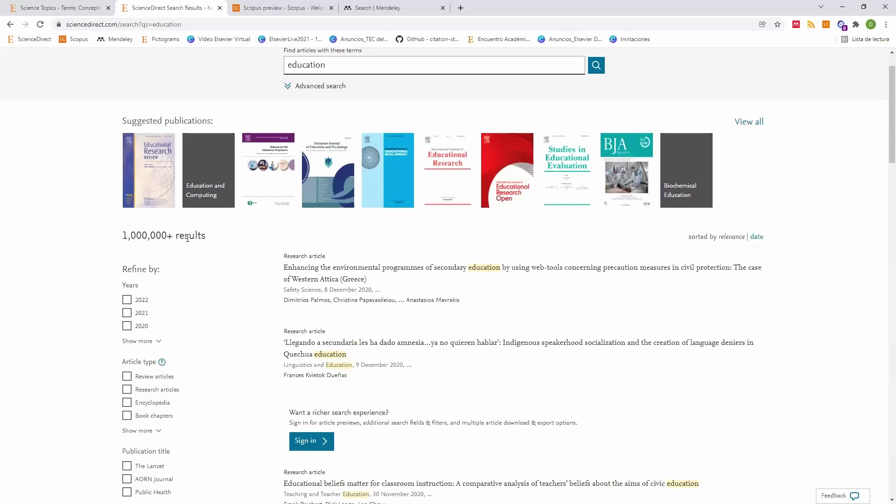
pyautogui.moveTo(123, 238); pyautogui.dragTo(188, 239)
pyautogui.scroll(-3, 252, 241)
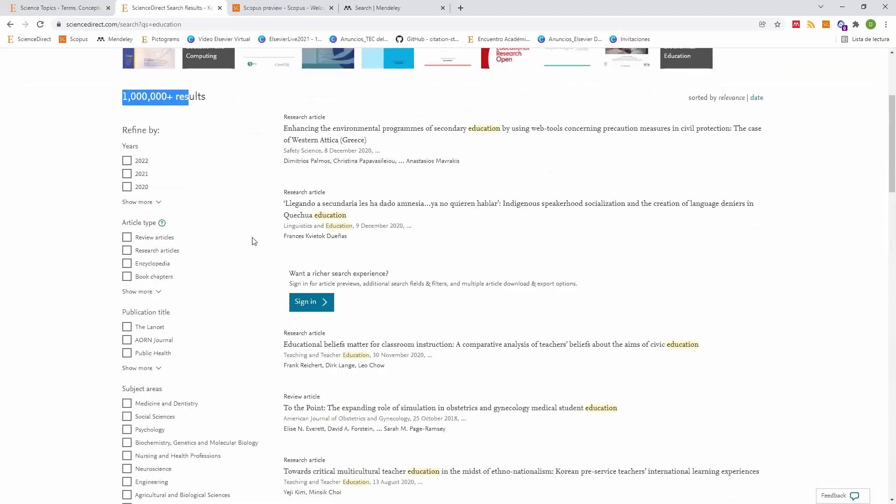
pyautogui.scroll(-2, 148, 276)
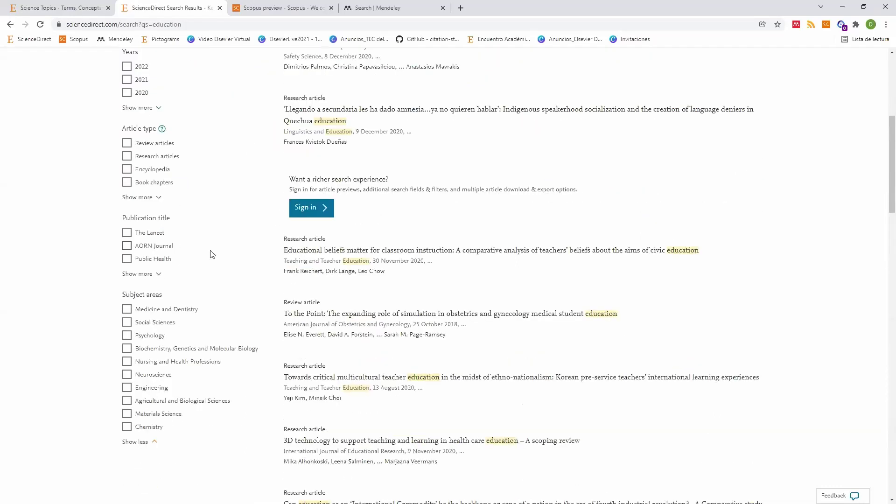
pyautogui.scroll(6, 213, 254)
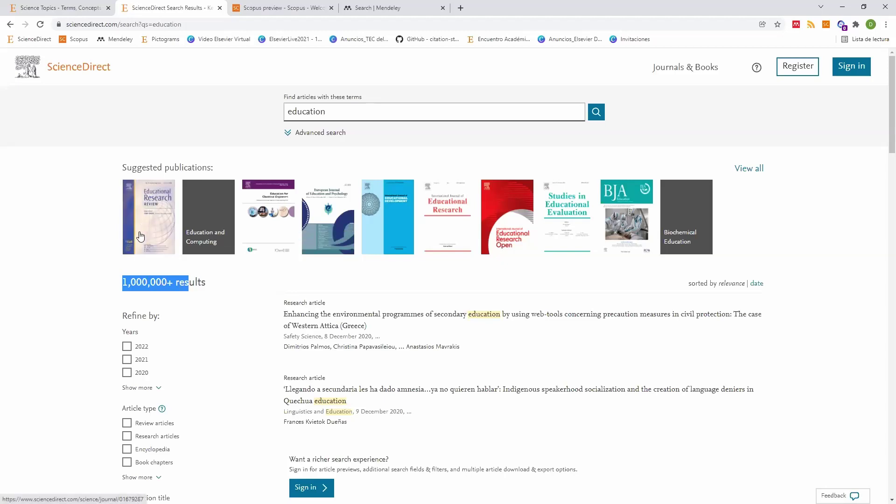
# Step: Select the education term, then go back to the ScienceDirect home page
pyautogui.click(332, 111)
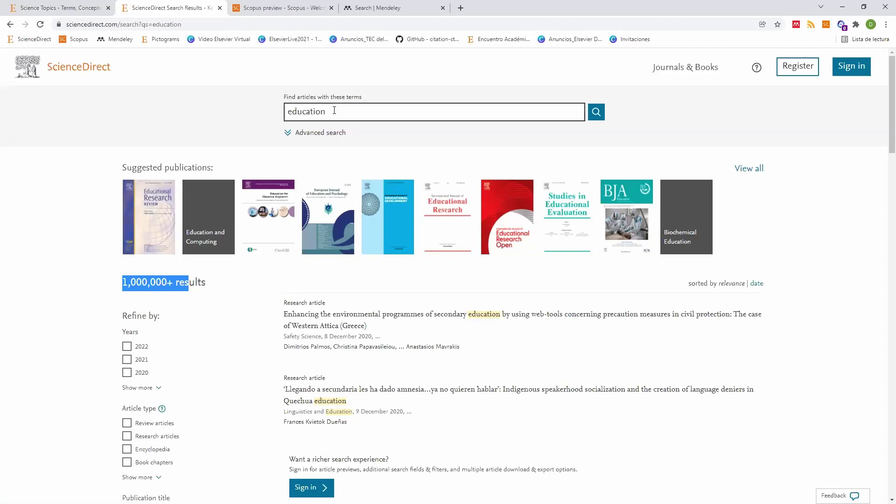
pyautogui.doubleClick(332, 111)
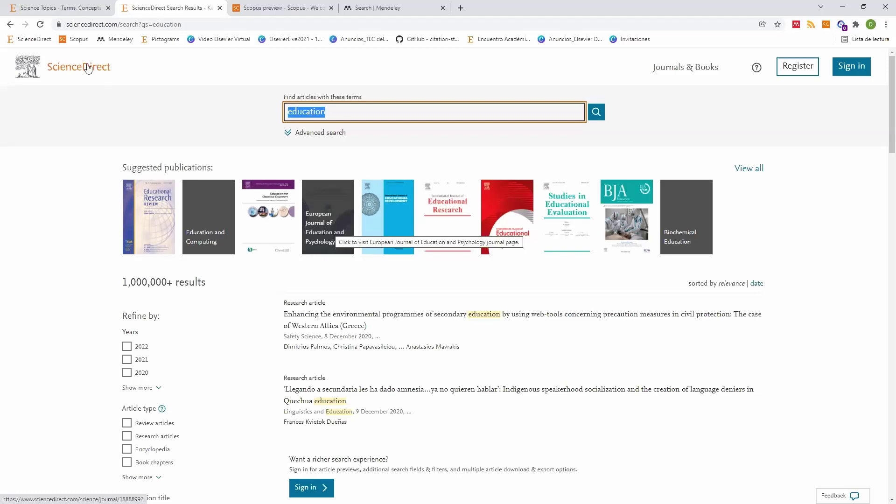
pyautogui.hotkey('alt', 'Left')
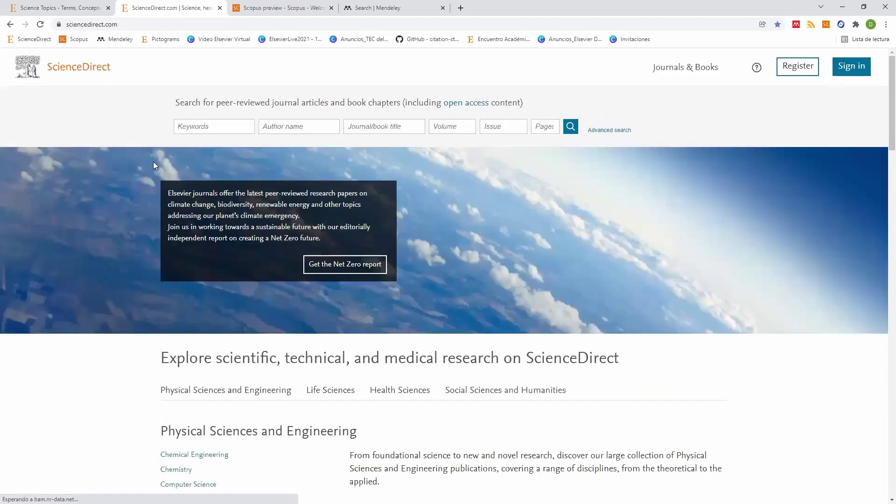
pyautogui.click(222, 131)
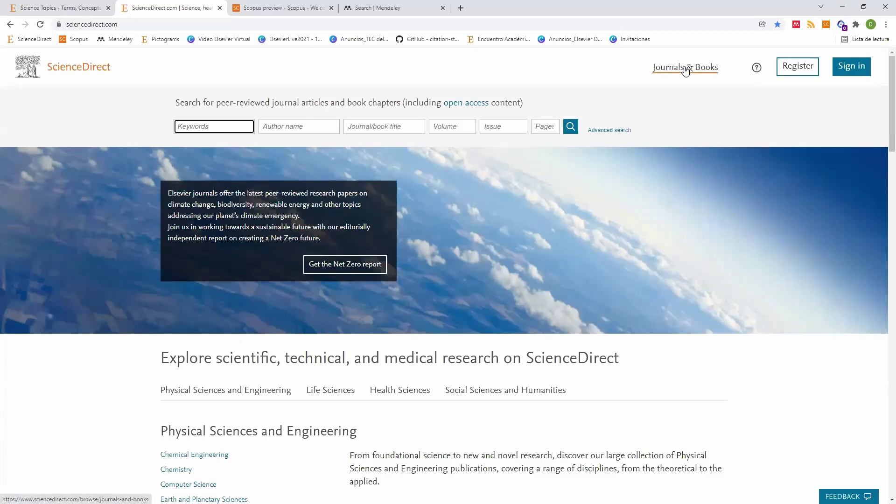
pyautogui.click(685, 68)
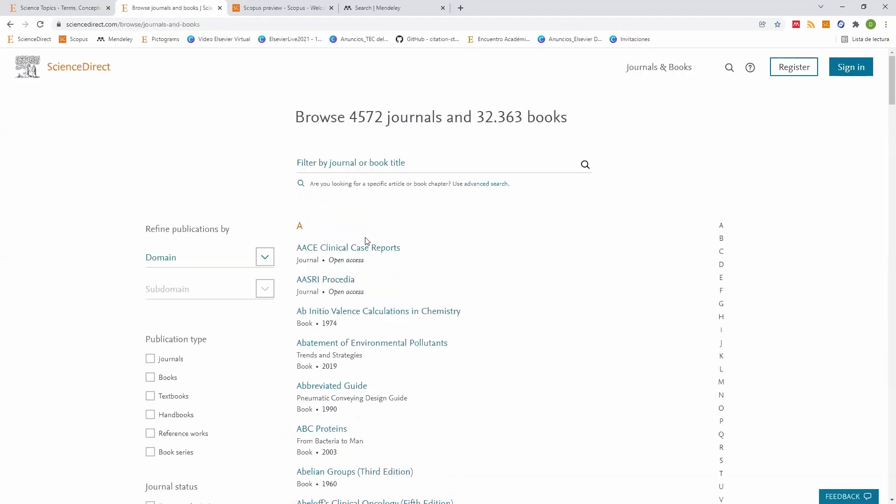
pyautogui.scroll(-4, 373, 229)
pyautogui.scroll(-9, 373, 231)
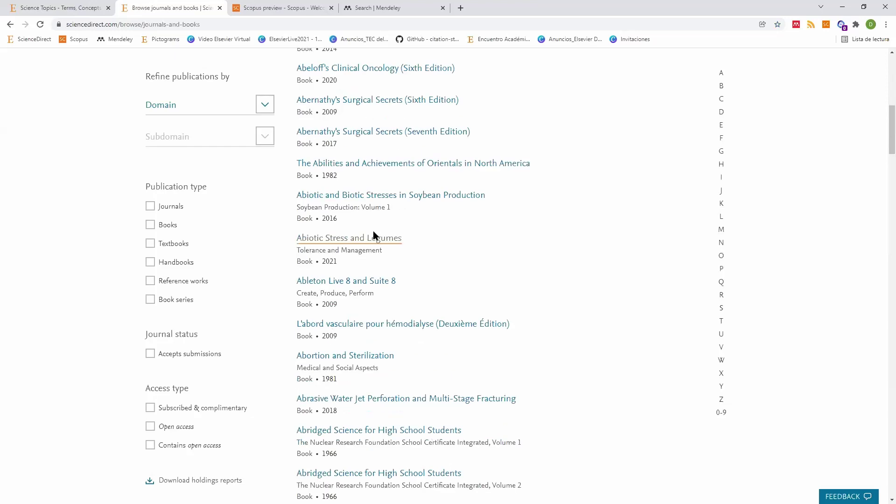
pyautogui.scroll(13, 374, 231)
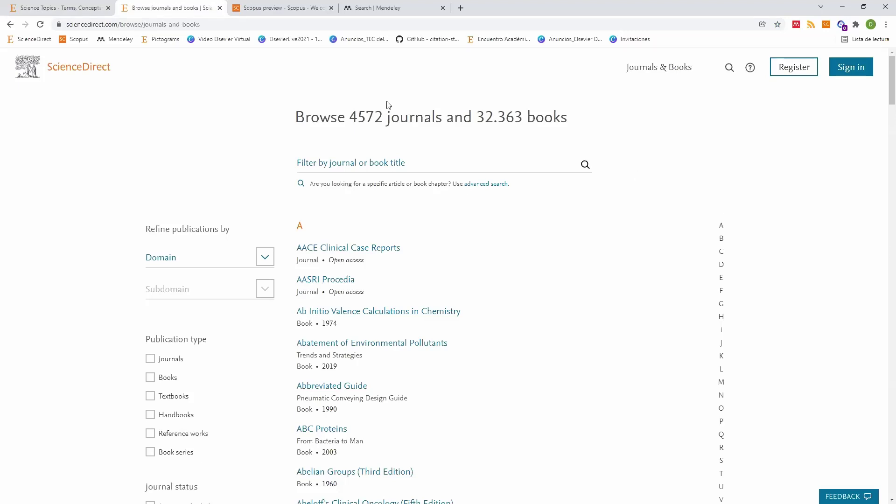
pyautogui.scroll(-2, 360, 80)
pyautogui.scroll(-3, 359, 80)
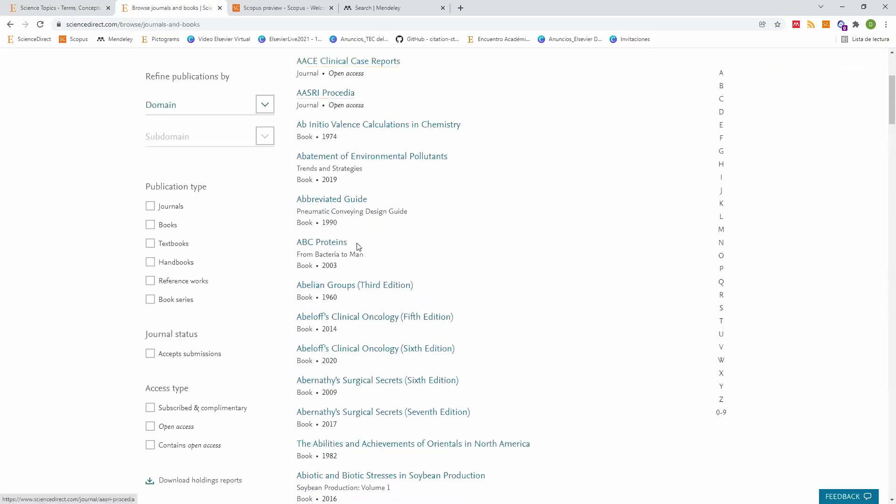
pyautogui.scroll(-1, 605, 280)
pyautogui.scroll(-7, 605, 280)
pyautogui.scroll(8, 605, 280)
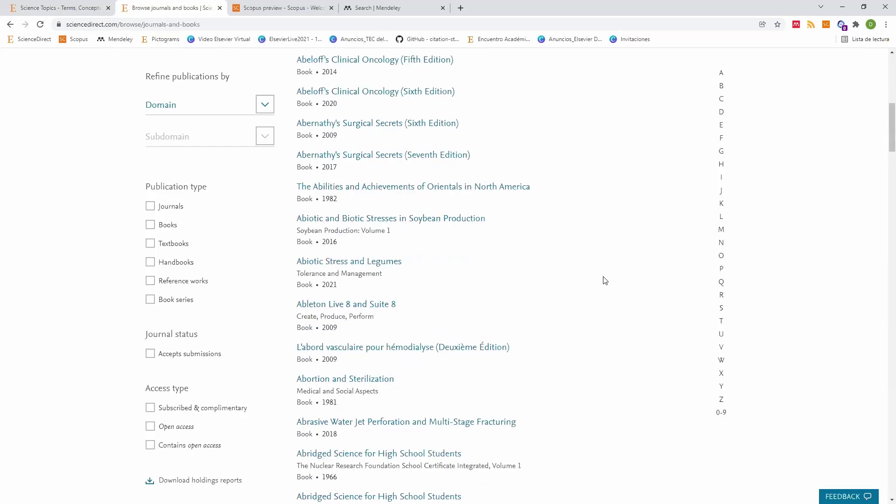
pyautogui.scroll(3, 605, 281)
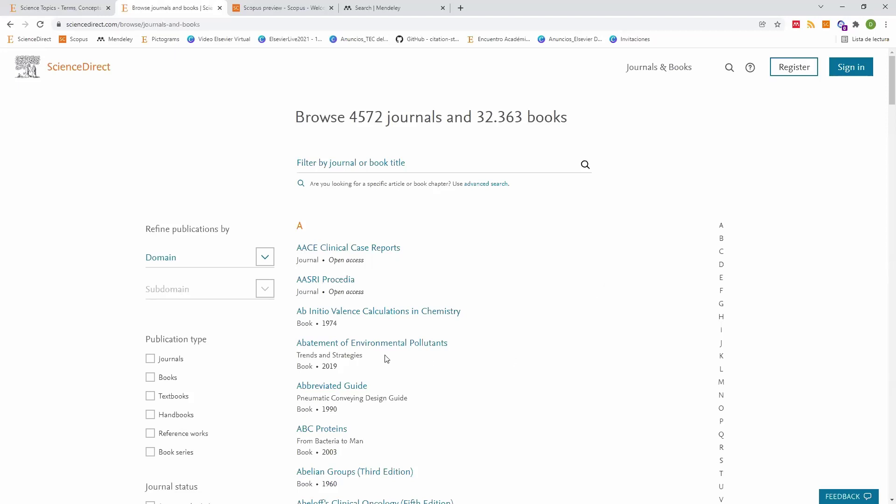
# Step: Filter the journals and books list to the Social Sciences domain
pyautogui.click(170, 265)
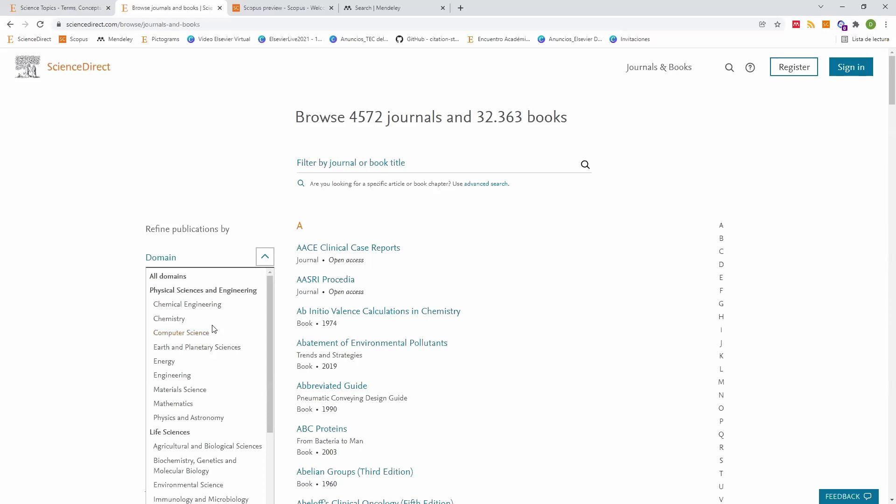
pyautogui.scroll(-4, 214, 329)
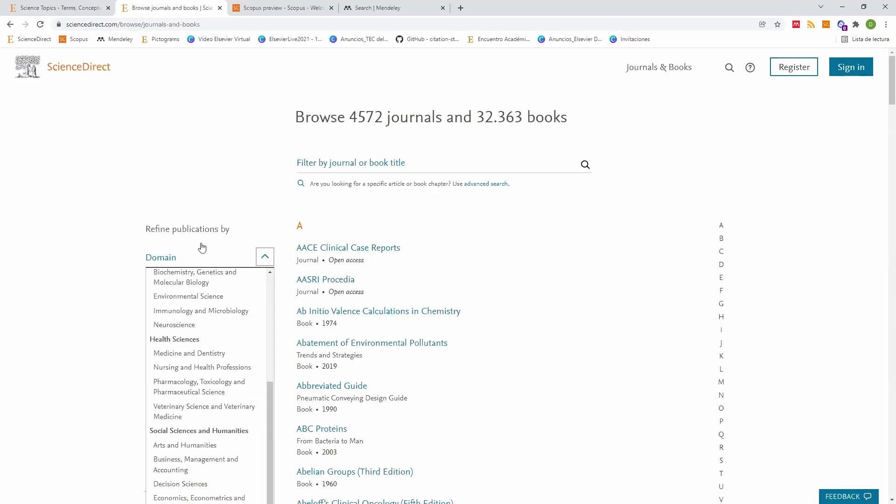
pyautogui.scroll(-2, 188, 226)
pyautogui.scroll(4, 188, 226)
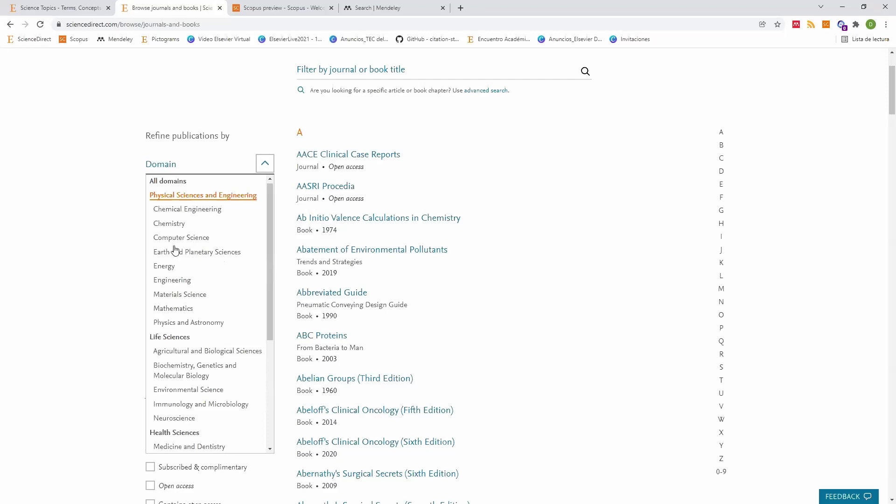
pyautogui.scroll(-2, 175, 250)
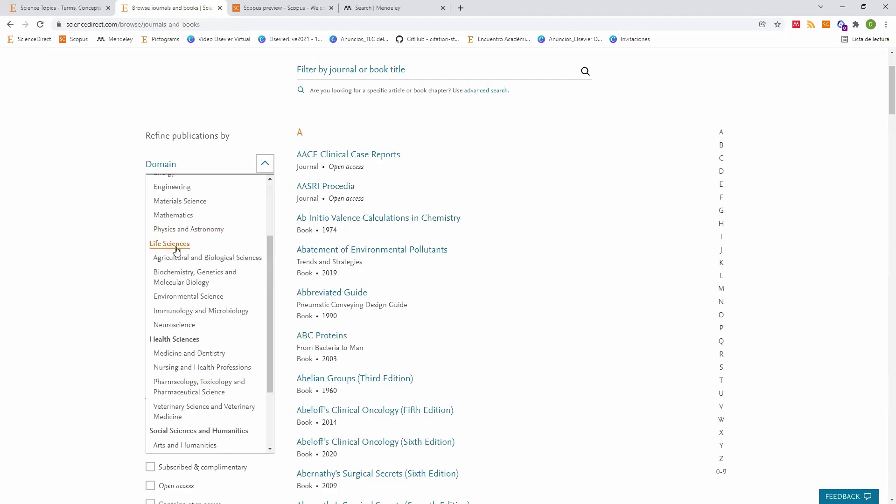
pyautogui.scroll(-2, 175, 252)
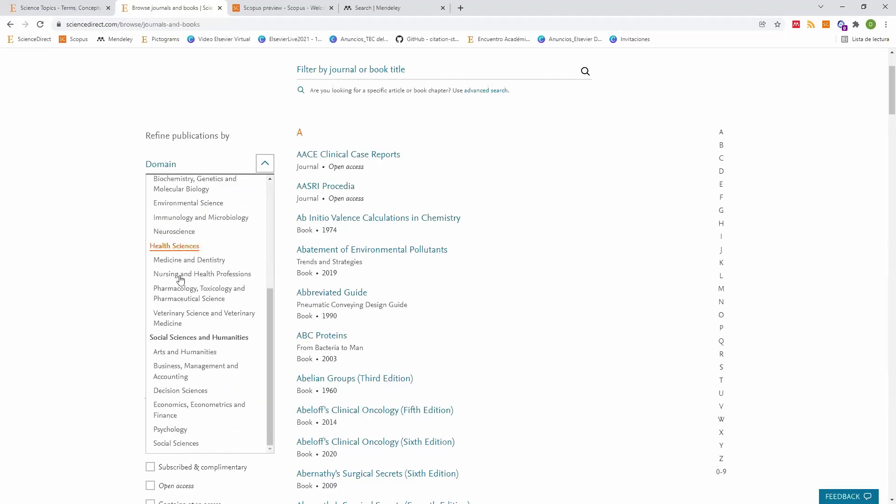
pyautogui.scroll(-2, 181, 281)
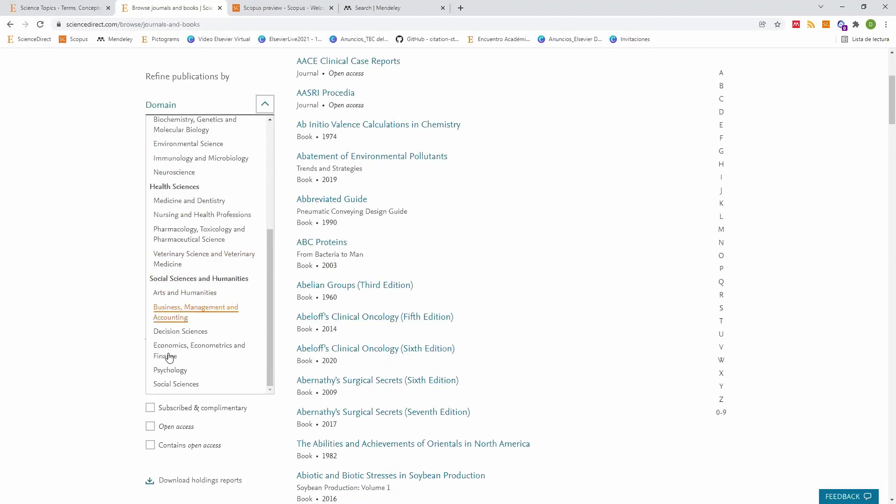
pyautogui.click(179, 387)
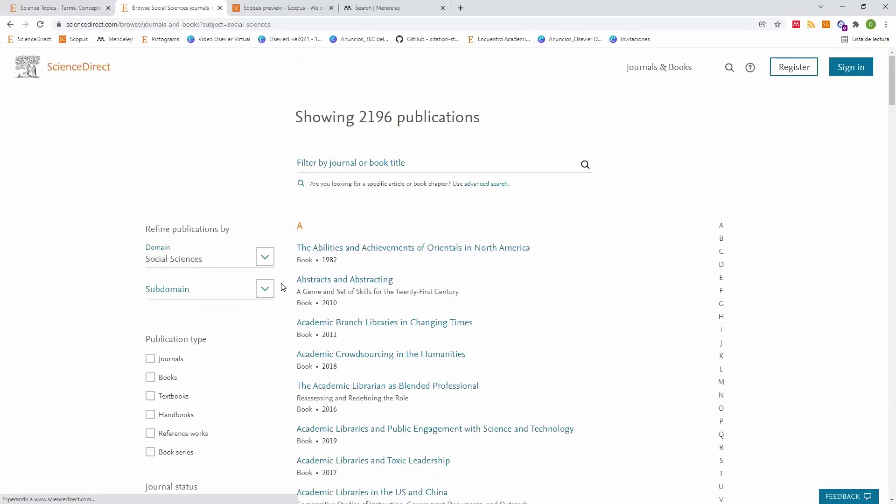
# Step: Narrow Social Sciences to the Education subdomain, showing 127 publications
pyautogui.click(280, 286)
pyautogui.scroll(-3, 284, 286)
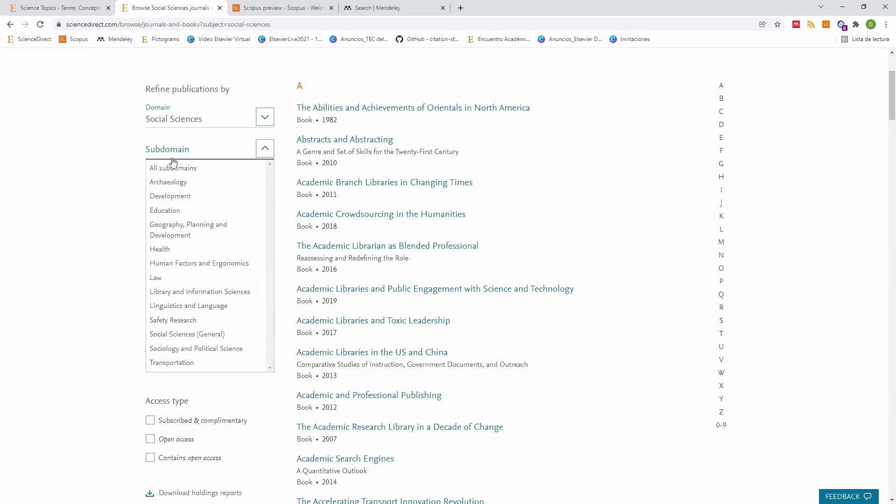
pyautogui.click(166, 183)
pyautogui.click(164, 211)
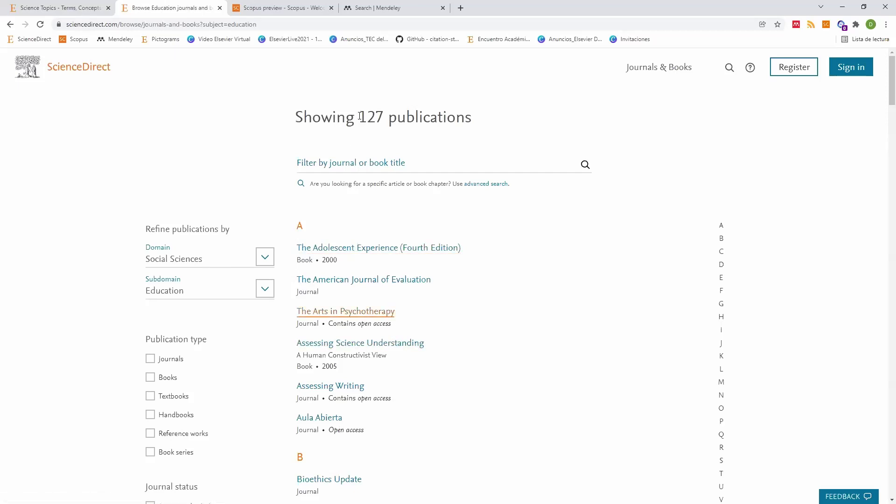
# Step: Restrict the 127 Education publications to Journals and Book series, leaving 72 titles
pyautogui.moveTo(360, 116); pyautogui.dragTo(385, 117)
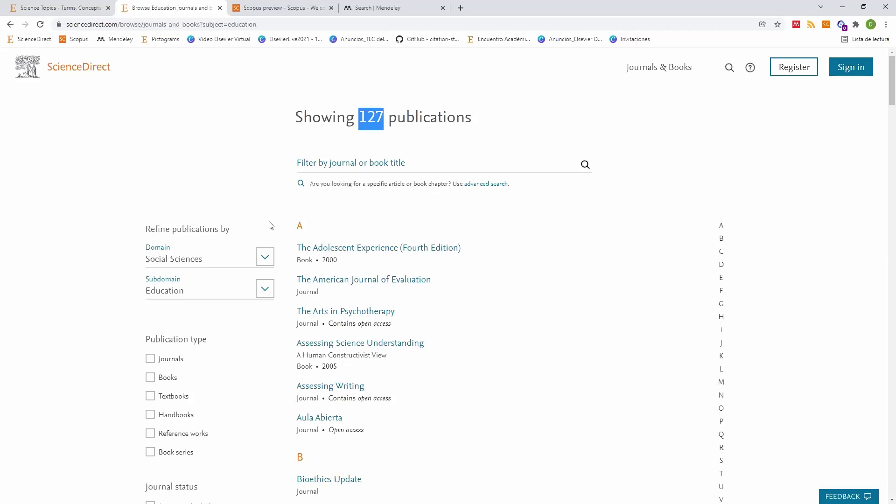
pyautogui.scroll(-2, 168, 290)
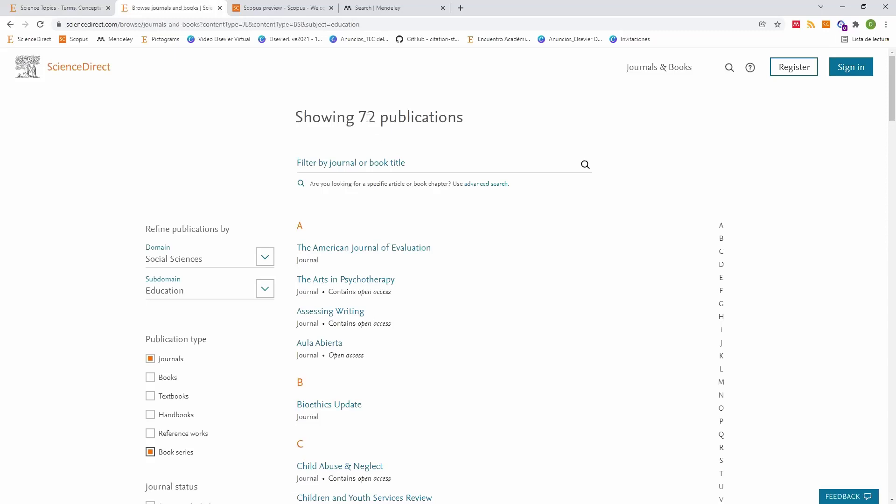
pyautogui.doubleClick(379, 119)
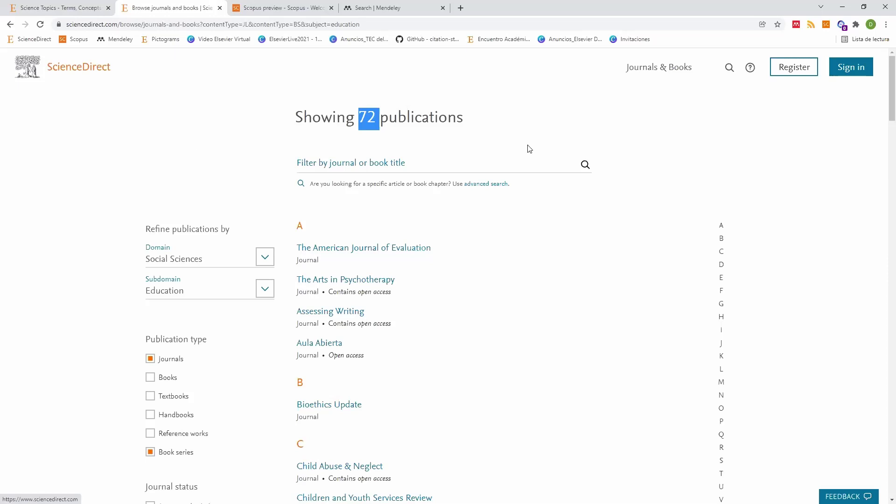
pyautogui.click(652, 71)
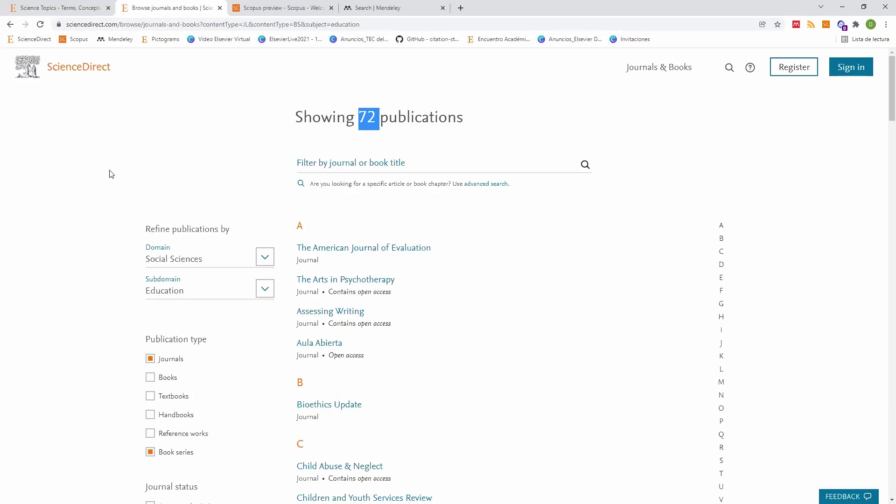
pyautogui.scroll(-2, 111, 174)
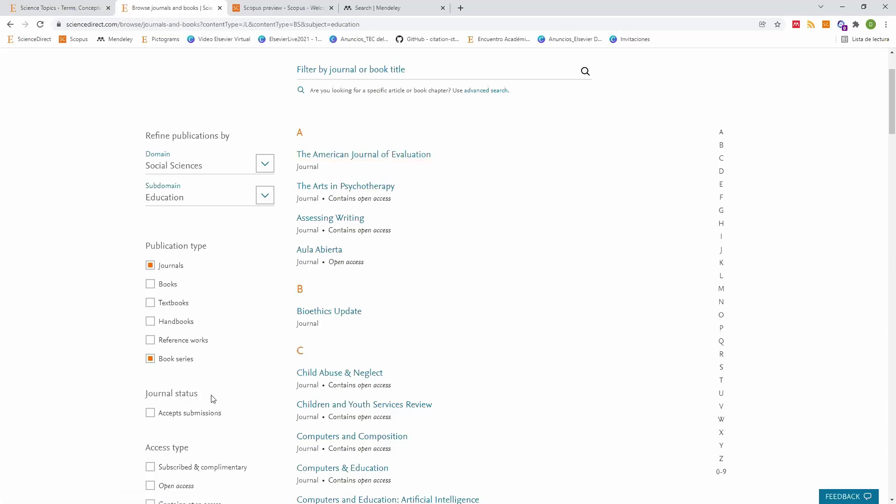
pyautogui.scroll(-2, 210, 402)
pyautogui.scroll(-2, 140, 356)
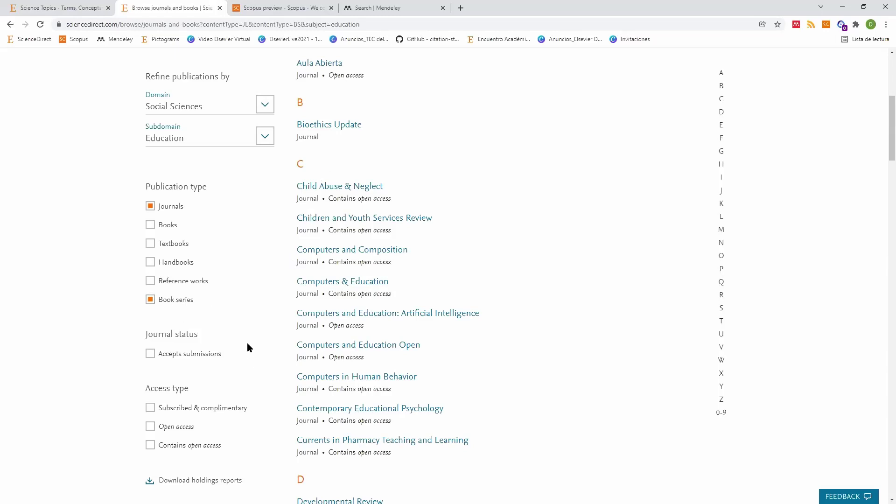
# Step: Tick Accepts submissions, cutting the Education list to 50 publications
pyautogui.click(150, 355)
pyautogui.click(155, 354)
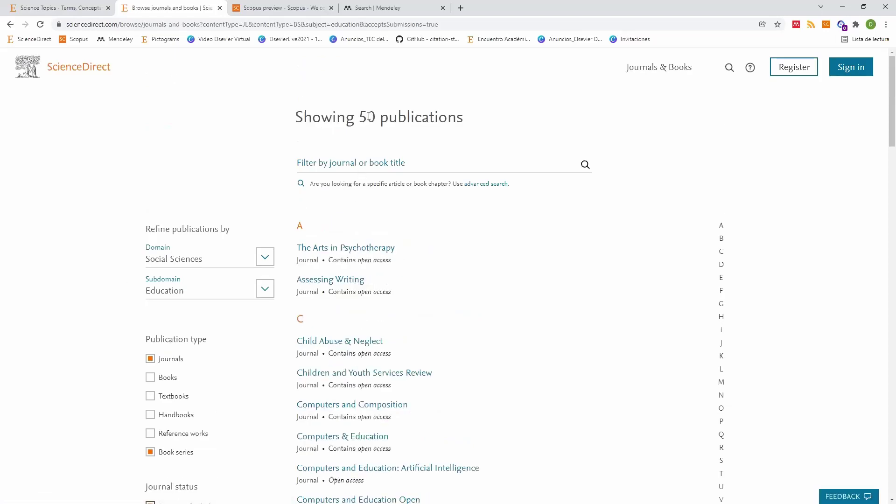
pyautogui.doubleClick(369, 116)
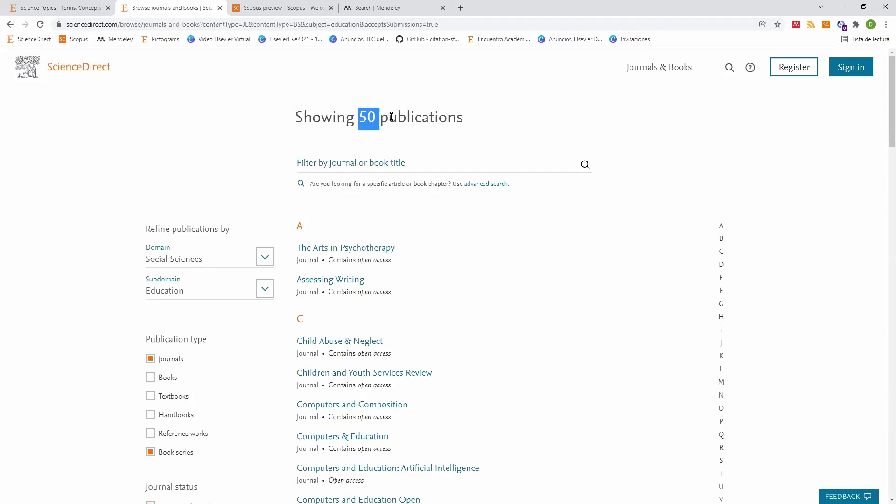
pyautogui.scroll(-4, 438, 163)
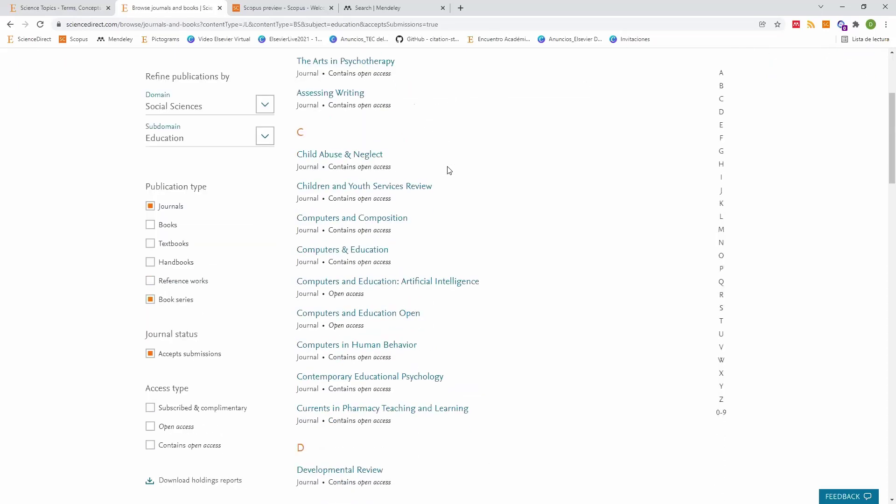
pyautogui.scroll(-1, 450, 174)
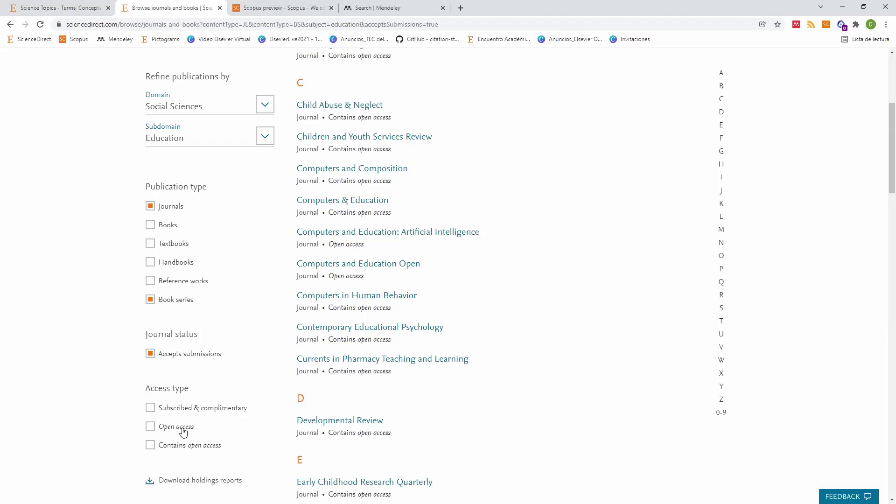
pyautogui.scroll(-3, 179, 427)
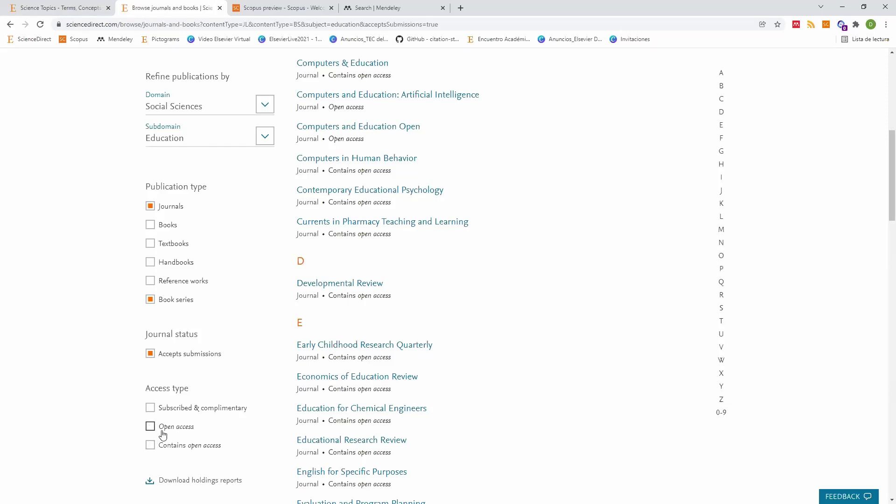
# Step: Scan the filtered list, highlighting the open access filter and Children and Youth Services Review
pyautogui.doubleClick(161, 434)
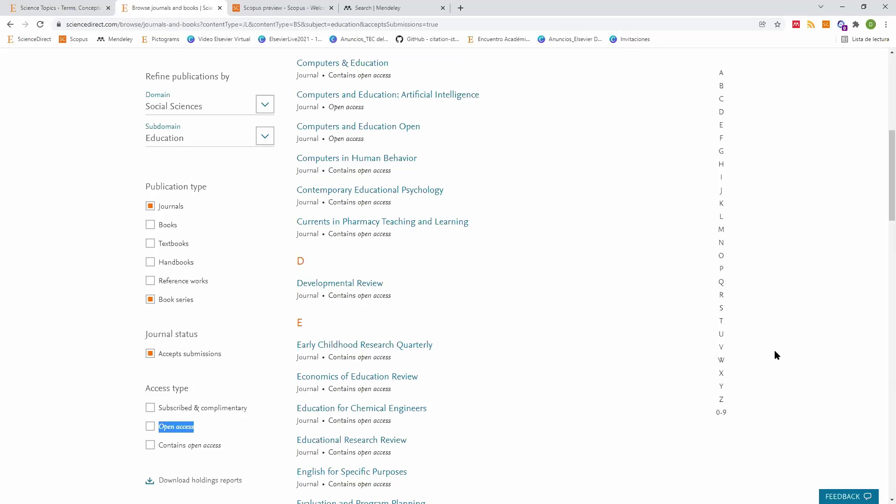
pyautogui.scroll(5, 500, 264)
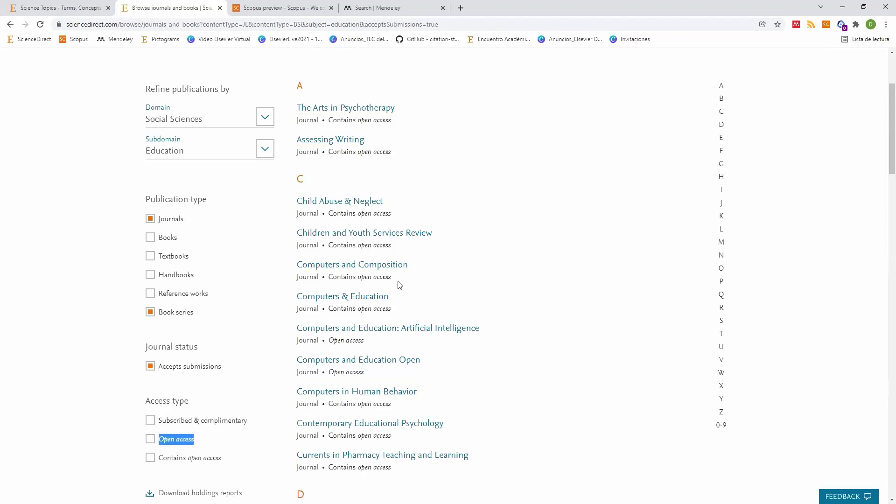
pyautogui.click(296, 234)
pyautogui.moveTo(295, 234); pyautogui.dragTo(432, 234)
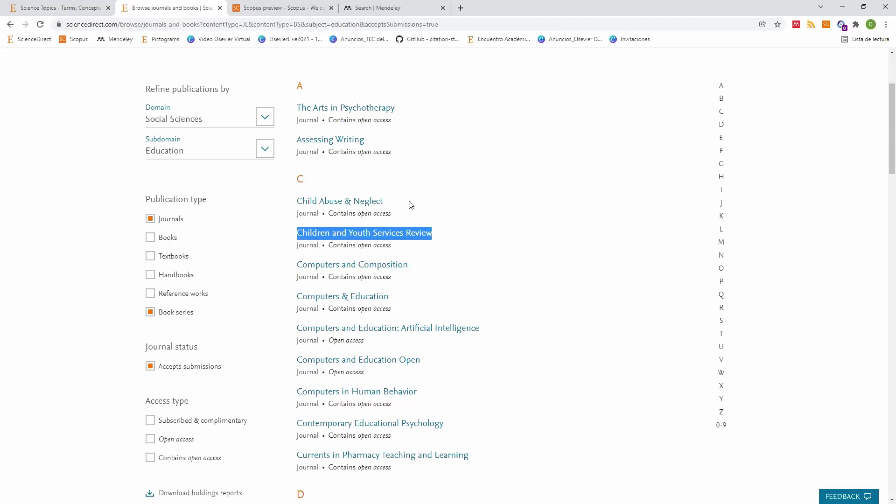
pyautogui.click(327, 206)
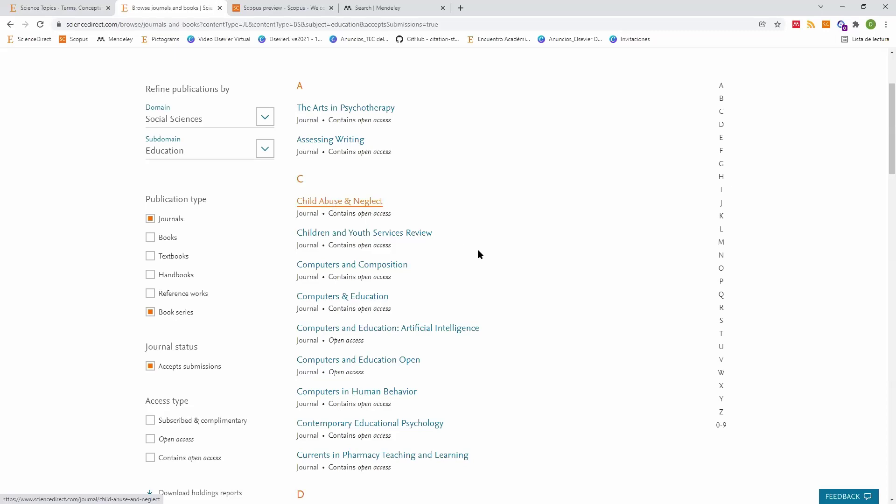
pyautogui.scroll(-2, 374, 211)
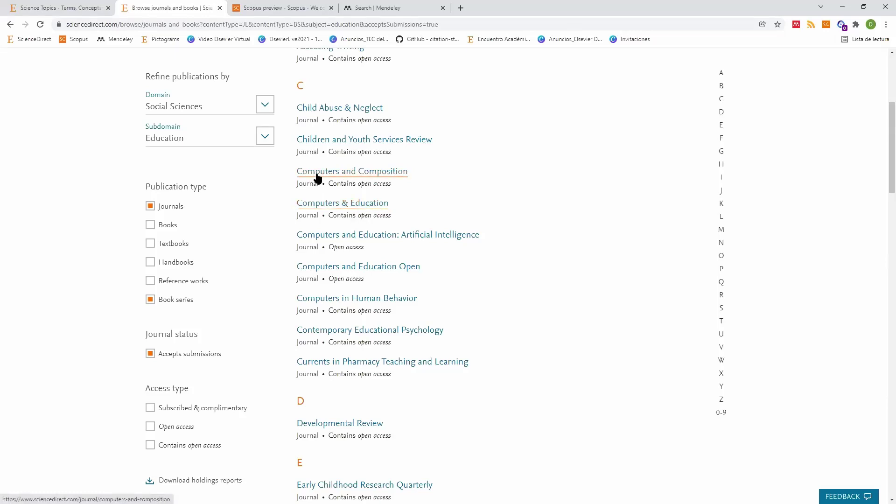
# Step: Open the Computers & Education journal page and highlight its June 2022 latest-issue date
pyautogui.click(378, 211)
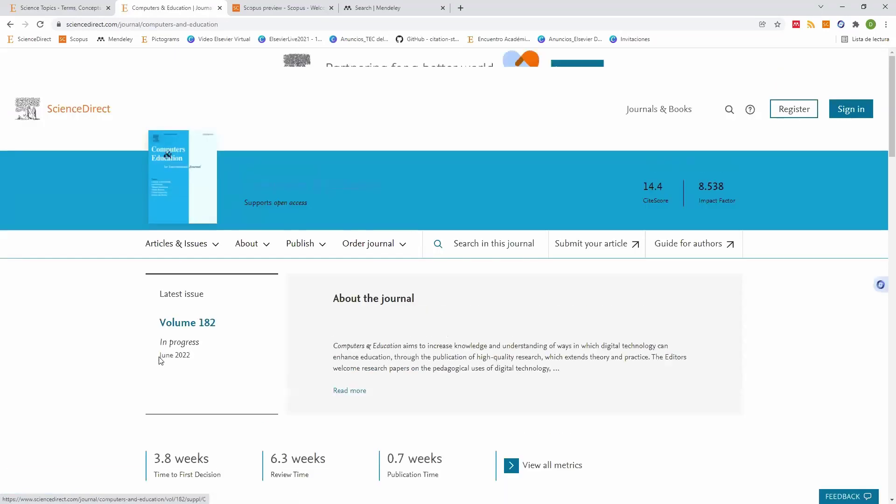
pyautogui.tripleClick(183, 355)
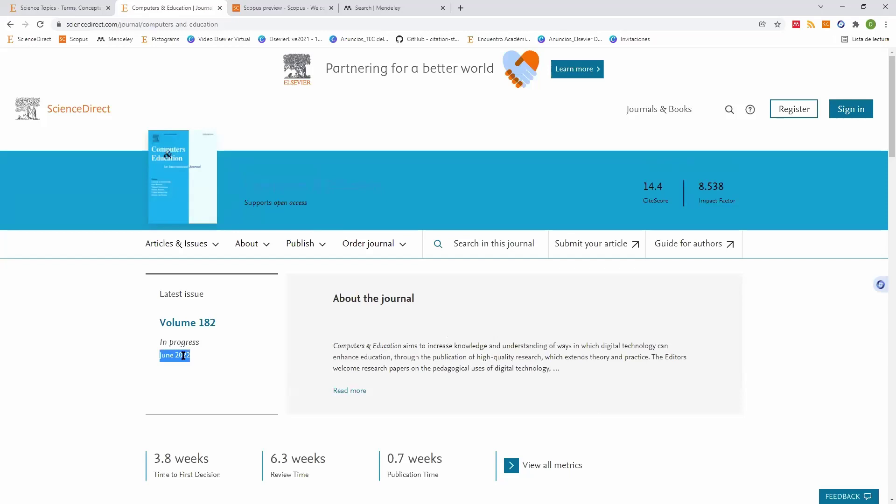
pyautogui.doubleClick(183, 356)
pyautogui.click(158, 358)
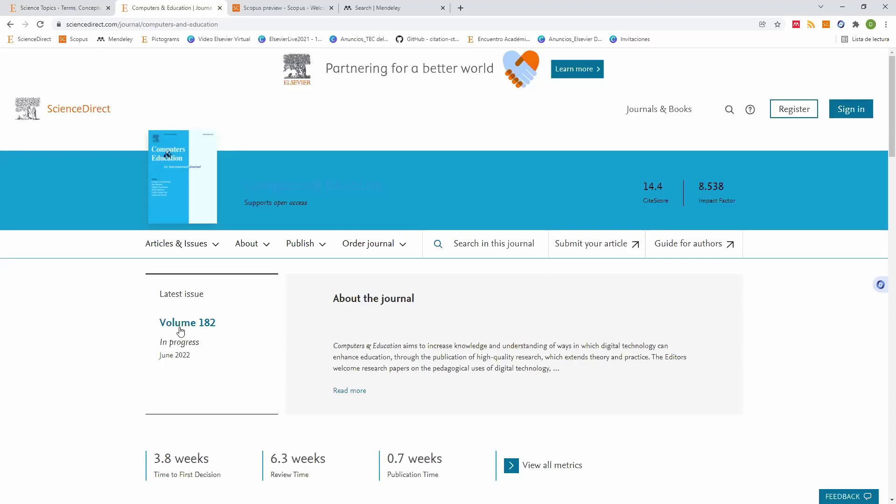
# Step: Open Articles & Issues > All issues for Computers & Education and view the 2022 volumes
pyautogui.click(191, 244)
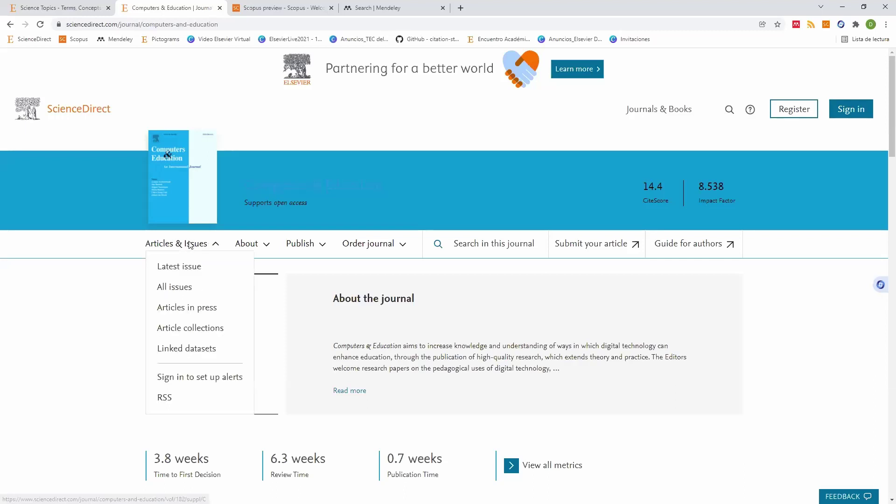
pyautogui.click(175, 287)
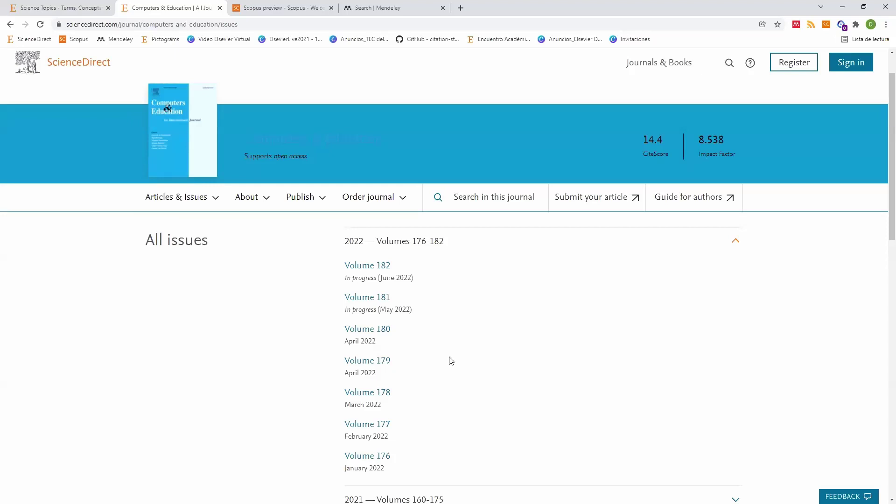
pyautogui.scroll(-2, 400, 364)
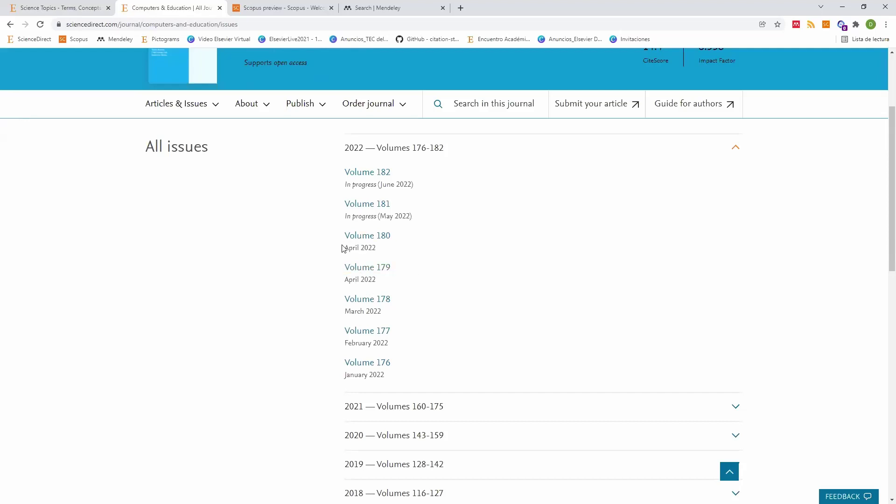
pyautogui.hotkey('alt', 'Left')
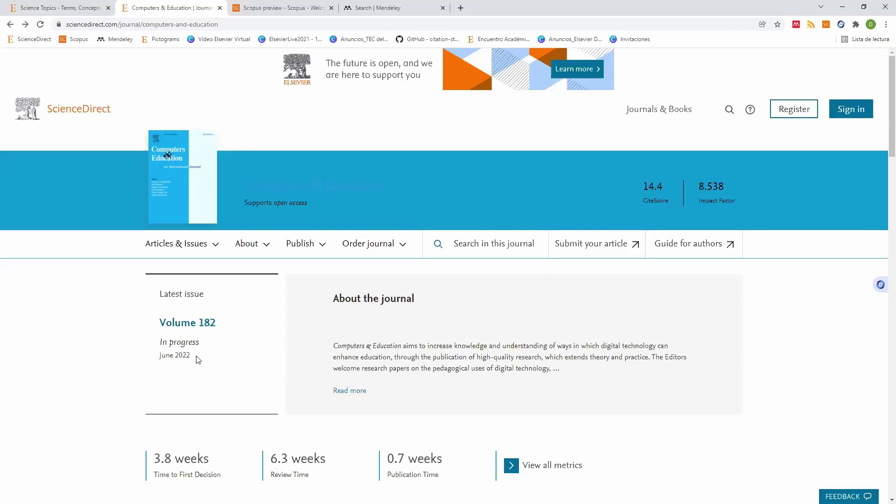
pyautogui.moveTo(197, 359); pyautogui.dragTo(162, 356)
pyautogui.click(204, 244)
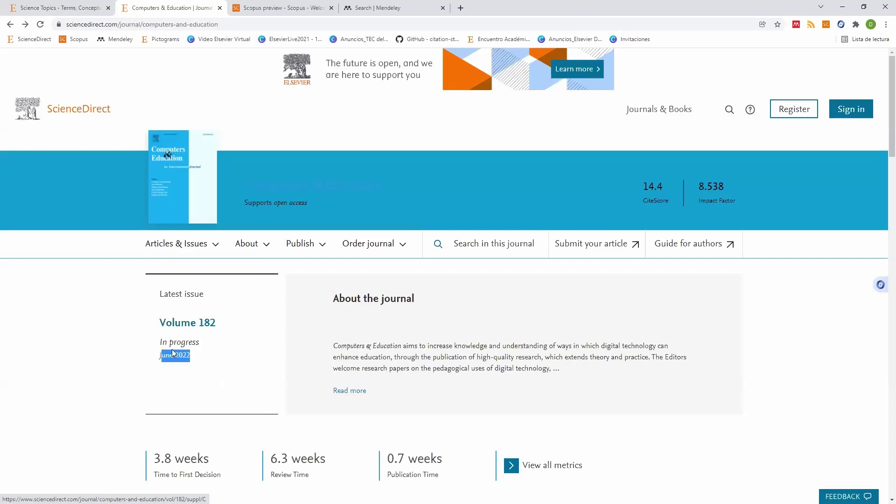
pyautogui.click(215, 246)
pyautogui.click(184, 292)
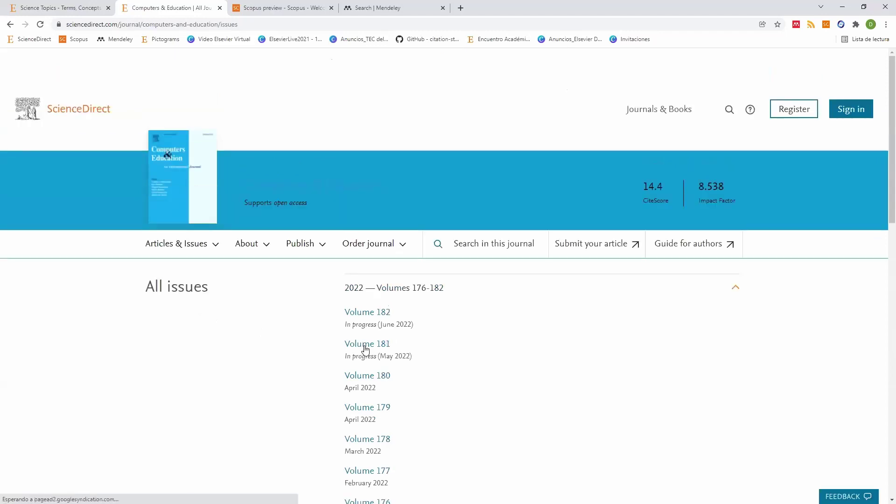
pyautogui.scroll(-2, 355, 308)
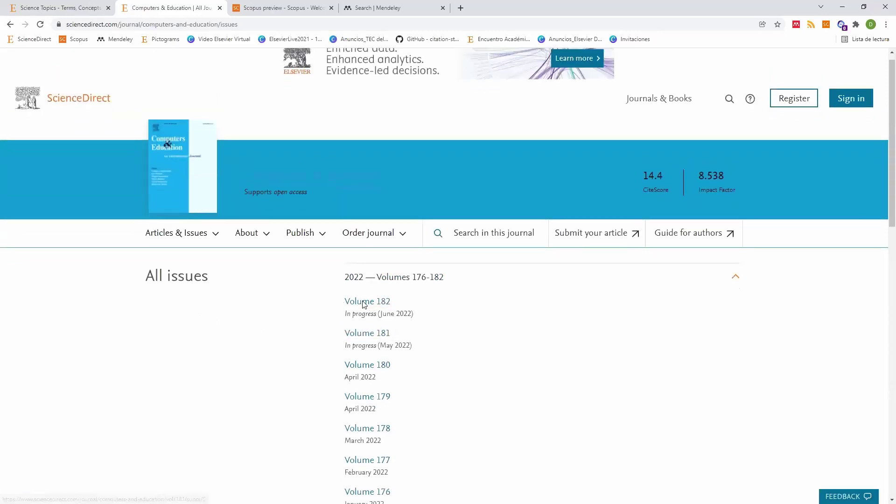
# Step: Open Volume 180 (April 2022) and browse its articles, including the large-scale MOOC analytics article
pyautogui.click(380, 290)
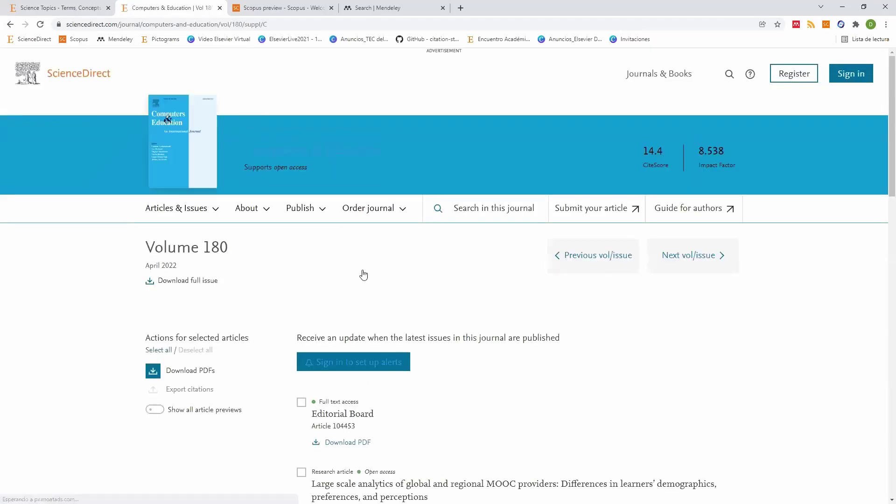
pyautogui.scroll(-5, 373, 271)
pyautogui.click(401, 251)
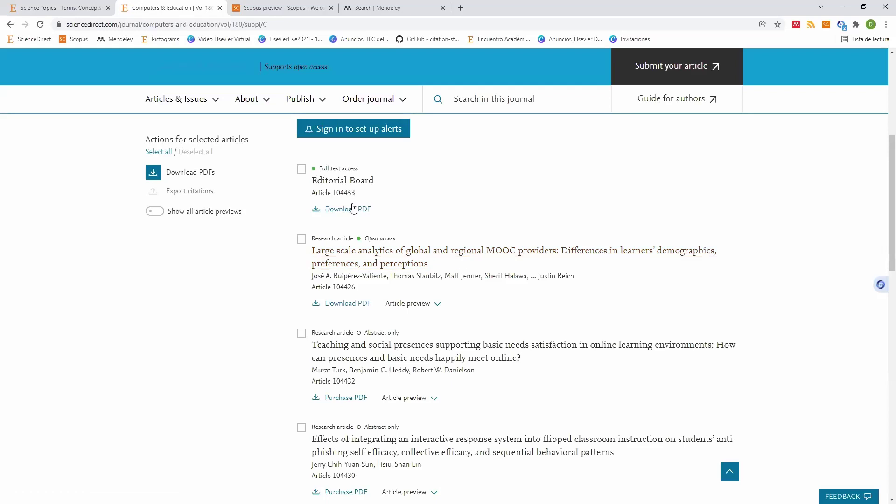
pyautogui.scroll(-6, 353, 210)
pyautogui.scroll(-10, 359, 259)
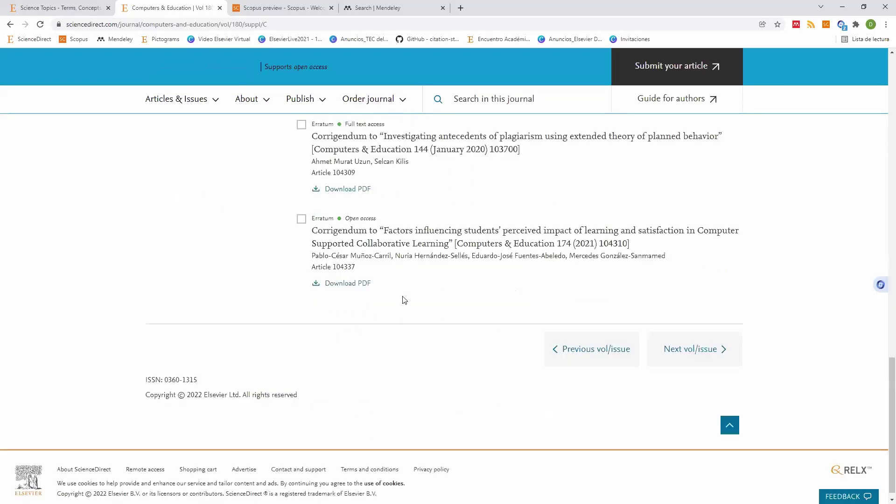
pyautogui.scroll(3, 404, 300)
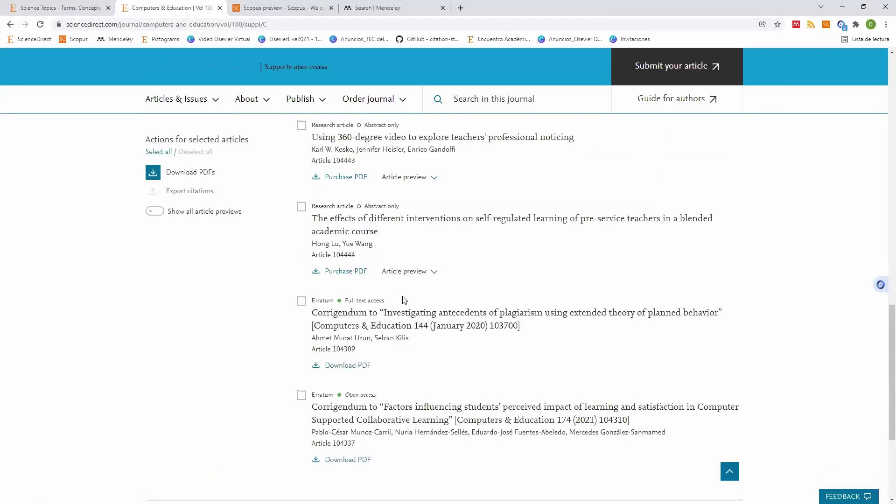
pyautogui.scroll(10, 405, 300)
pyautogui.scroll(4, 404, 300)
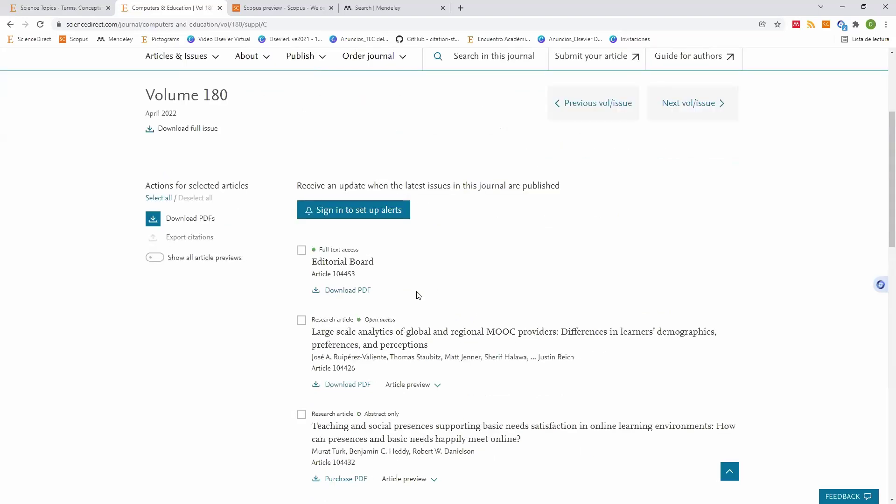
pyautogui.scroll(-6, 417, 295)
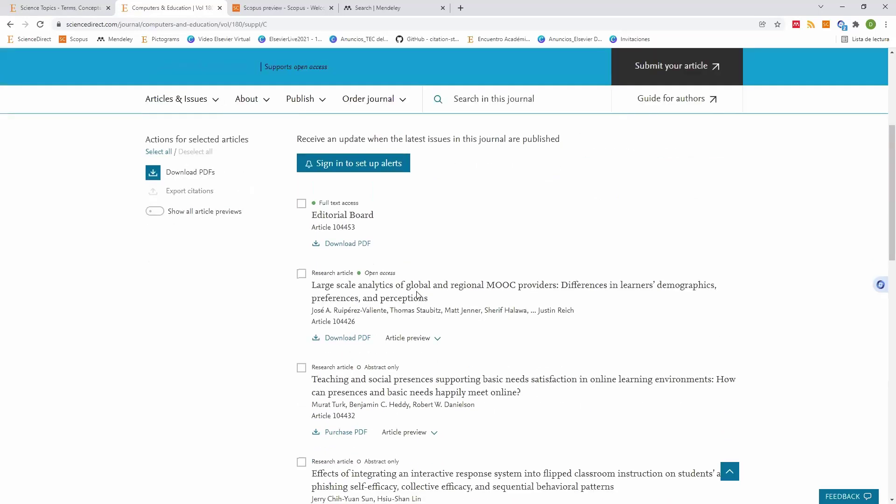
pyautogui.scroll(-5, 418, 292)
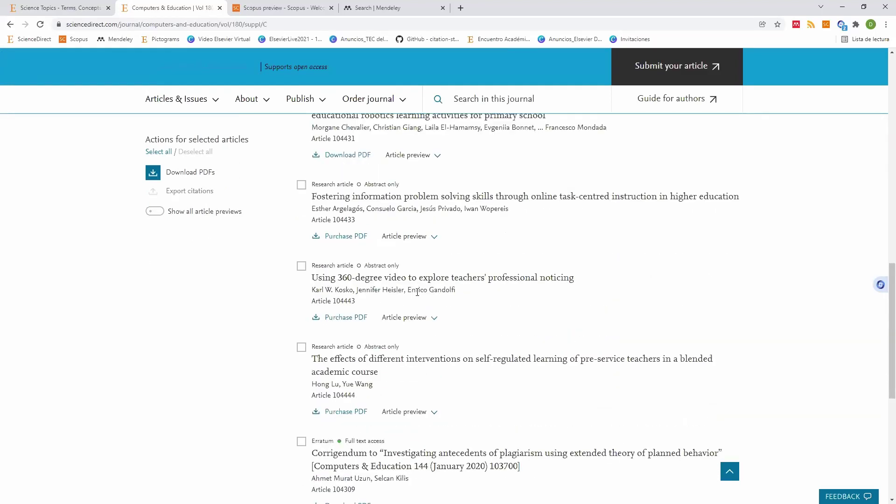
pyautogui.scroll(4, 416, 295)
pyautogui.scroll(4, 418, 295)
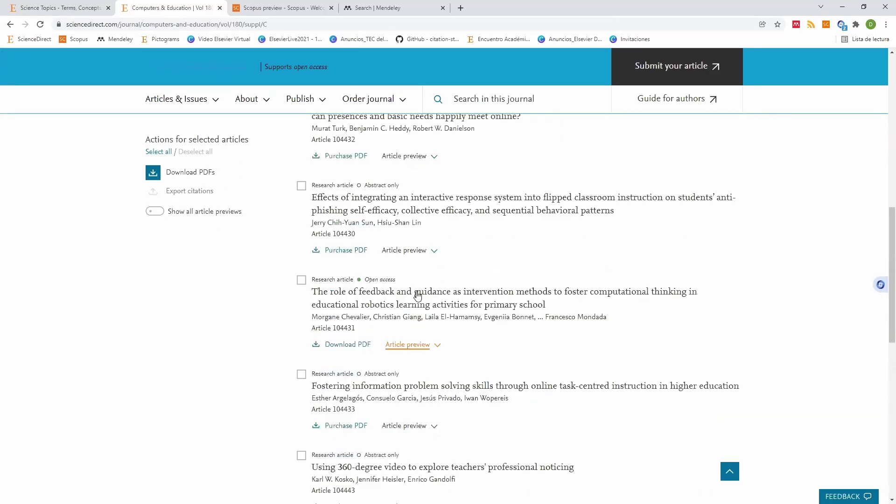
pyautogui.scroll(3, 370, 336)
pyautogui.scroll(-1, 321, 342)
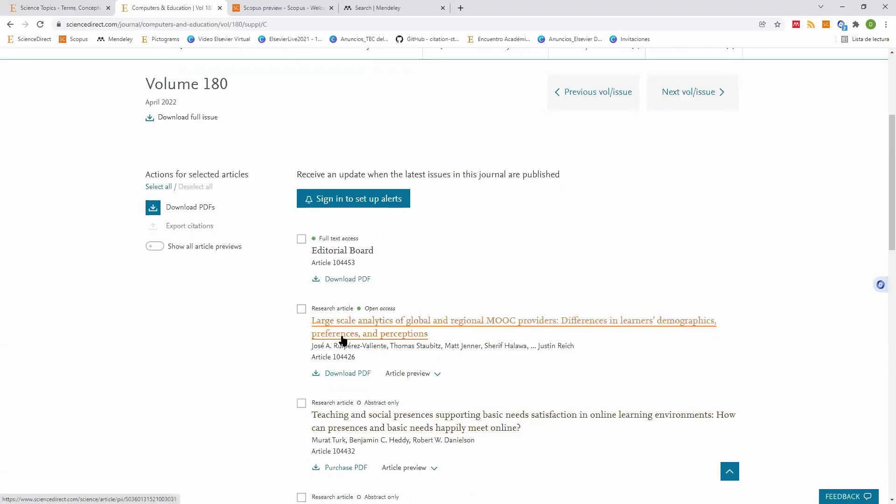
pyautogui.scroll(-3, 413, 342)
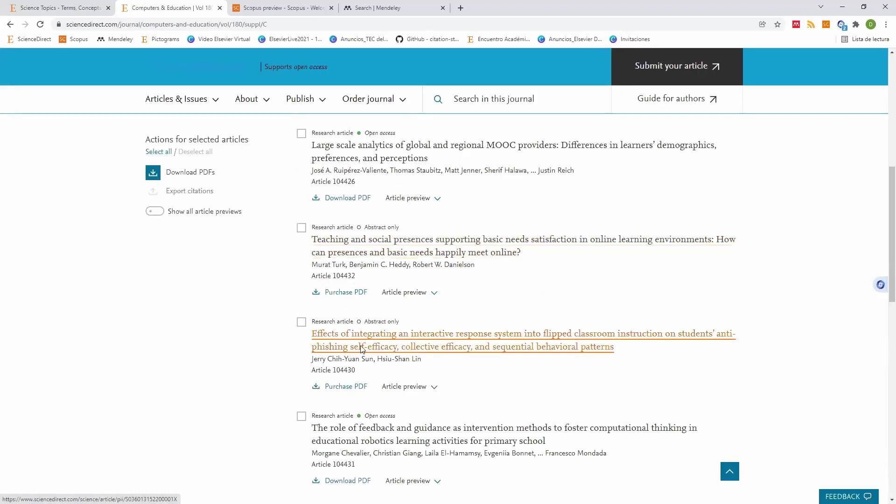
pyautogui.scroll(-7, 414, 342)
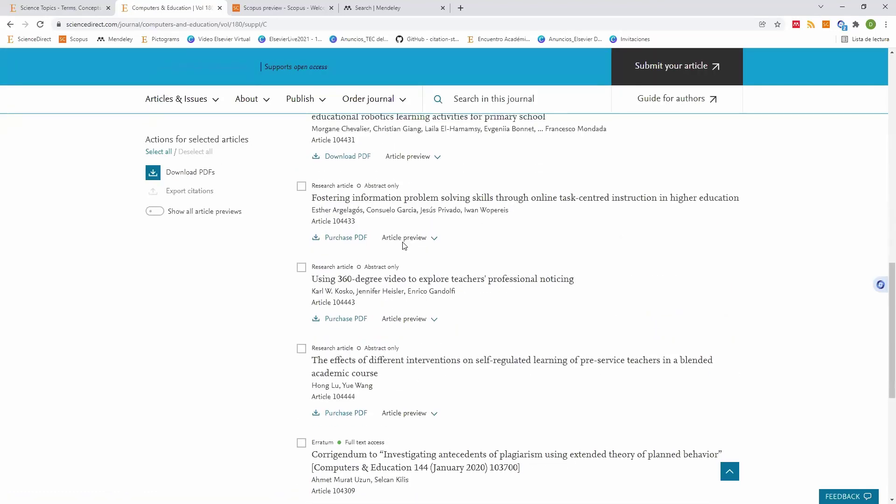
pyautogui.scroll(2, 404, 246)
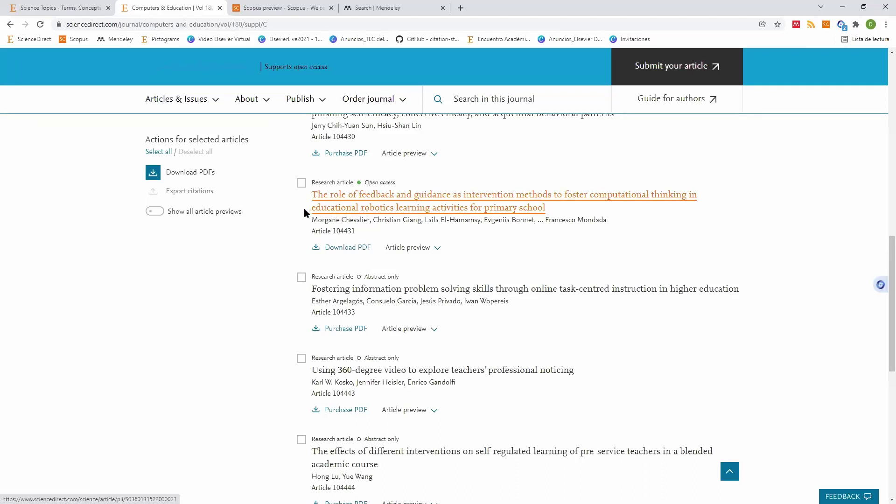
# Step: Highlight 'educational robotics learning activities' in an article title and keep scanning the issue
pyautogui.moveTo(311, 207); pyautogui.dragTo(468, 207)
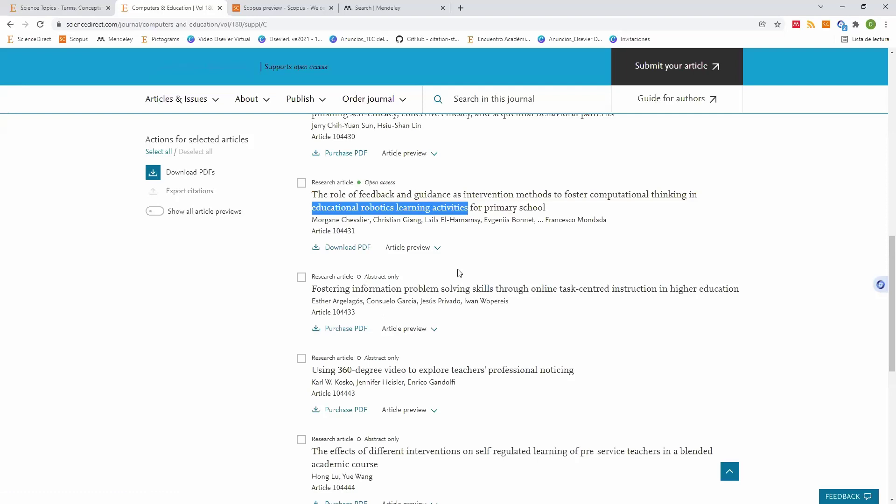
pyautogui.click(471, 265)
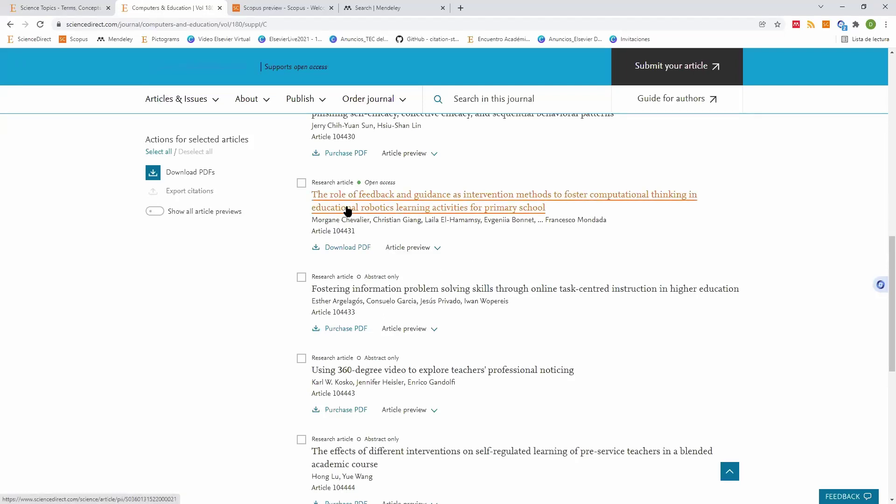
pyautogui.scroll(8, 348, 211)
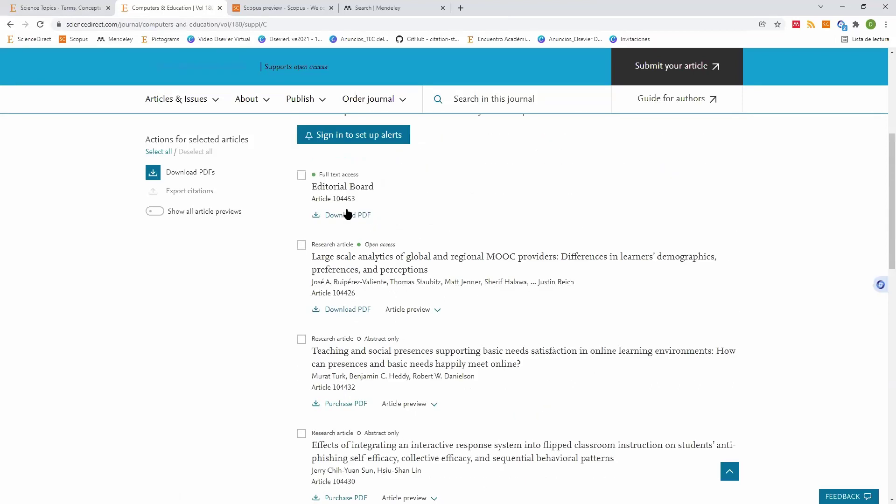
pyautogui.scroll(-10, 348, 211)
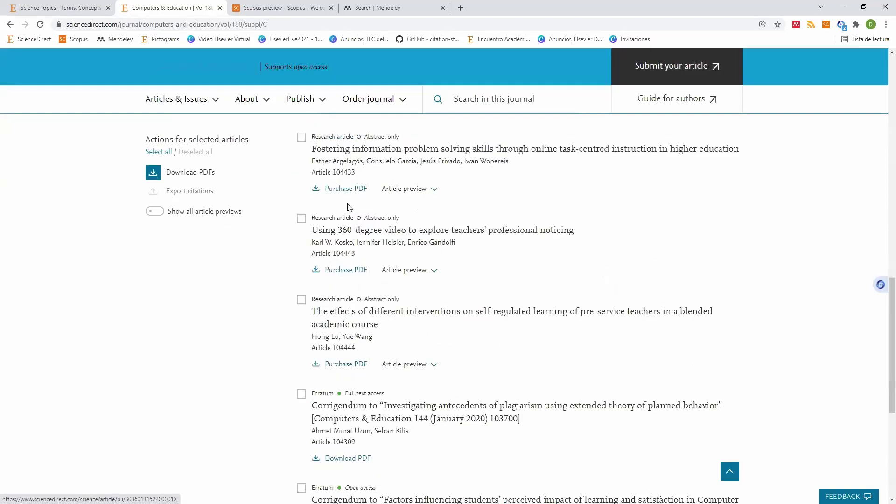
pyautogui.scroll(-5, 348, 206)
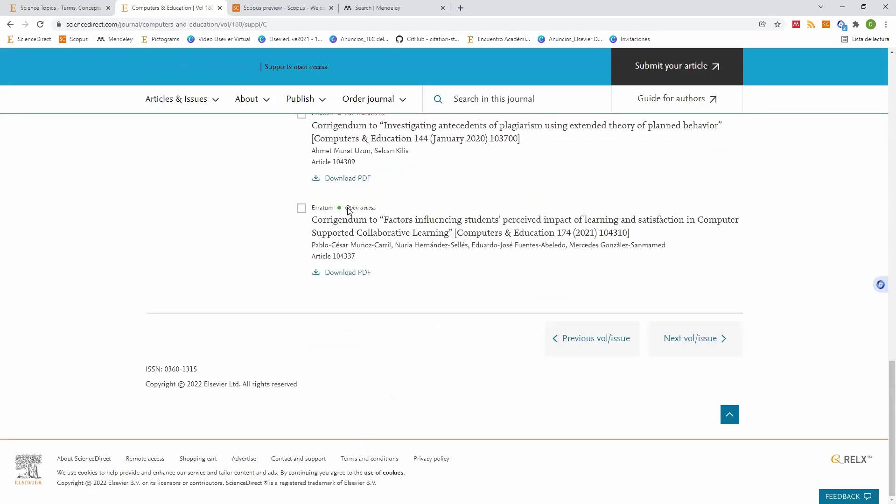
pyautogui.scroll(5, 349, 208)
pyautogui.scroll(8, 348, 211)
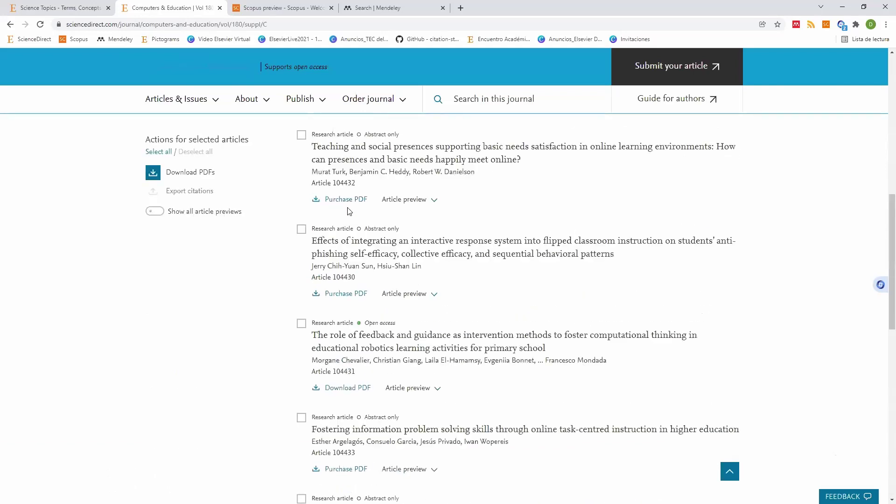
pyautogui.scroll(7, 348, 211)
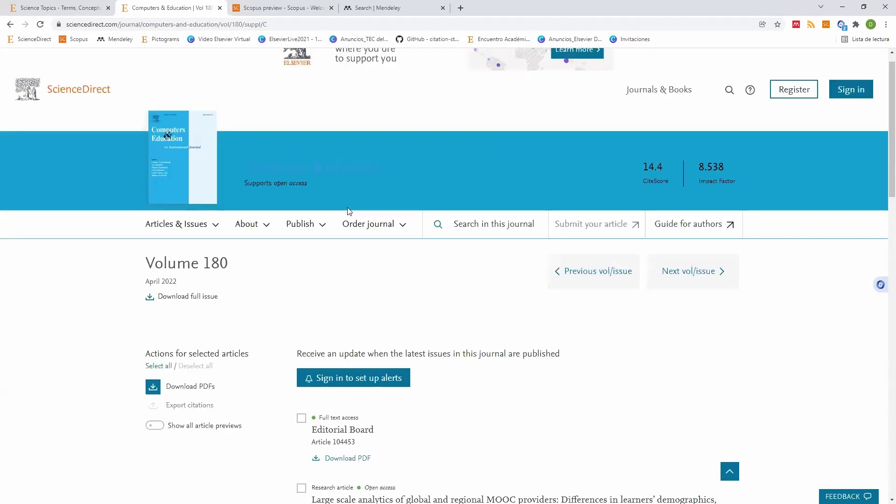
pyautogui.scroll(1, 347, 211)
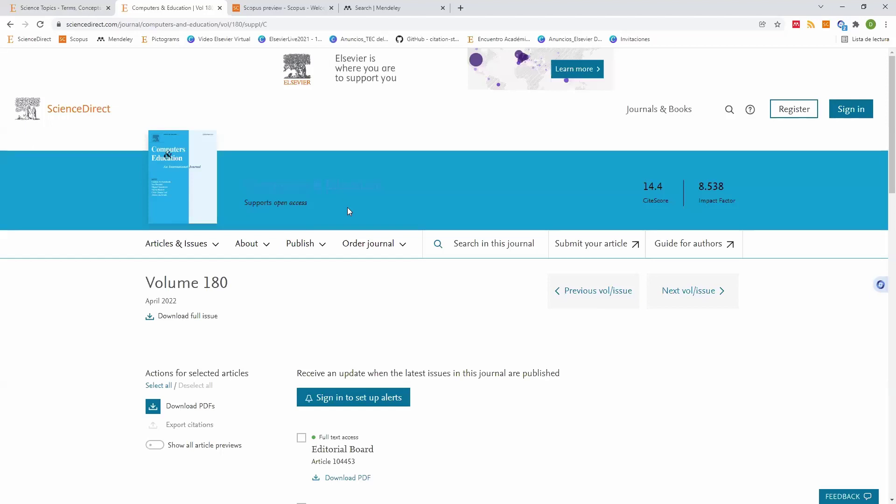
pyautogui.scroll(-6, 376, 252)
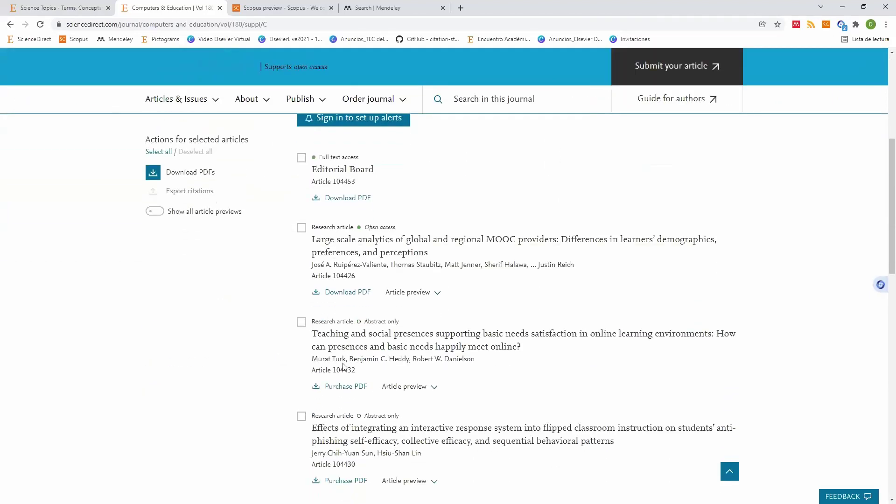
pyautogui.scroll(-5, 344, 367)
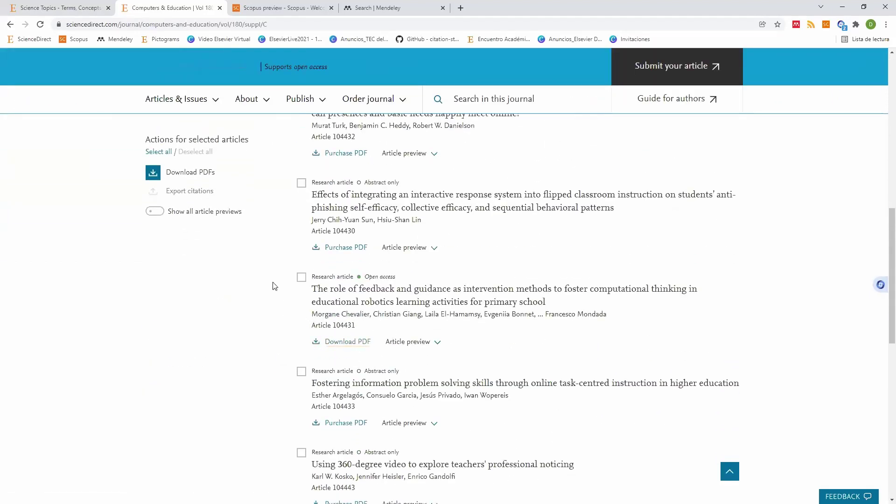
pyautogui.scroll(10, 275, 287)
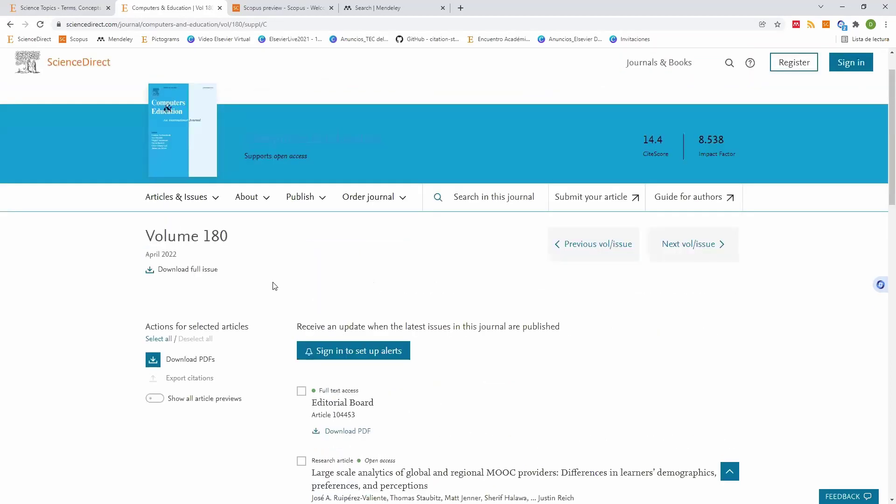
# Step: From the ScienceDirect home page, search Keywords for "educational robotics learning activities", getting 1 result
pyautogui.click(69, 112)
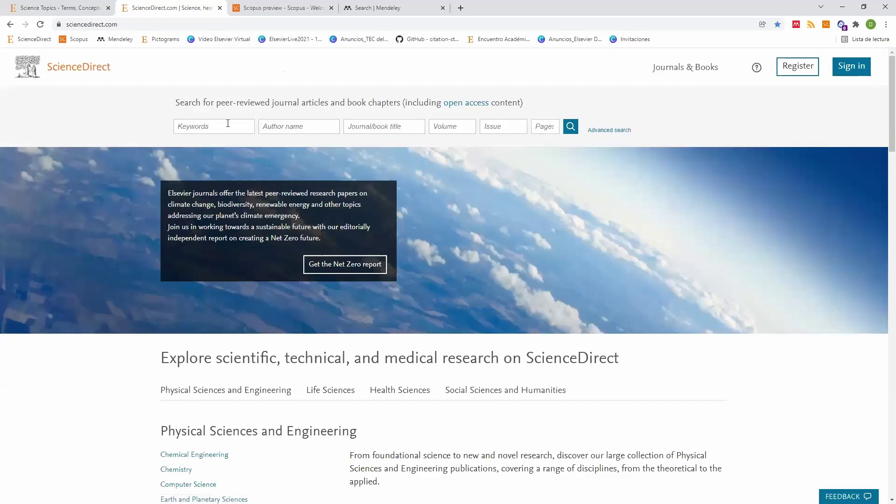
pyautogui.click(228, 124)
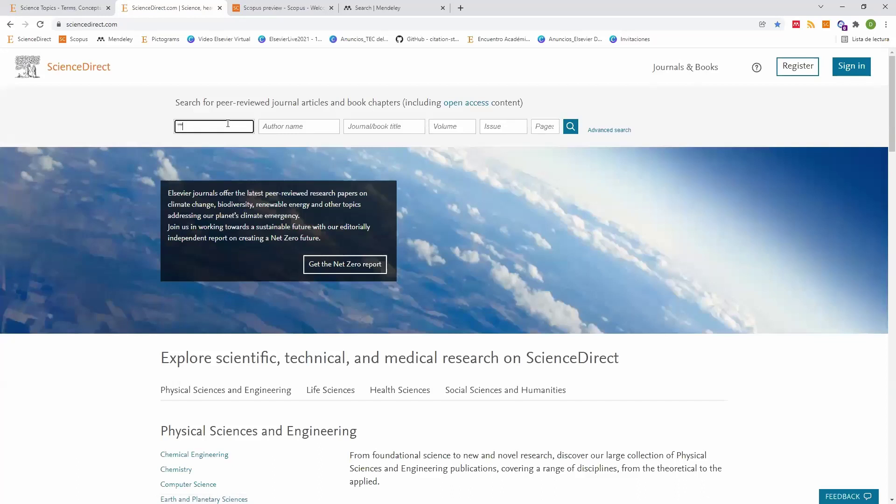
pyautogui.hotkey('ctrl', 'v')
pyautogui.click(570, 126)
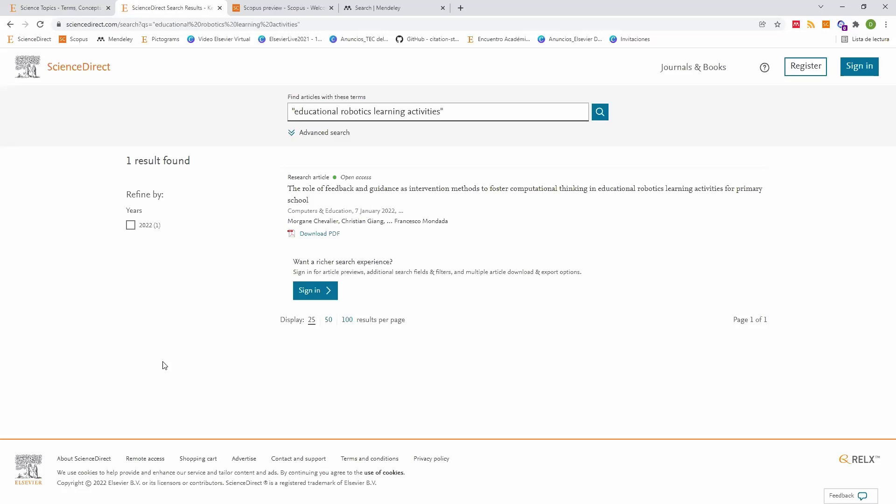
# Step: Highlight the '1 result found' heading to point out the single result
pyautogui.doubleClick(128, 161)
pyautogui.moveTo(129, 161); pyautogui.dragTo(172, 163)
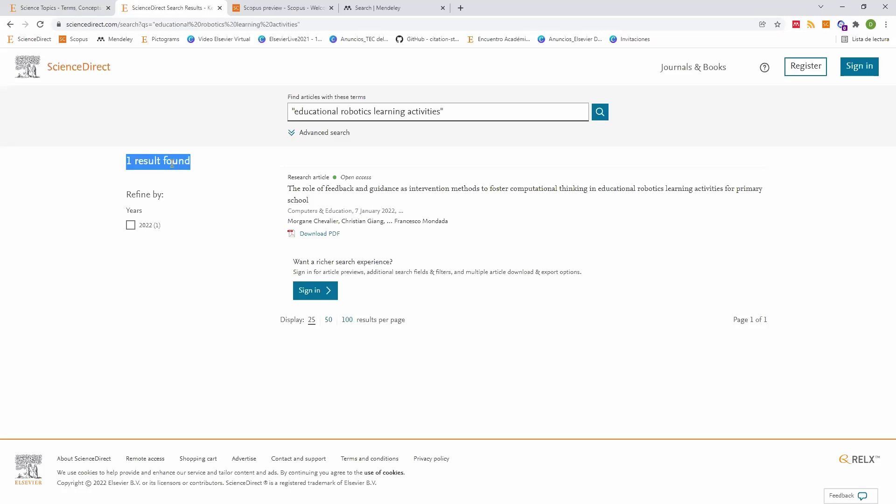
pyautogui.click(199, 167)
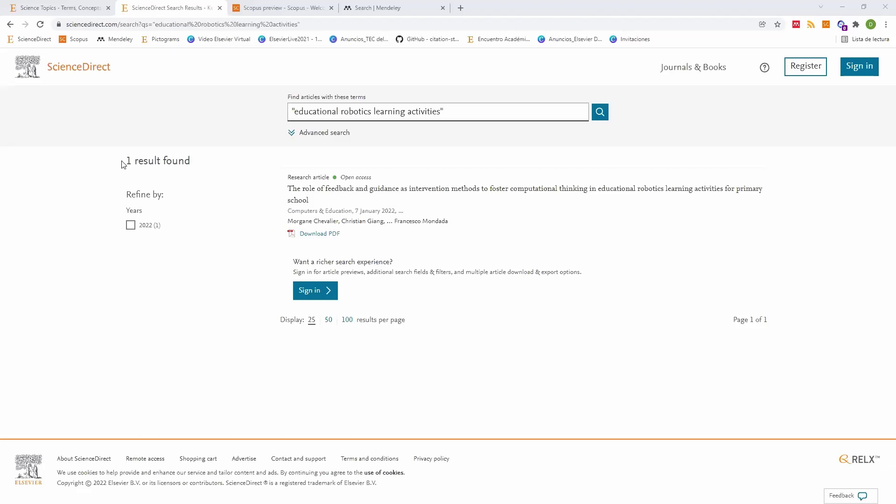
pyautogui.tripleClick(228, 172)
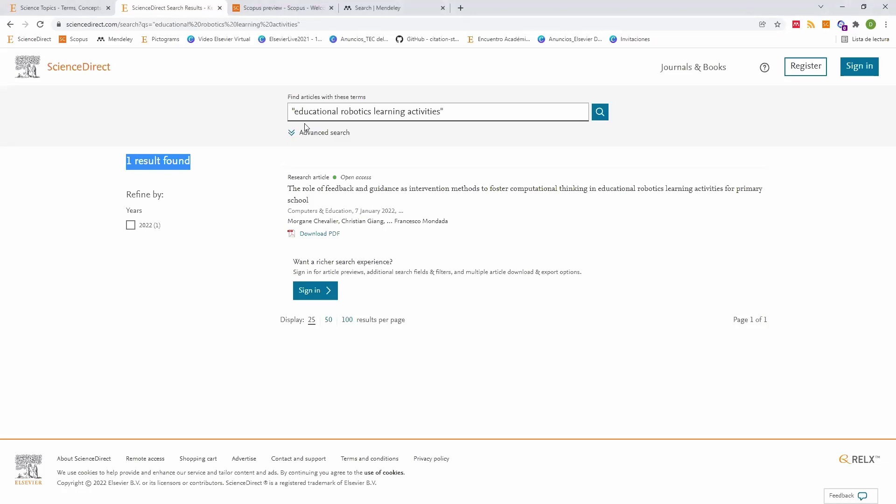
# Step: Delete 'educational' from the query, leaving "robotics learning activities"
pyautogui.moveTo(296, 113); pyautogui.dragTo(444, 115)
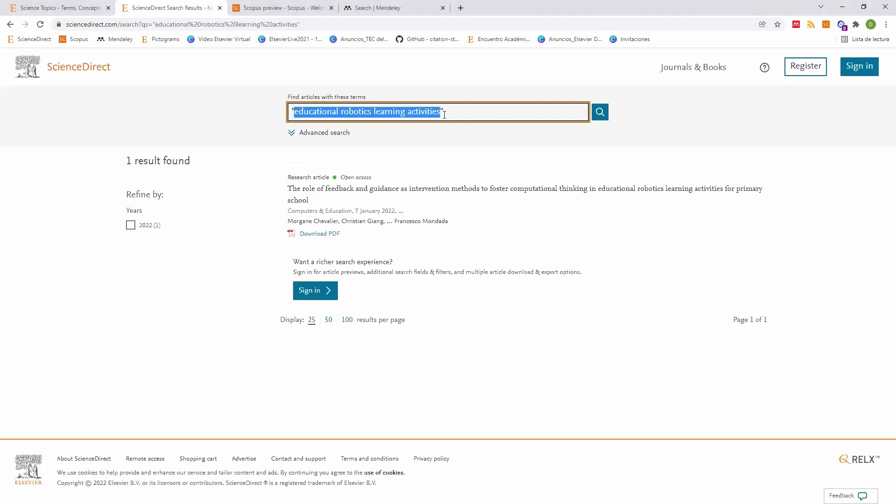
pyautogui.press('End')
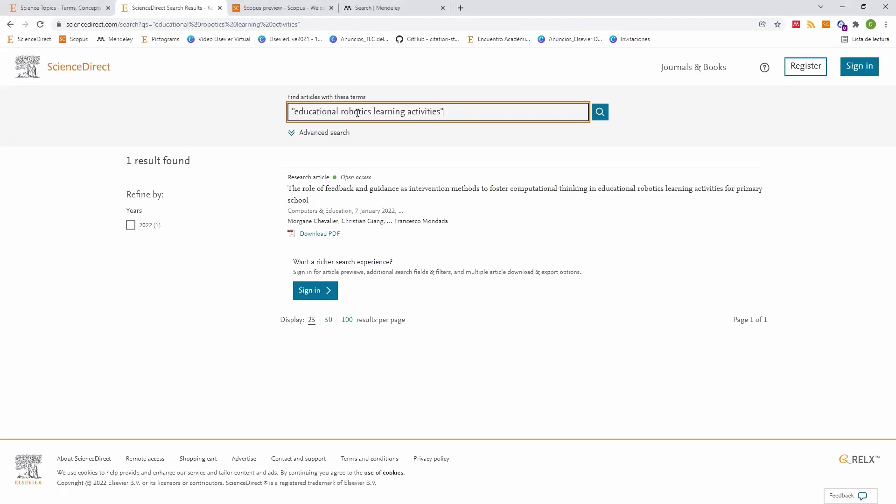
pyautogui.doubleClick(325, 113)
pyautogui.press('BackSpace')
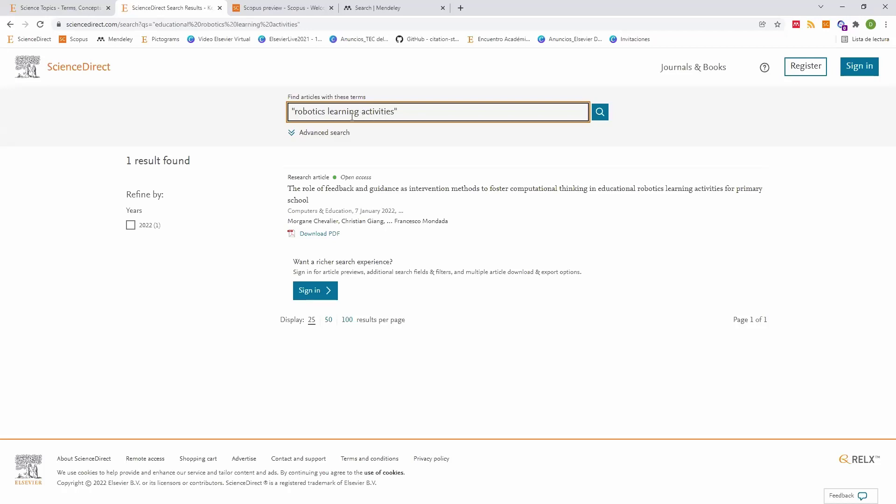
# Step: Run the "robotics learning activities" search for 2 results, then remove 'robotics' from the phrase
pyautogui.click(602, 116)
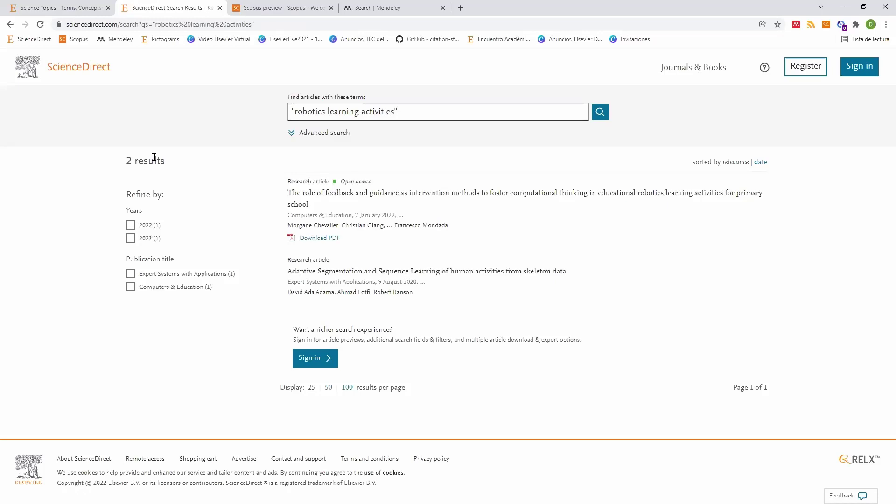
pyautogui.doubleClick(306, 113)
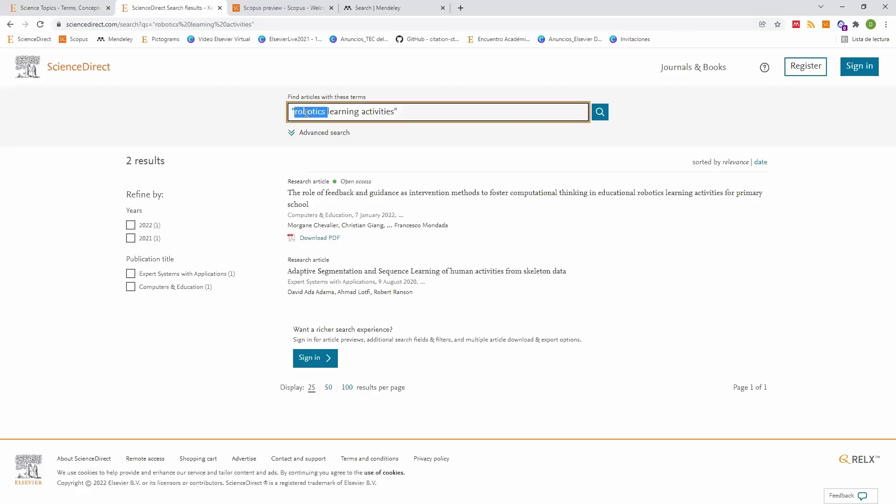
pyautogui.press('BackSpace')
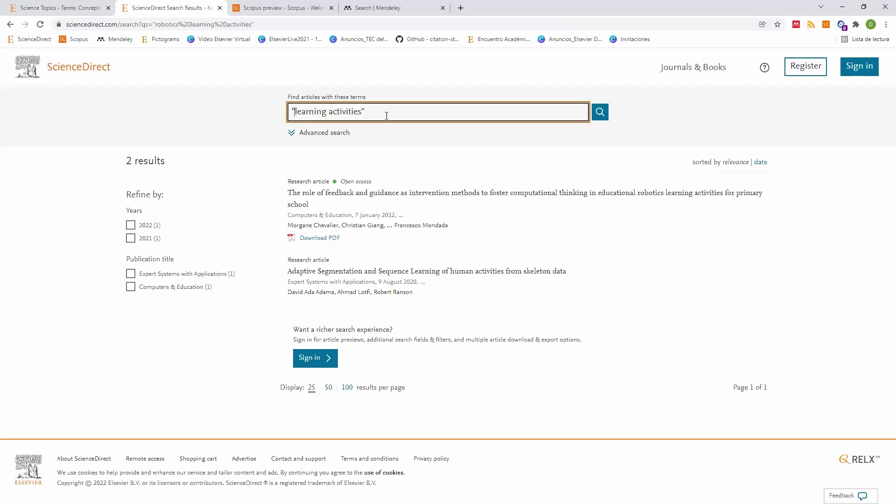
# Step: Append AND robotics after the quoted "learning activities" phrase
pyautogui.hotkey('ctrl', 'shift', 'Right')
pyautogui.hotkey('ctrl', 'shift', 'Right')
pyautogui.press('End')
pyautogui.write('AND robotics')
pyautogui.moveTo(367, 112); pyautogui.dragTo(291, 112)
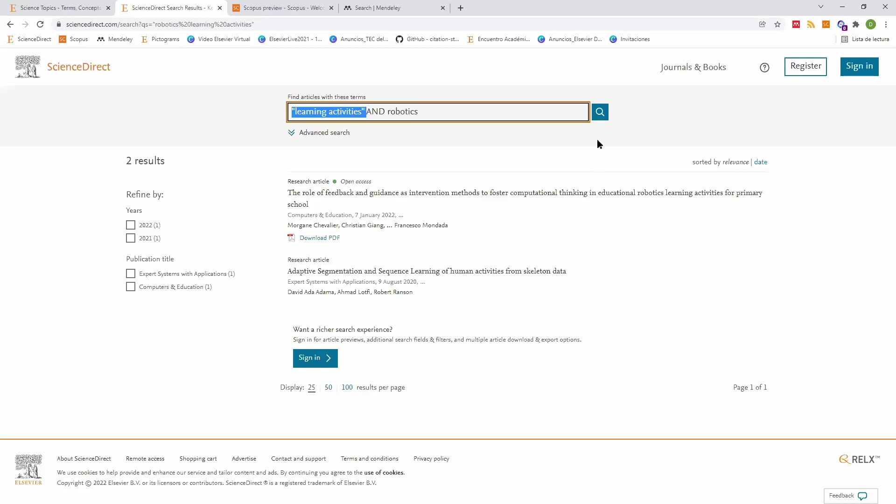
# Step: Run the "learning activities" AND robotics search and point out its 832 results and the word robotics
pyautogui.click(600, 112)
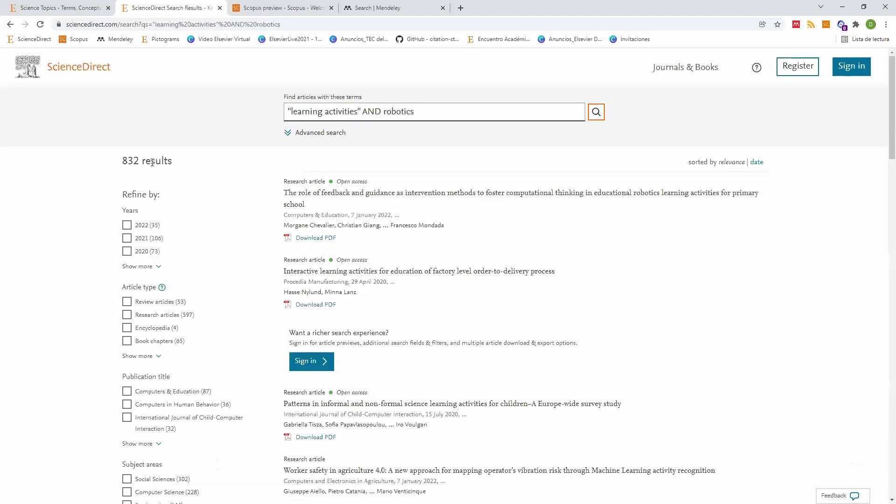
pyautogui.doubleClick(130, 160)
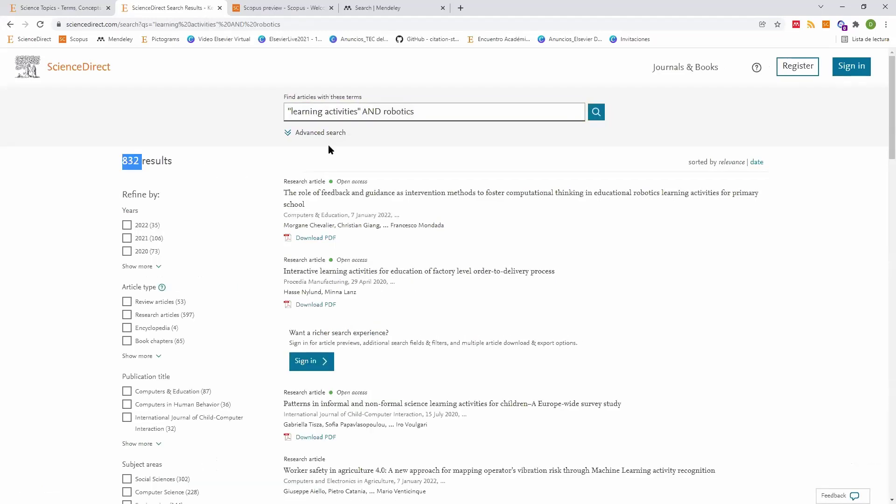
pyautogui.doubleClick(429, 110)
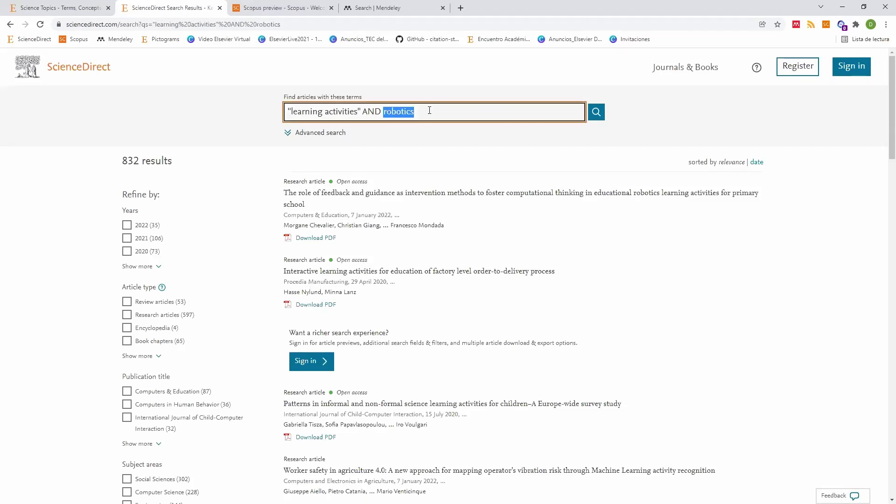
pyautogui.click(429, 110)
# Step: Search the topics for 'robotic' and open the first Robotics topic overview
pyautogui.click(92, 8)
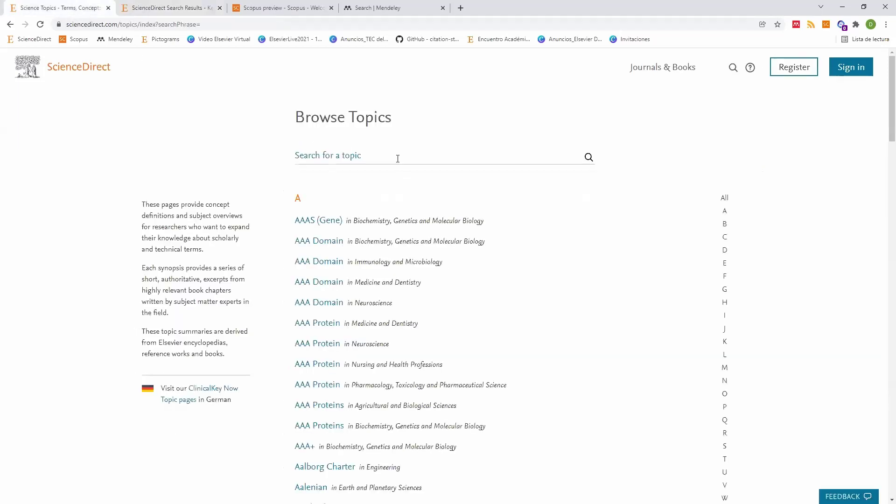
pyautogui.click(398, 158)
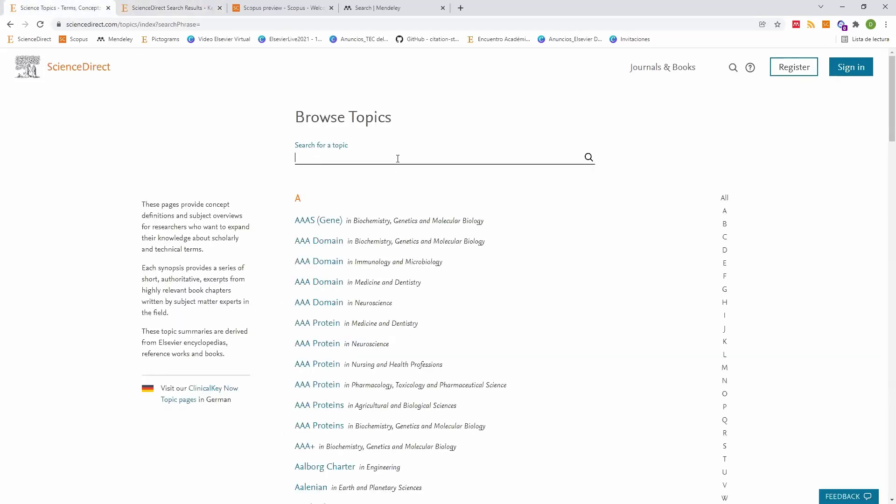
pyautogui.write('robotic')
pyautogui.scroll(-5, 333, 143)
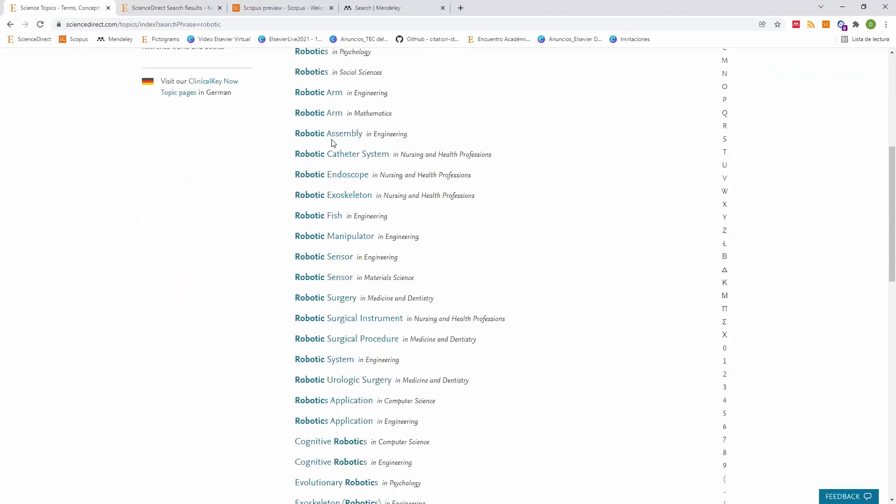
pyautogui.scroll(-2, 333, 143)
pyautogui.scroll(1, 344, 90)
pyautogui.scroll(-4, 344, 200)
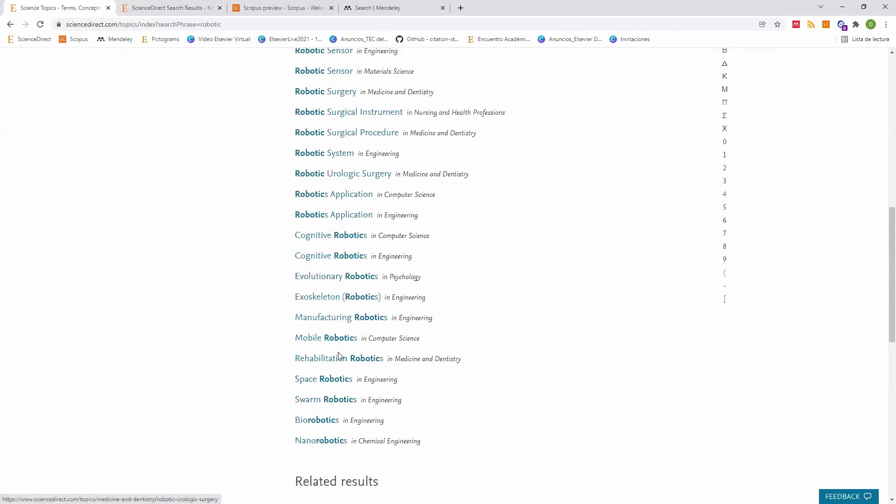
pyautogui.scroll(-5, 339, 356)
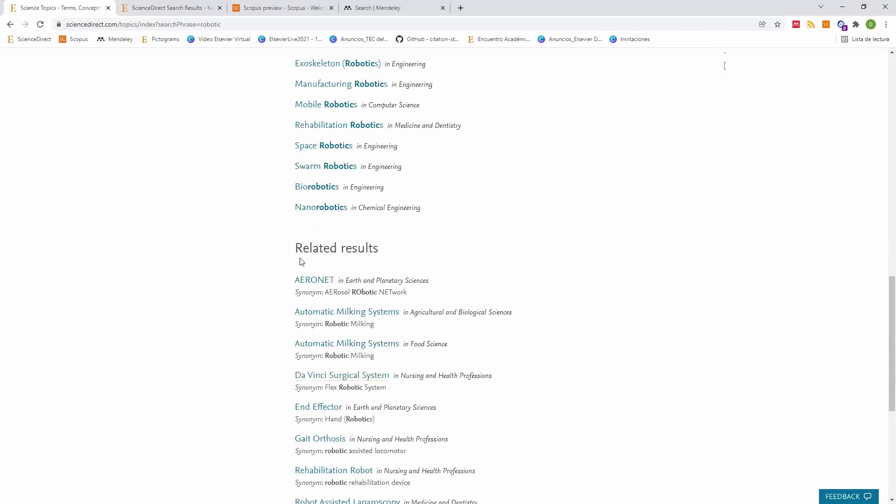
pyautogui.scroll(-3, 301, 262)
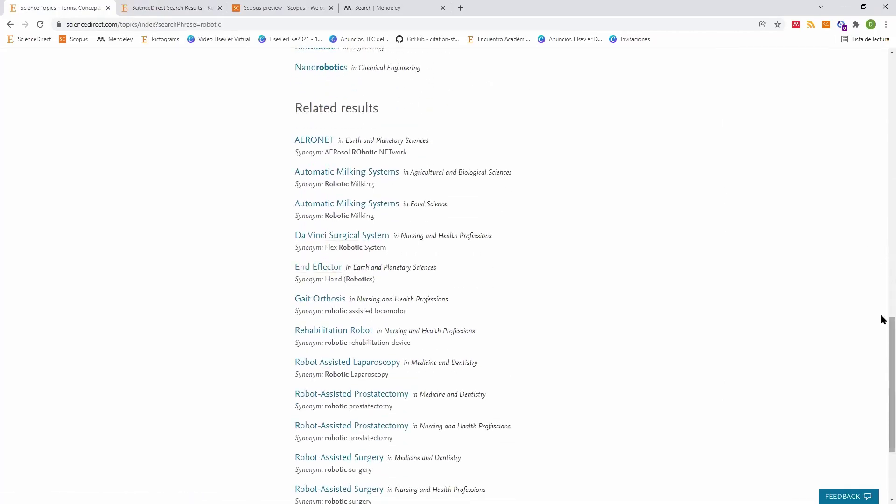
pyautogui.scroll(15, 426, 220)
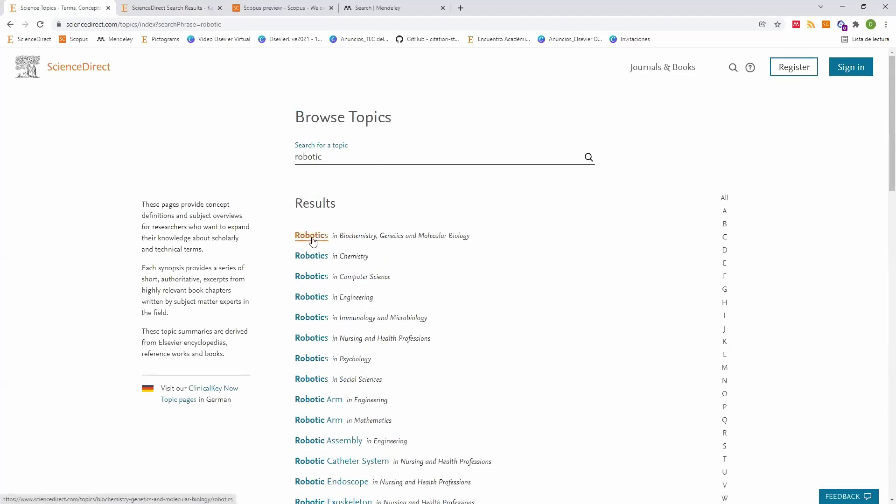
pyautogui.click(312, 237)
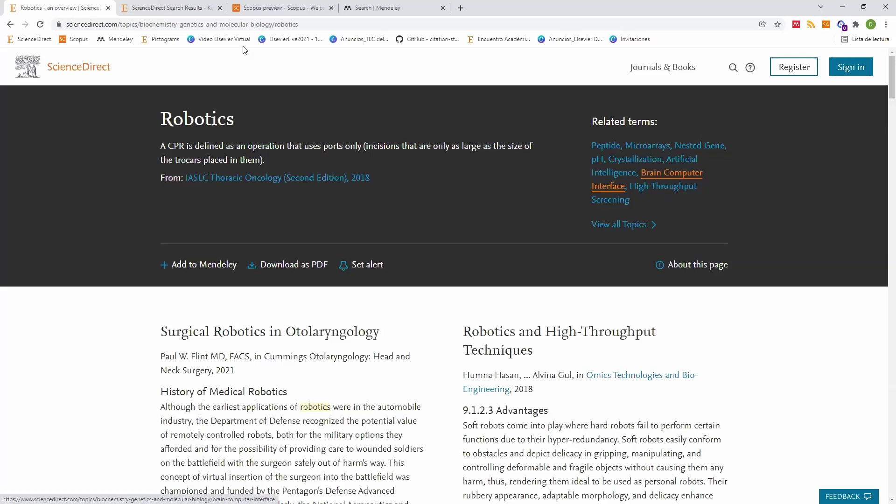
# Step: Toggle between the Robotics topic tab and the results tab, ending on the 832 results
pyautogui.hotkey('ctrl', 'Tab')
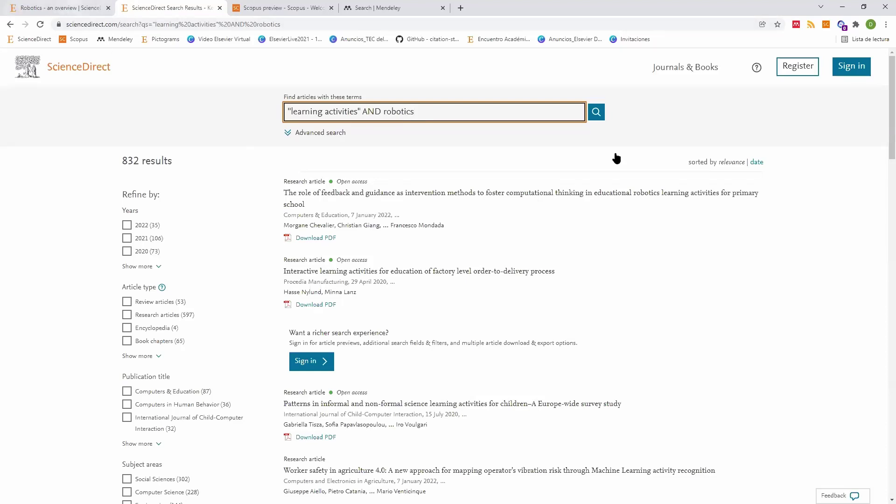
pyautogui.hotkey('ctrl', 'shift', 'Tab')
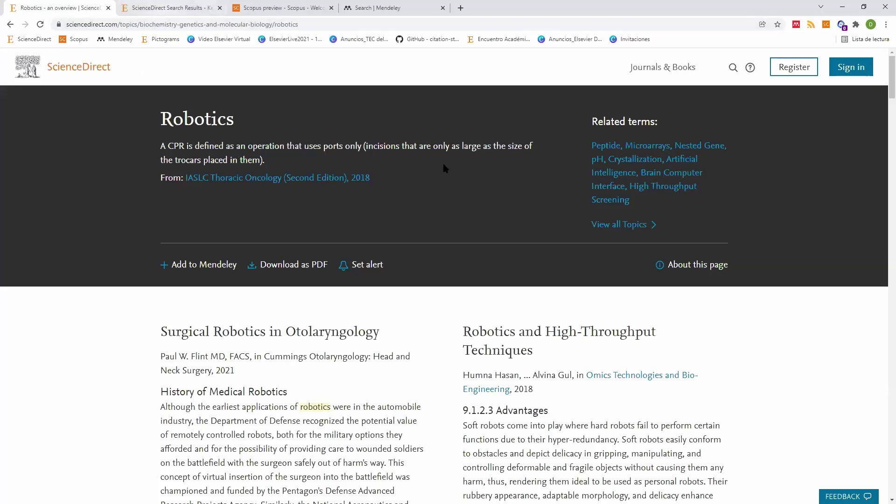
pyautogui.hotkey('ctrl', 'Tab')
pyautogui.click(462, 165)
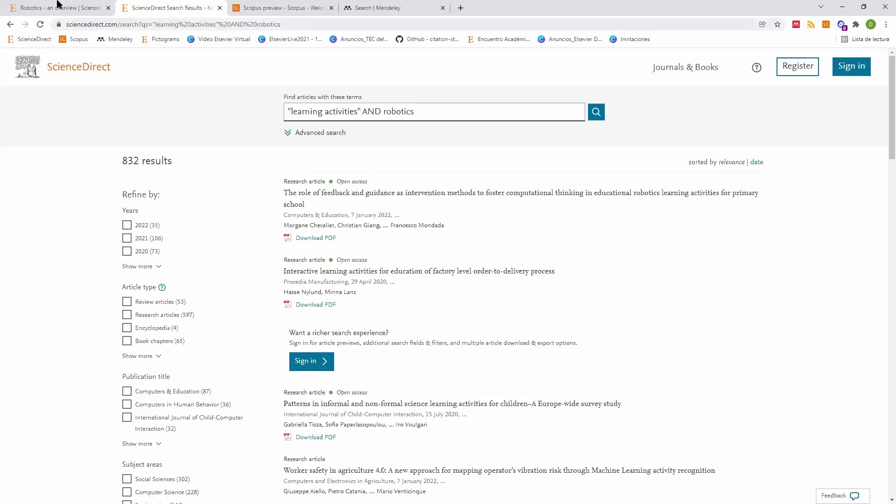
# Step: Switch to the 'Robotics - an overview' tab
pyautogui.click(57, 4)
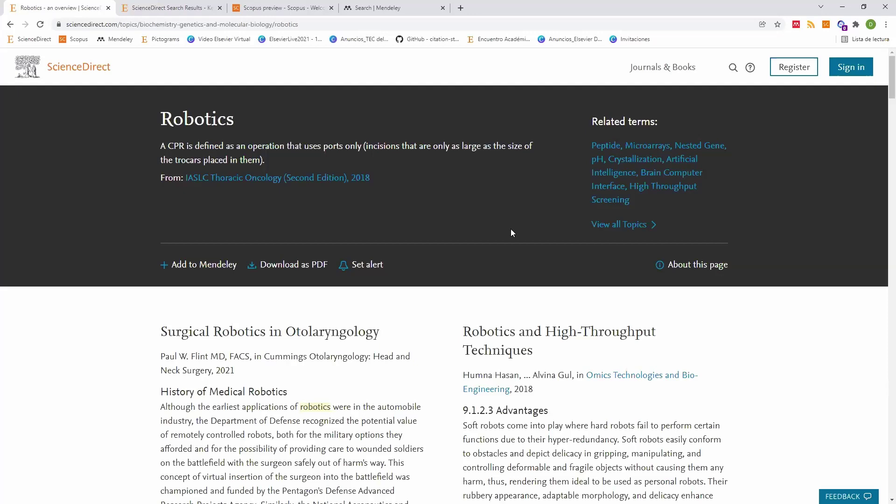
pyautogui.scroll(-8, 511, 232)
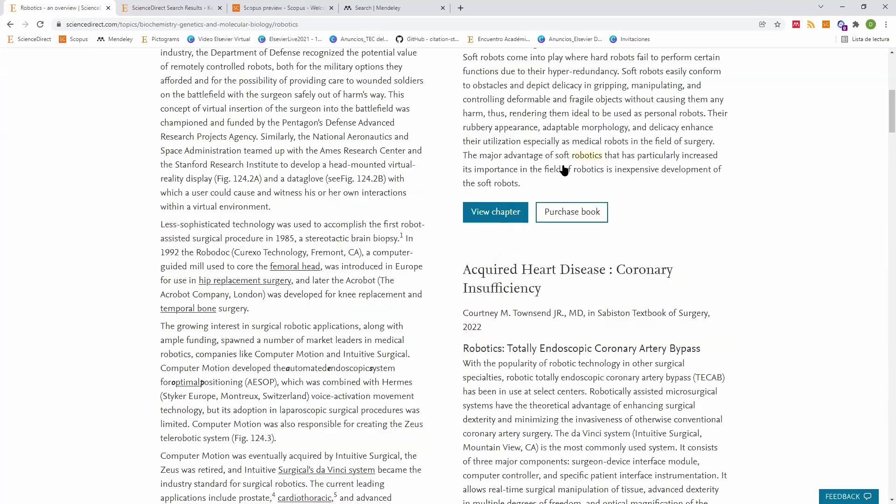
pyautogui.scroll(-1, 567, 171)
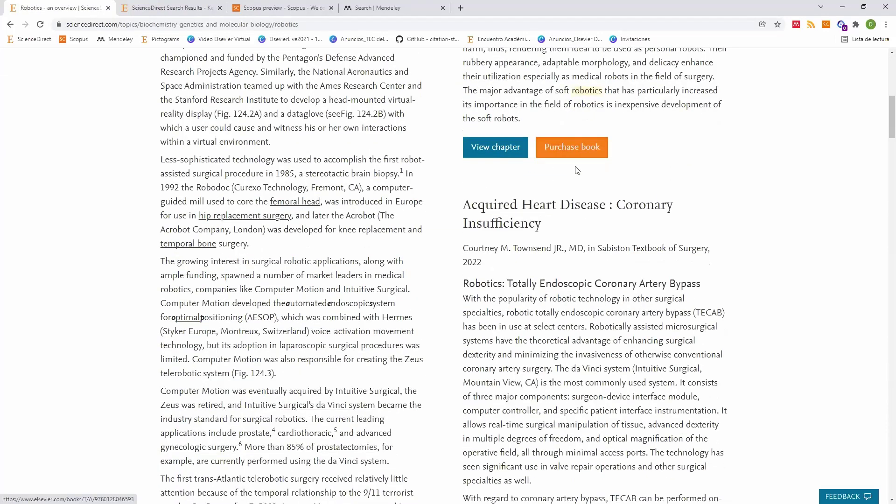
pyautogui.scroll(-10, 577, 170)
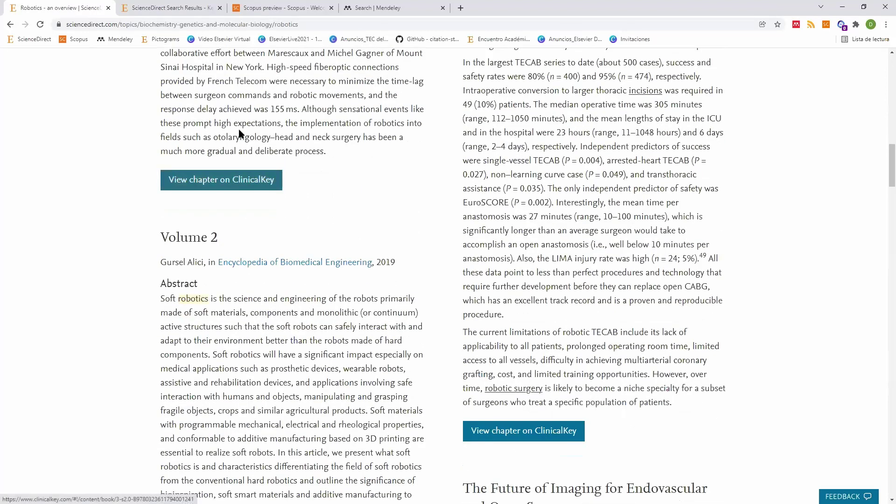
pyautogui.scroll(-2, 239, 134)
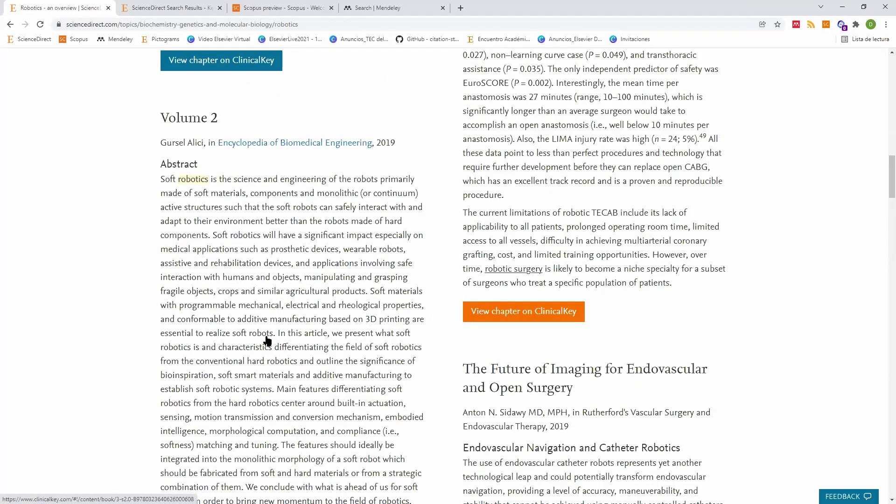
pyautogui.scroll(-4, 266, 341)
pyautogui.scroll(-10, 364, 332)
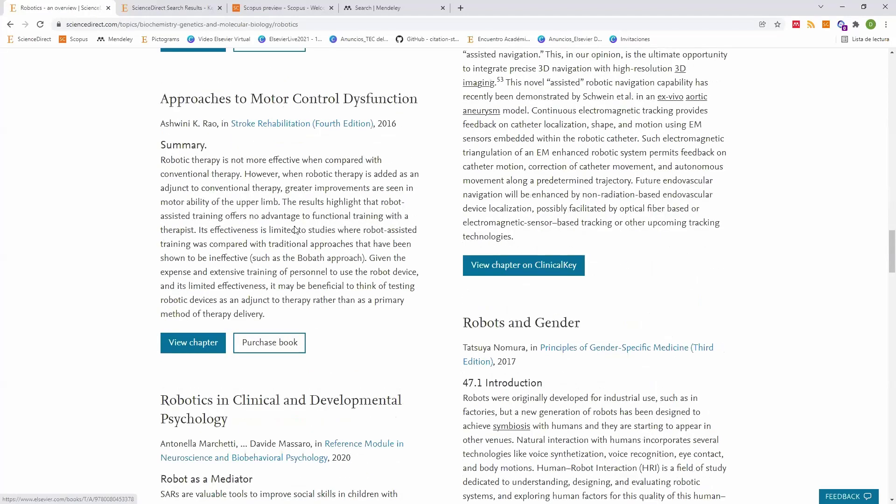
pyautogui.scroll(-2, 268, 220)
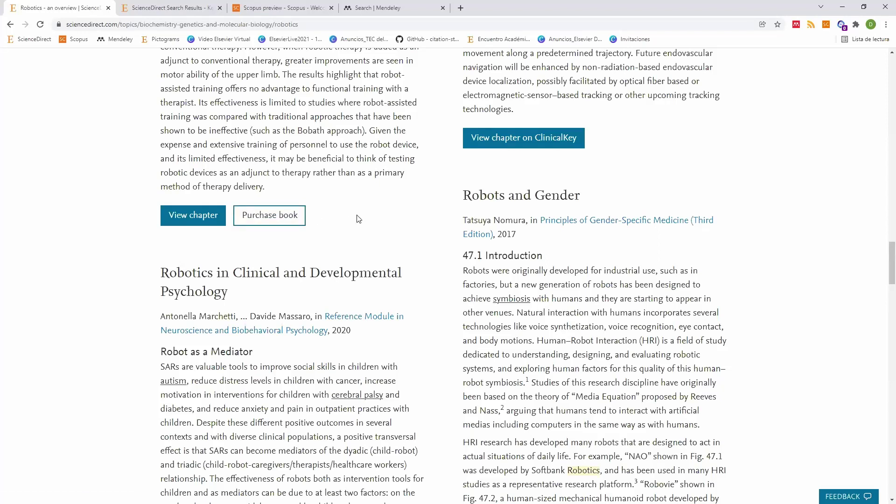
pyautogui.scroll(3, 346, 221)
pyautogui.scroll(-5, 882, 314)
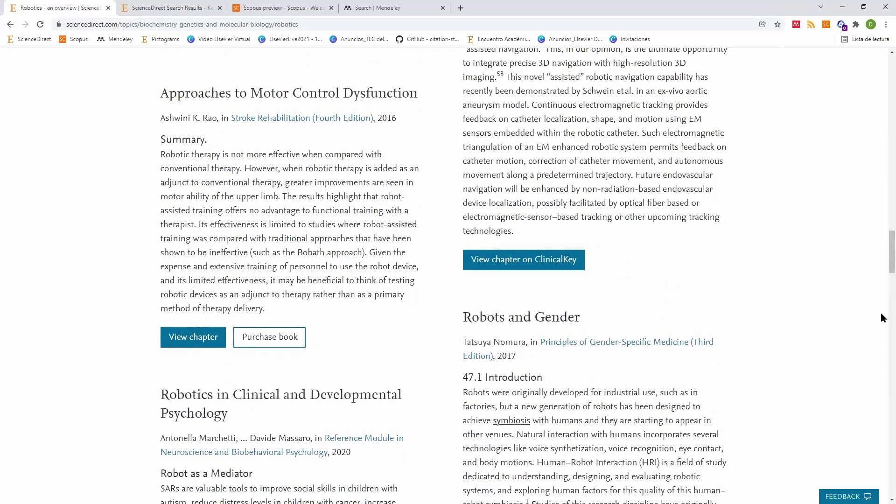
pyautogui.scroll(15, 882, 75)
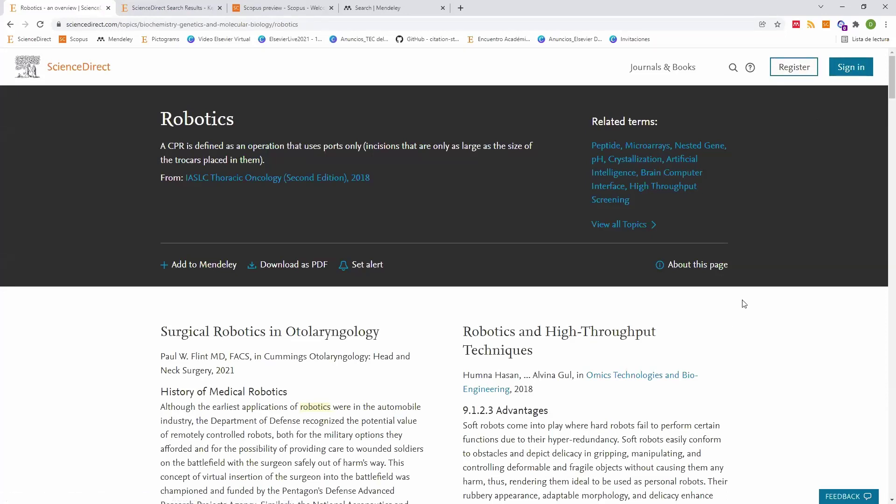
pyautogui.click(816, 70)
pyautogui.scroll(-1, 676, 303)
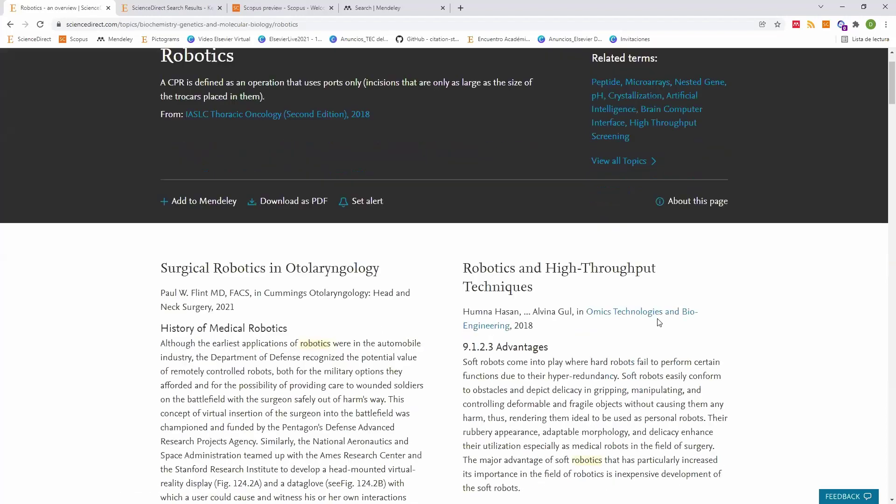
pyautogui.scroll(-2, 635, 301)
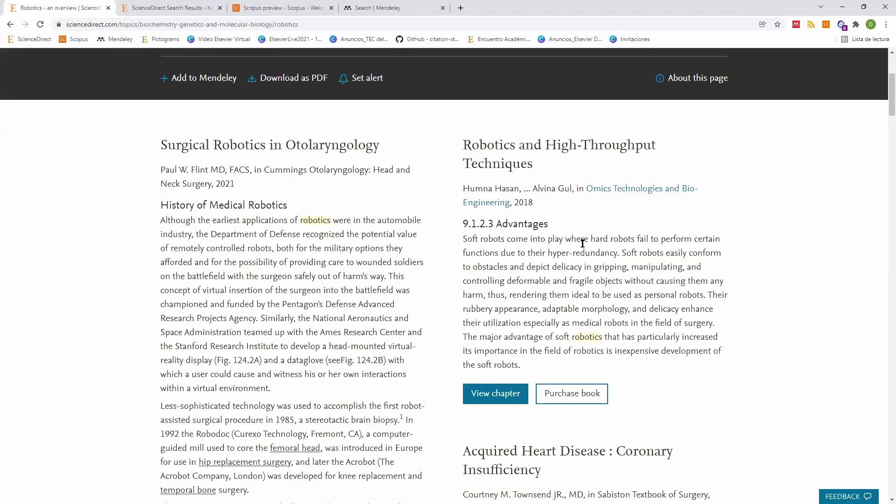
pyautogui.moveTo(582, 243); pyautogui.dragTo(615, 357)
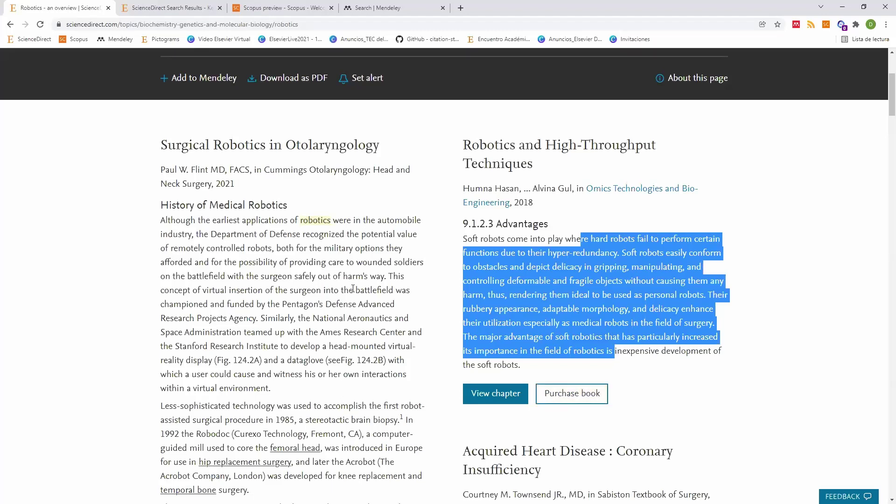
pyautogui.scroll(-3, 352, 288)
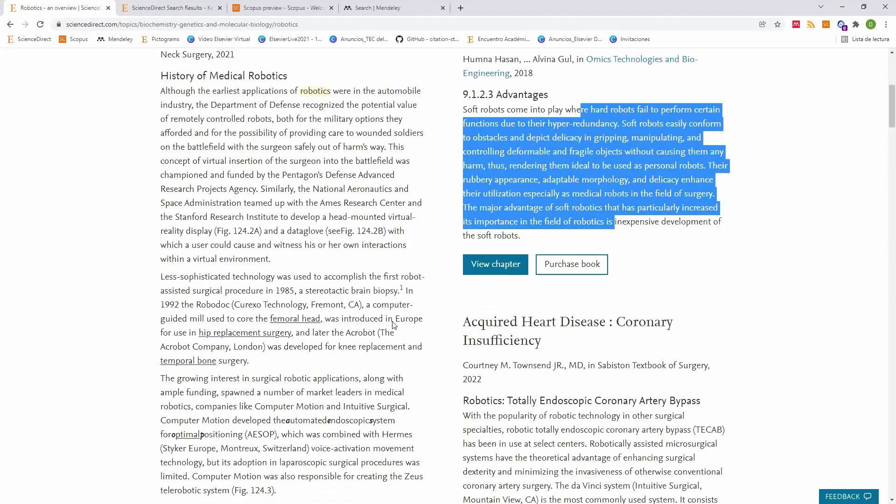
pyautogui.scroll(7, 280, 186)
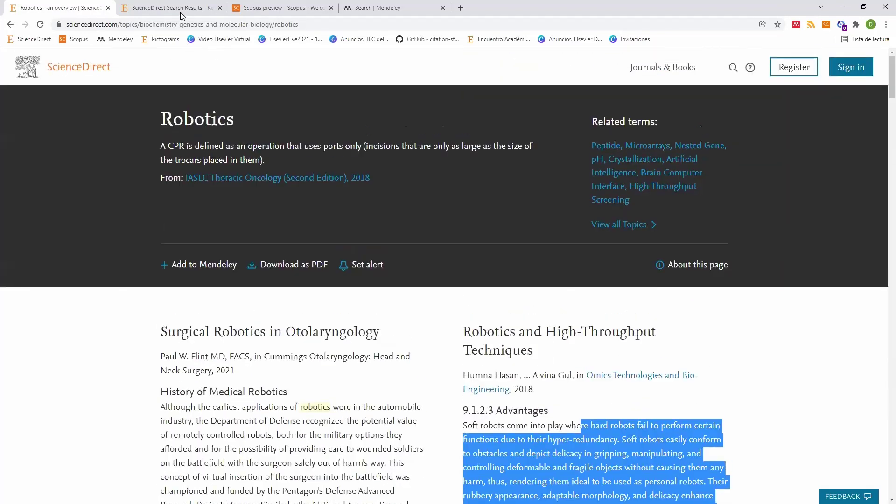
# Step: Return to the 832-result search tab and place the cursor at the query's end
pyautogui.click(181, 8)
pyautogui.click(425, 112)
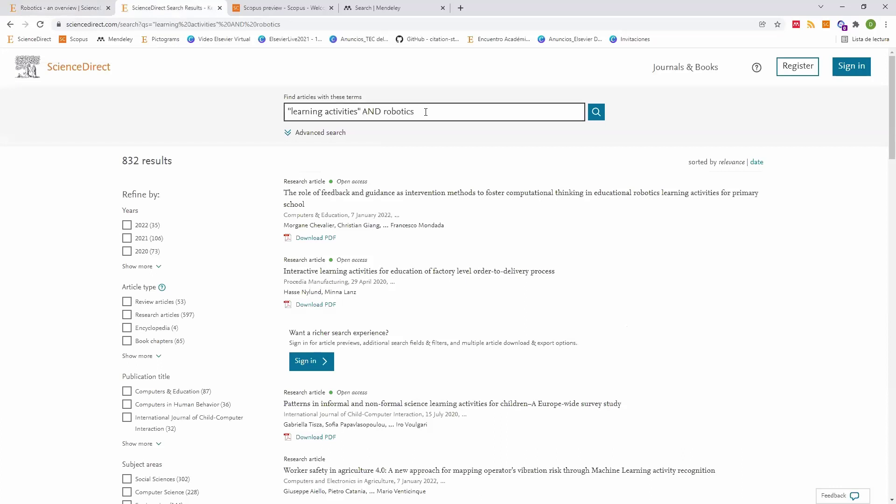
pyautogui.click(426, 112)
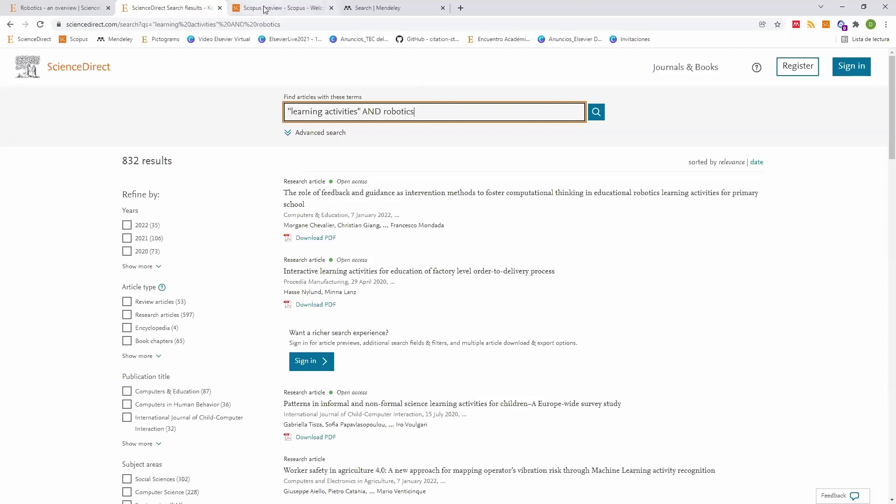
# Step: Glance at Scopus Preview, check the first result's Open access label, then move to the Scopus tab
pyautogui.click(282, 8)
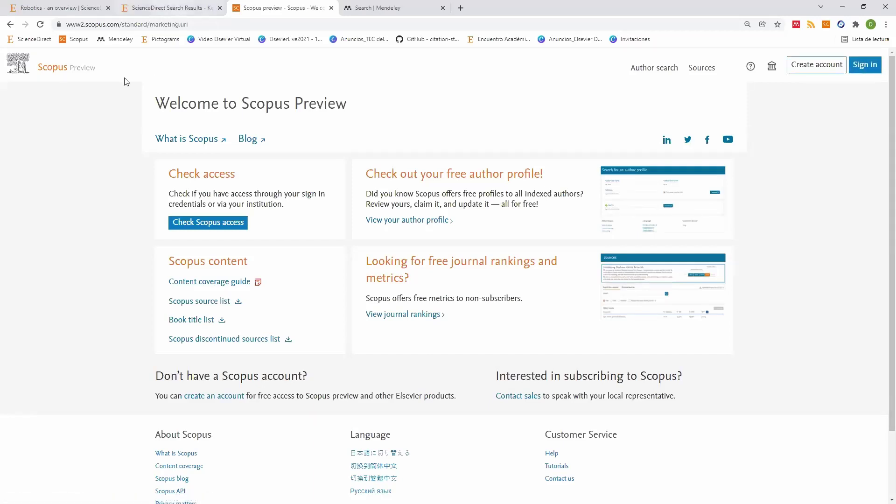
pyautogui.hotkey('ctrl', 'shift', 'Tab')
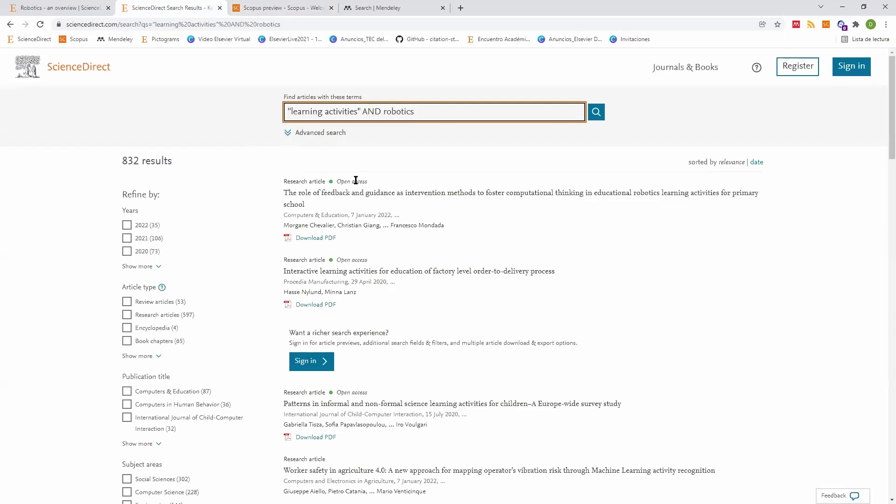
pyautogui.moveTo(367, 182); pyautogui.dragTo(341, 182)
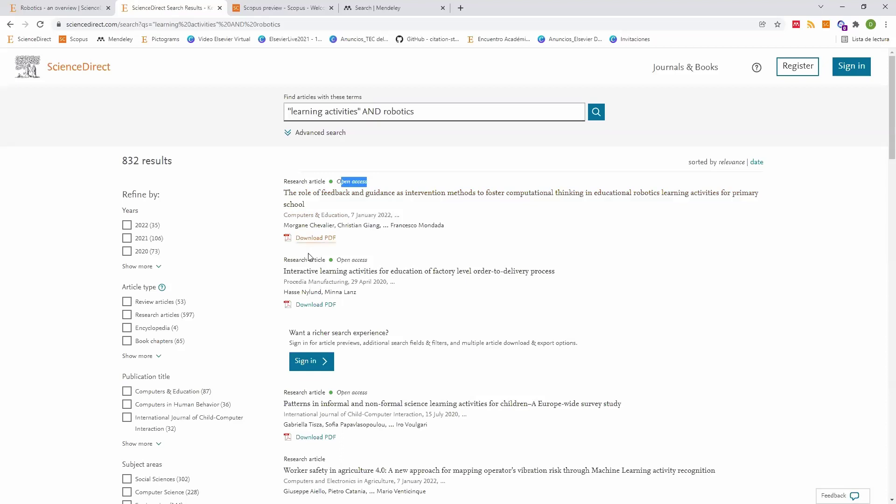
pyautogui.click(315, 367)
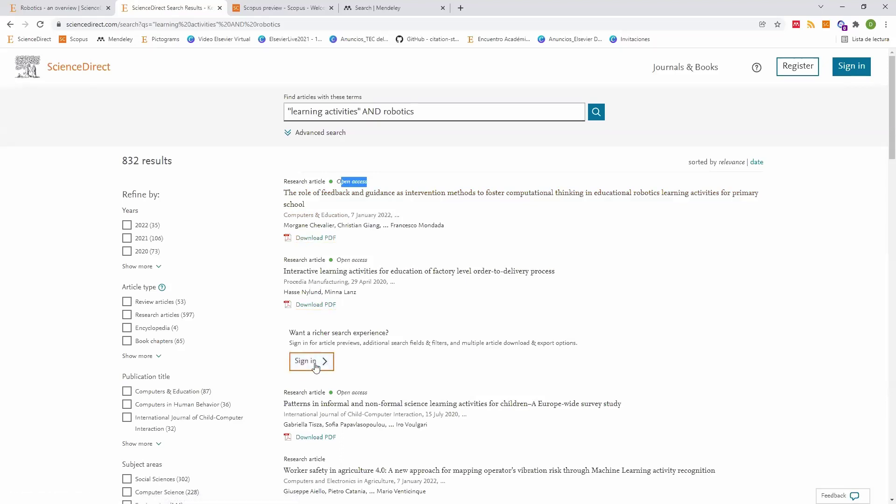
pyautogui.hotkey('ctrl', 'Tab')
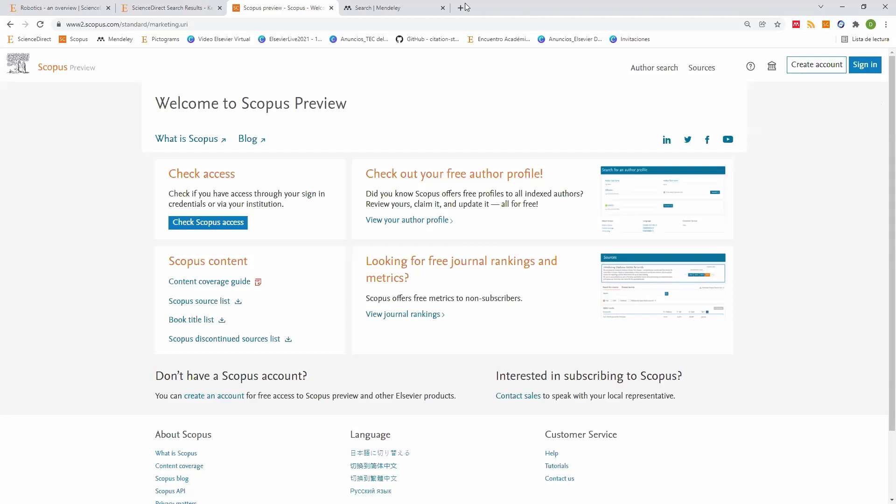
# Step: In a new tab, web-search 'oportal biblio' and open the Biblioteca Tec home page
pyautogui.hotkey('ctrl', 't')
pyautogui.click(467, 20)
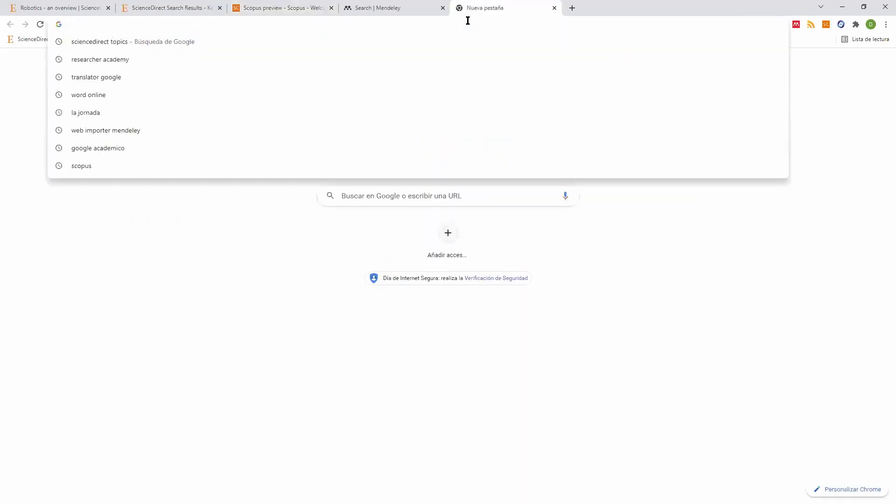
pyautogui.write('o')
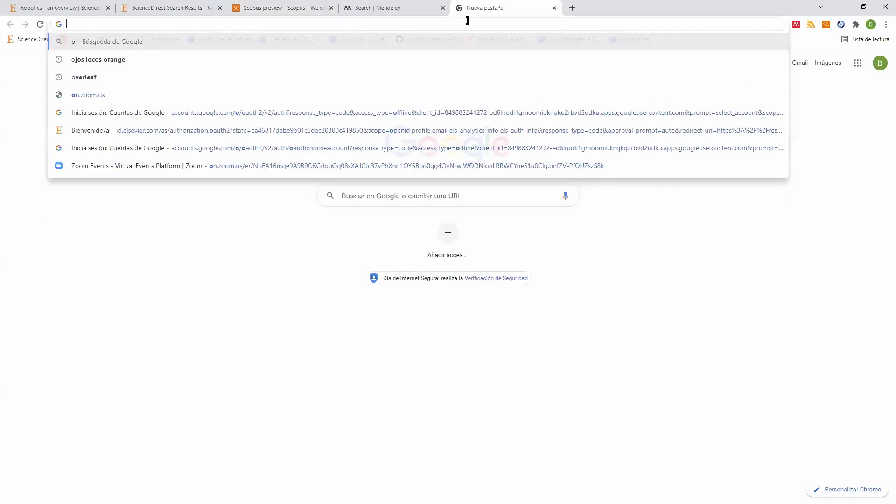
pyautogui.write('portal biblio')
pyautogui.press('Return')
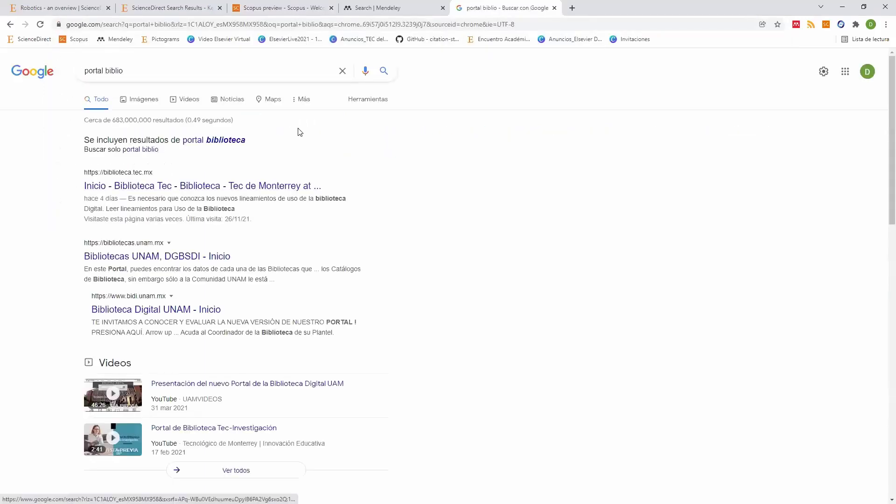
pyautogui.click(138, 185)
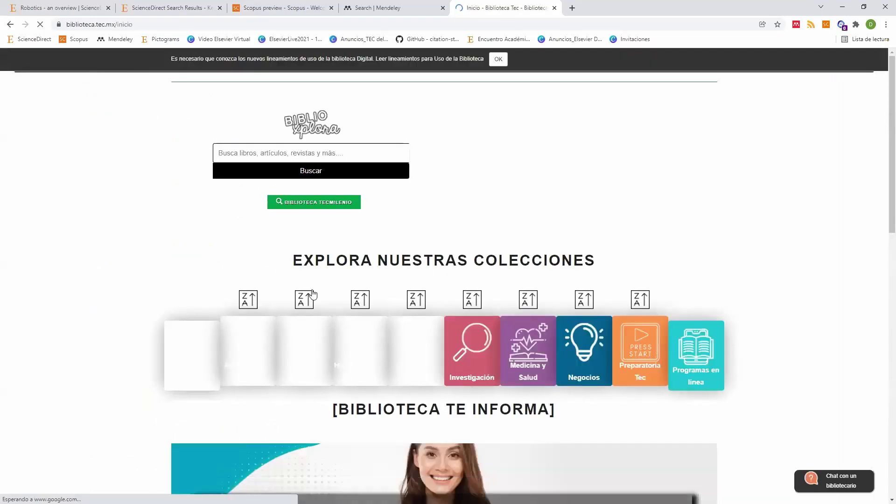
# Step: Scroll down the home page to the 'Explora nuestras colecciones' subject tiles
pyautogui.scroll(-1, 439, 363)
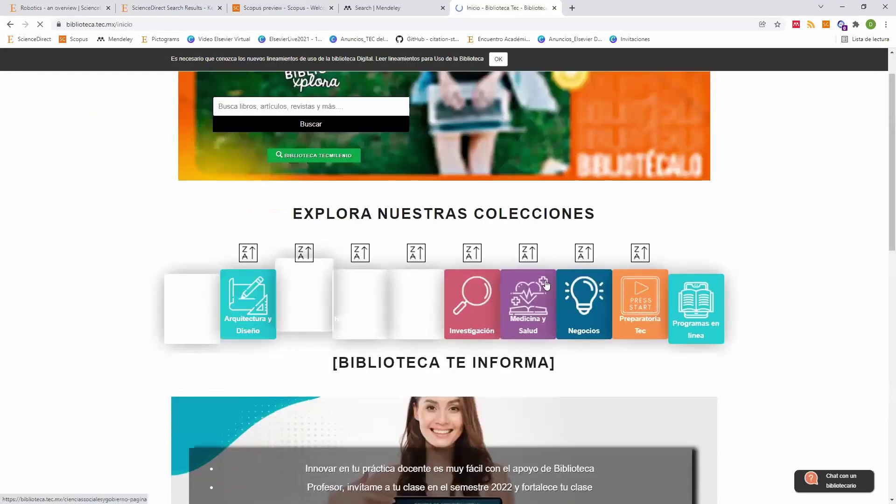
pyautogui.scroll(-7, 320, 390)
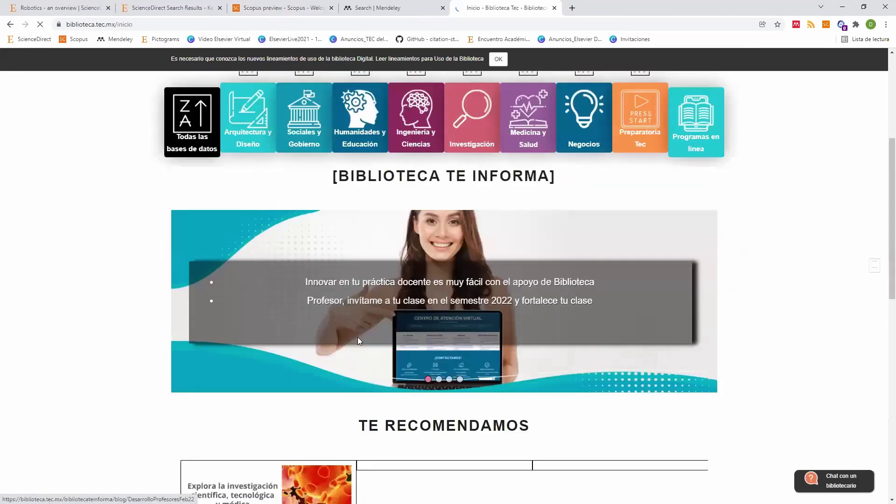
pyautogui.scroll(3, 257, 388)
pyautogui.scroll(-3, 260, 381)
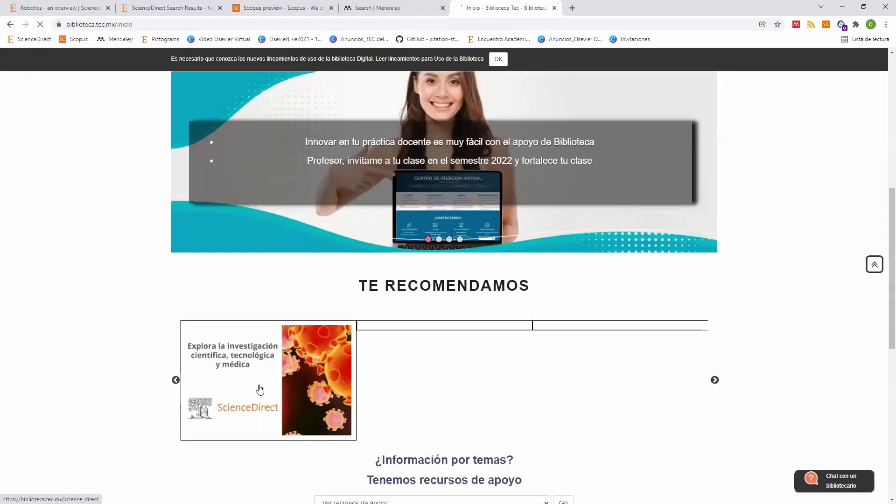
pyautogui.scroll(2, 464, 366)
pyautogui.scroll(-3, 444, 359)
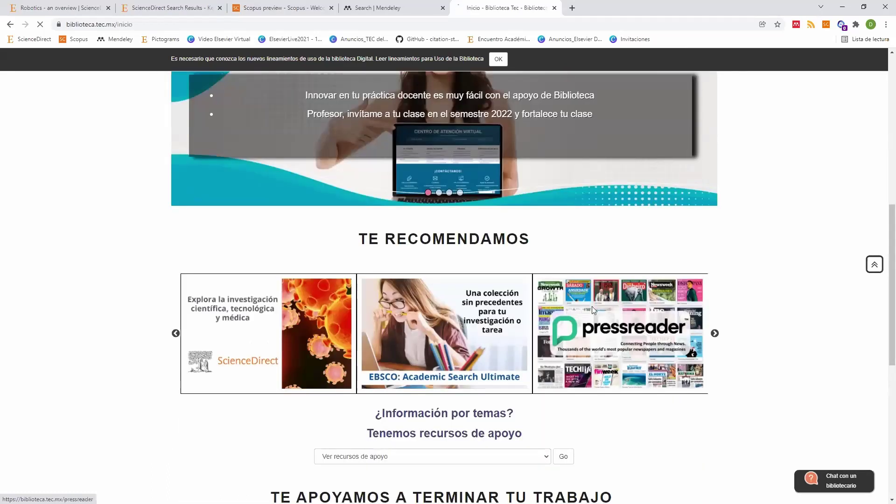
pyautogui.scroll(4, 516, 272)
pyautogui.scroll(5, 364, 187)
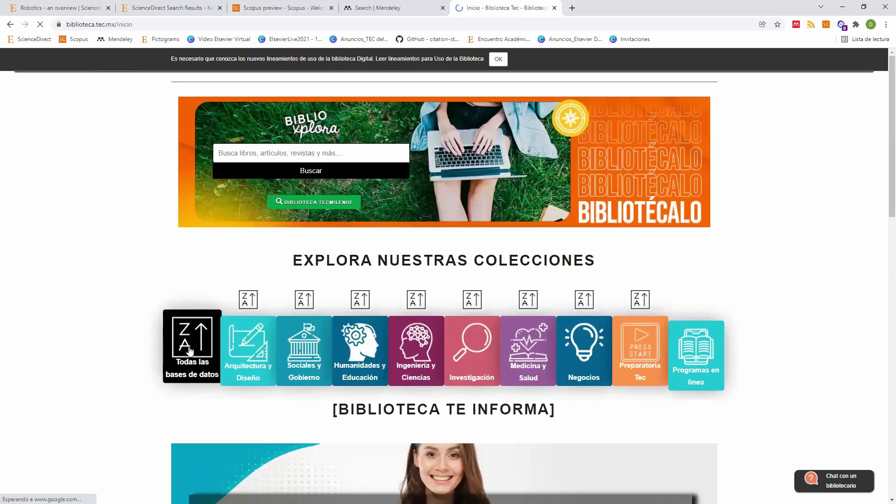
pyautogui.scroll(-2, 452, 243)
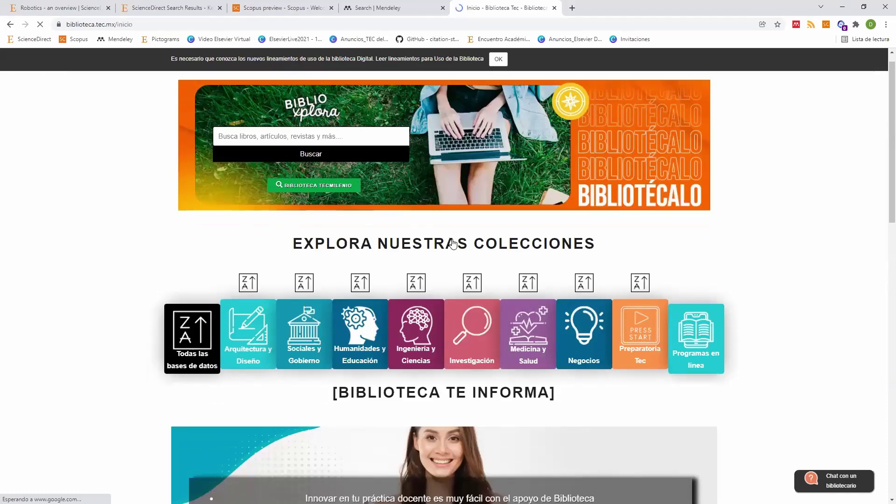
pyautogui.scroll(-1, 452, 239)
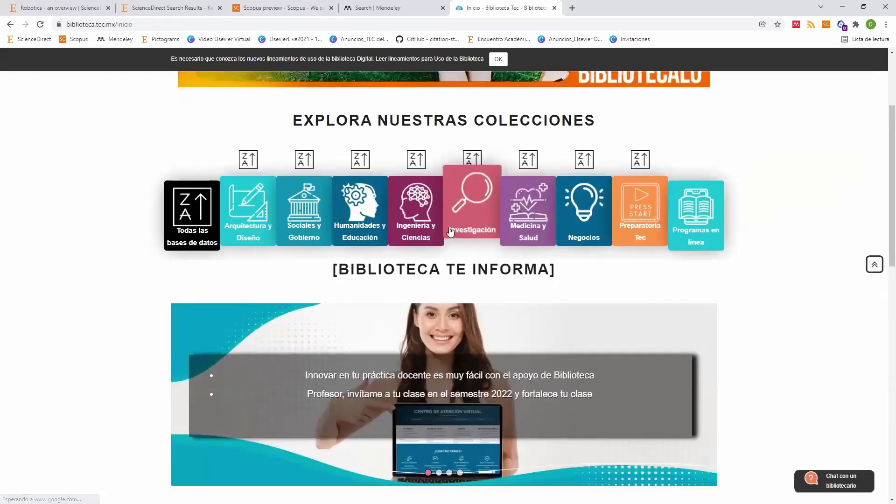
# Step: Try the Sign in option on the Scopus Preview tab
pyautogui.click(280, 9)
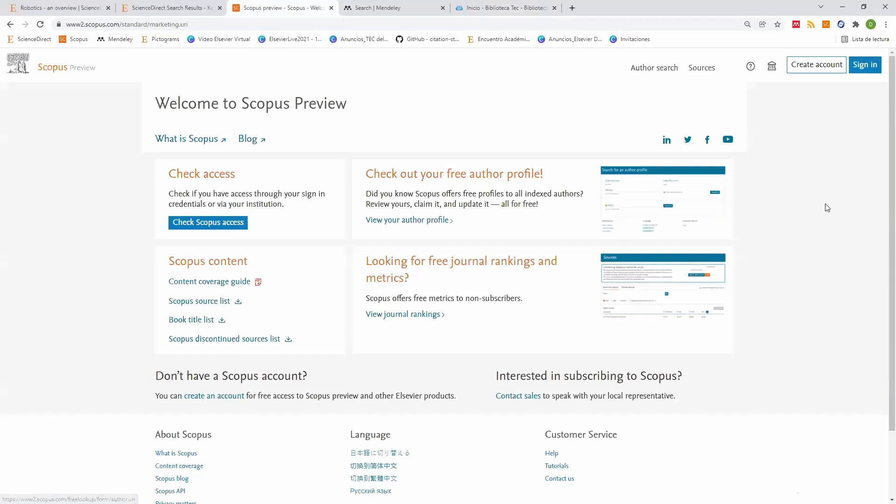
pyautogui.click(859, 71)
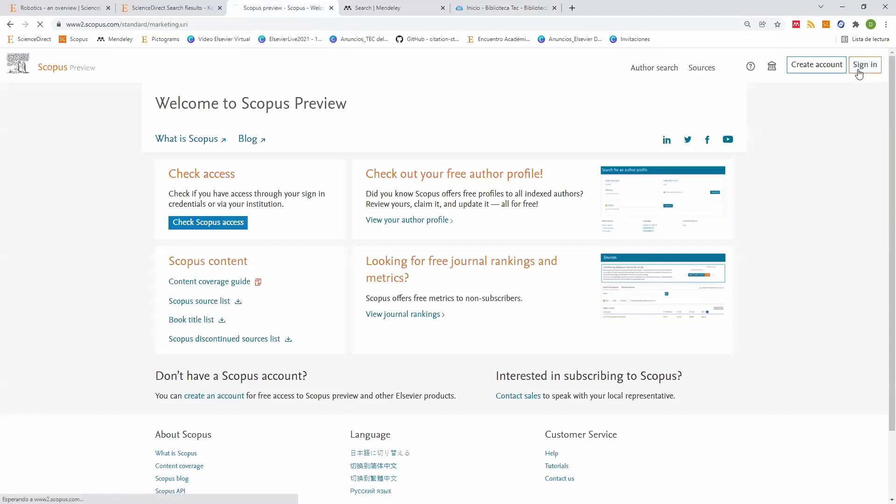
pyautogui.scroll(-1, 425, 224)
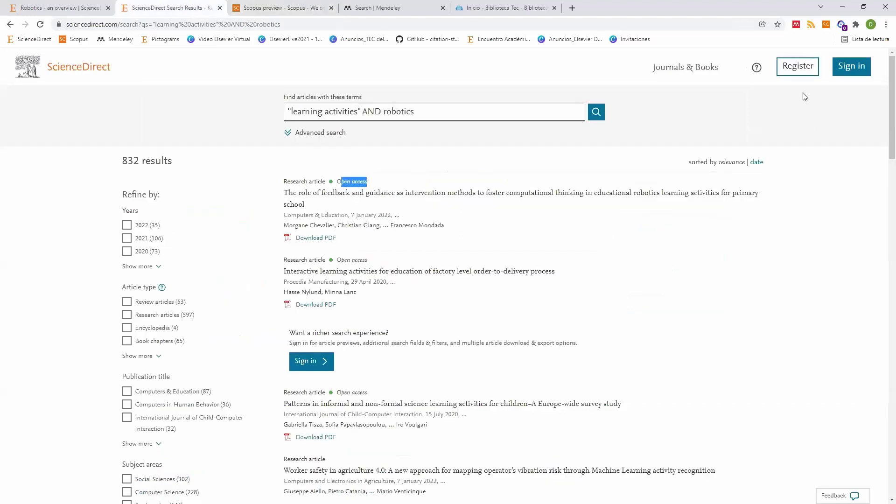
# Step: Sign in to ScienceDirect with the account e-mail and password
pyautogui.hotkey('ctrl', 'shift', 'Tab')
pyautogui.click(849, 70)
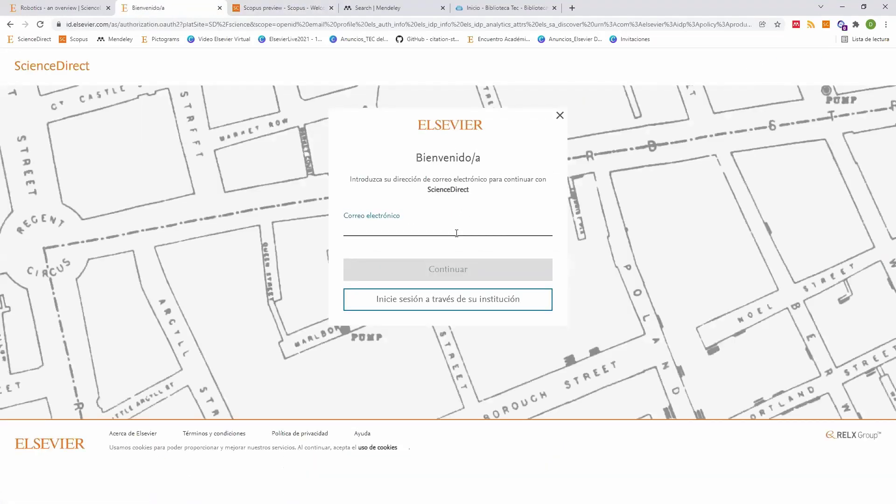
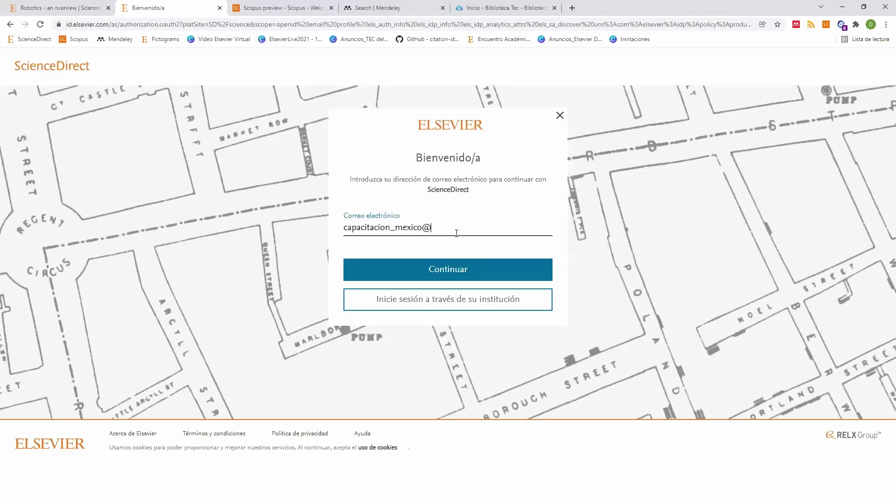
pyautogui.press('Return')
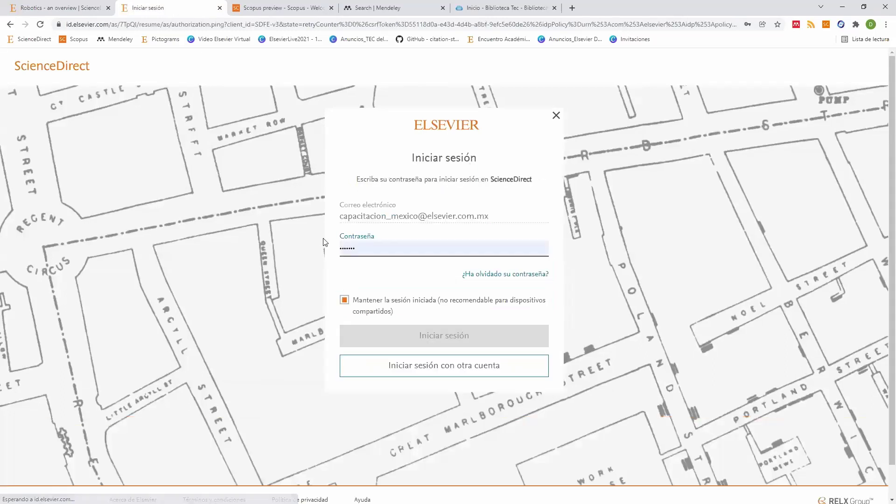
pyautogui.click(425, 344)
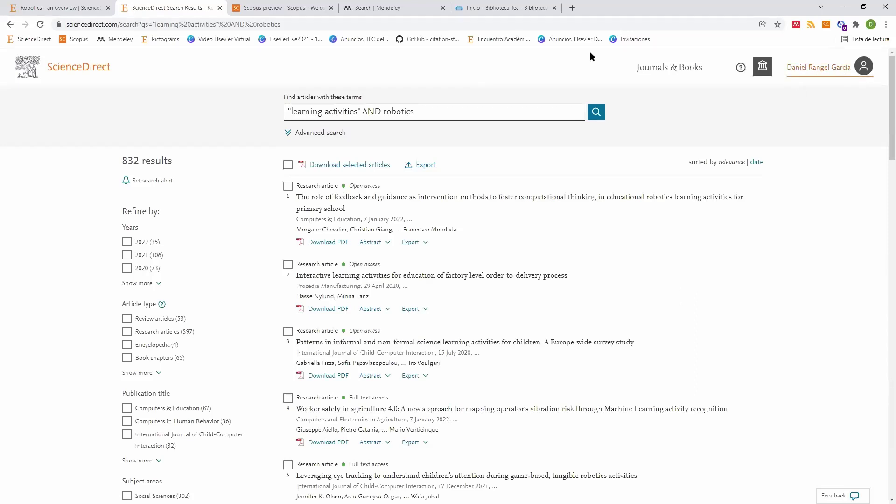
# Step: Sign in to Scopus and close the Biblioteca Tec library portal tab
pyautogui.hotkey('ctrl', '5')
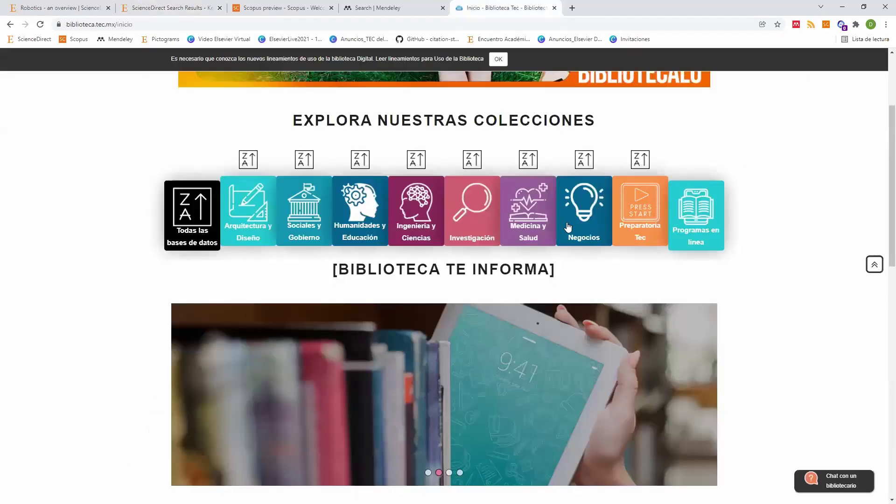
pyautogui.click(286, 8)
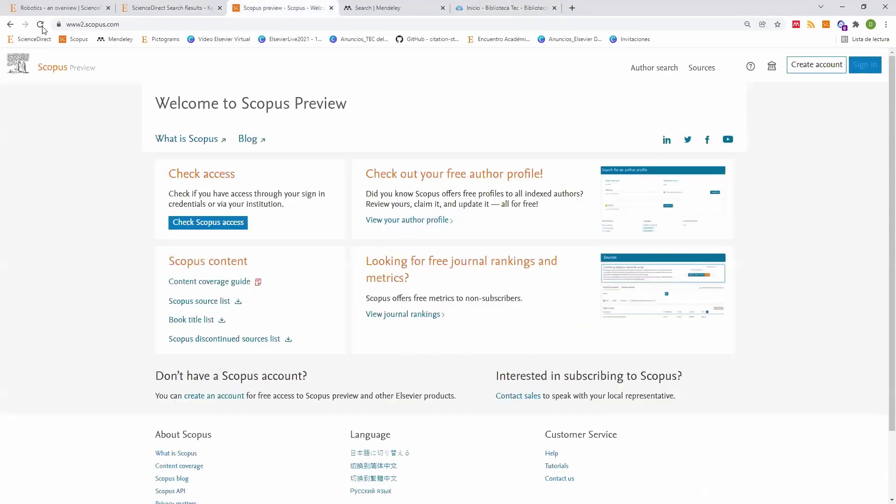
pyautogui.click(41, 25)
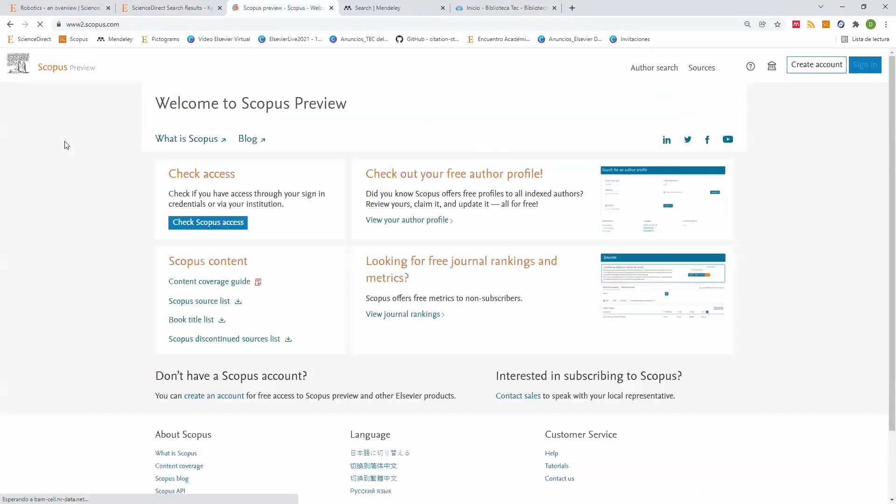
pyautogui.click(858, 66)
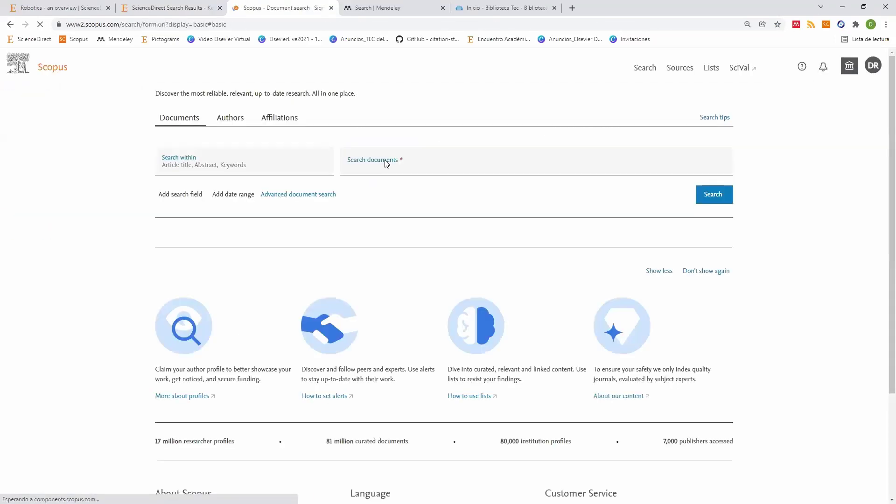
pyautogui.click(553, 8)
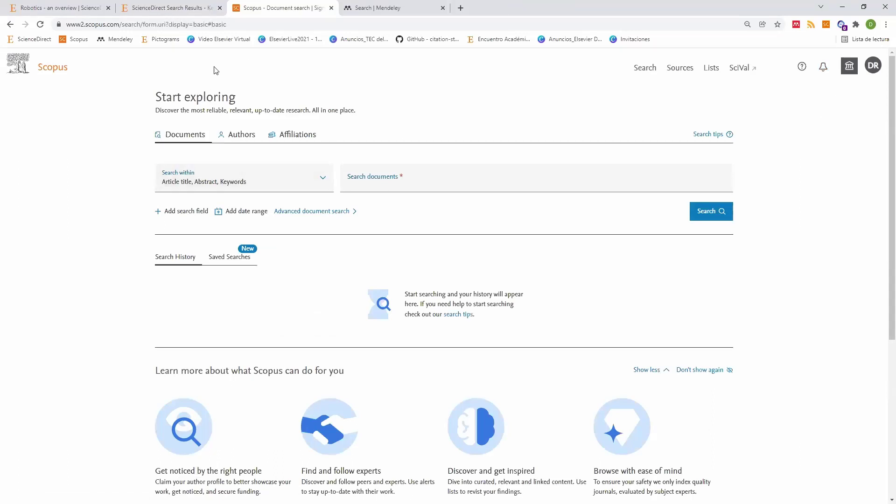
# Step: Open Scopus's Sources page listing 43,132 titles ranked by CiteScore 2020
pyautogui.click(173, 8)
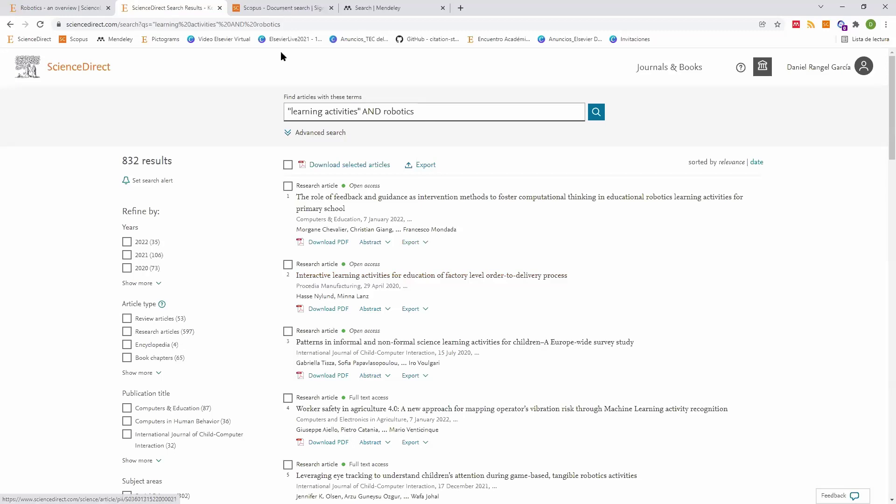
pyautogui.click(282, 8)
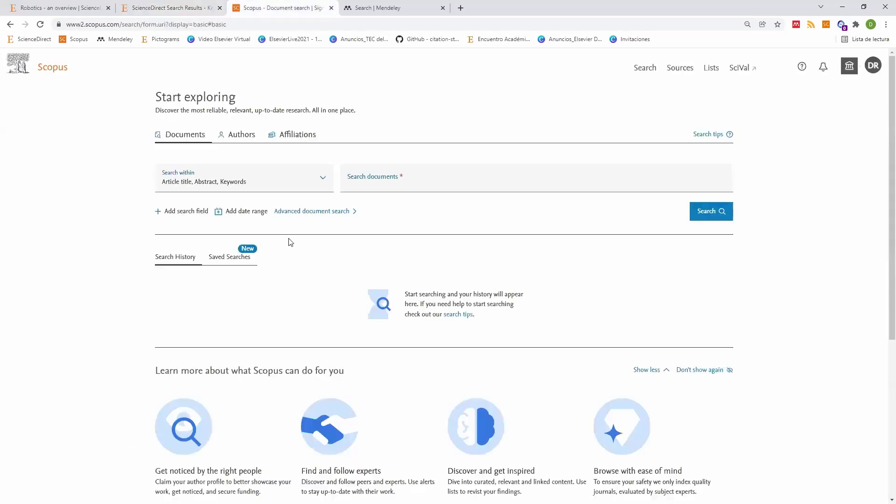
pyautogui.click(380, 187)
pyautogui.click(681, 69)
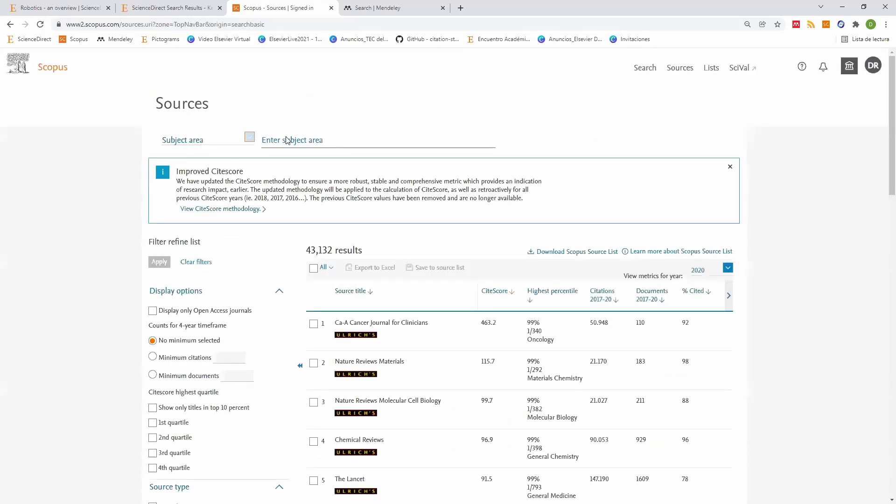
pyautogui.click(322, 148)
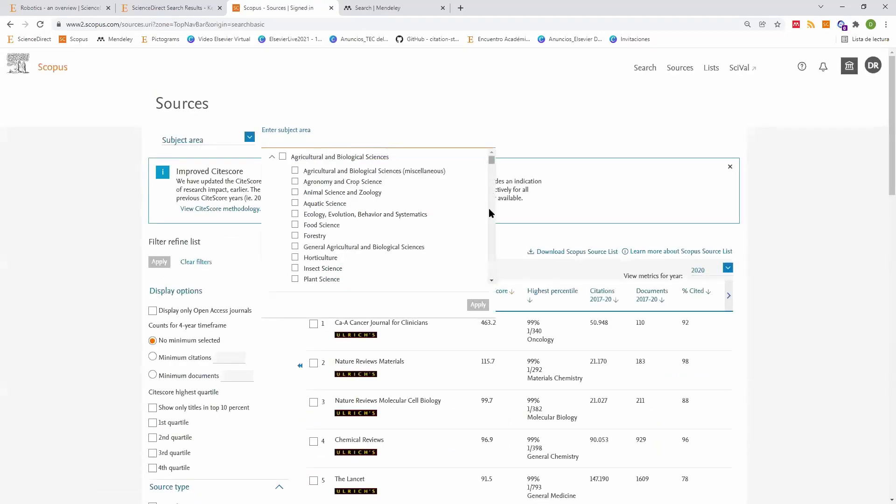
# Step: Filter sources to the three 'biology' subjects: Molecular Biology, General and miscellaneous Biochemistry, Genetics and Molecular Biology (923 results)
pyautogui.scroll(-20, 489, 212)
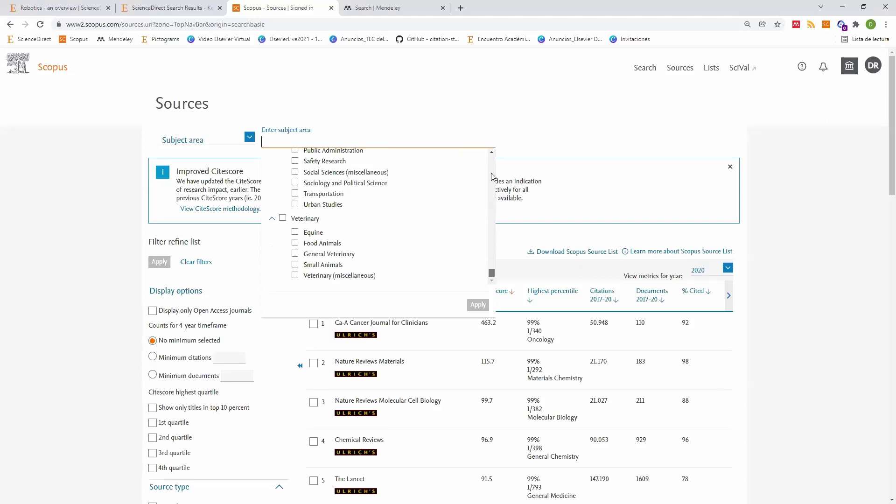
pyautogui.scroll(20, 490, 177)
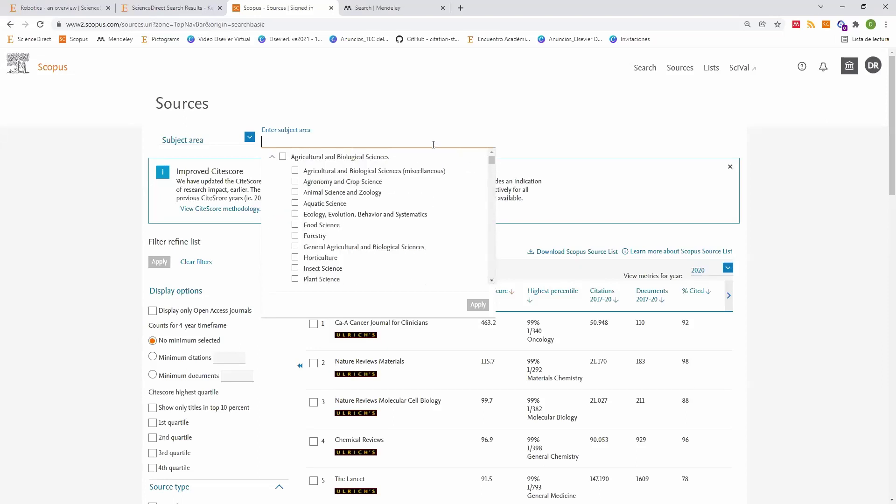
pyautogui.write('biolog')
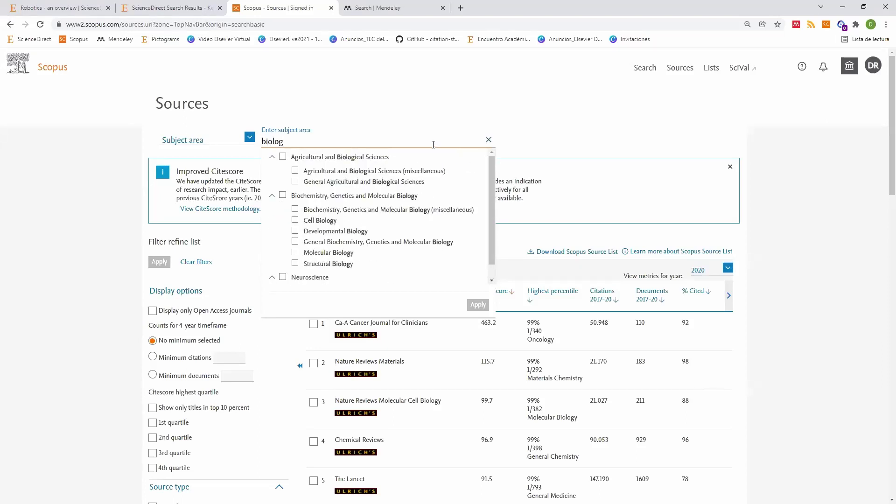
pyautogui.write('y')
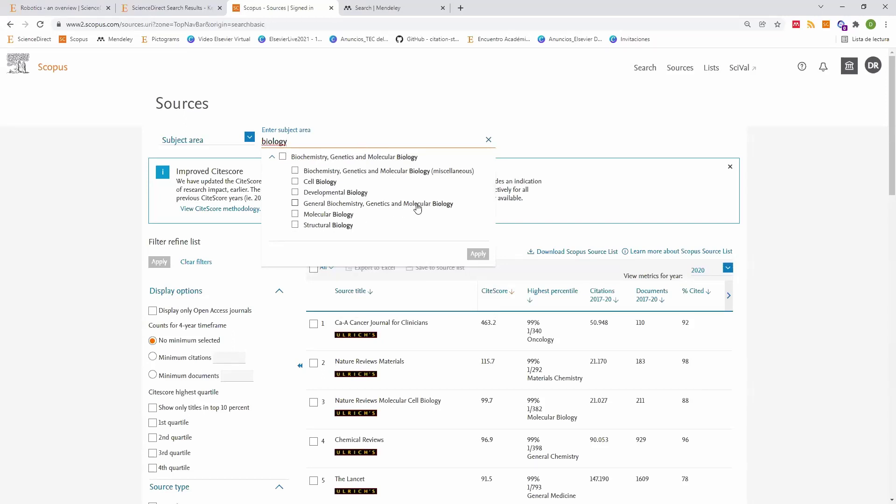
pyautogui.click(295, 203)
pyautogui.click(295, 213)
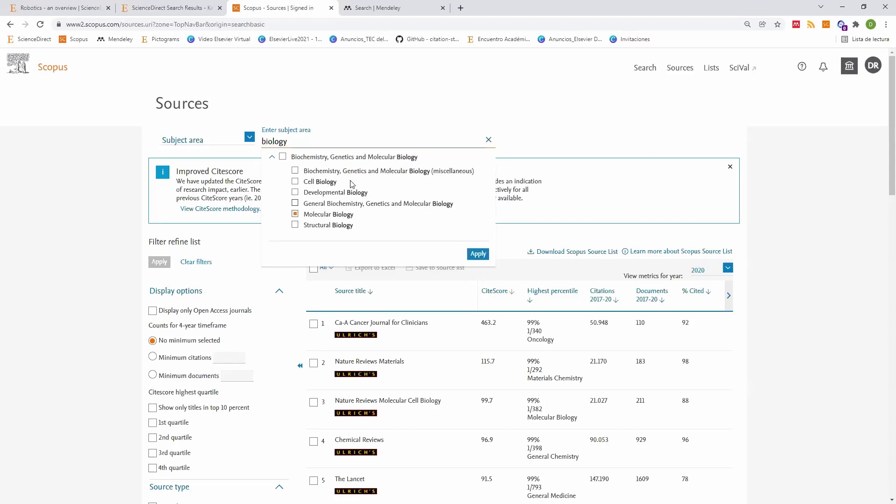
pyautogui.click(296, 171)
pyautogui.click(483, 257)
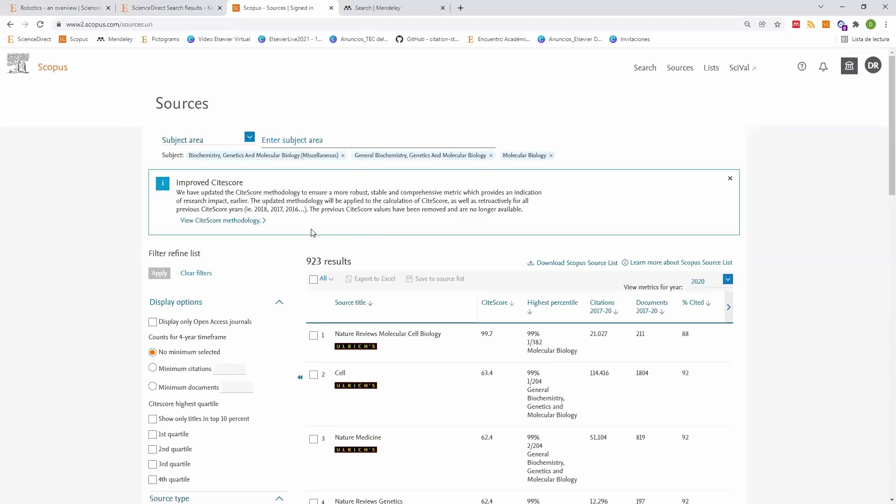
pyautogui.scroll(-3, 402, 196)
# Step: Review Nature Reviews Molecular Cell Biology's details: CiteScore 99.7, SJR 37.461, SNIP 14.535
pyautogui.click(401, 196)
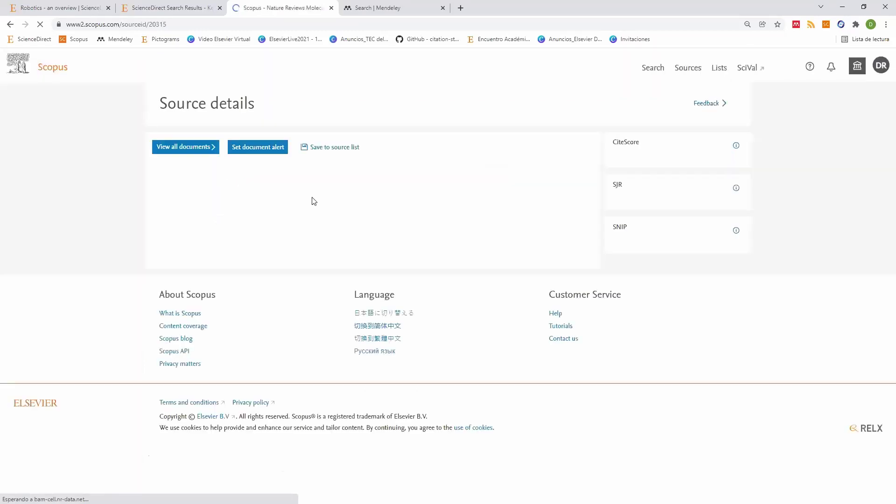
pyautogui.scroll(-1, 190, 199)
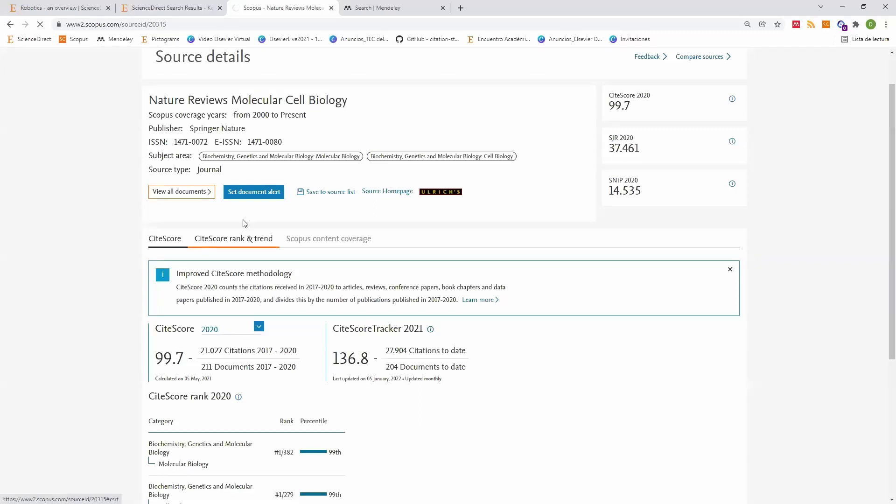
pyautogui.scroll(1, 52, 71)
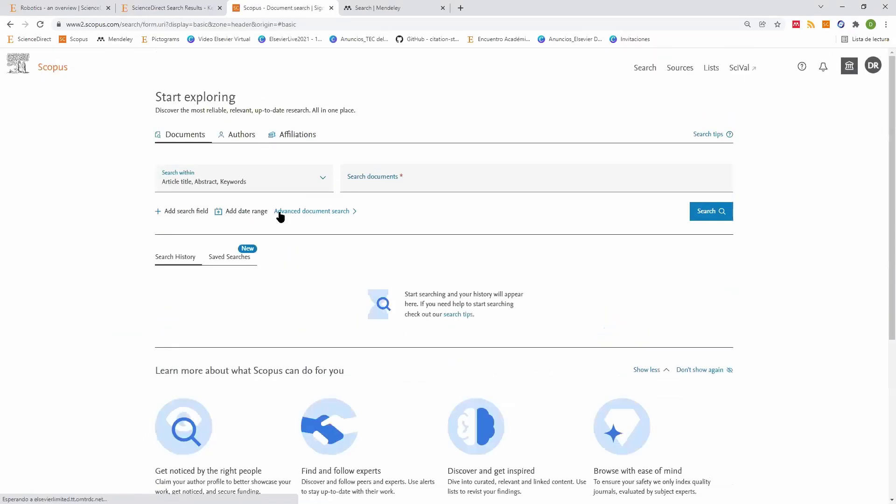
# Step: Paste the ScienceDirect query "learning activities" AND robotics into Scopus's search box, within All fields
pyautogui.click(159, 8)
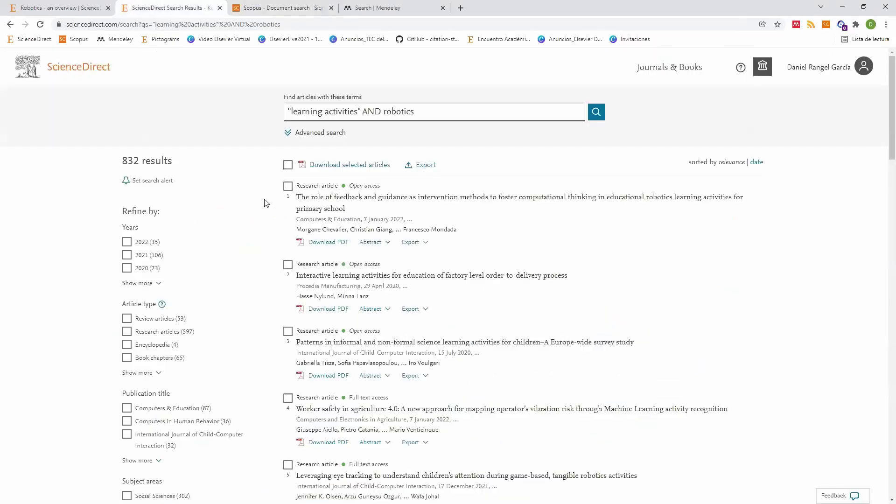
pyautogui.press('Tab')
pyautogui.hotkey('ctrl', 'a')
pyautogui.hotkey('ctrl', 'c')
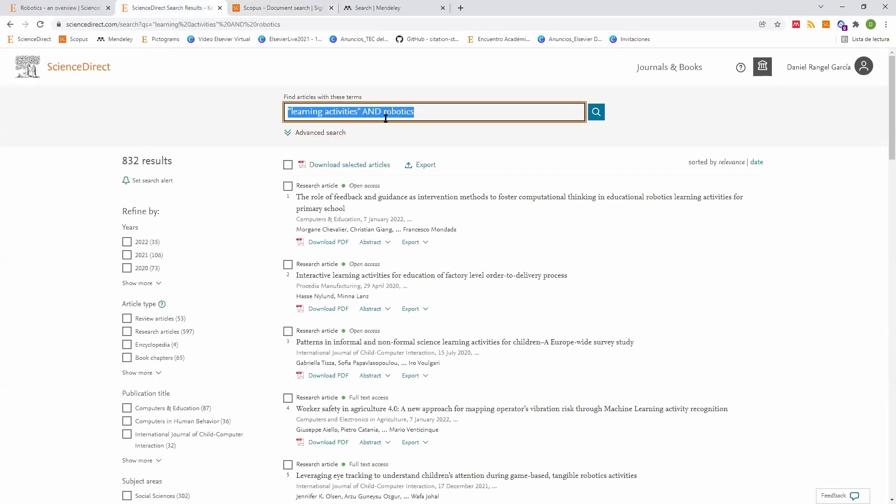
pyautogui.click(291, 8)
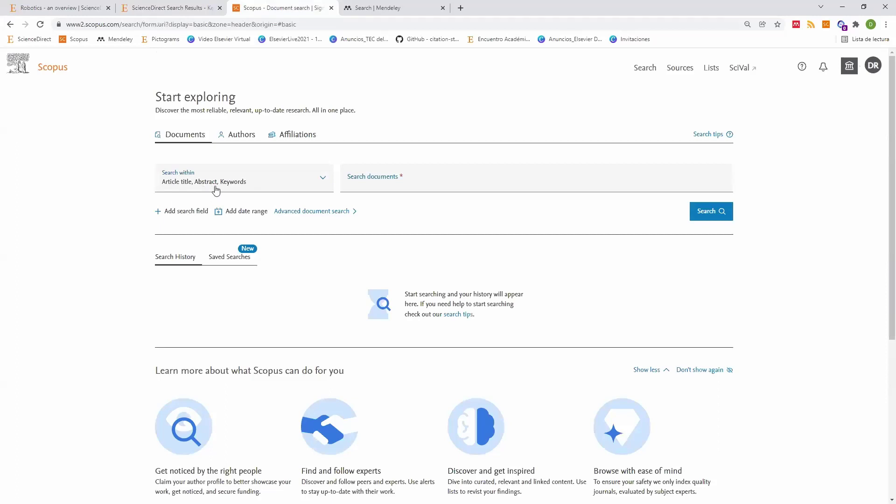
pyautogui.click(192, 186)
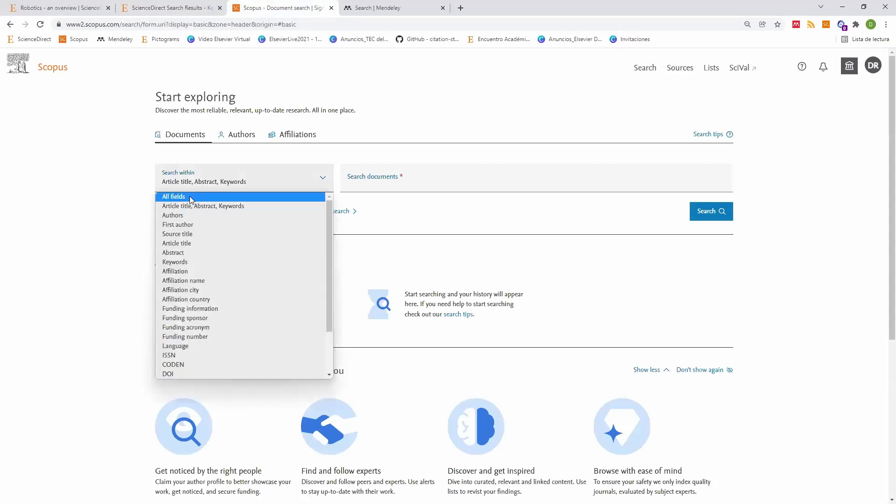
pyautogui.click(191, 198)
pyautogui.click(374, 182)
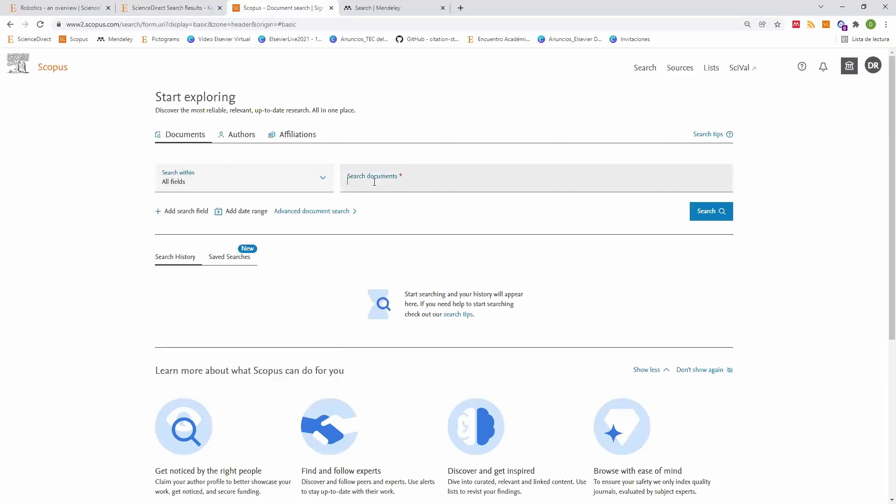
pyautogui.hotkey('ctrl', 'v')
# Step: Check the query text and field list, keeping the search within All fields
pyautogui.click(229, 184)
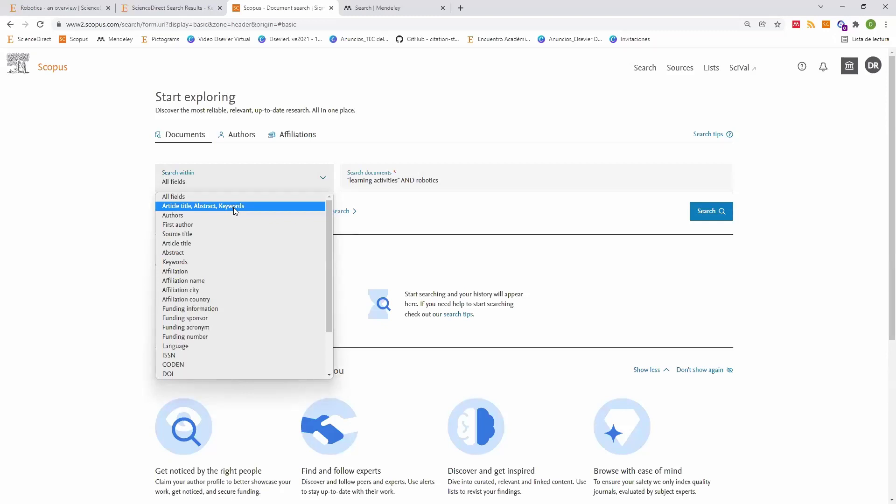
pyautogui.click(461, 185)
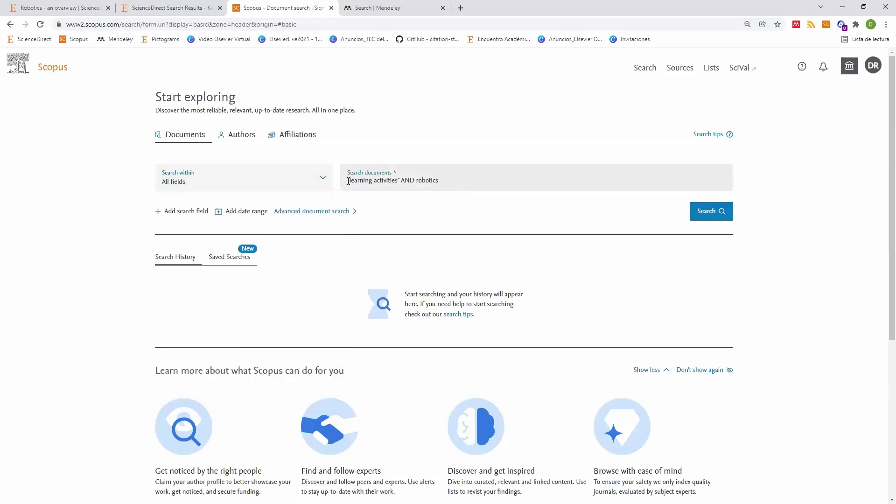
pyautogui.moveTo(348, 181); pyautogui.dragTo(443, 191)
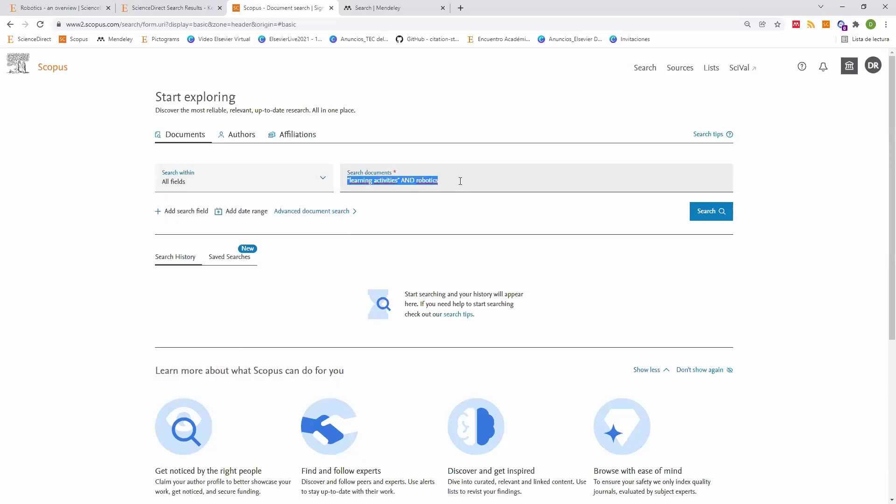
pyautogui.click(460, 181)
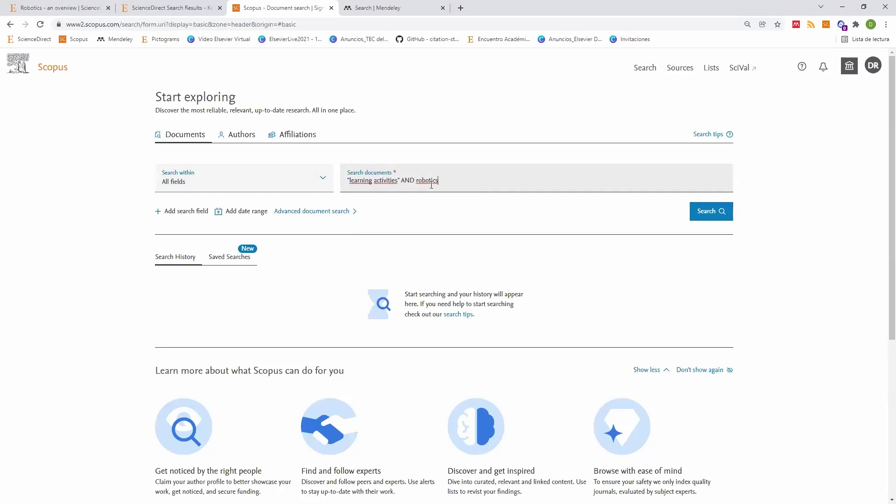
pyautogui.click(290, 183)
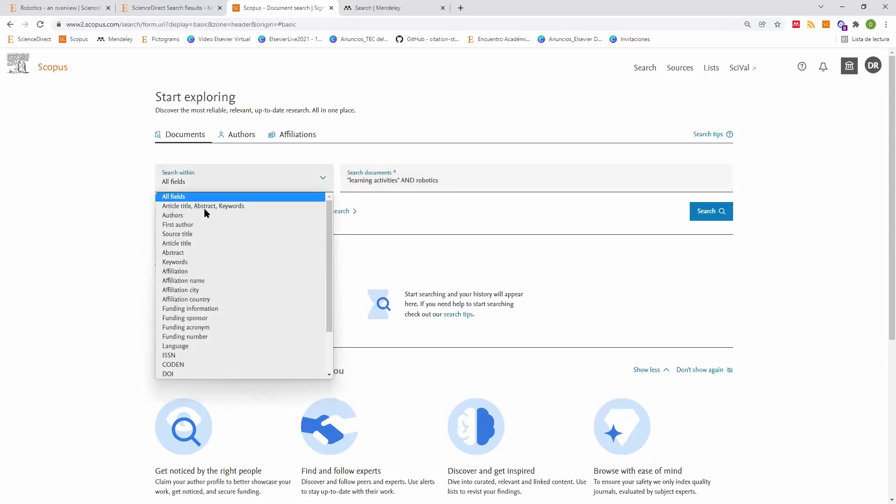
pyautogui.click(452, 201)
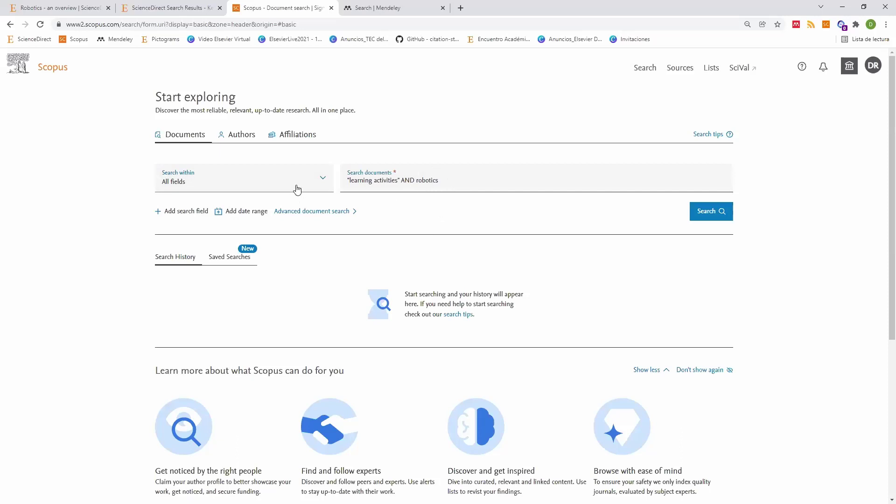
# Step: Restrict the Scopus search to Article title, Abstract, Keywords, adding then removing a second search row
pyautogui.click(297, 189)
pyautogui.click(250, 205)
pyautogui.click(459, 185)
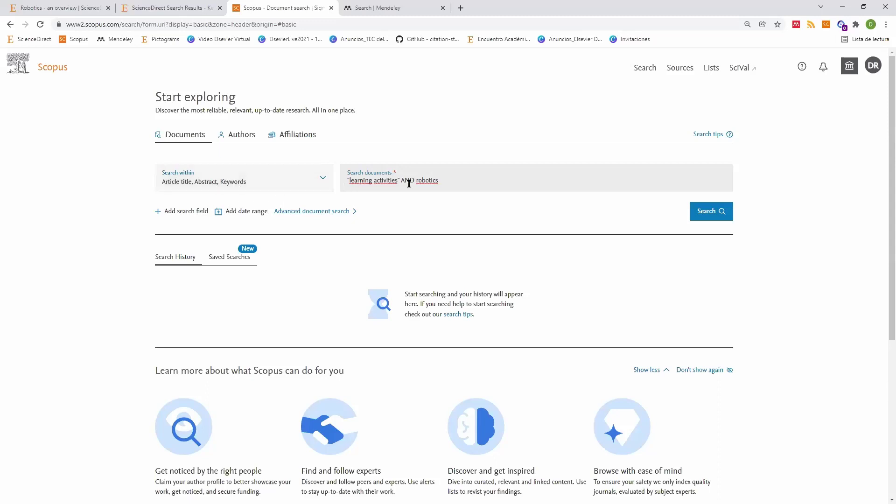
pyautogui.moveTo(404, 181); pyautogui.dragTo(473, 182)
pyautogui.click(178, 217)
pyautogui.click(185, 235)
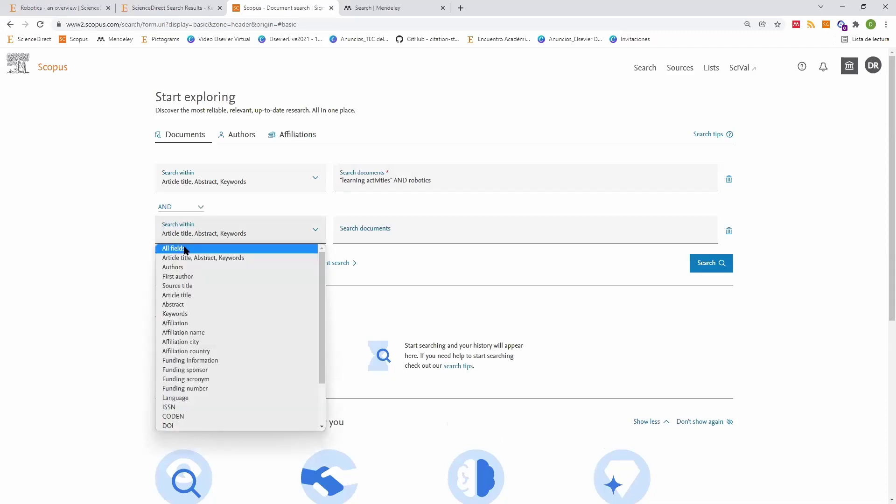
pyautogui.click(184, 249)
pyautogui.click(354, 234)
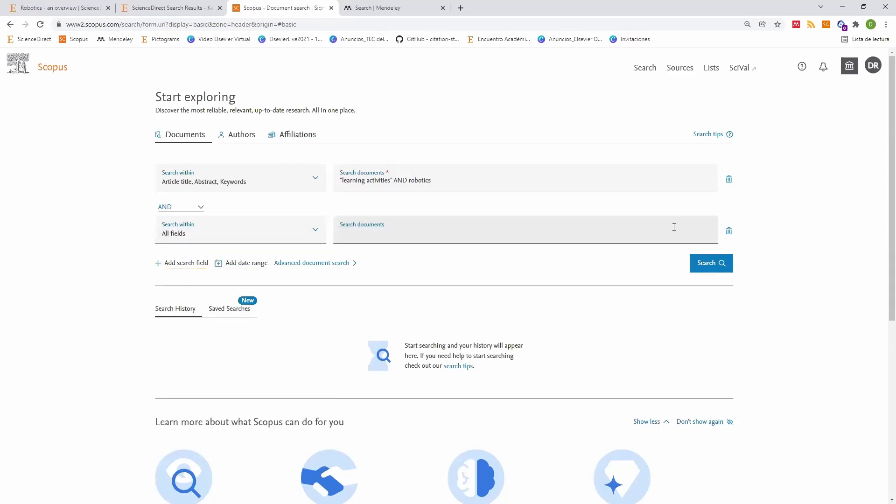
pyautogui.click(728, 231)
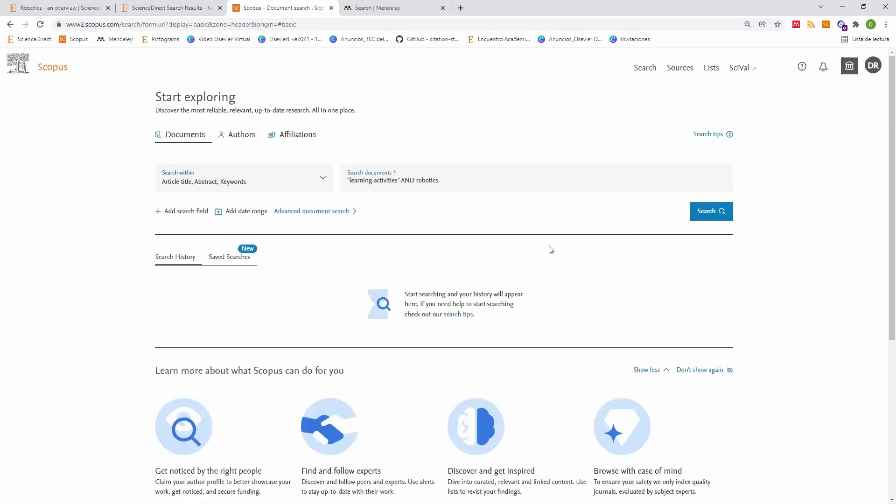
# Step: Run the Scopus search for 189 results, then return to ScienceDirect's 832 results
pyautogui.click(716, 214)
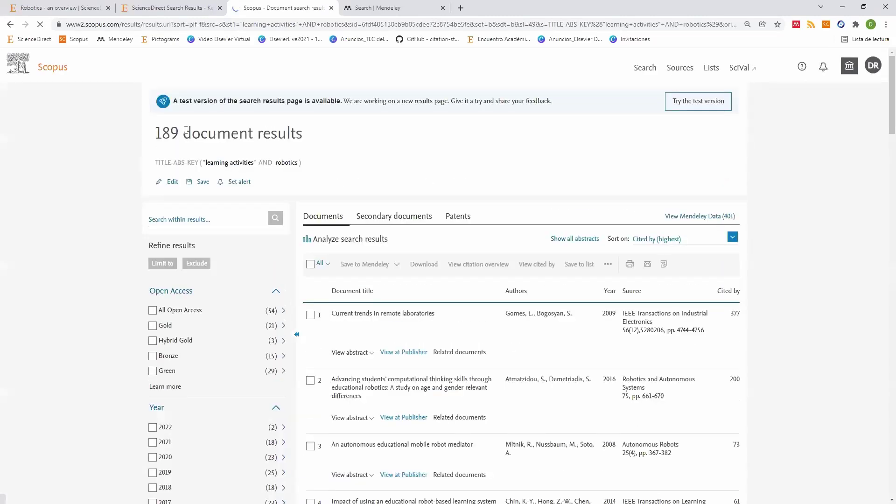
pyautogui.scroll(-3, 393, 230)
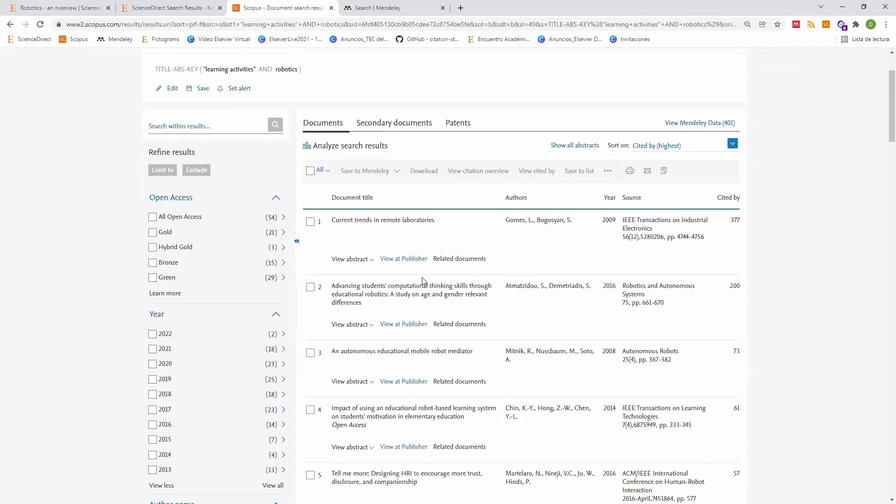
pyautogui.scroll(3, 338, 184)
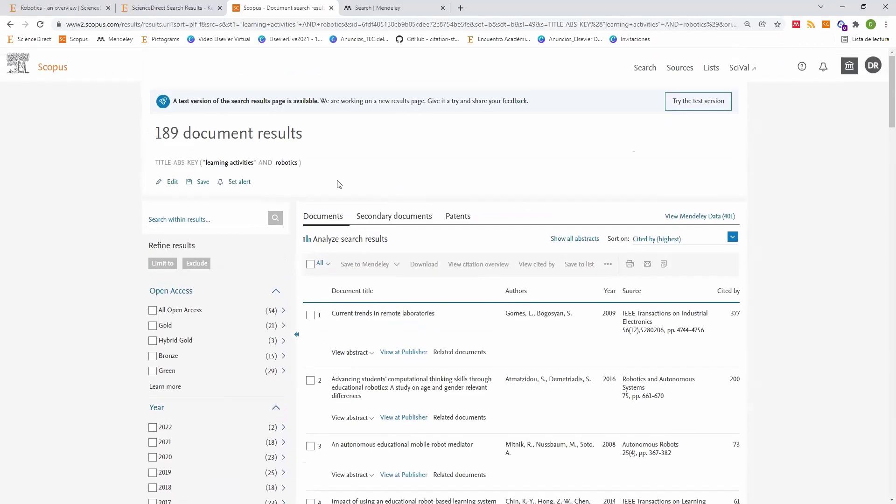
pyautogui.click(201, 8)
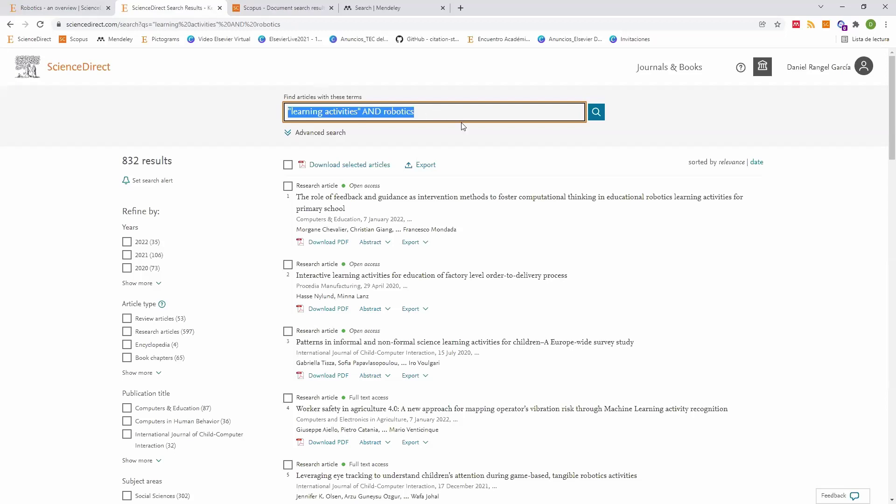
# Step: Append NOT microsoft to the ScienceDirect query, cutting results from 832 to 740
pyautogui.press('End')
pyautogui.write('NO')
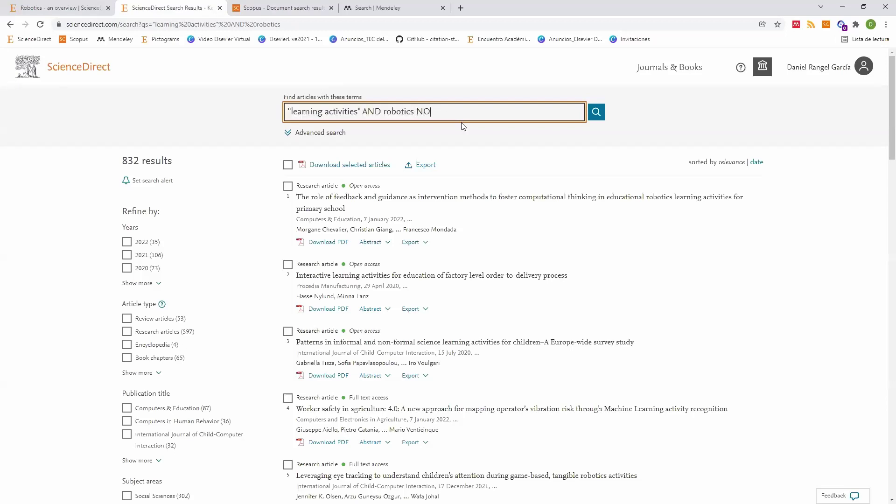
pyautogui.write('T microsoft')
pyautogui.click(595, 113)
pyautogui.click(489, 113)
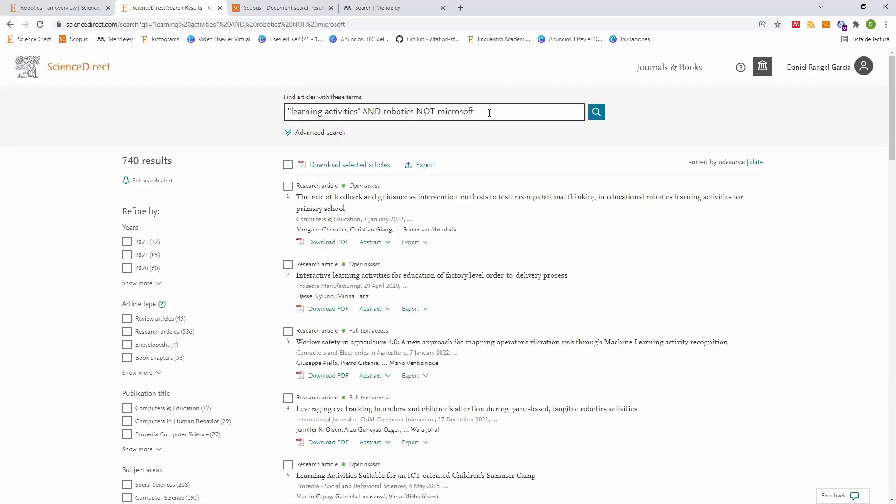
pyautogui.moveTo(494, 111); pyautogui.dragTo(221, 112)
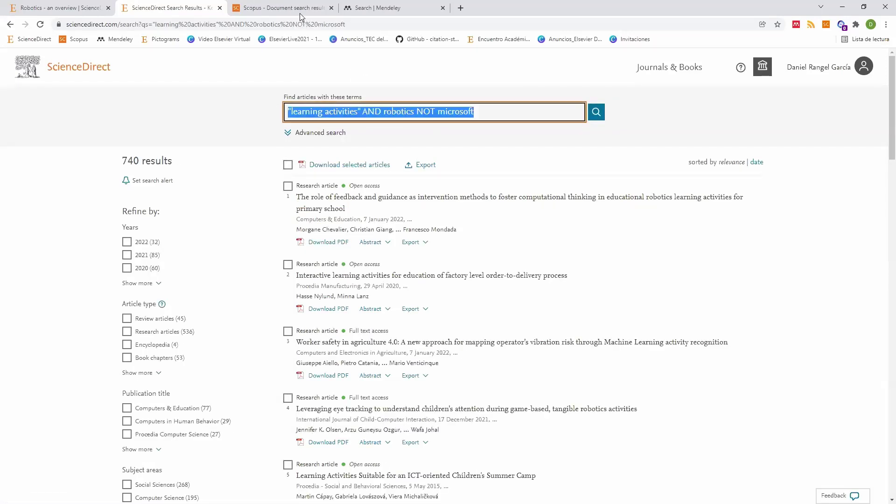
pyautogui.hotkey('ctrl', 'Tab')
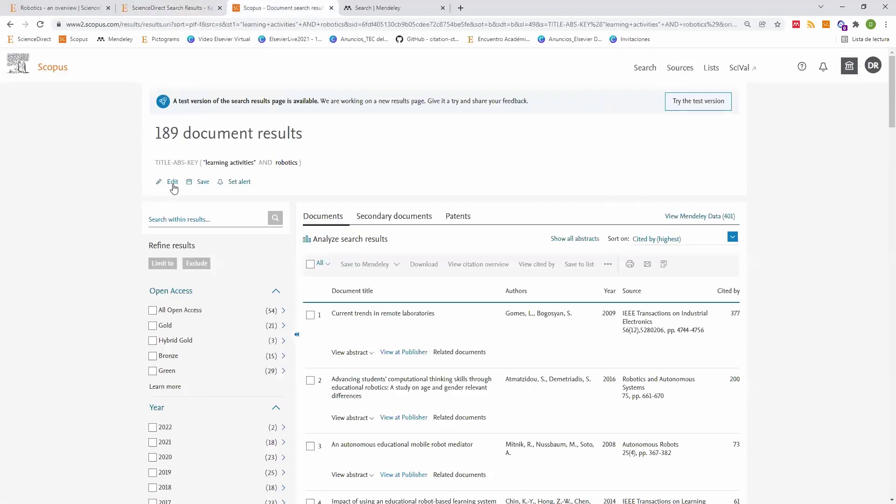
# Step: Rerun the Scopus query within All fields with NOT microsoft appended, getting 15 results
pyautogui.click(173, 183)
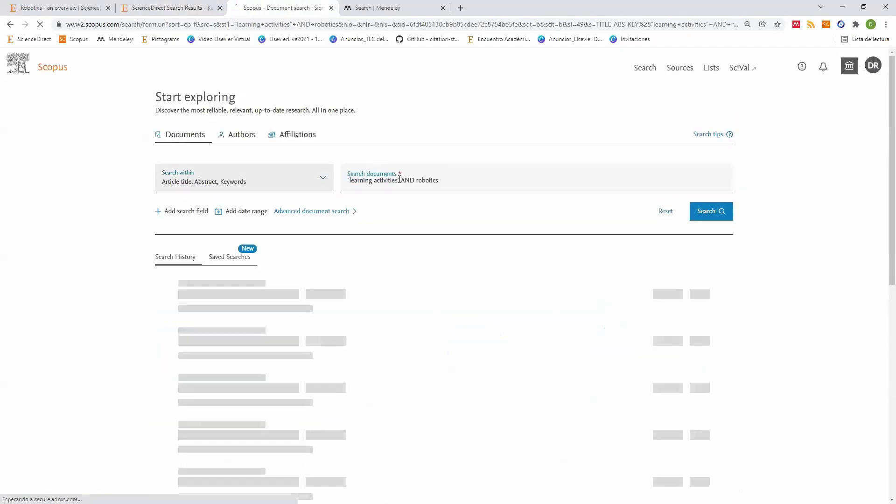
pyautogui.click(252, 181)
pyautogui.click(255, 194)
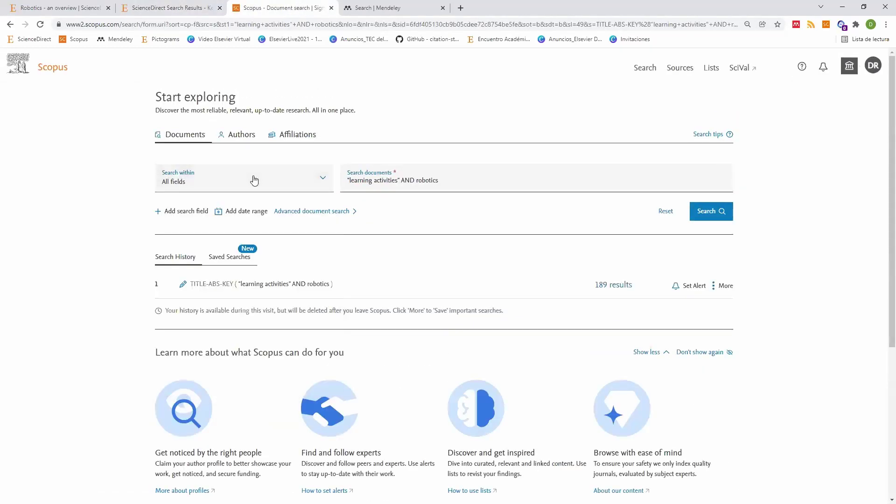
pyautogui.press('Tab')
pyautogui.press('End')
pyautogui.write('NOT microsoft')
pyautogui.click(706, 211)
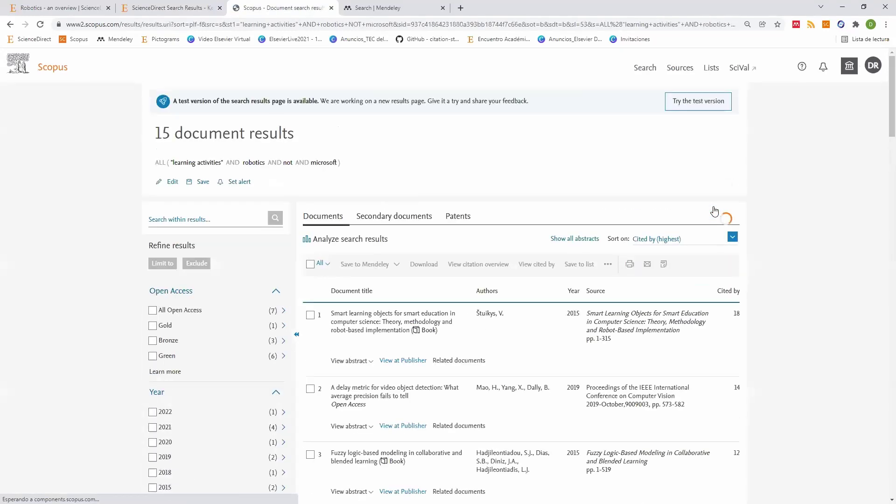
pyautogui.doubleClick(286, 163)
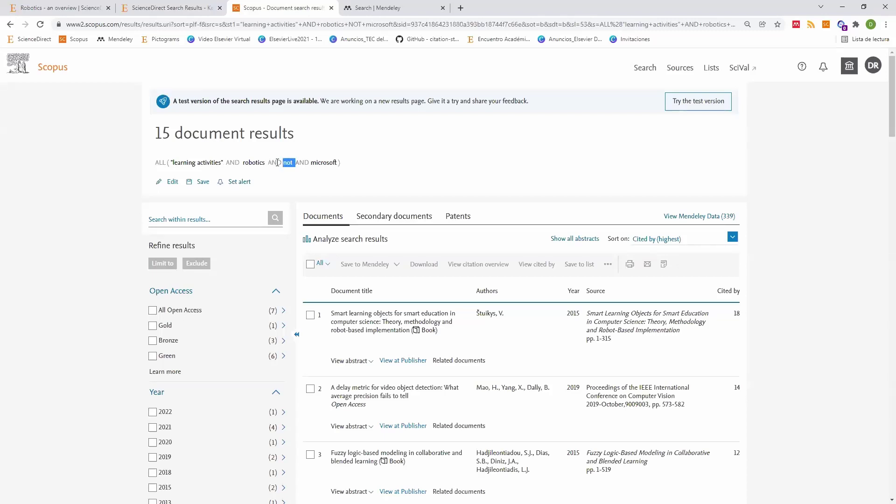
pyautogui.click(285, 162)
pyautogui.click(177, 184)
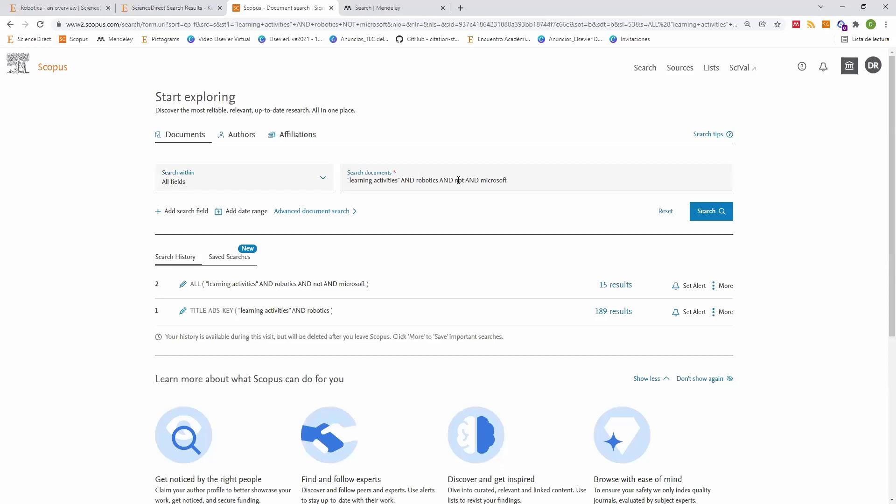
# Step: Fix the query to "learning activities" AND robotics AND NOT microsoft, returning 1,240 results
pyautogui.doubleClick(450, 180)
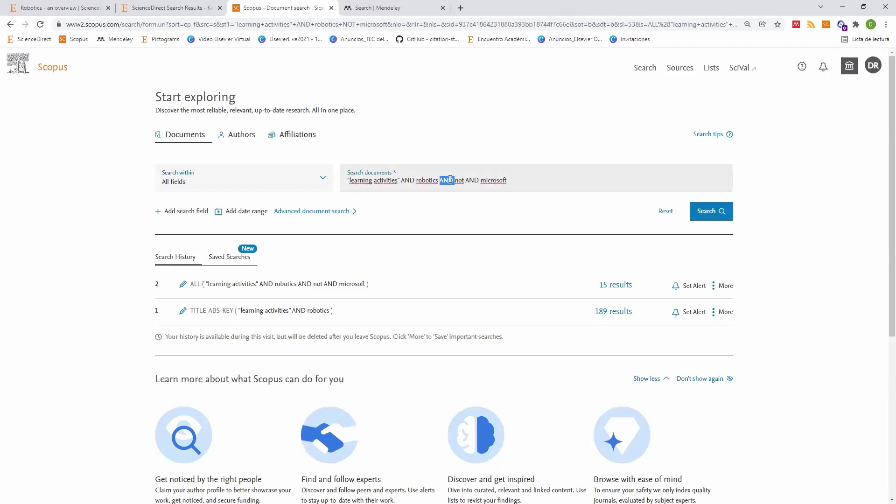
pyautogui.press('Delete')
pyautogui.press('Delete')
pyautogui.press('Delete')
pyautogui.press('Delete')
pyautogui.press('Delete')
pyautogui.press('Delete')
pyautogui.press('Delete')
pyautogui.write('NOT')
pyautogui.hotkey('ctrl', 'shift', 'Left')
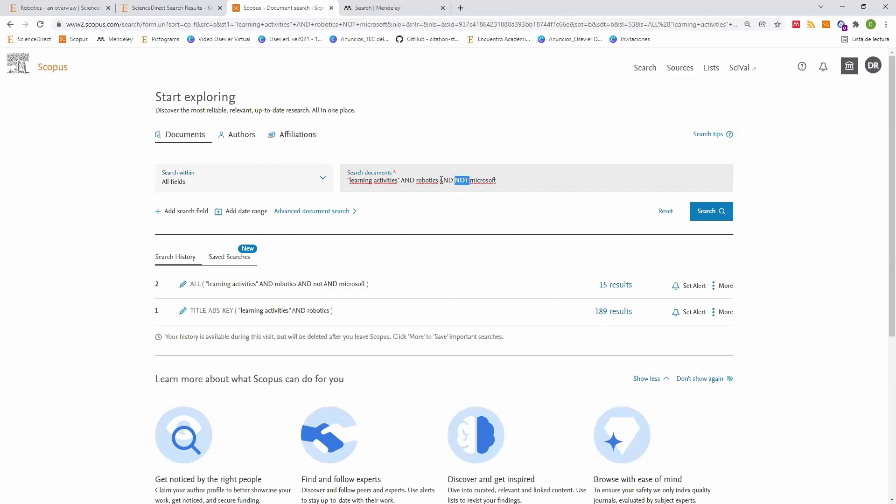
pyautogui.hotkey('ctrl', 'shift', 'Left')
pyautogui.click(708, 215)
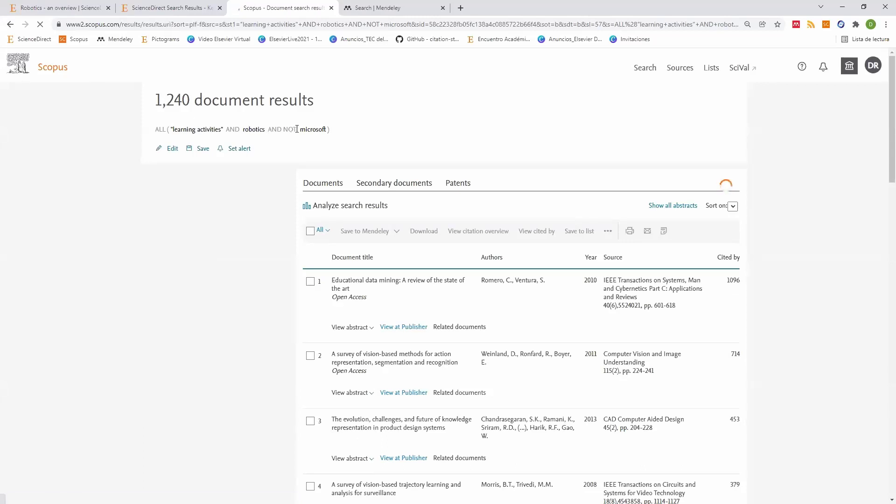
# Step: Highlight the AND NOT operator in the results page's query line
pyautogui.moveTo(268, 130); pyautogui.dragTo(287, 131)
pyautogui.click(286, 130)
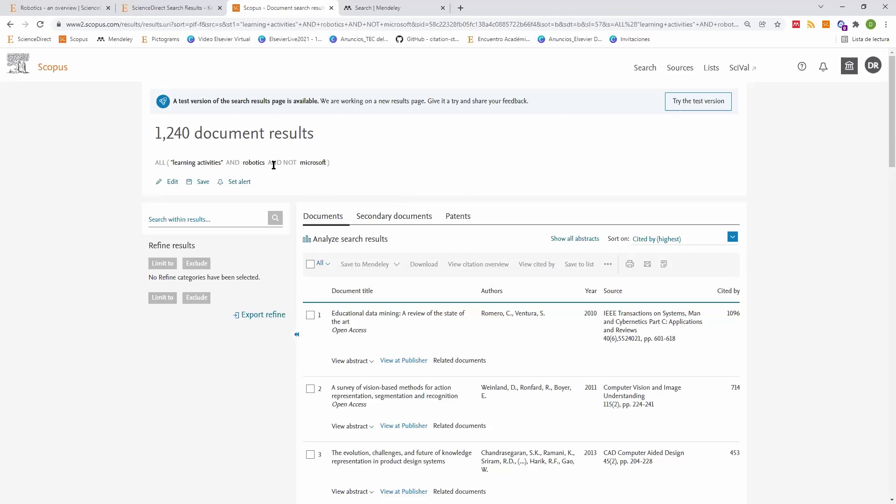
pyautogui.moveTo(267, 162); pyautogui.dragTo(297, 162)
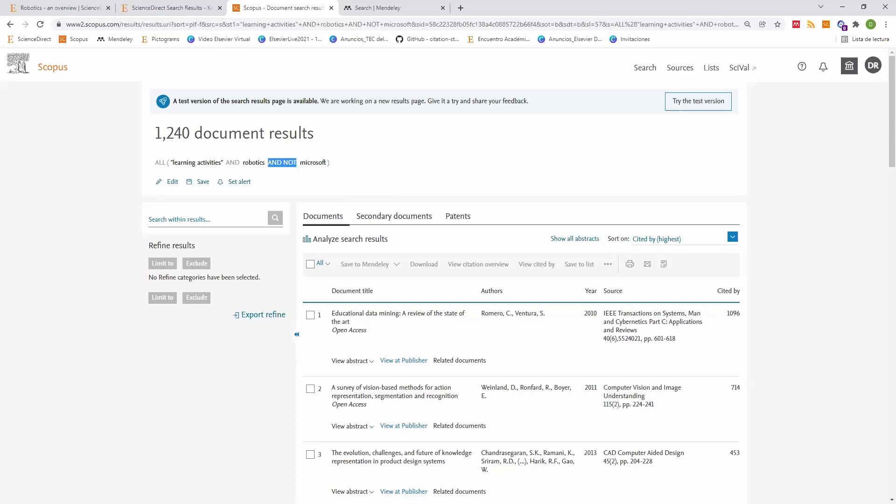
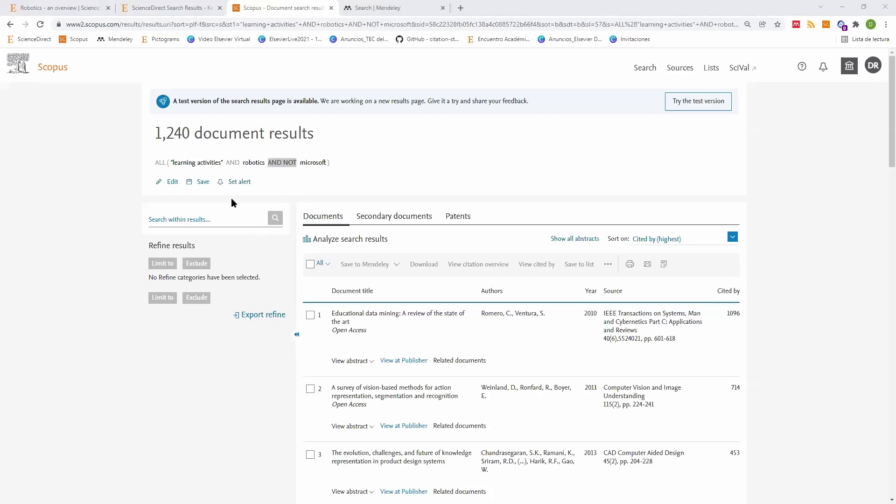
# Step: Delete ' AND NOT microsoft' from the query and rerun it, returning 1,296 documents
pyautogui.moveTo(156, 165); pyautogui.dragTo(339, 228)
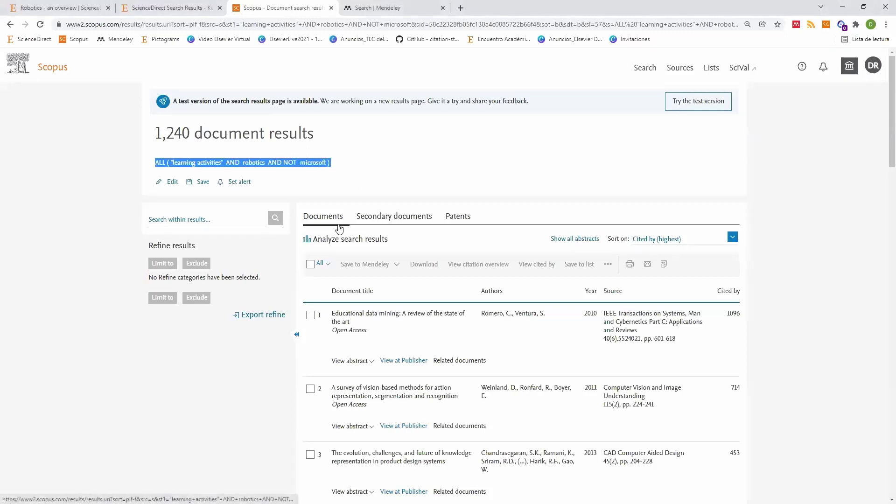
pyautogui.click(172, 184)
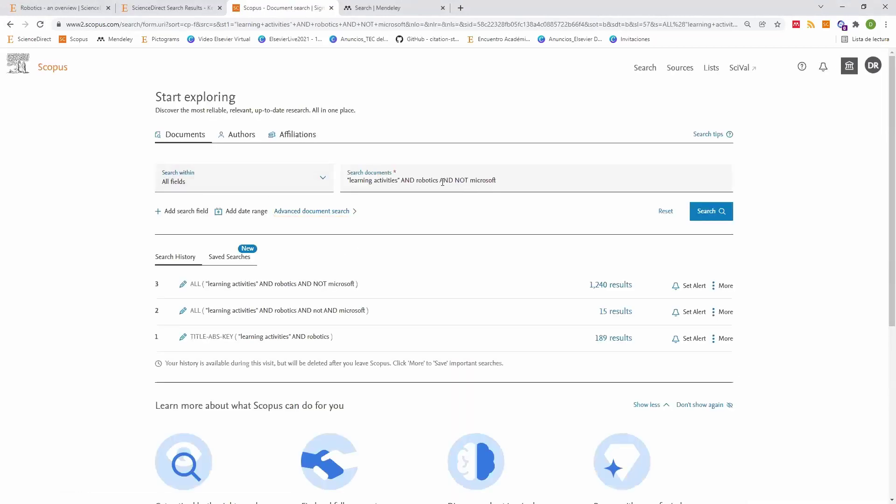
pyautogui.moveTo(439, 180); pyautogui.dragTo(579, 178)
pyautogui.press('BackSpace')
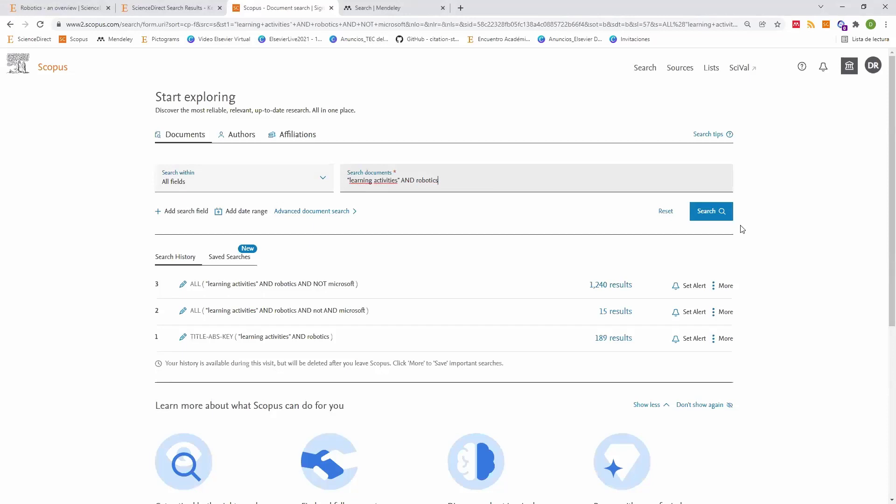
pyautogui.click(709, 213)
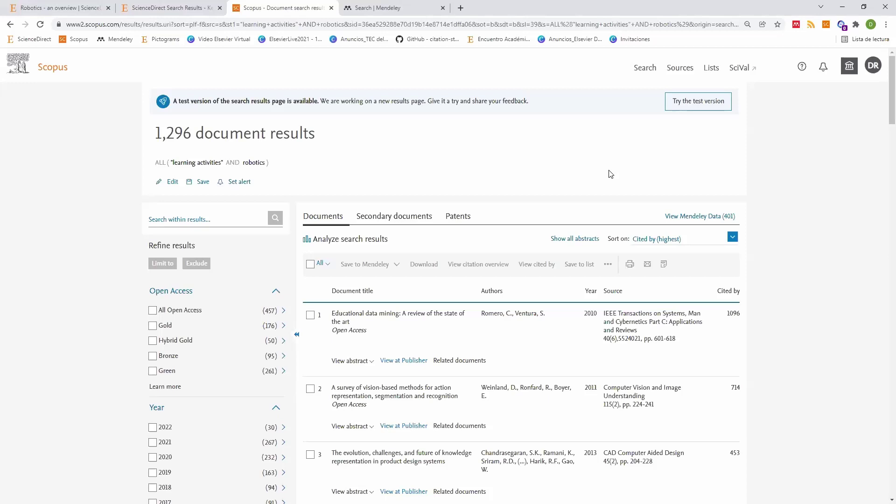
pyautogui.scroll(-1, 653, 149)
pyautogui.scroll(1, 698, 120)
pyautogui.scroll(-3, 518, 187)
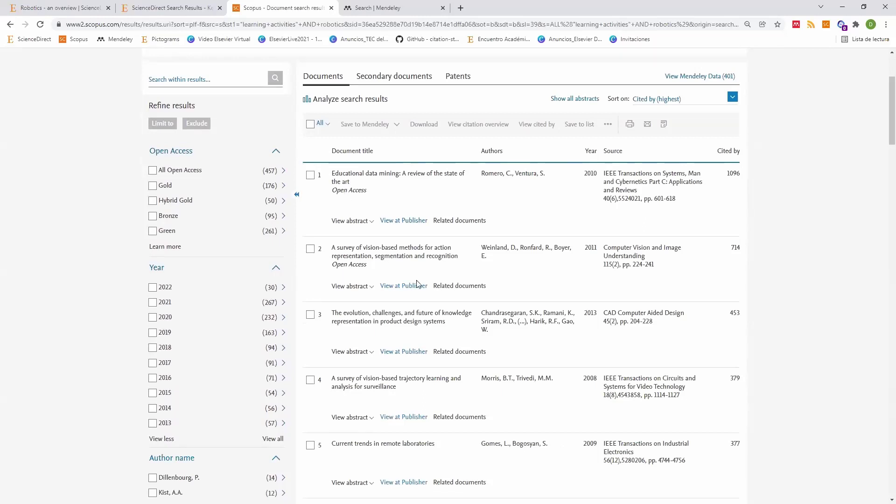
pyautogui.scroll(3, 418, 284)
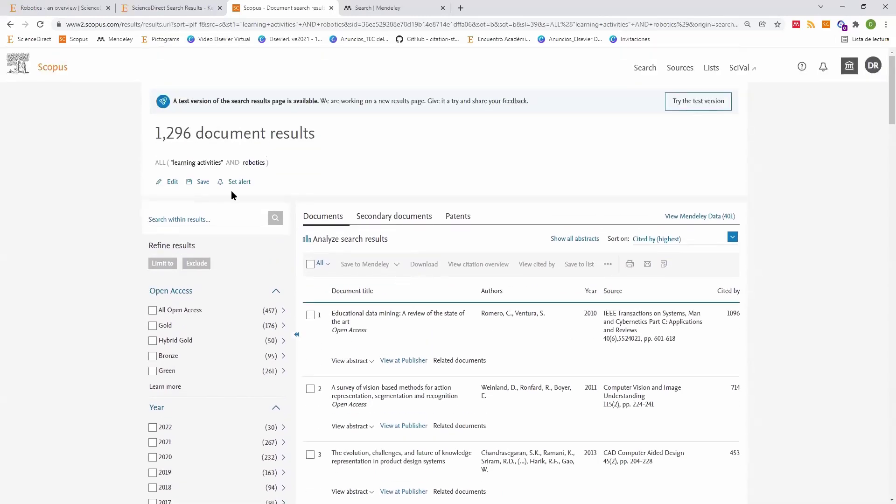
pyautogui.moveTo(158, 139); pyautogui.dragTo(191, 138)
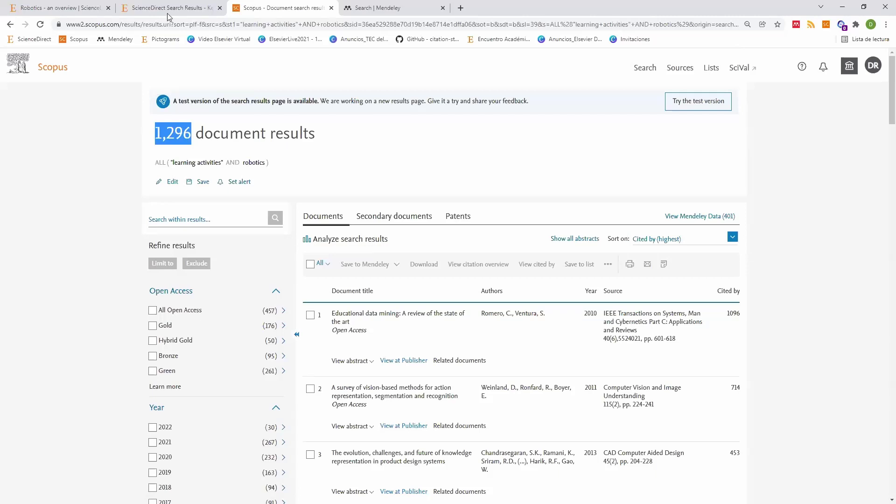
pyautogui.scroll(-4, 188, 188)
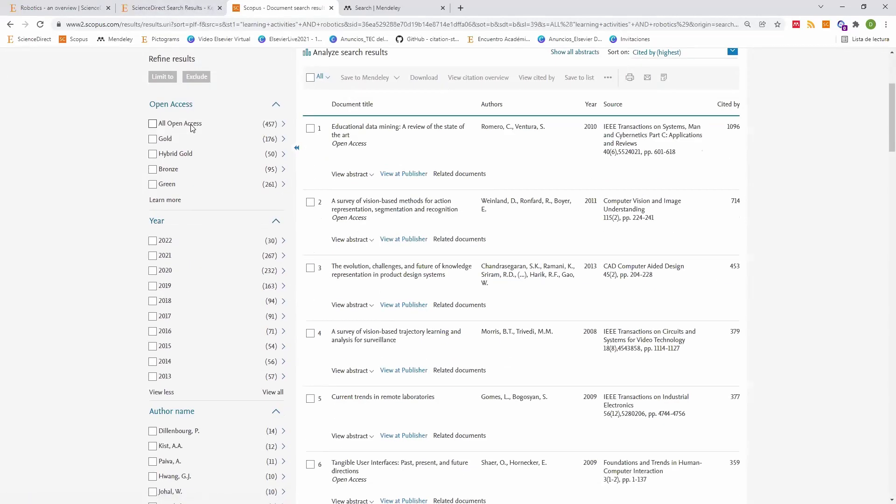
pyautogui.scroll(4, 201, 233)
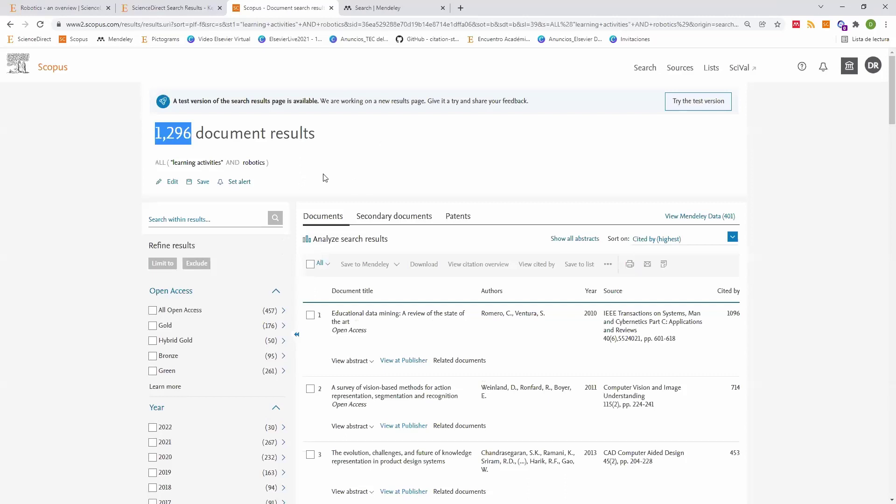
pyautogui.moveTo(271, 163); pyautogui.dragTo(153, 162)
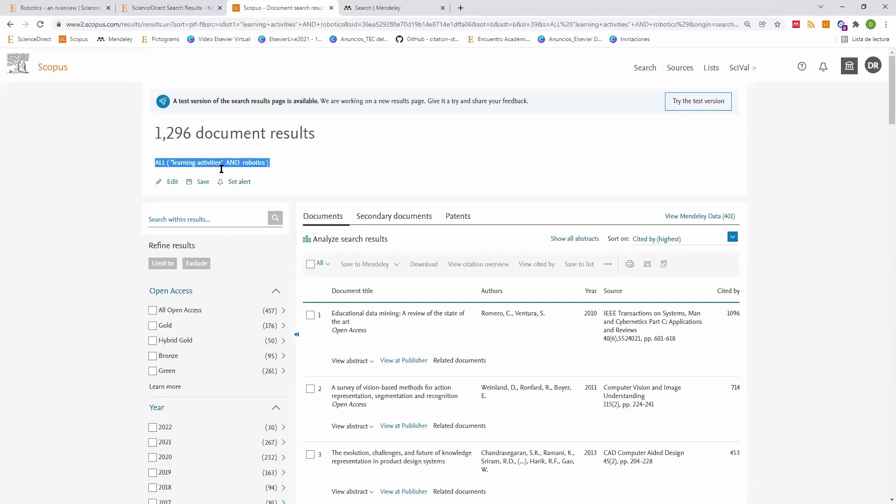
pyautogui.scroll(-2, 353, 210)
pyautogui.scroll(-3, 353, 210)
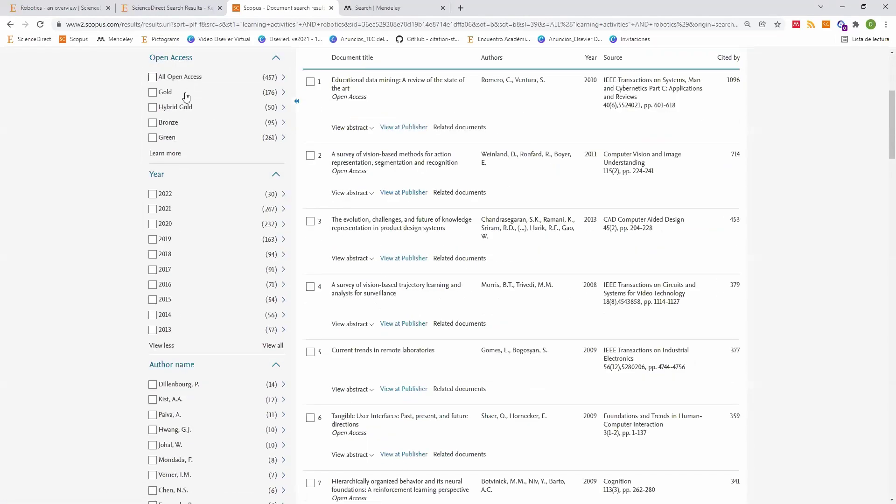
pyautogui.scroll(3, 177, 129)
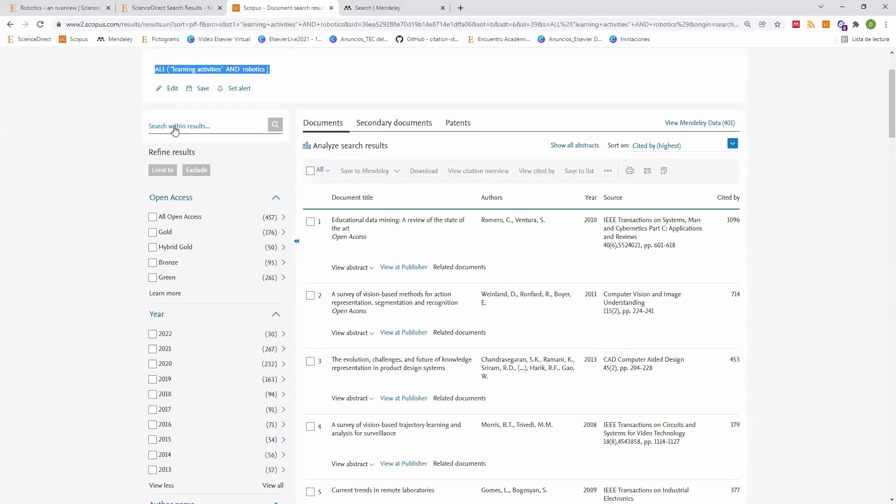
pyautogui.scroll(-1, 213, 150)
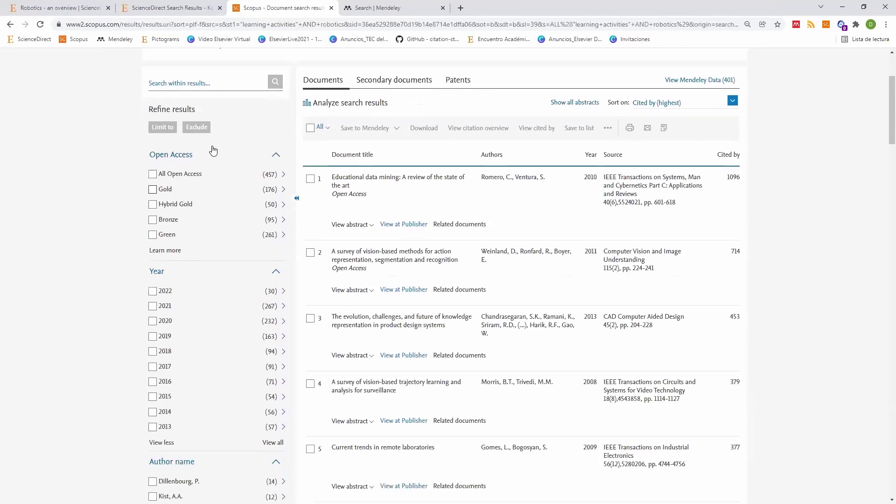
pyautogui.scroll(-1, 214, 151)
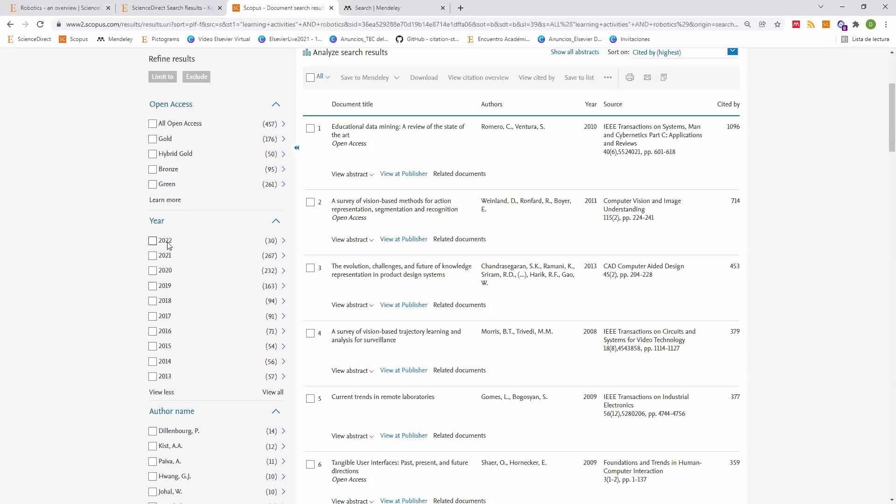
pyautogui.scroll(-4, 193, 269)
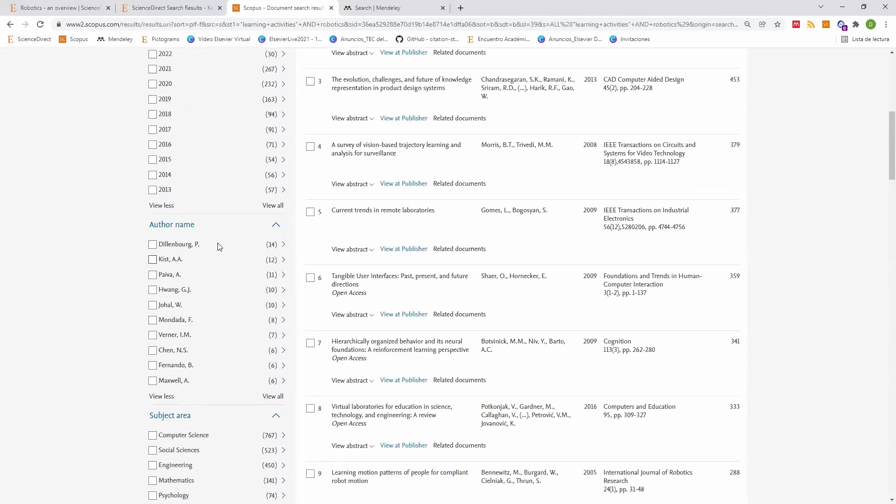
pyautogui.scroll(-6, 219, 246)
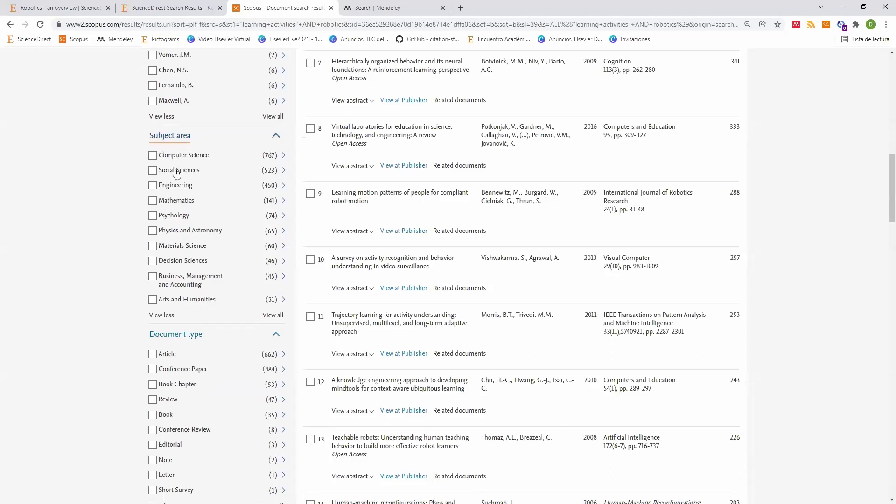
# Step: Exclude Psychology, Physics and Astronomy, Materials Science, Business, and Arts and Humanities, leaving 1,061 documents
pyautogui.click(158, 216)
pyautogui.click(152, 231)
pyautogui.click(153, 246)
pyautogui.click(152, 277)
pyautogui.click(153, 299)
pyautogui.scroll(-3, 215, 273)
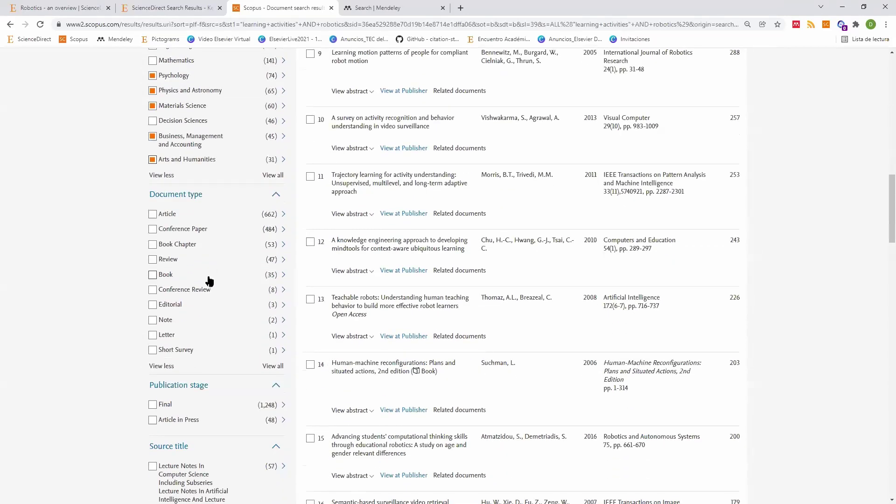
pyautogui.scroll(15, 209, 280)
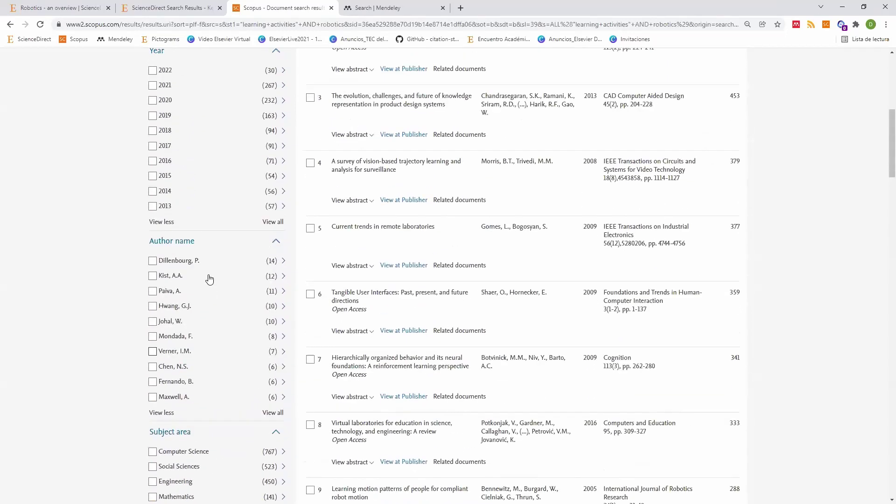
pyautogui.scroll(2, 208, 275)
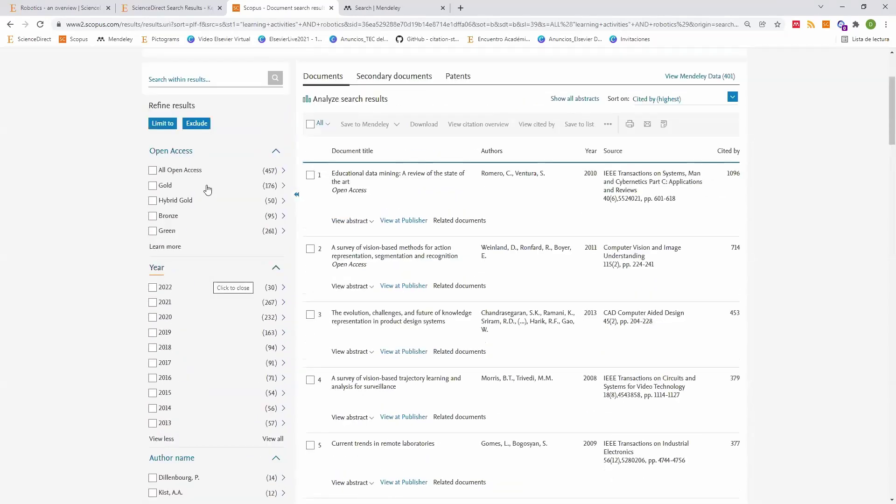
pyautogui.click(201, 127)
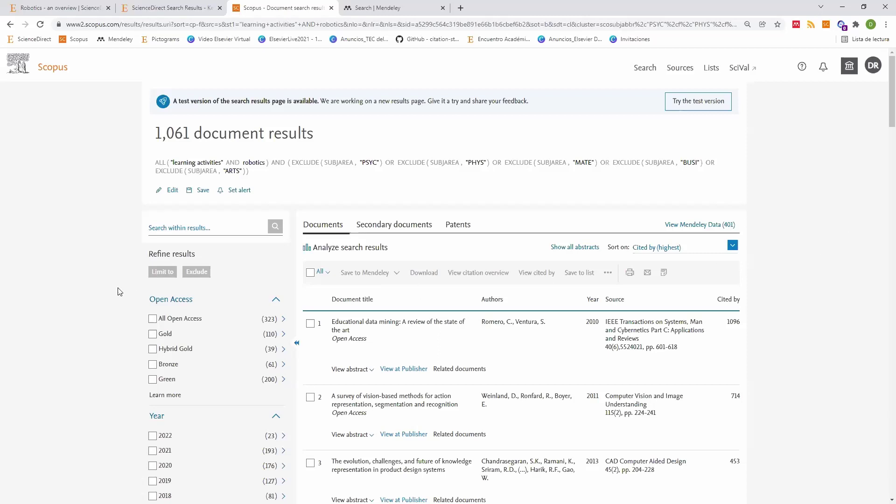
pyautogui.scroll(-3, 202, 343)
pyautogui.scroll(-10, 201, 343)
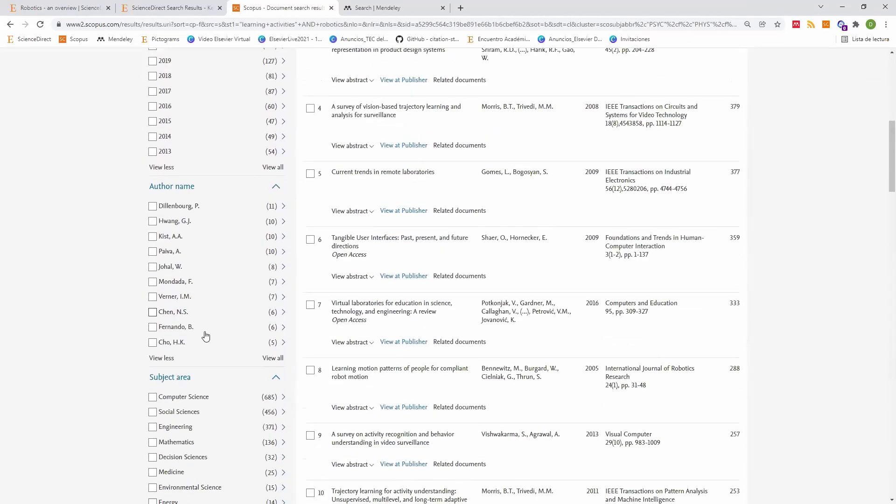
pyautogui.scroll(3, 200, 384)
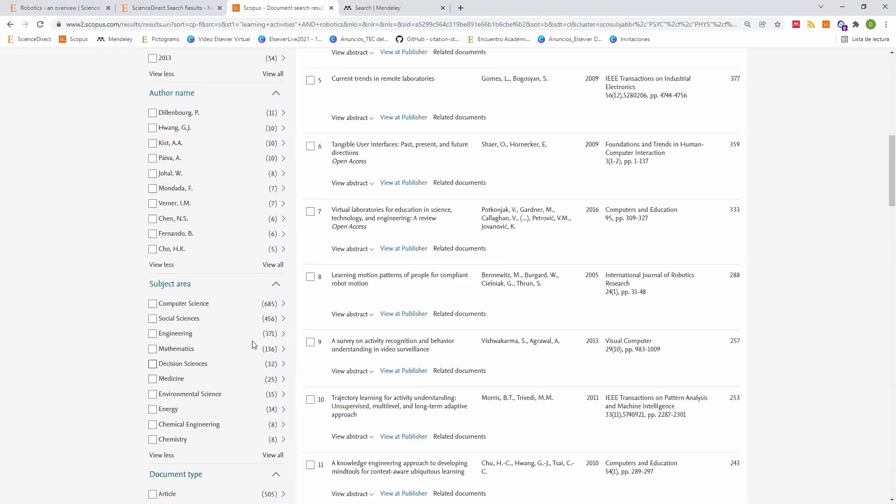
pyautogui.scroll(5, 255, 344)
pyautogui.scroll(4, 236, 326)
pyautogui.scroll(-12, 174, 240)
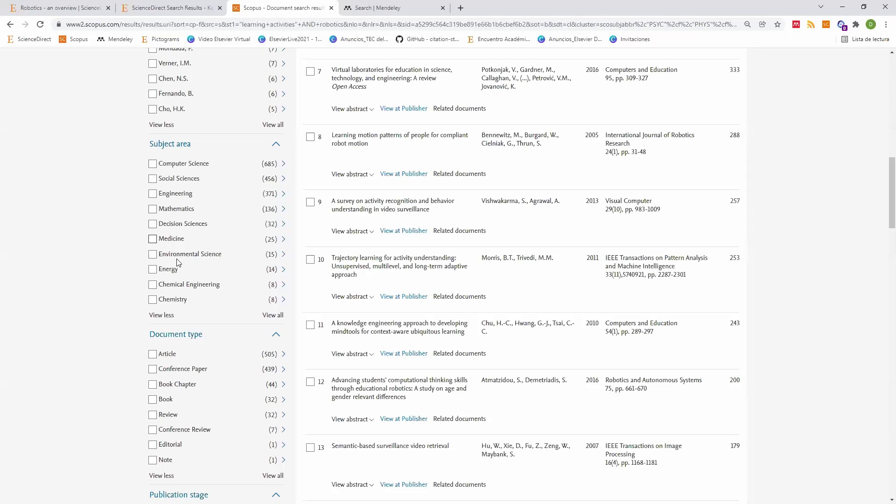
pyautogui.scroll(6, 455, 267)
pyautogui.scroll(8, 454, 267)
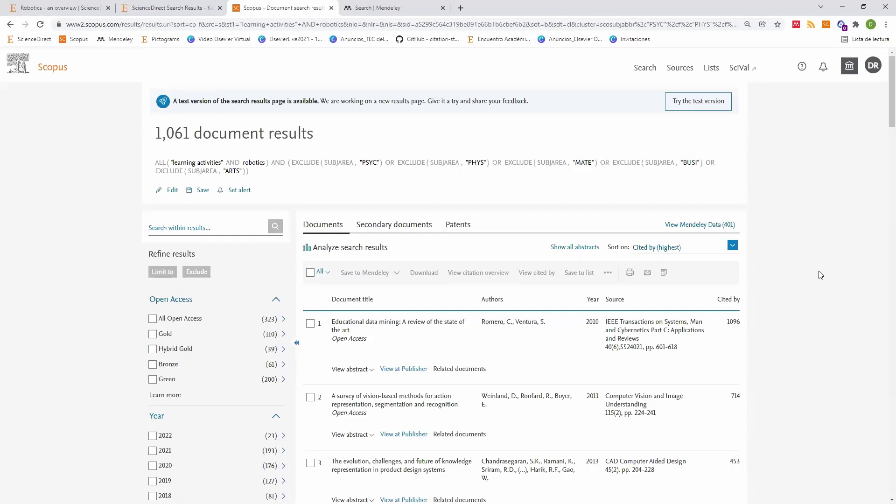
pyautogui.scroll(-2, 820, 274)
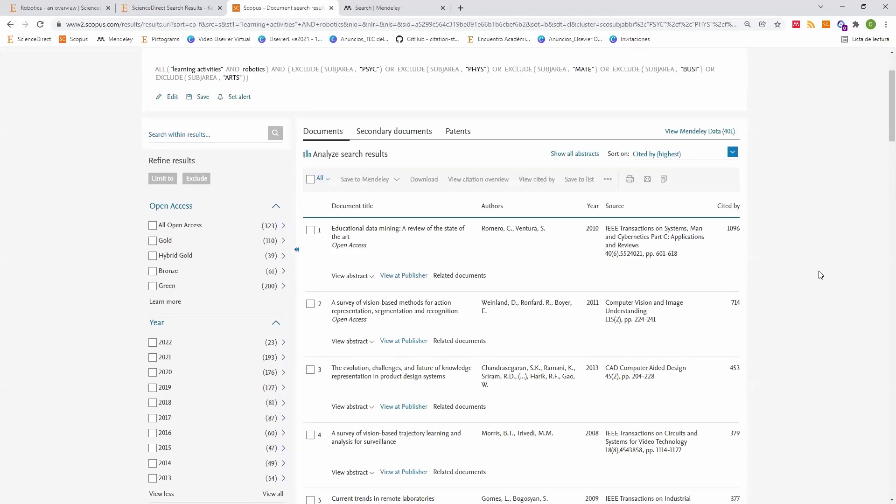
pyautogui.scroll(-5, 203, 149)
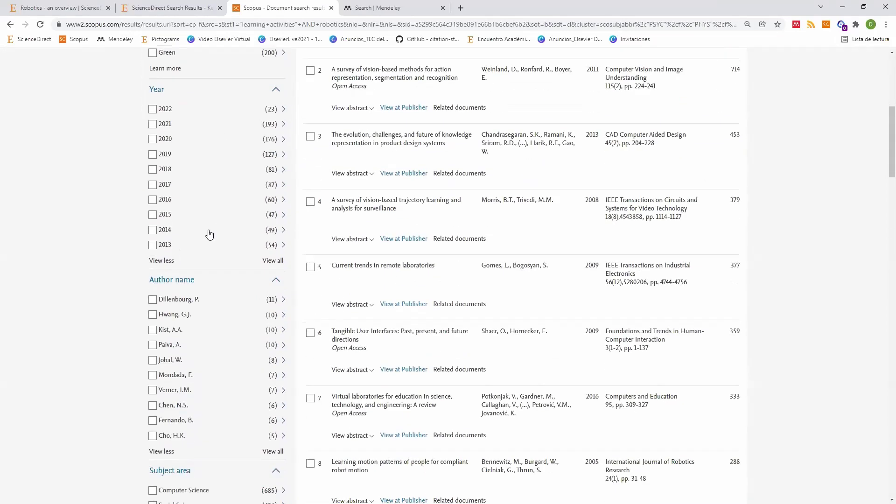
pyautogui.scroll(-10, 209, 227)
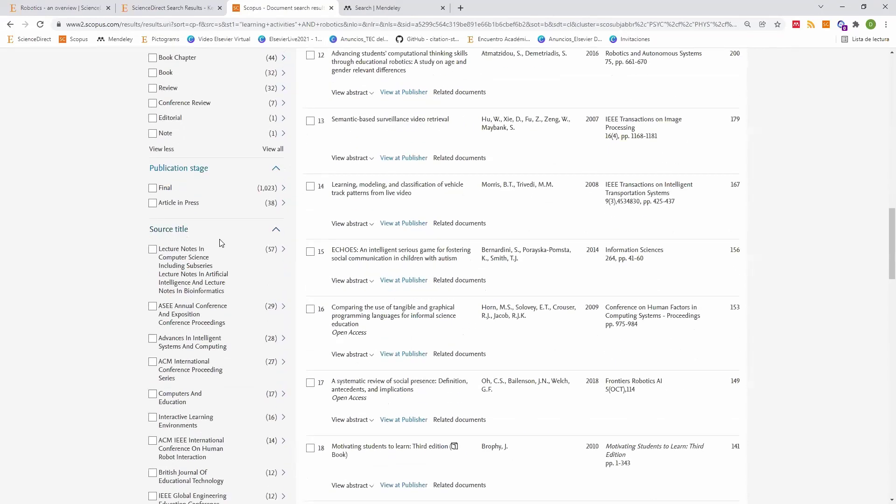
pyautogui.scroll(6, 220, 240)
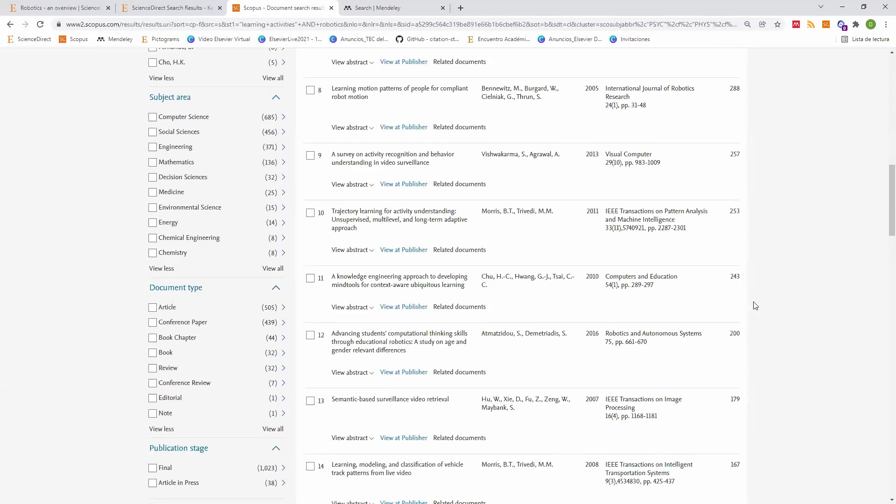
pyautogui.scroll(8, 844, 324)
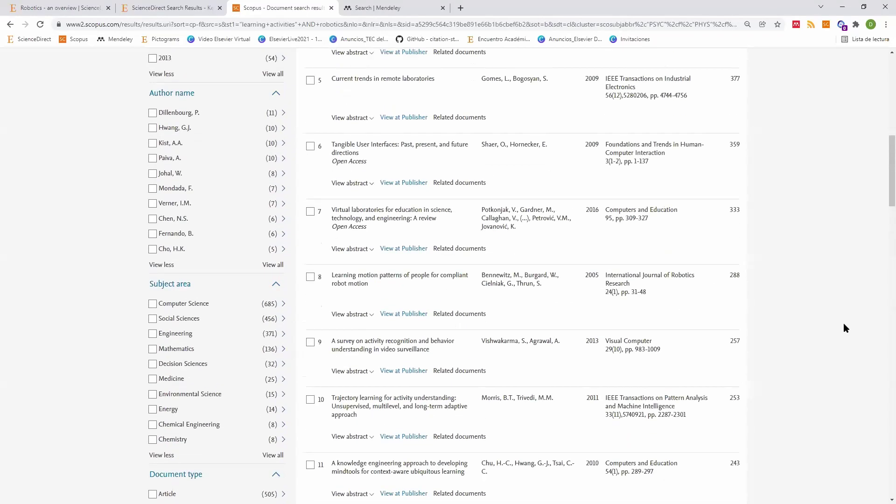
pyautogui.scroll(4, 844, 331)
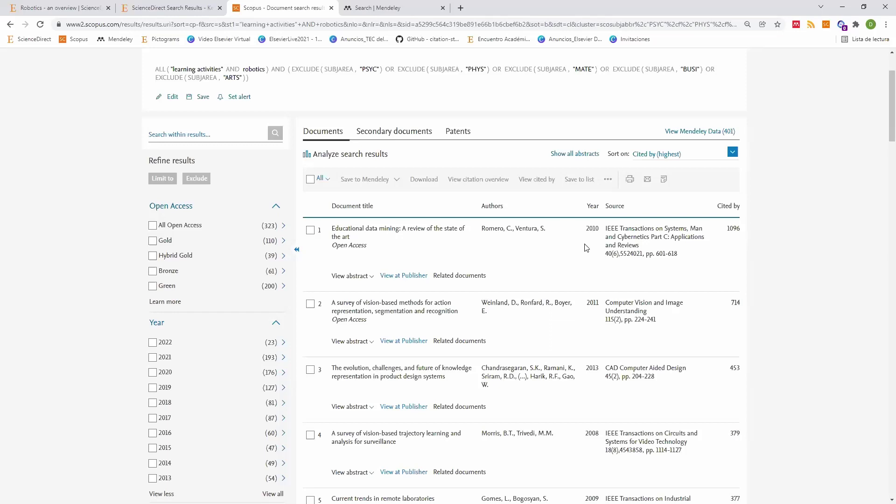
pyautogui.scroll(-5, 596, 253)
pyautogui.scroll(-6, 595, 253)
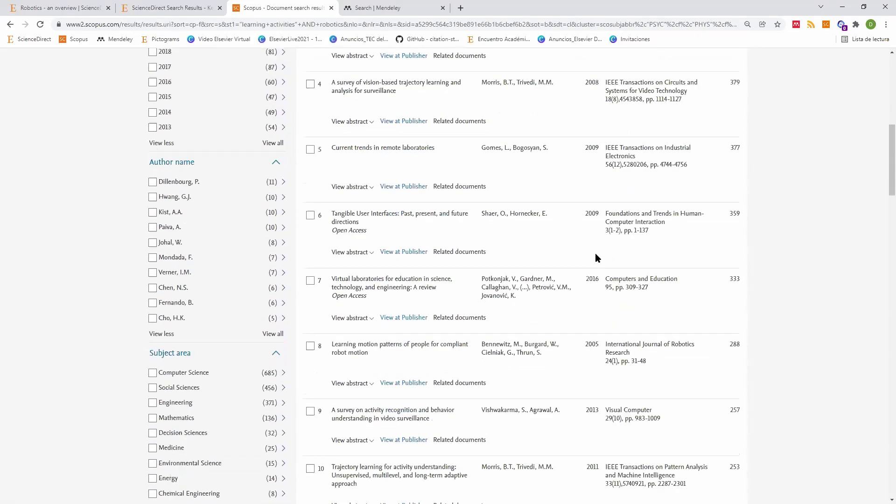
pyautogui.scroll(-3, 595, 253)
pyautogui.scroll(-5, 596, 253)
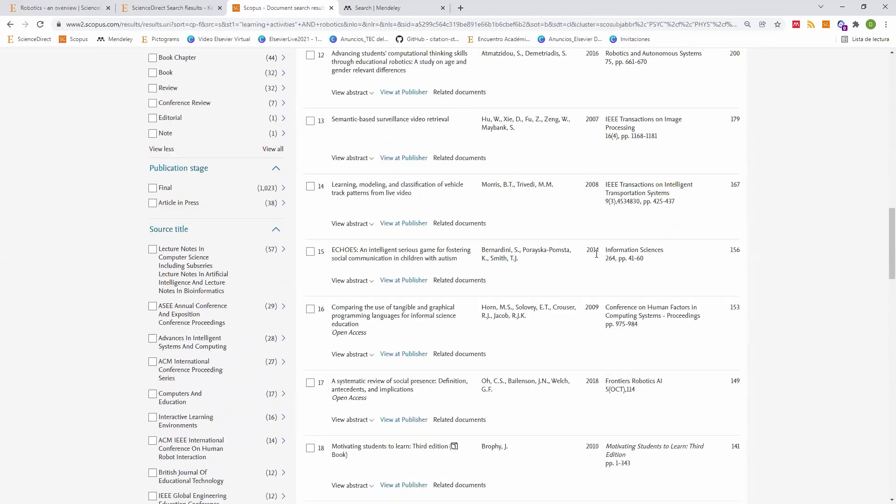
pyautogui.scroll(19, 596, 253)
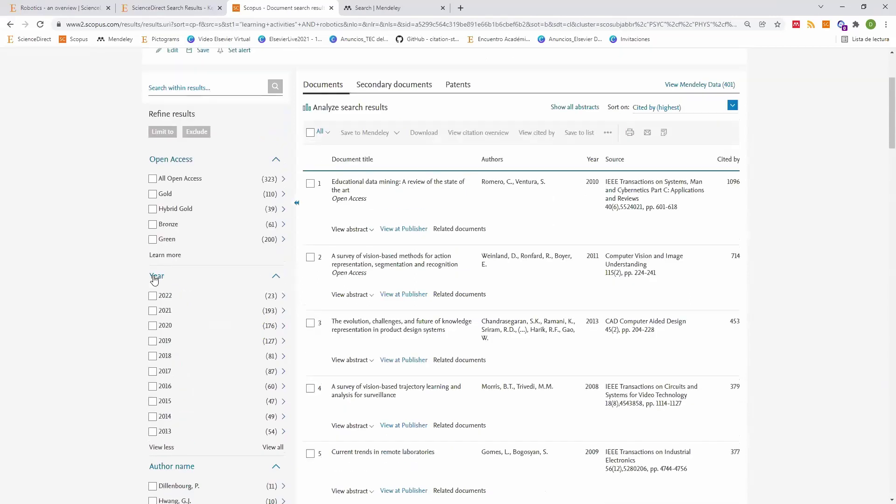
# Step: Tick years 2022 and 2021, sort by Date (newest), and browse the reloaded results
pyautogui.click(153, 296)
pyautogui.click(152, 310)
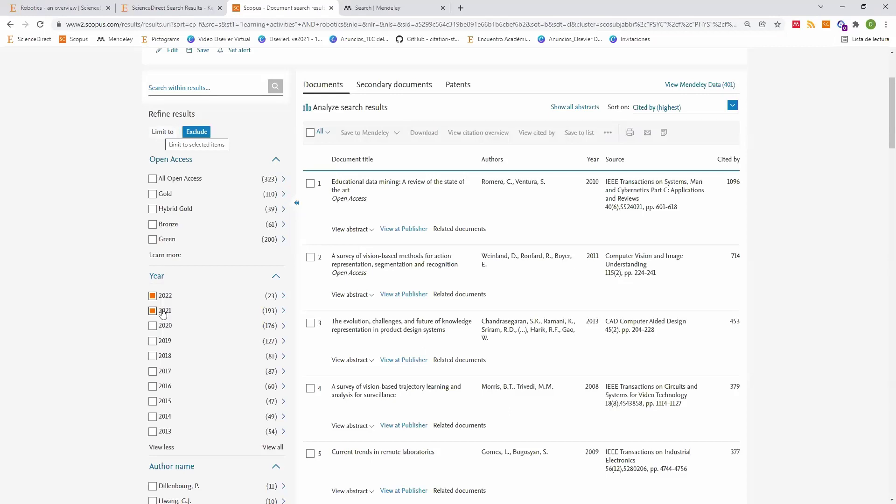
pyautogui.click(721, 106)
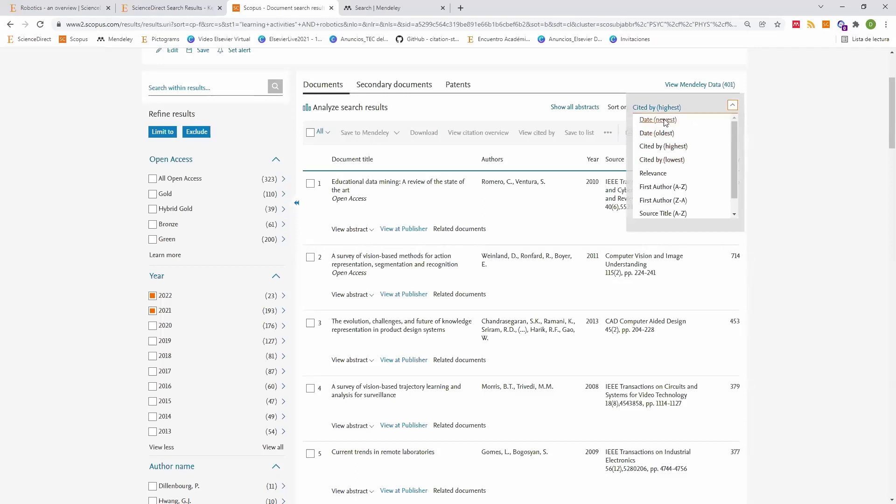
pyautogui.press('Return')
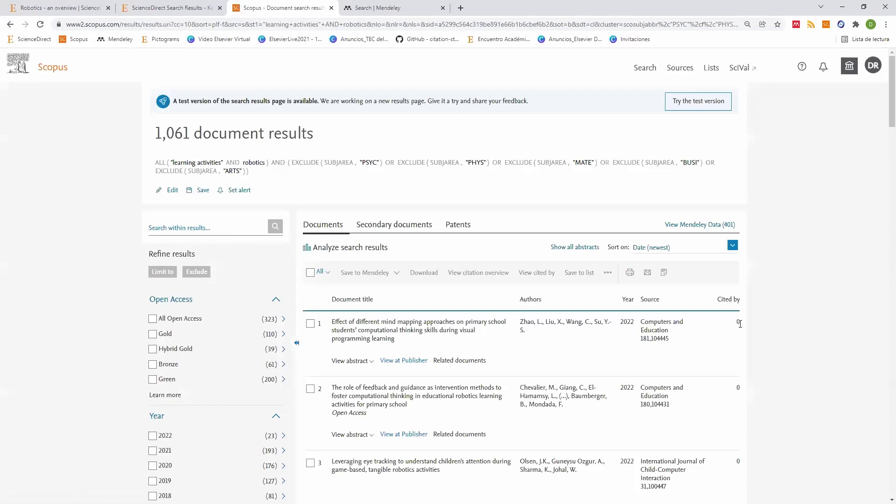
pyautogui.scroll(-1, 739, 325)
pyautogui.scroll(-2, 740, 324)
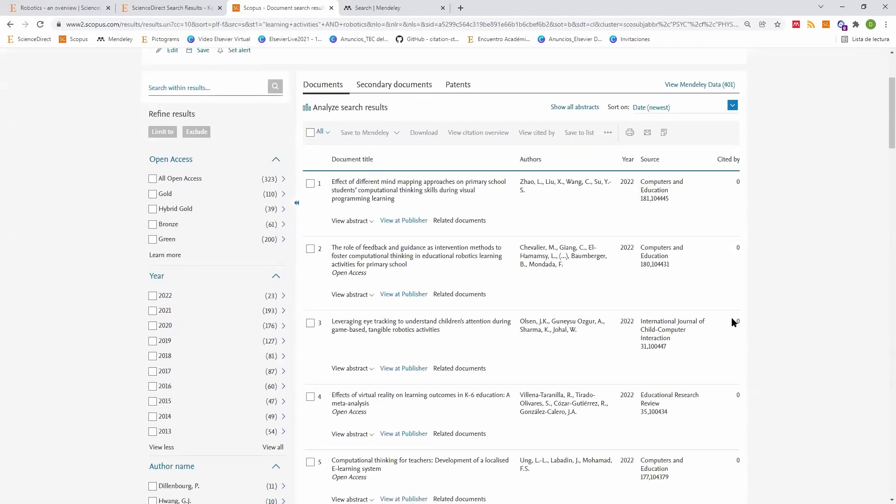
pyautogui.scroll(-5, 733, 322)
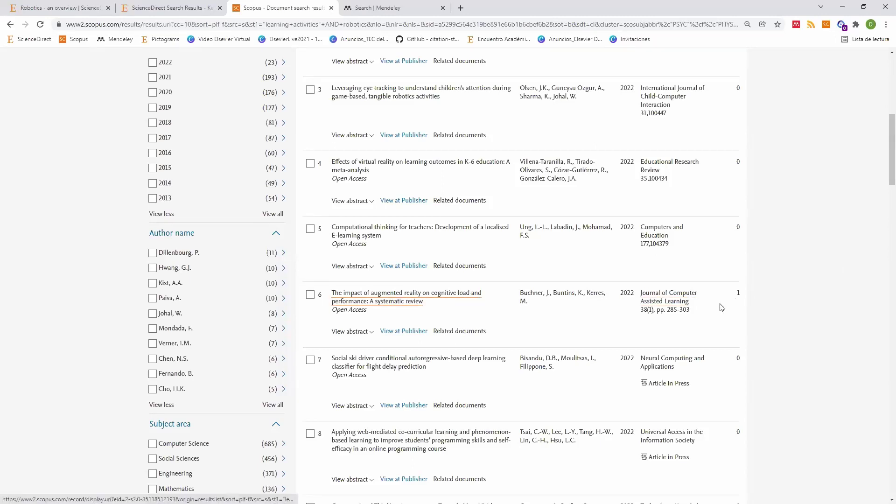
pyautogui.scroll(-3, 883, 206)
pyautogui.scroll(-3, 883, 205)
pyautogui.scroll(15, 883, 206)
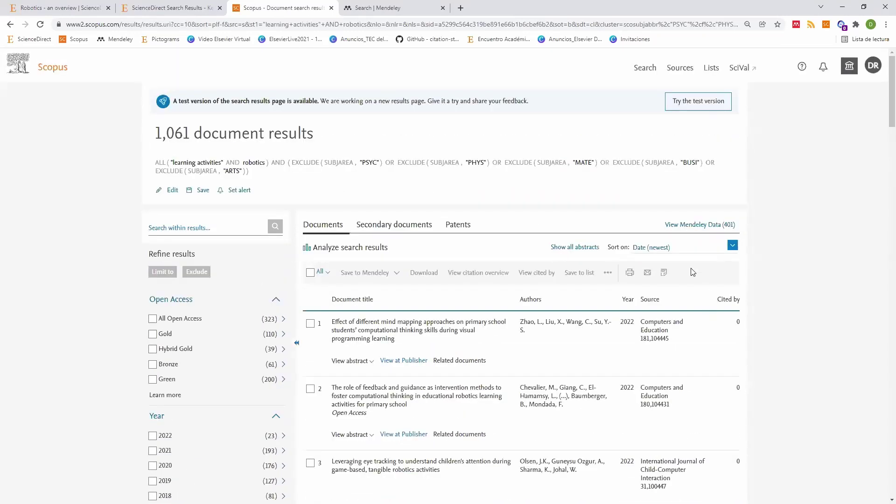
# Step: Confirm ScienceDirect's 740 results are sorted by relevance, then bring up Scopus's sort options
pyautogui.click(176, 7)
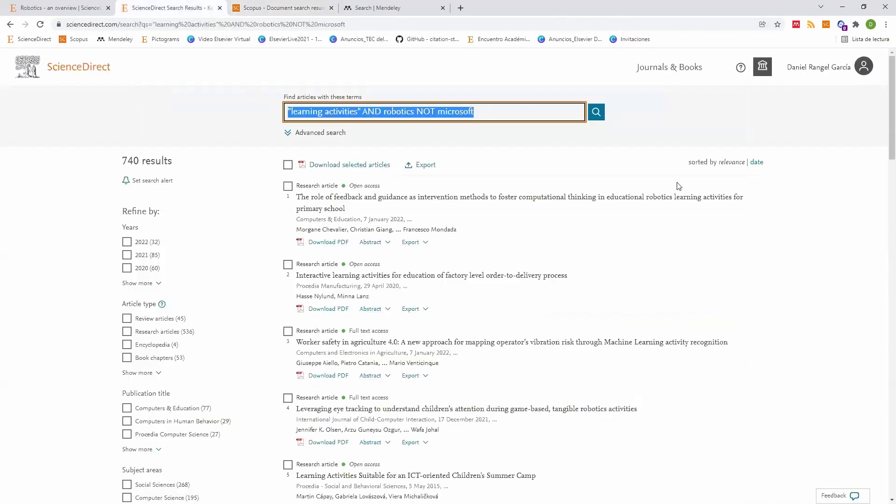
pyautogui.doubleClick(728, 169)
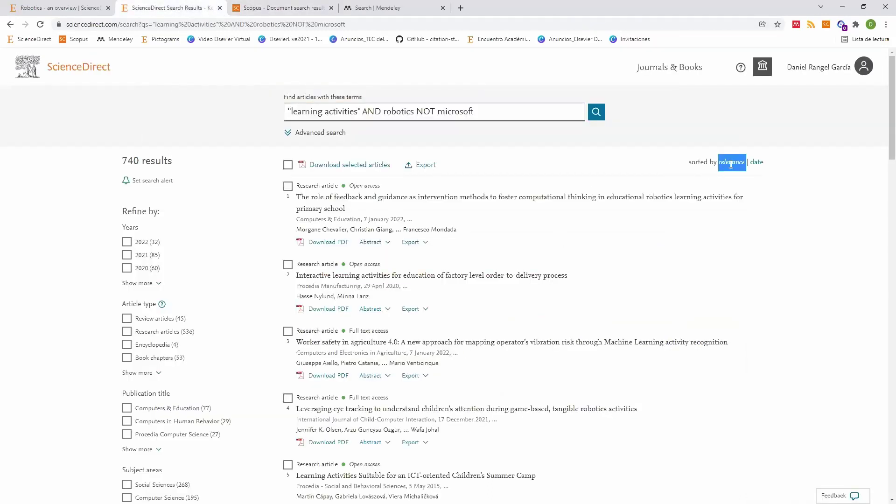
pyautogui.hotkey('ctrl', 'Tab')
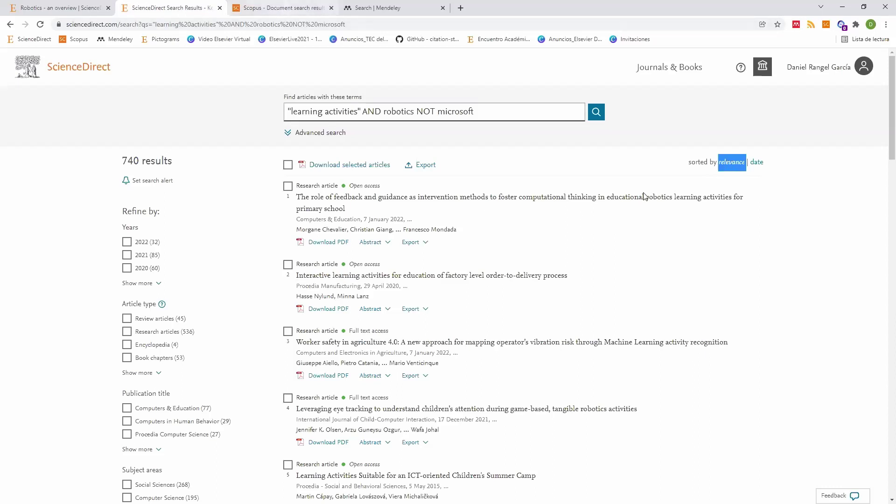
pyautogui.click(676, 253)
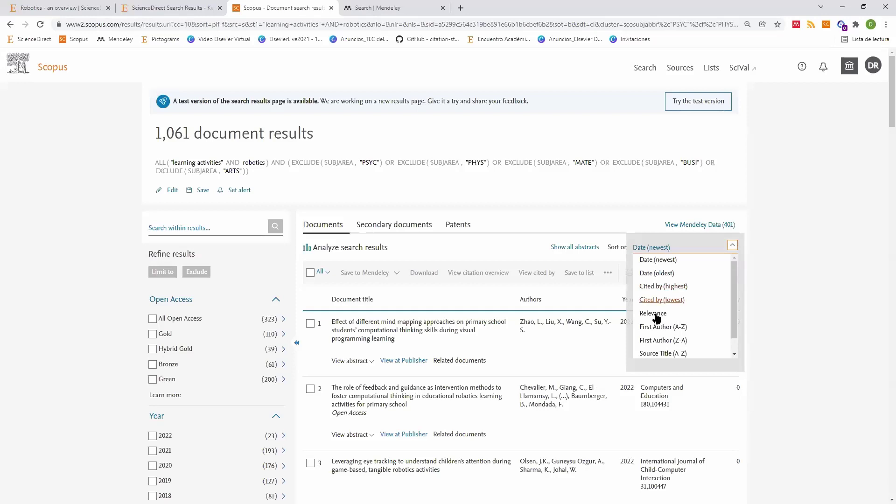
# Step: Leave Scopus sorted newest-first, highlight its query, and go to ScienceDirect's results
pyautogui.click(844, 250)
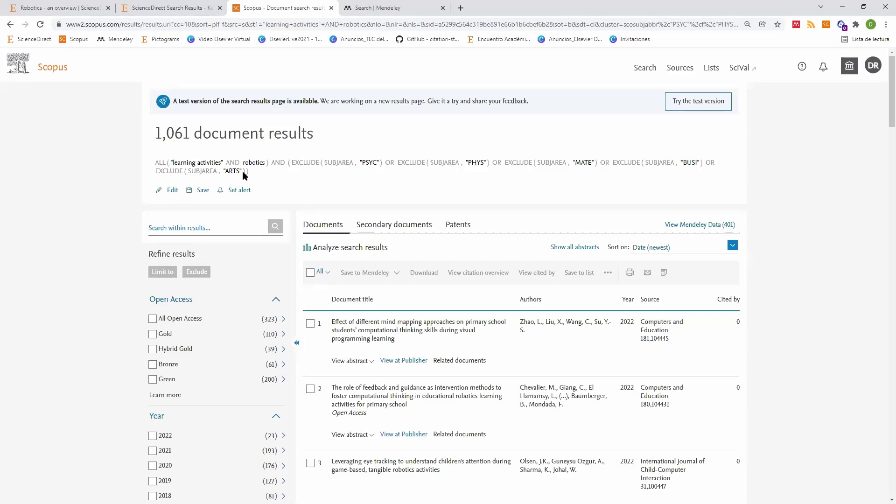
pyautogui.moveTo(172, 163); pyautogui.dragTo(242, 171)
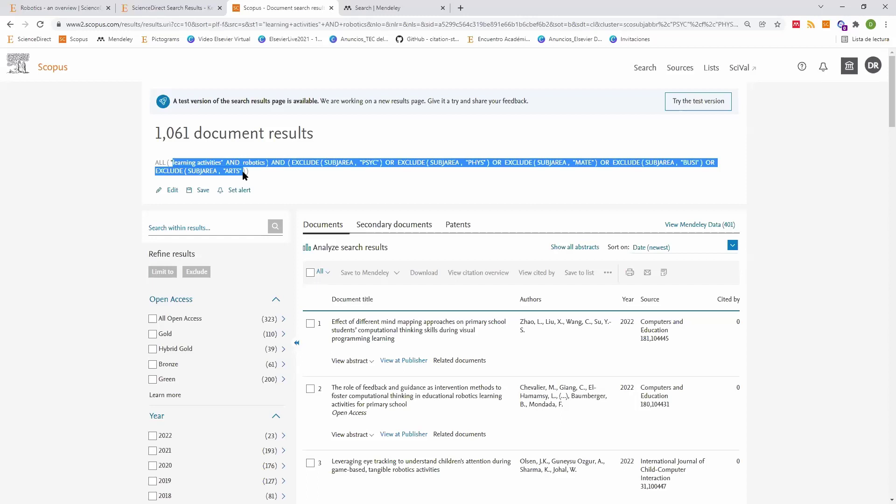
pyautogui.click(149, 8)
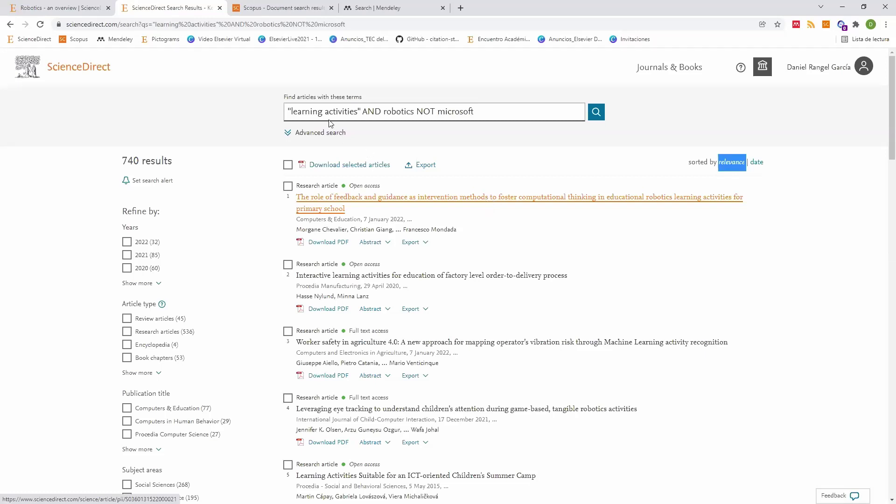
# Step: Select the full ScienceDirect query and return to the Scopus results to compare
pyautogui.click(471, 115)
pyautogui.hotkey('ctrl', 'a')
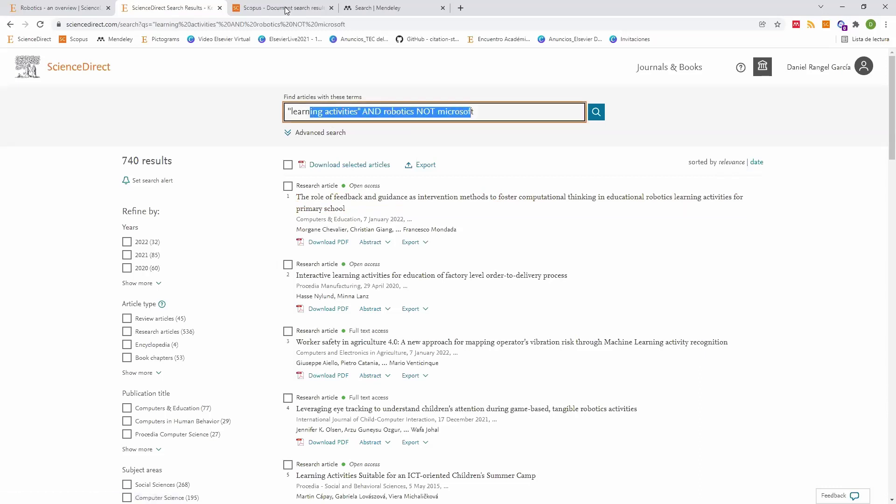
pyautogui.hotkey('ctrl', 'Tab')
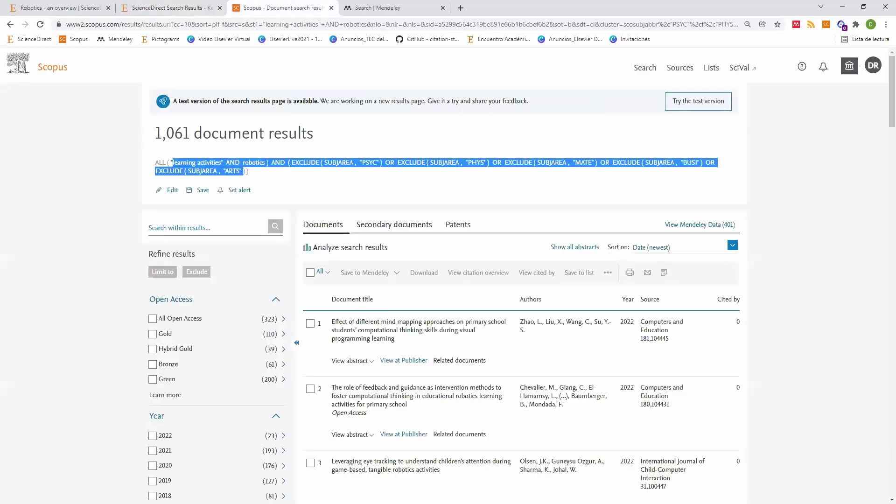
pyautogui.hotkey('alt', 'Tab')
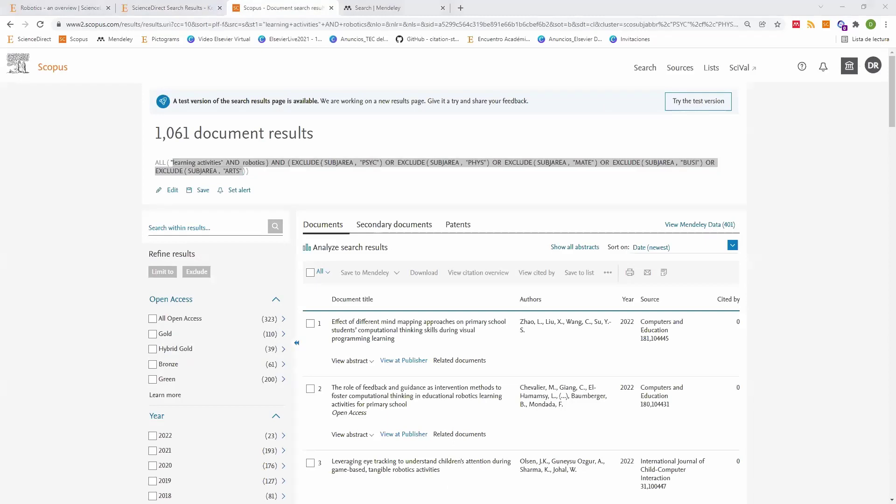
pyautogui.click(799, 218)
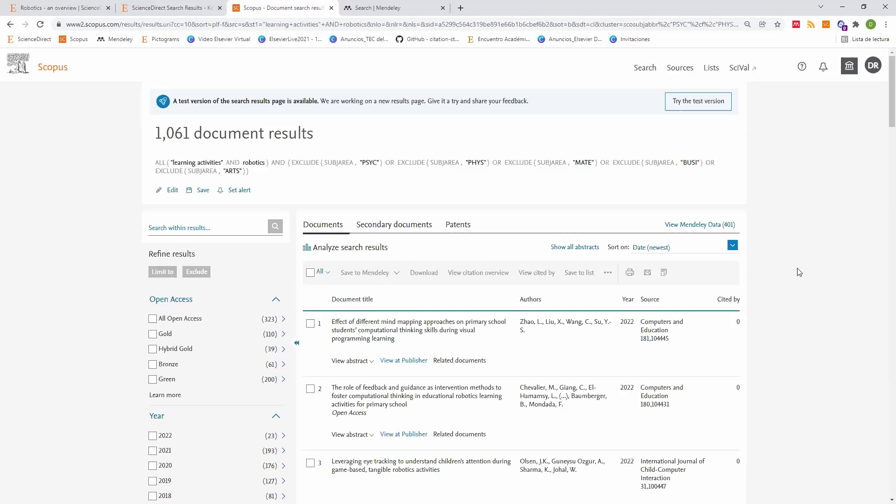
# Step: Open the augmented-reality systematic review (result 6) in a new tab and bring up sorting
pyautogui.scroll(-1, 740, 229)
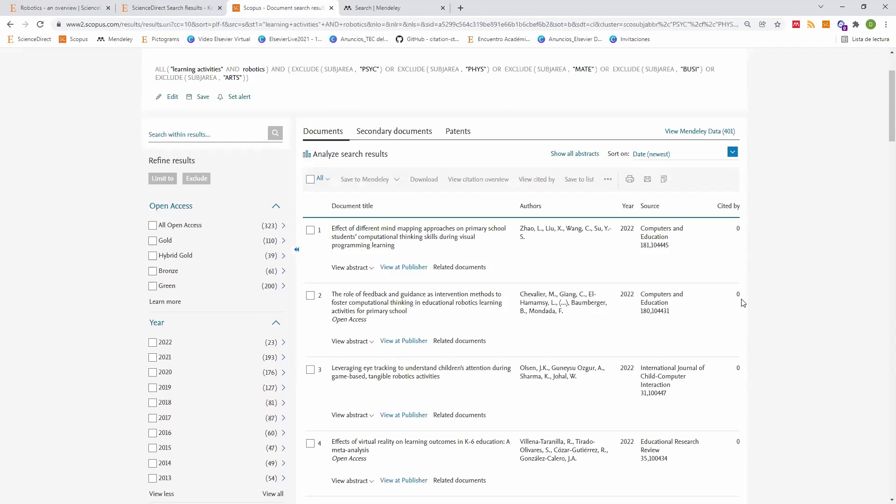
pyautogui.scroll(-6, 743, 303)
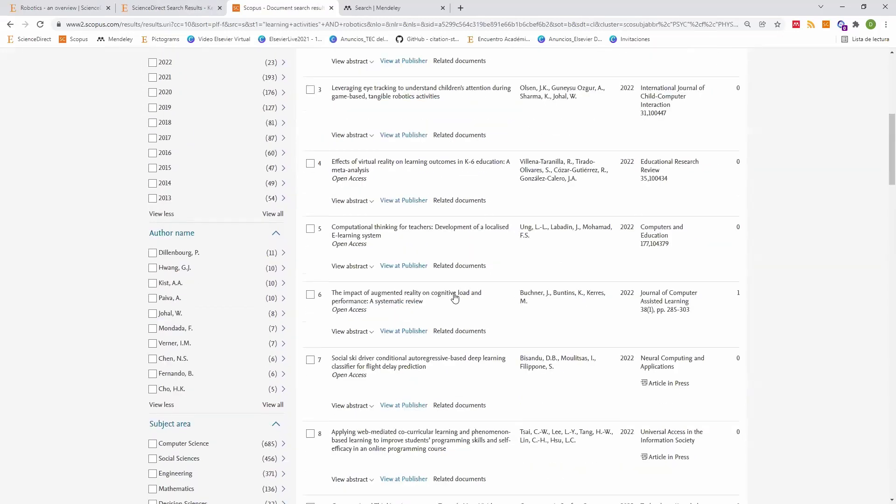
pyautogui.middleClick(456, 297)
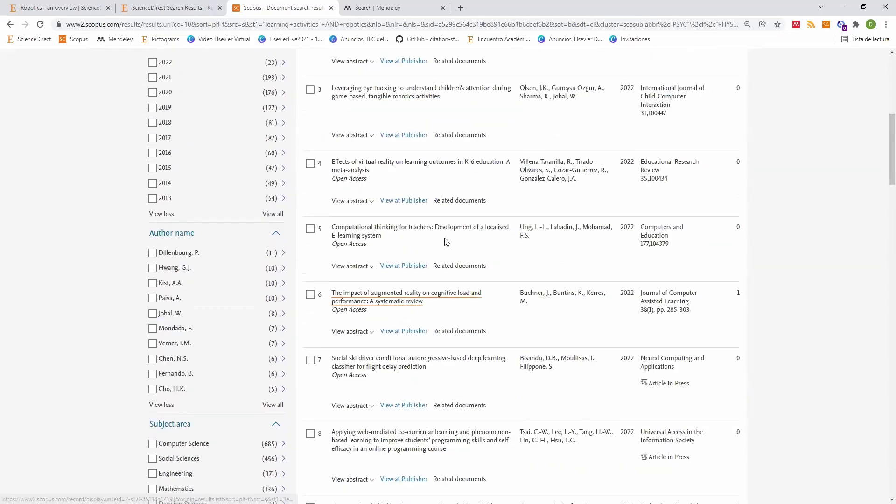
pyautogui.click(175, 12)
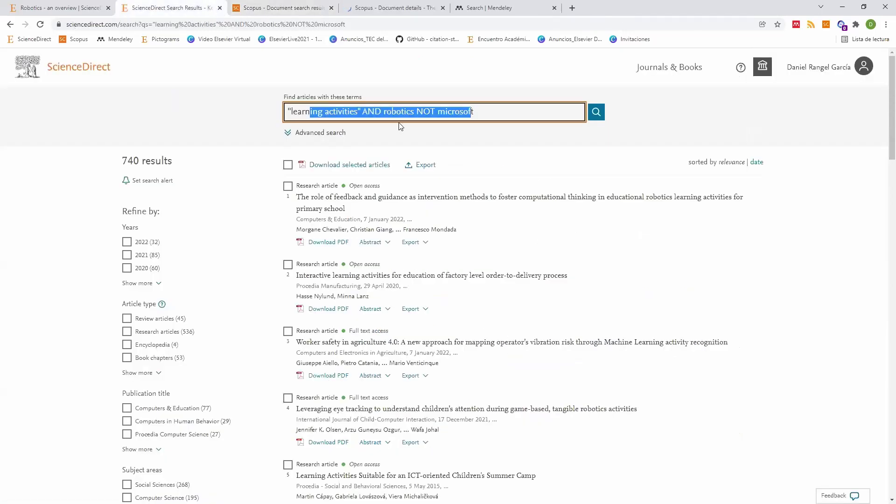
pyautogui.click(285, 7)
pyautogui.scroll(6, 724, 258)
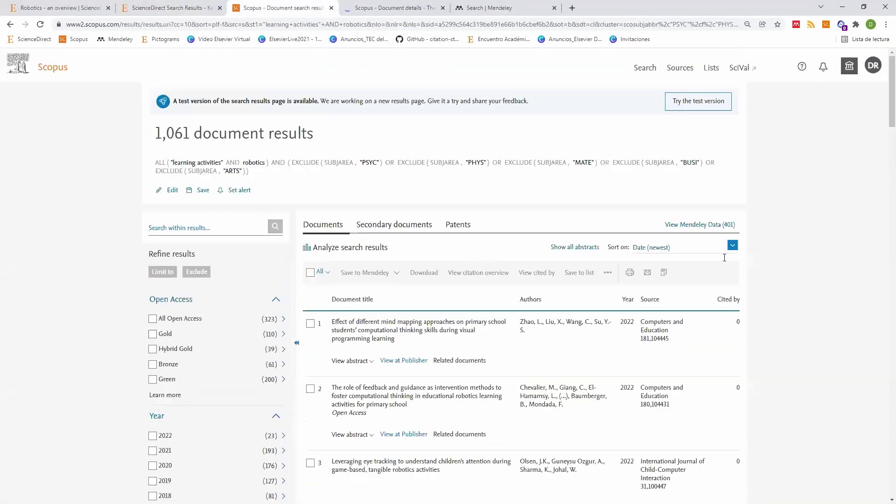
pyautogui.click(725, 247)
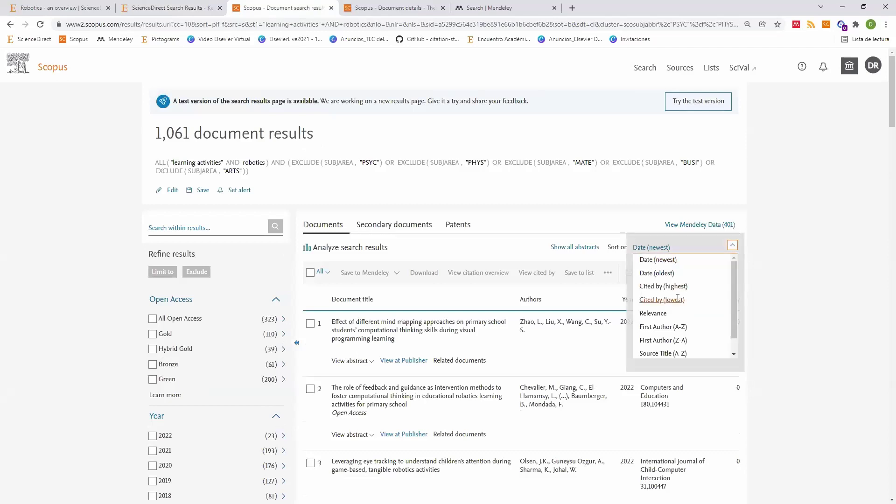
# Step: Sort by Cited by (highest) and open results 4 and 5 in new tabs
pyautogui.click(715, 285)
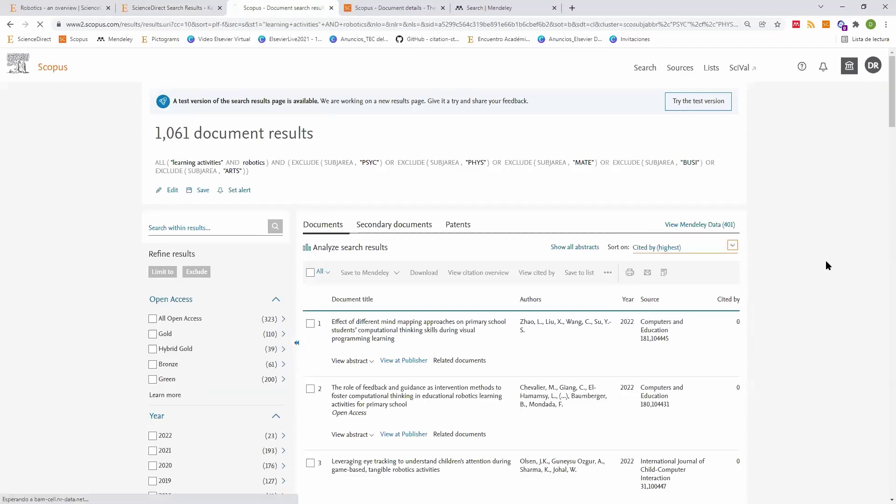
pyautogui.scroll(-5, 808, 238)
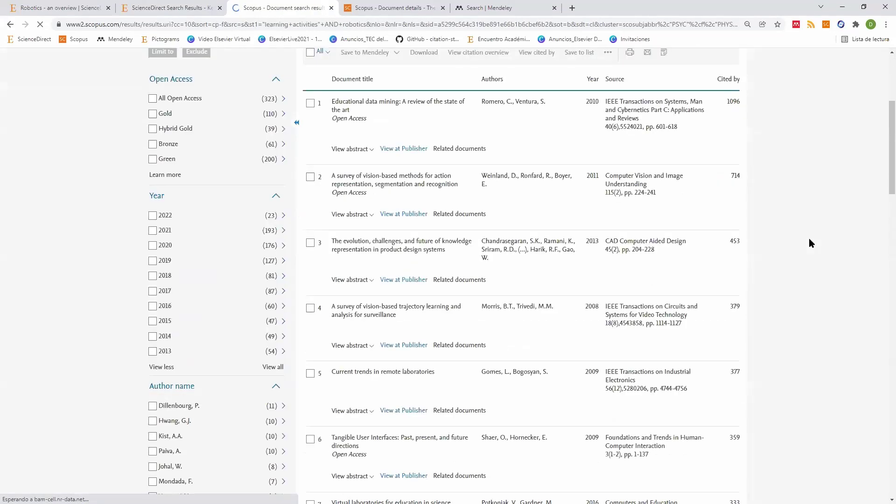
pyautogui.scroll(-2, 809, 238)
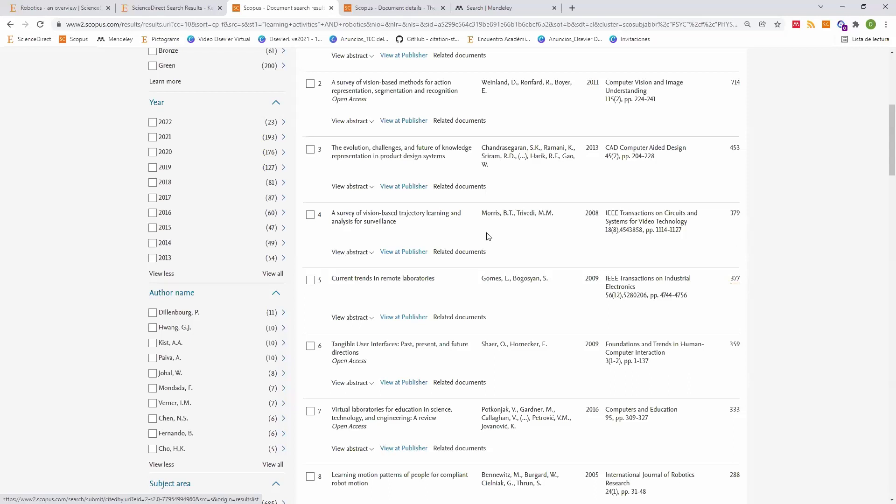
pyautogui.middleClick(432, 220)
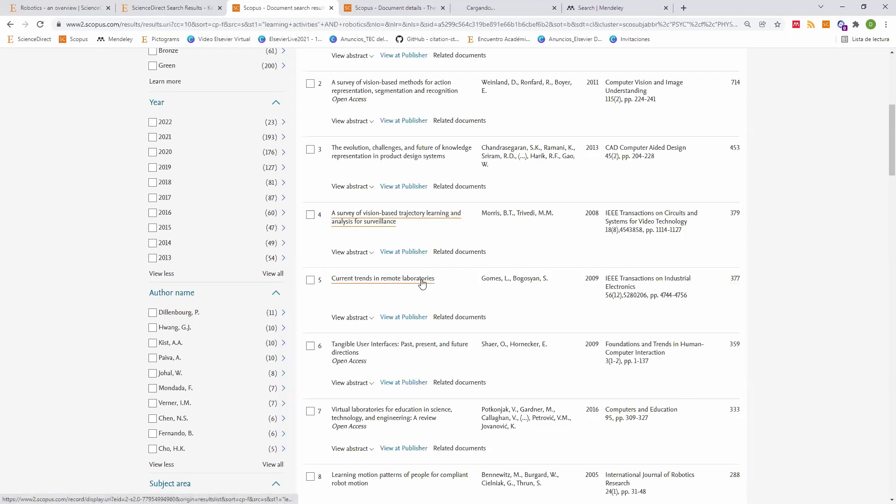
pyautogui.middleClick(422, 284)
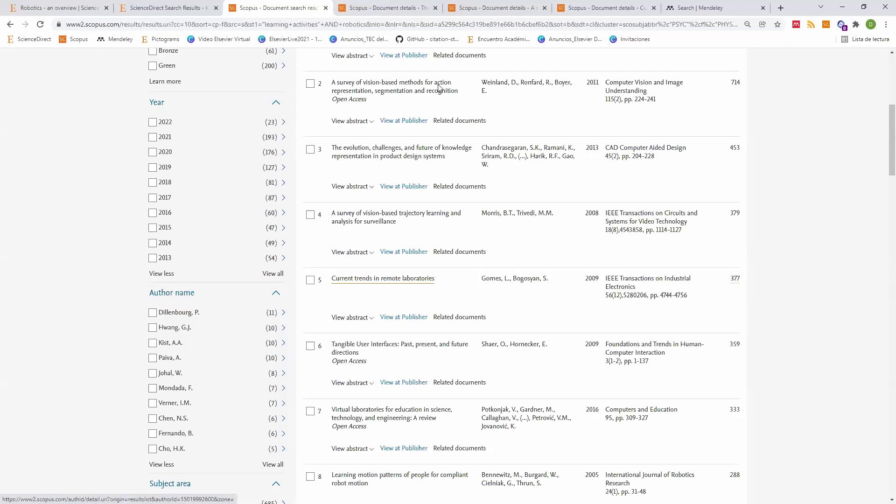
# Step: Open the trajectory-learning survey's metrics and highlight its 379 citations and 21,46 impact
pyautogui.click(495, 8)
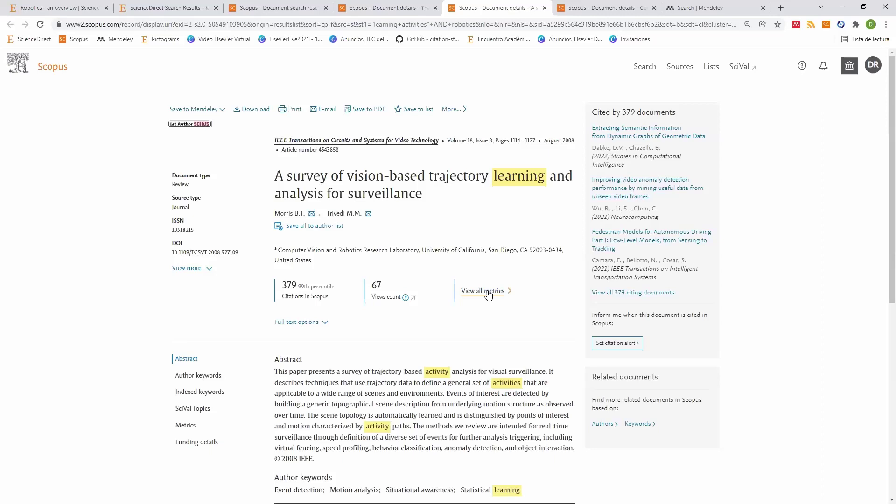
pyautogui.scroll(-7, 444, 292)
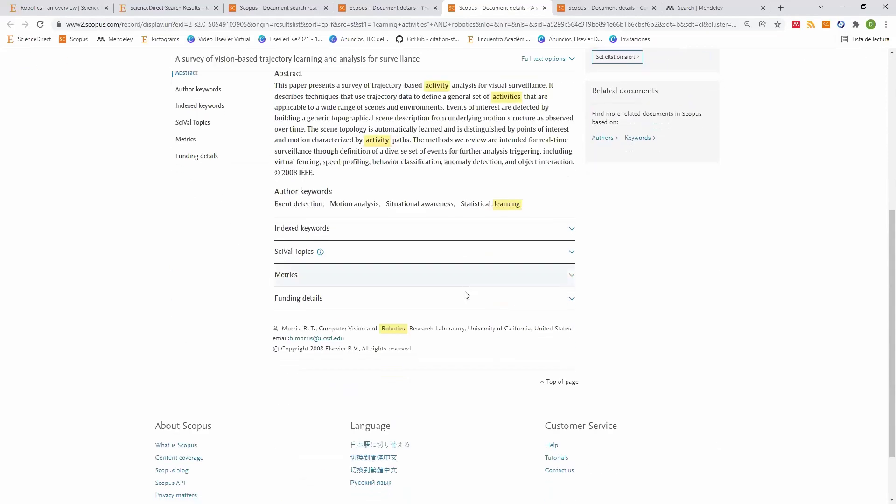
pyautogui.scroll(5, 467, 295)
pyautogui.scroll(2, 476, 299)
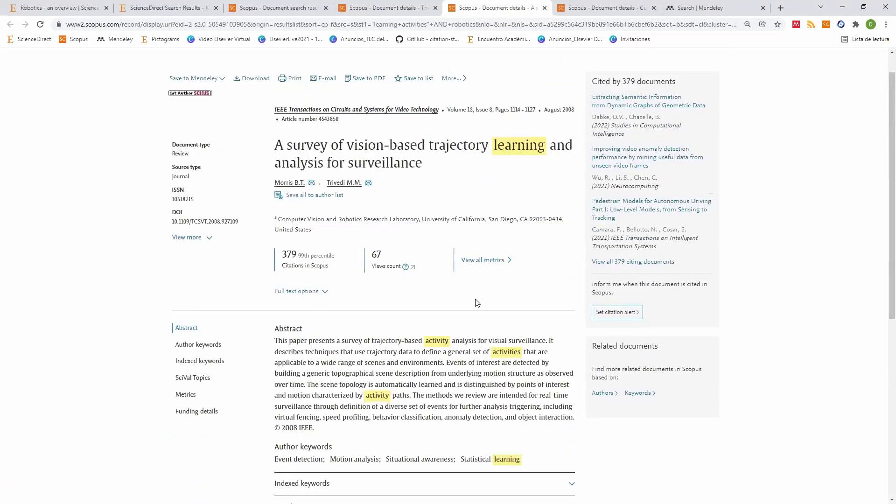
pyautogui.scroll(1, 478, 300)
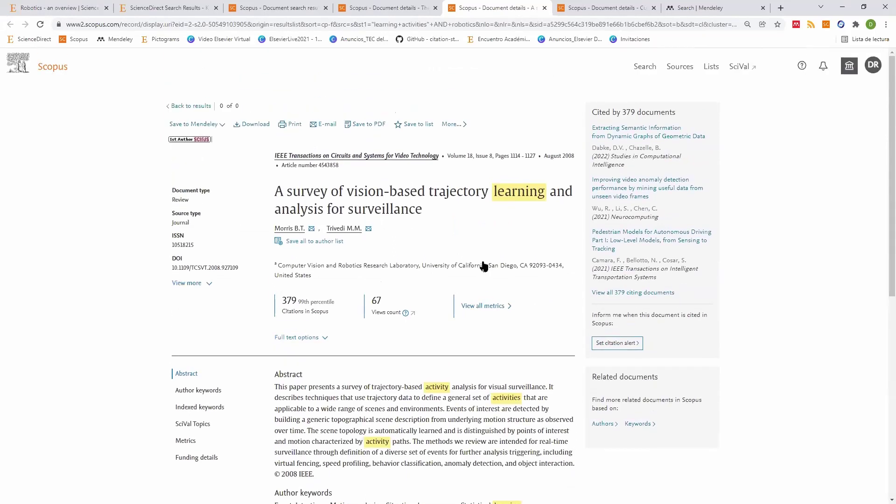
pyautogui.scroll(-1, 483, 261)
pyautogui.click(483, 264)
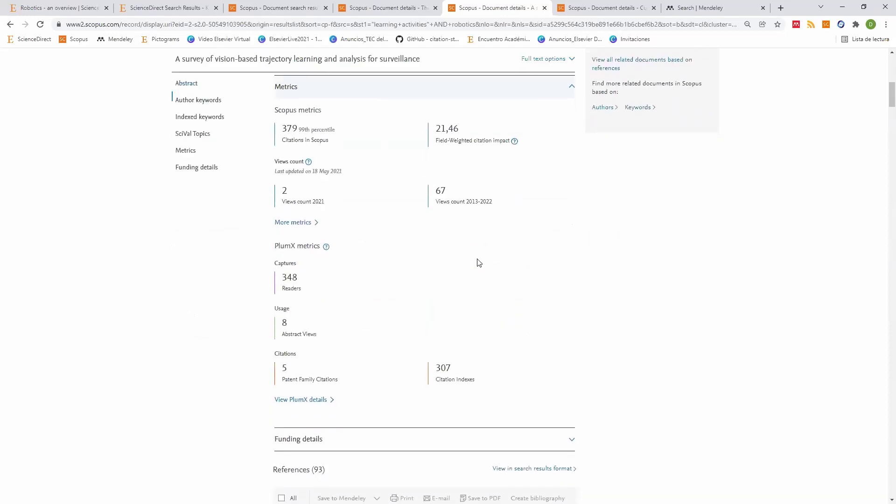
pyautogui.doubleClick(457, 130)
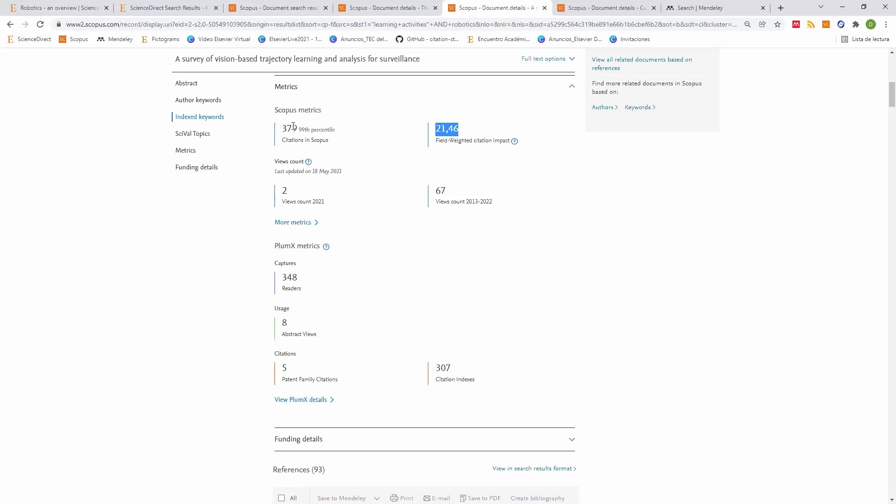
pyautogui.moveTo(281, 128); pyautogui.dragTo(297, 128)
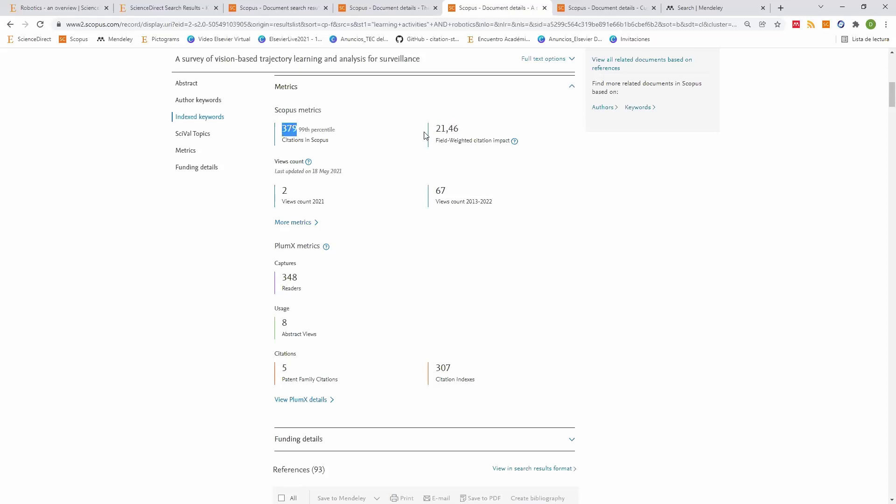
pyautogui.moveTo(435, 129); pyautogui.dragTo(465, 133)
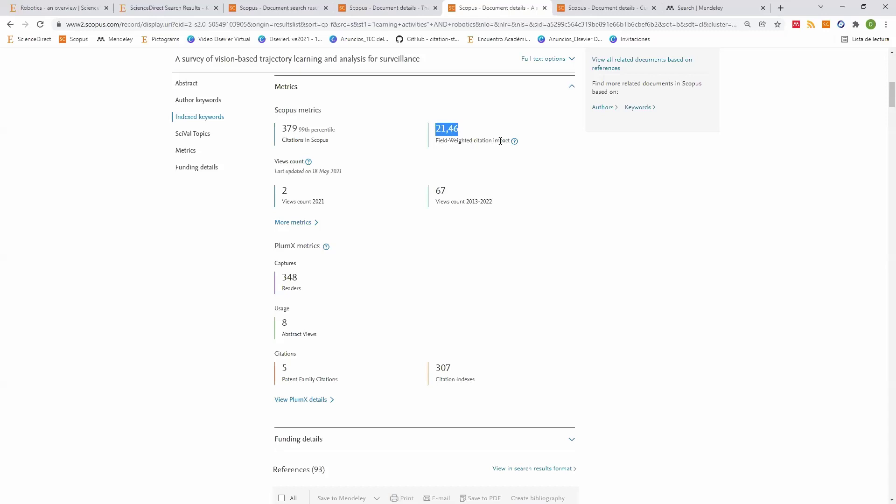
pyautogui.click(602, 7)
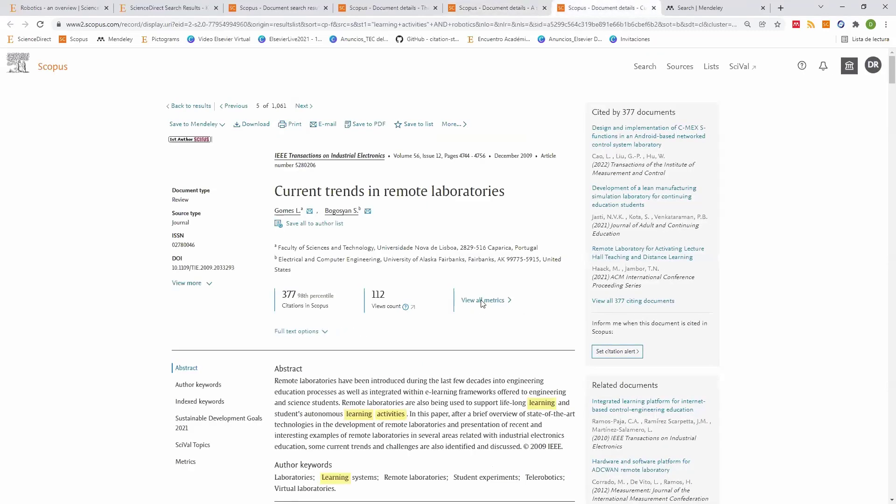
pyautogui.scroll(-6, 464, 195)
pyautogui.scroll(-4, 464, 195)
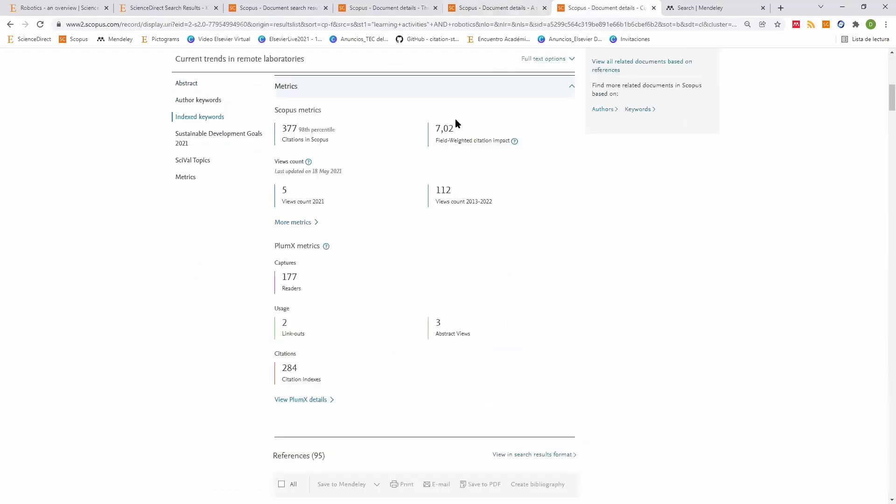
pyautogui.click(466, 8)
pyautogui.click(591, 7)
pyautogui.click(509, 13)
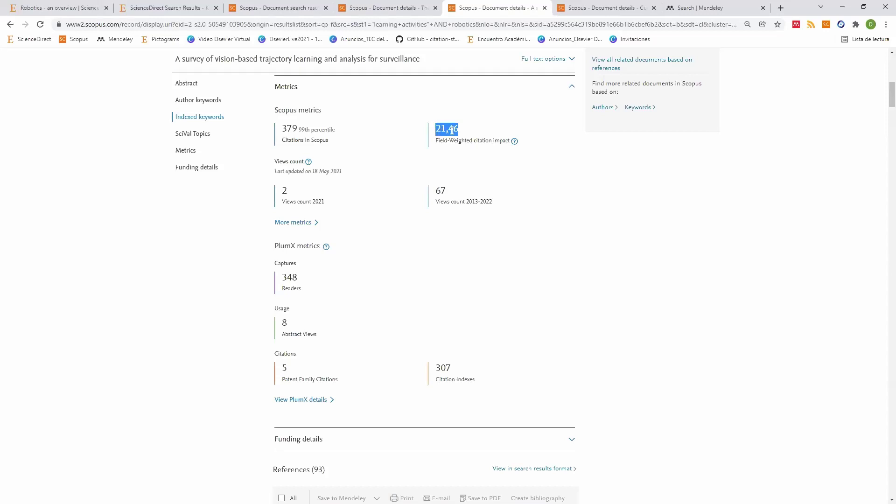
pyautogui.scroll(2, 451, 144)
pyautogui.scroll(5, 451, 143)
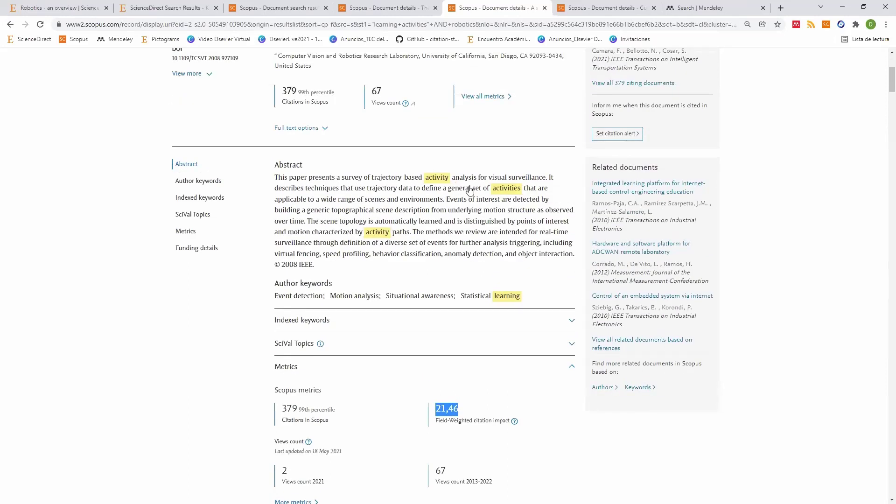
pyautogui.scroll(-5, 456, 183)
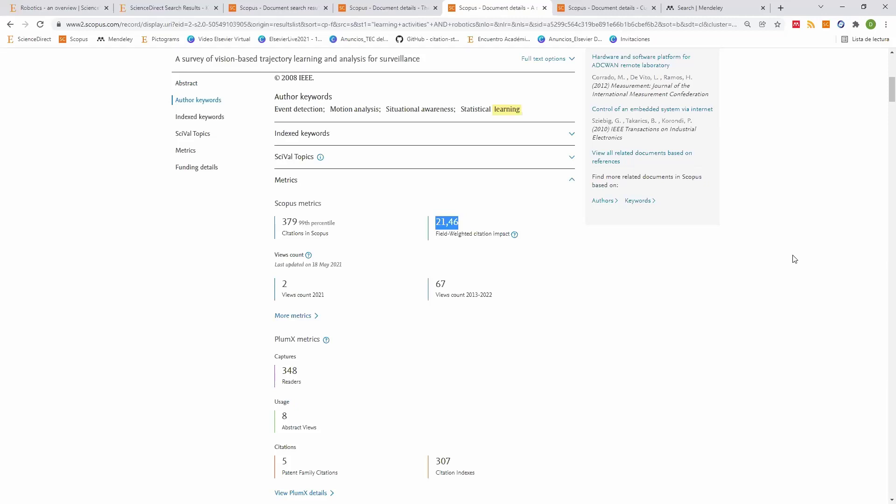
pyautogui.scroll(8, 430, 136)
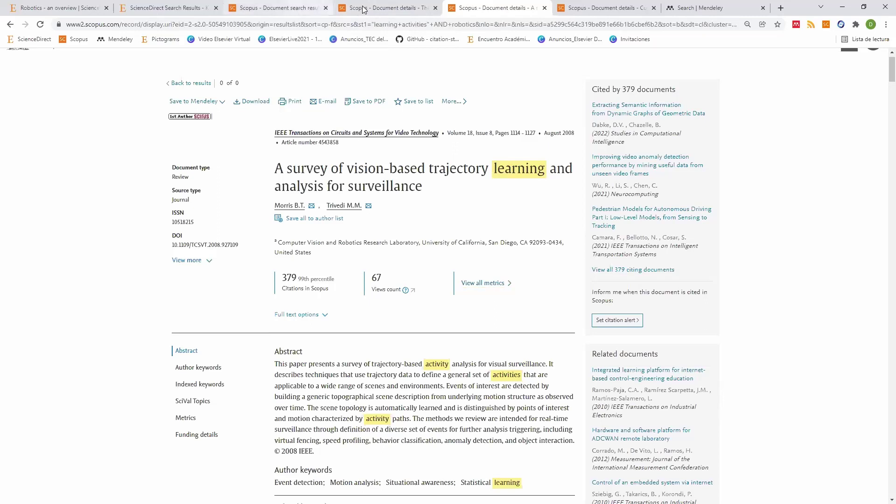
# Step: Compare the AR review's 27,64 field-weighted citation impact with the survey's 21,46
pyautogui.hotkey('ctrl', 'shift', 'Tab')
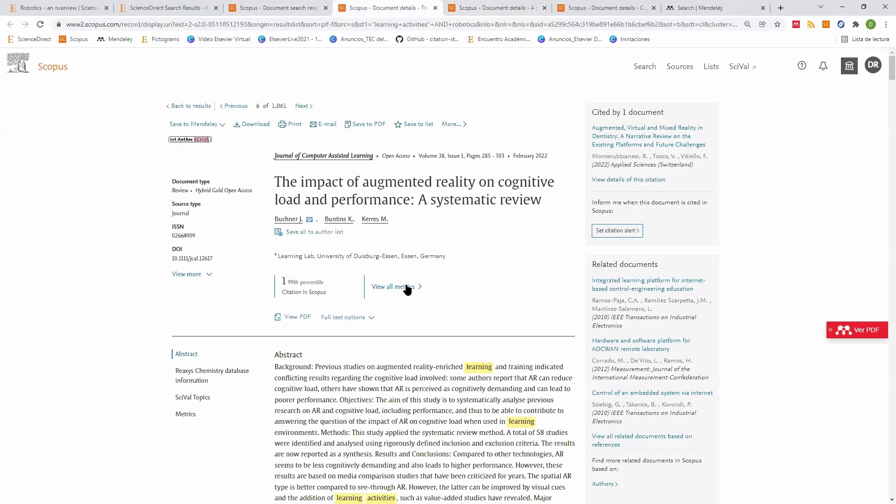
pyautogui.scroll(-3, 404, 290)
pyautogui.scroll(-10, 445, 164)
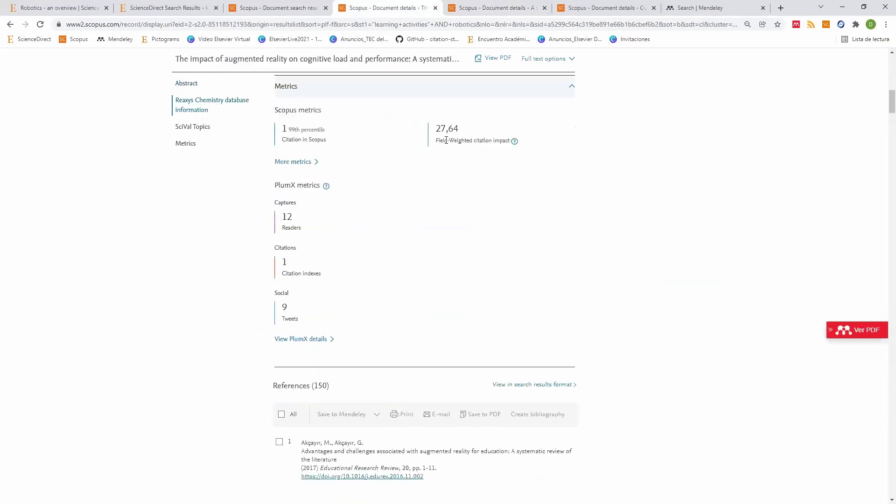
pyautogui.doubleClick(443, 133)
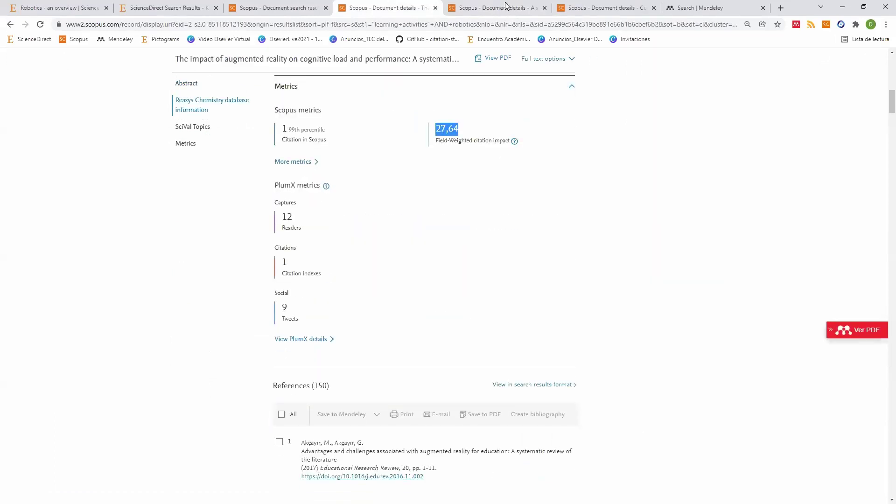
pyautogui.hotkey('ctrl', 'Tab')
pyautogui.scroll(-6, 474, 298)
pyautogui.doubleClick(458, 315)
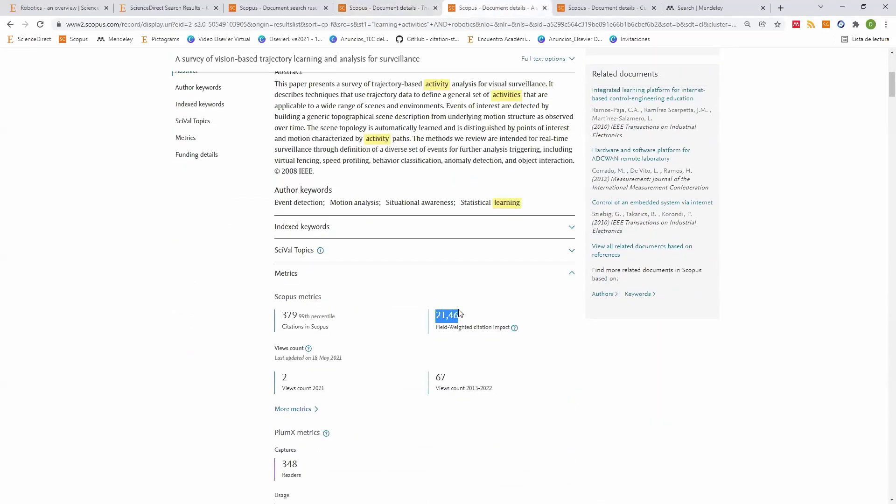
# Step: Highlight the AR review's February 2022 date and 27,64 impact, then return to results
pyautogui.hotkey('ctrl', 'shift', 'Tab')
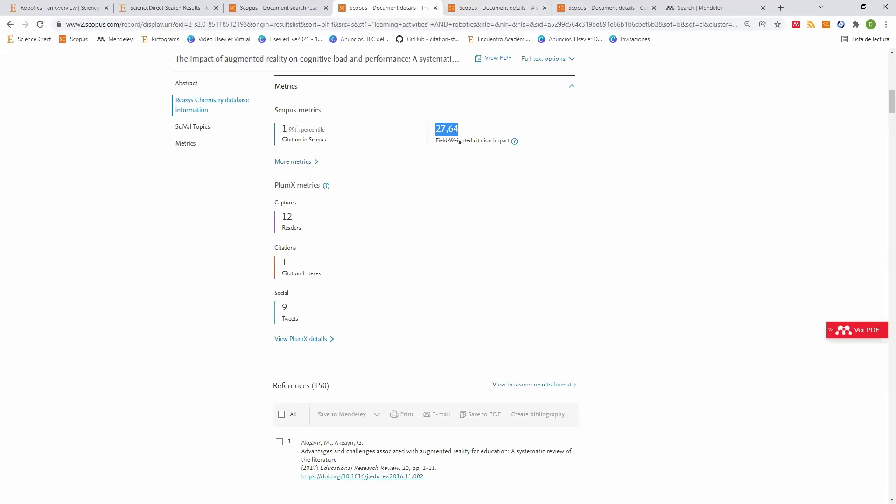
pyautogui.click(384, 180)
pyautogui.scroll(10, 385, 180)
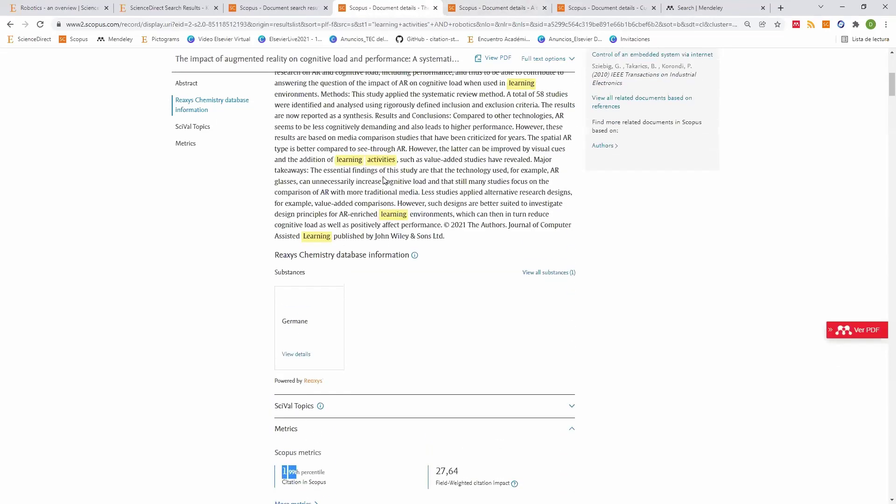
pyautogui.scroll(5, 378, 184)
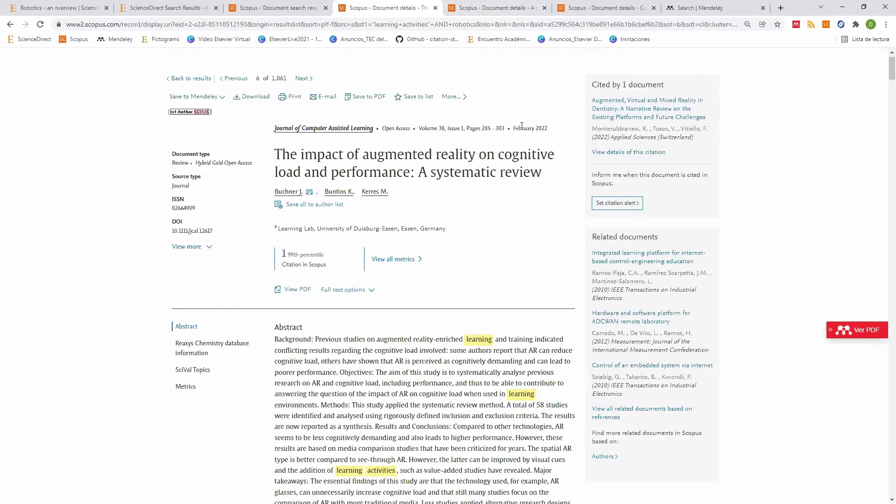
pyautogui.moveTo(548, 130); pyautogui.dragTo(519, 130)
pyautogui.scroll(-13, 404, 224)
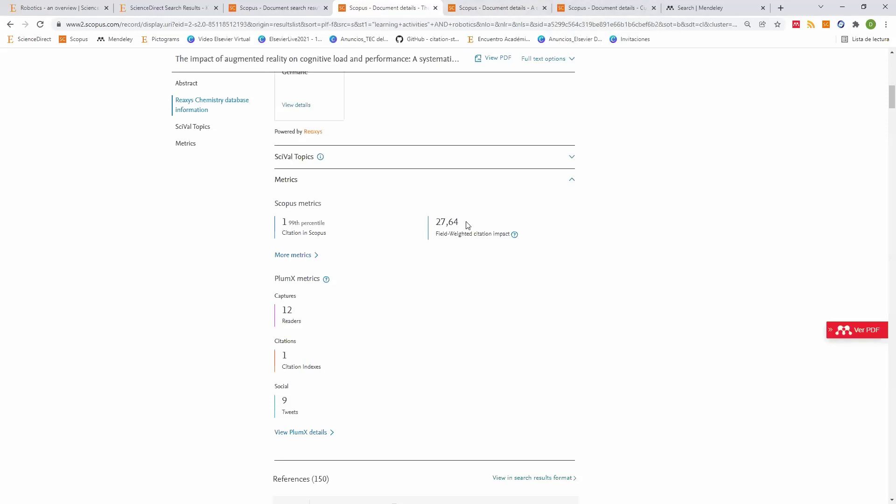
pyautogui.moveTo(467, 225); pyautogui.dragTo(164, 86)
pyautogui.hotkey('ctrl', 'shift', 'Tab')
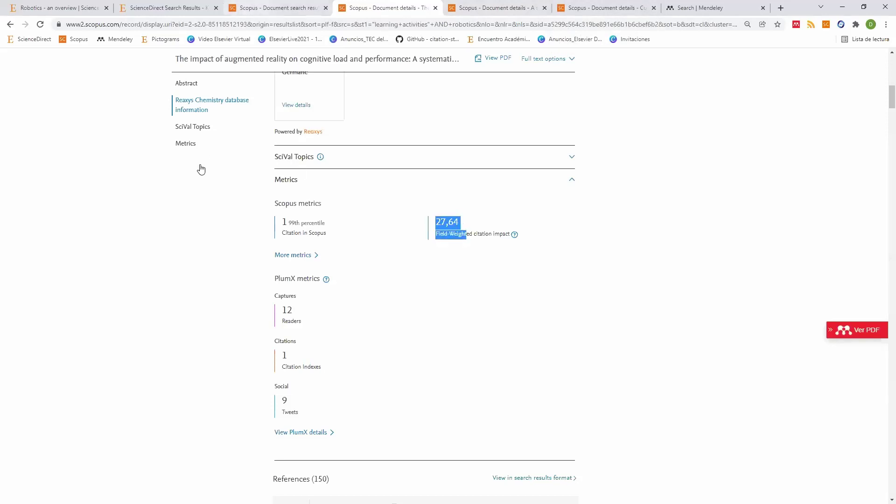
pyautogui.scroll(7, 201, 166)
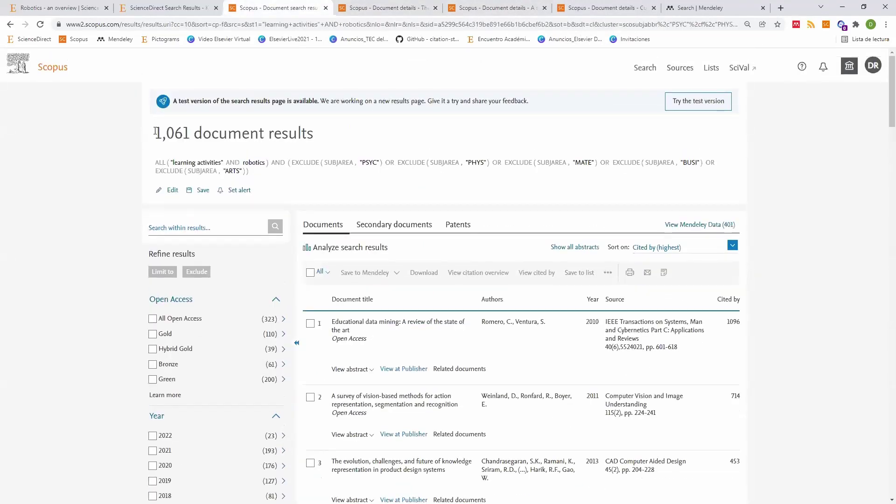
pyautogui.doubleClick(190, 131)
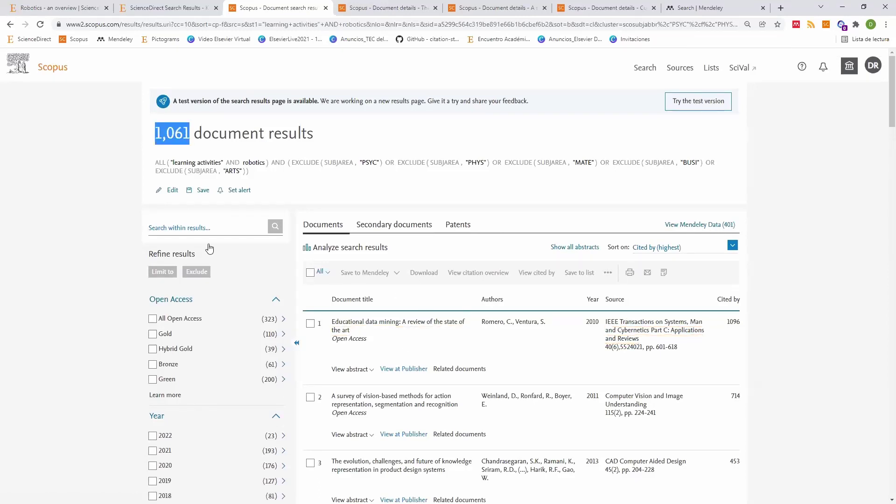
pyautogui.scroll(-4, 205, 299)
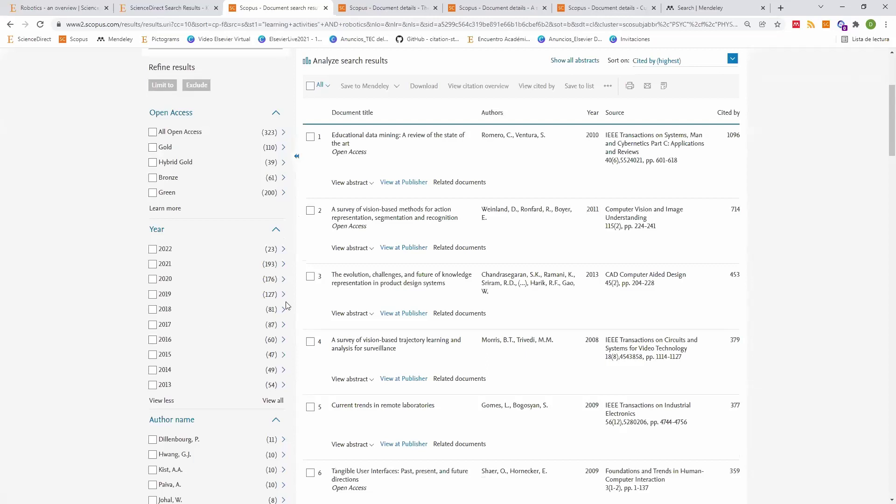
pyautogui.scroll(2, 472, 318)
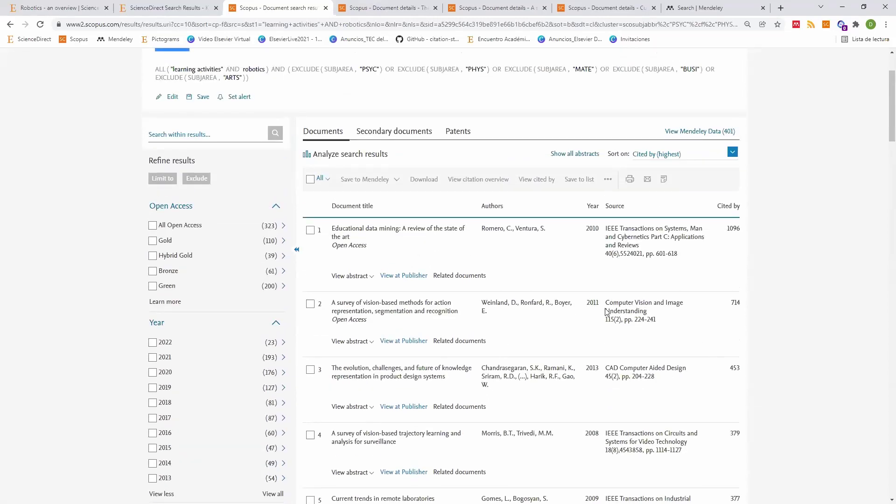
pyautogui.scroll(-2, 606, 310)
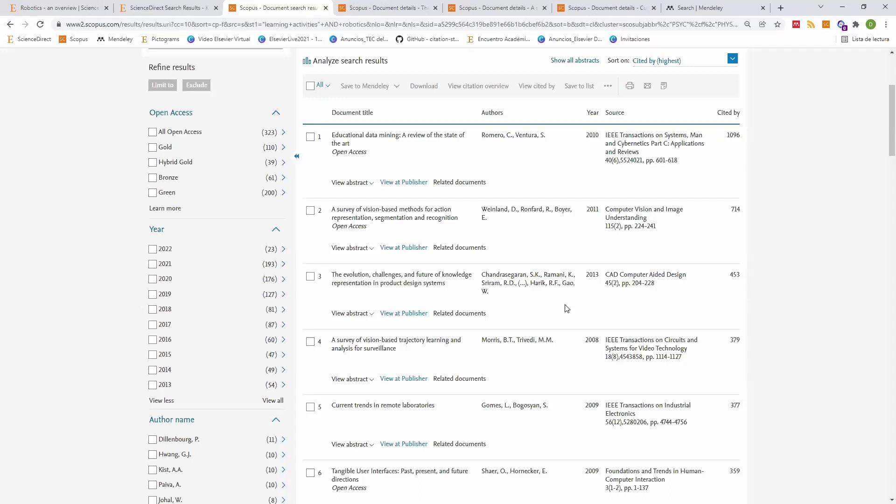
pyautogui.scroll(4, 567, 309)
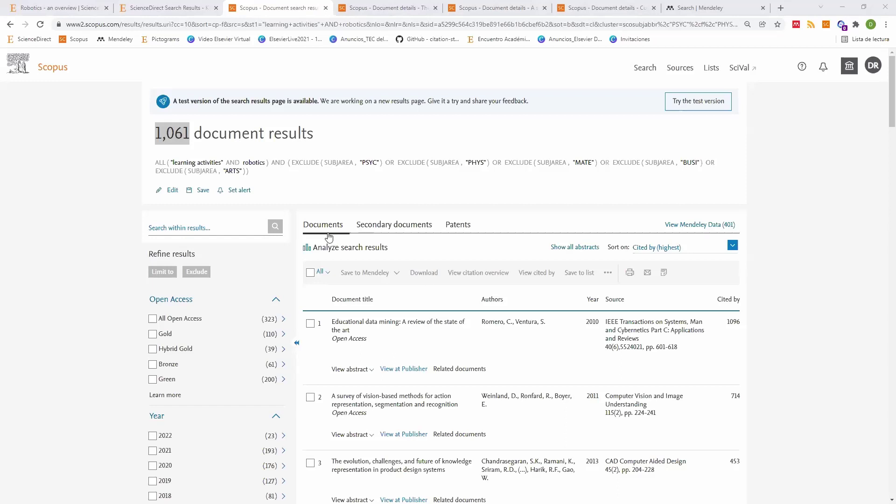
pyautogui.scroll(-3, 187, 117)
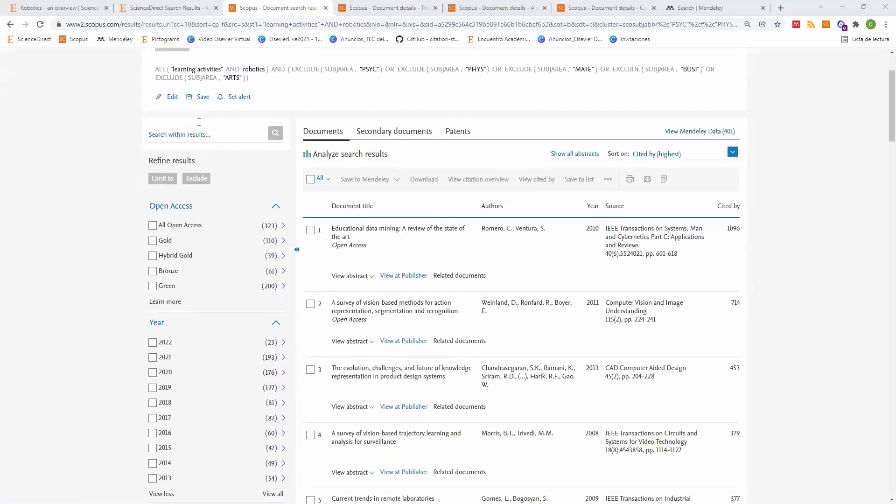
pyautogui.scroll(3, 225, 124)
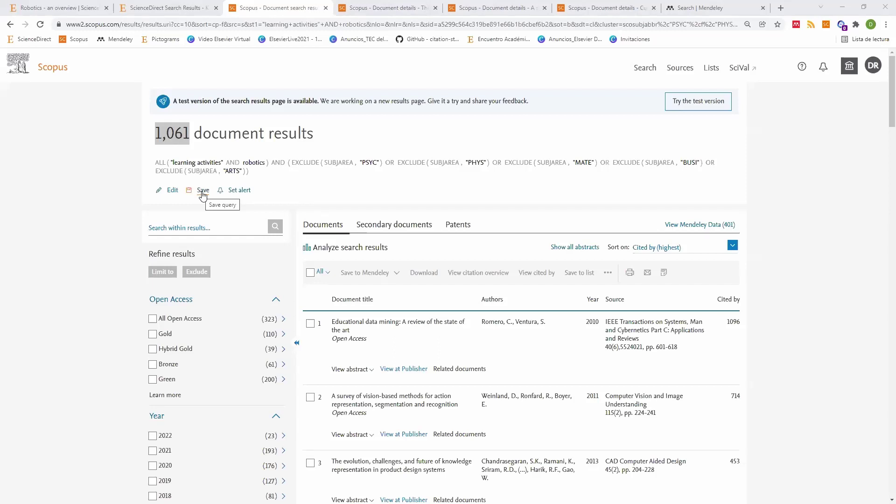
# Step: Open the Save this search prompt and close it without saving the query
pyautogui.click(204, 190)
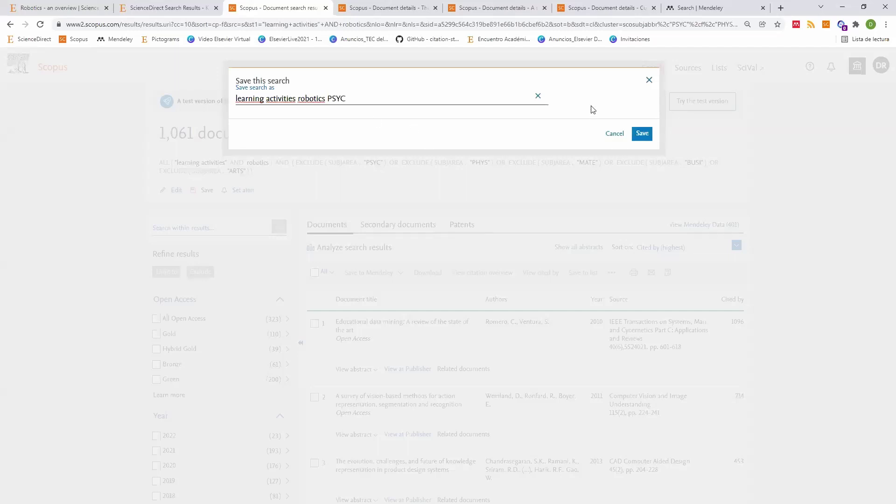
pyautogui.click(654, 83)
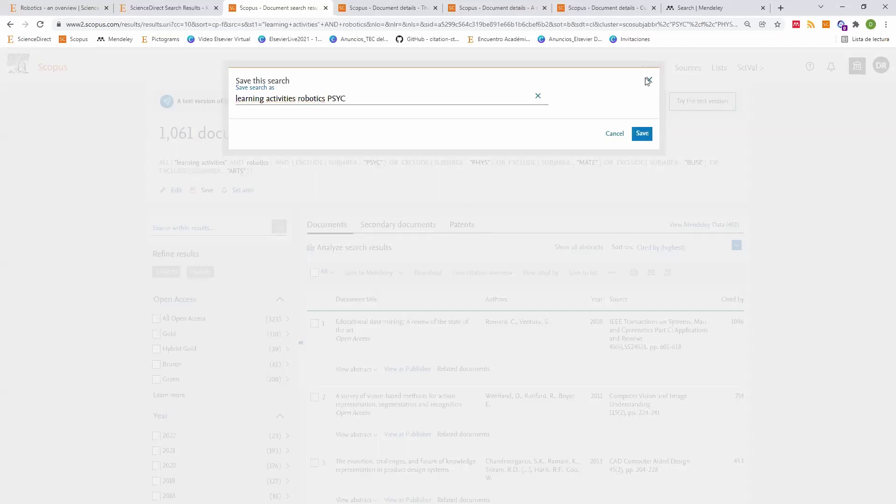
pyautogui.click(287, 193)
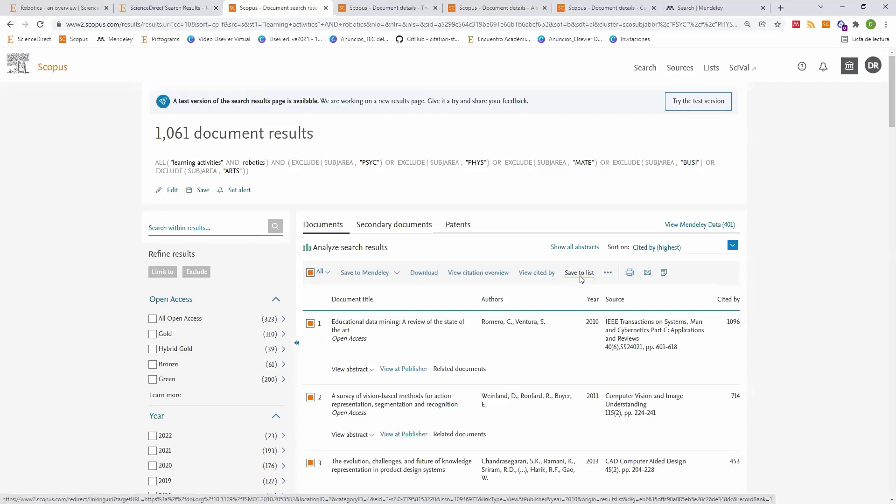
pyautogui.click(580, 277)
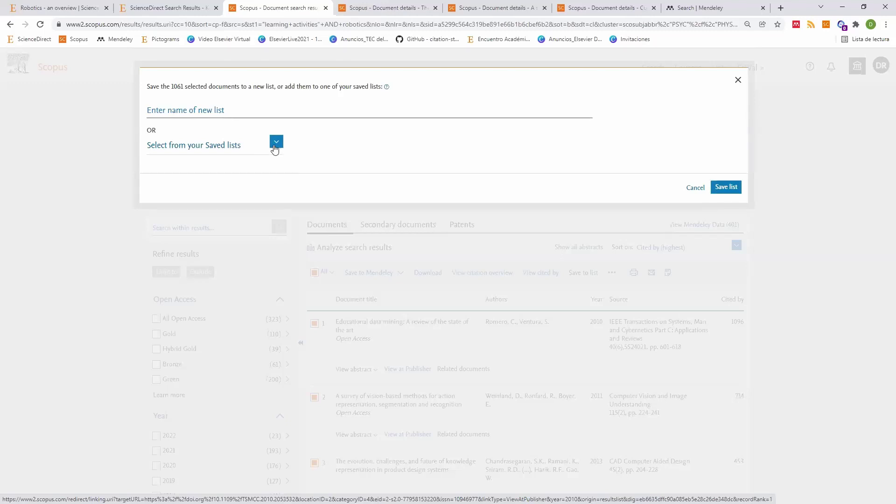
pyautogui.click(276, 143)
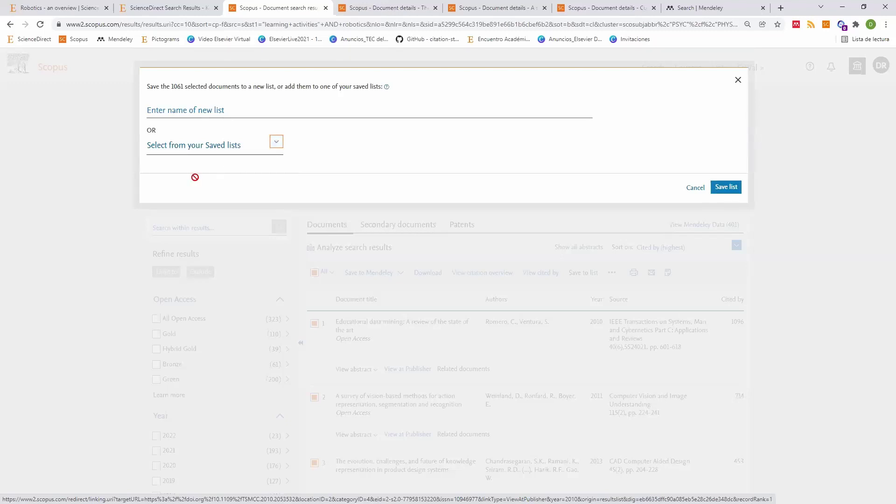
pyautogui.click(214, 117)
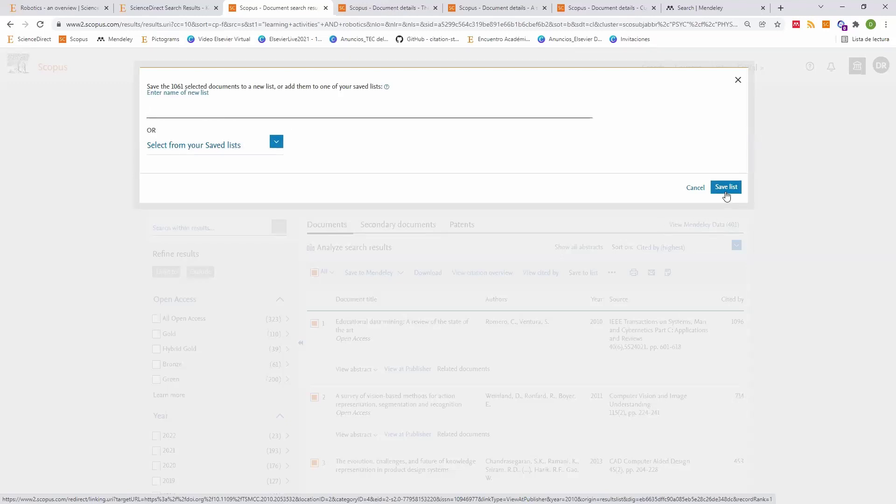
pyautogui.click(738, 80)
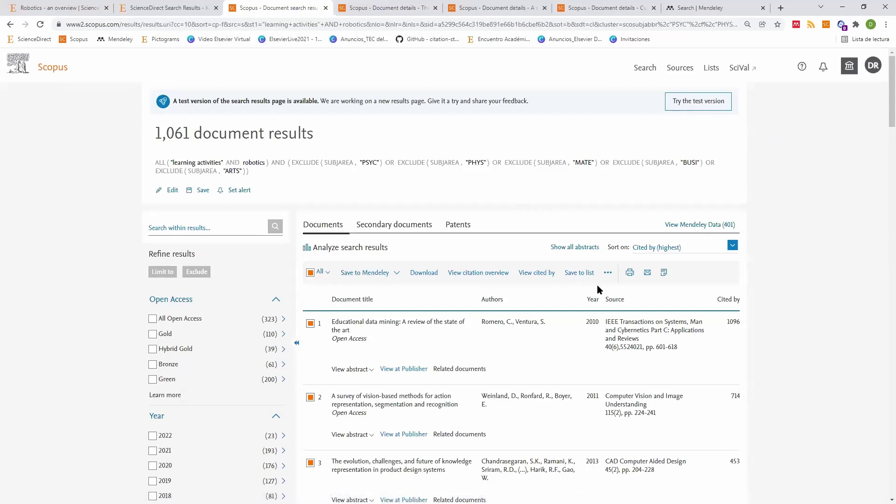
pyautogui.click(167, 9)
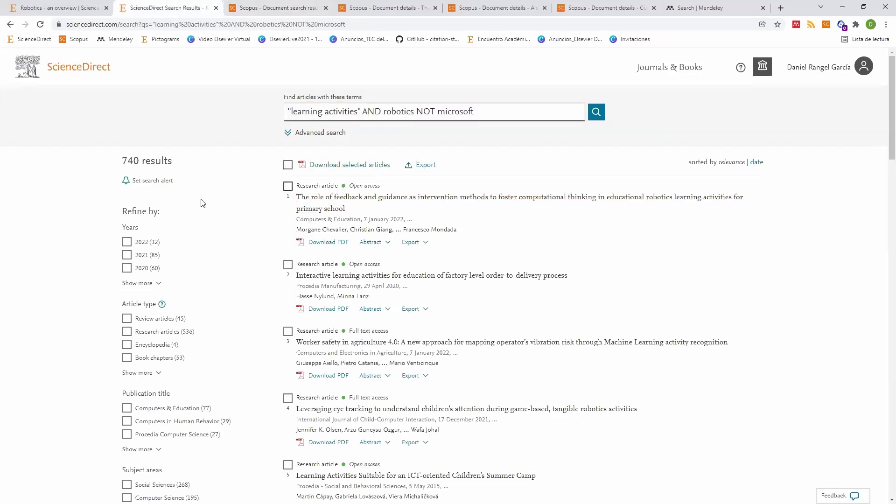
pyautogui.click(288, 186)
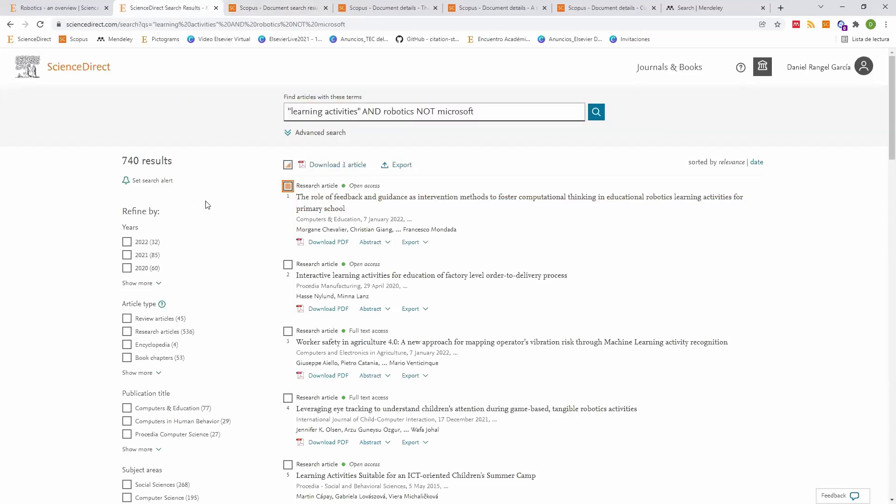
pyautogui.click(816, 69)
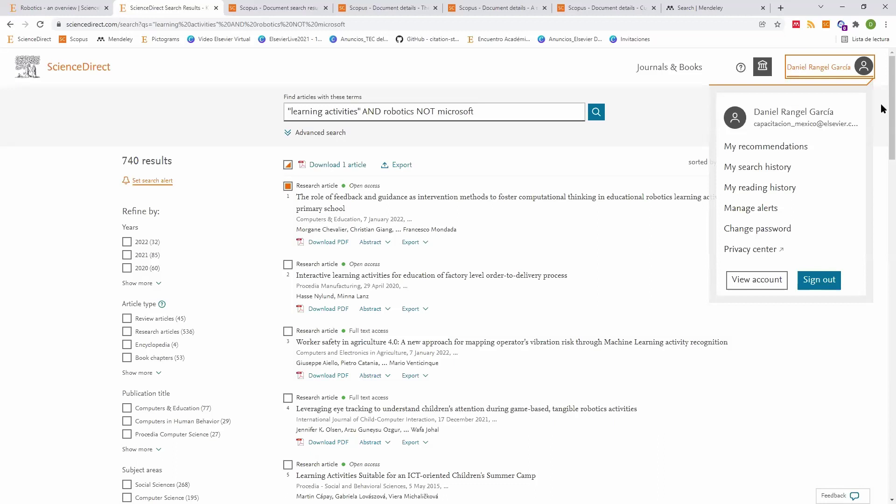
pyautogui.click(465, 234)
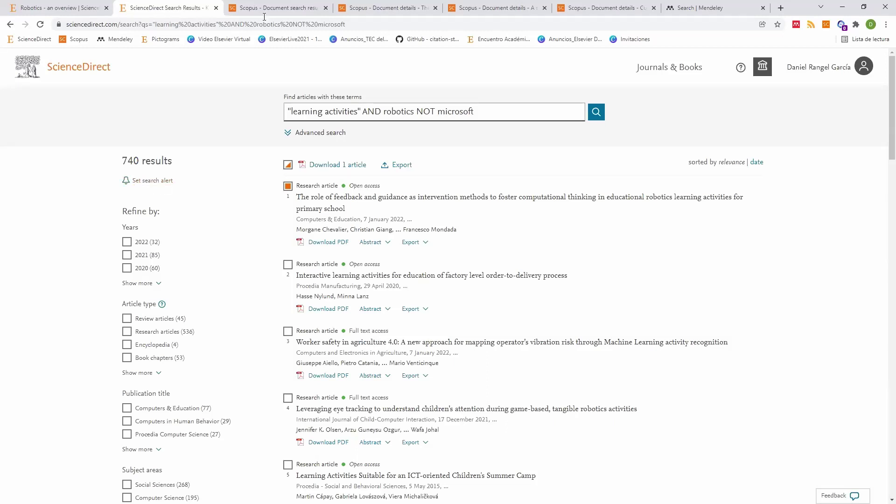
pyautogui.hotkey('ctrl', 'Tab')
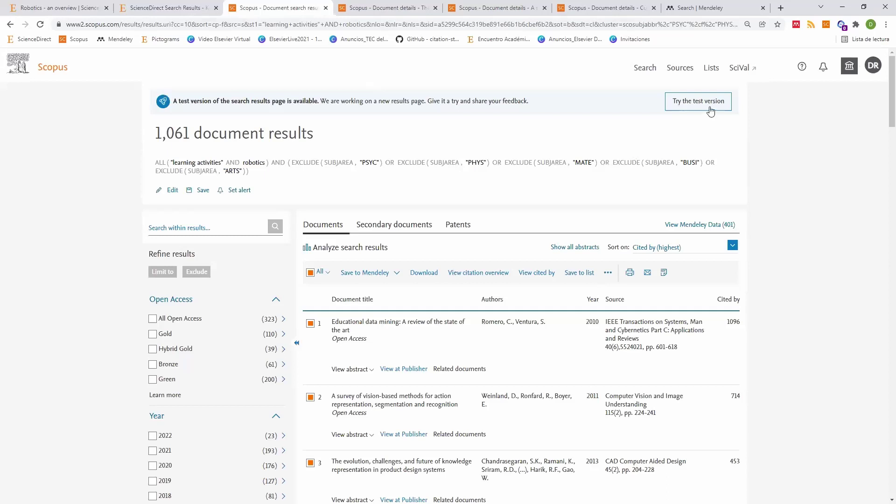
pyautogui.hotkey('ctrl', 'shift', 'Tab')
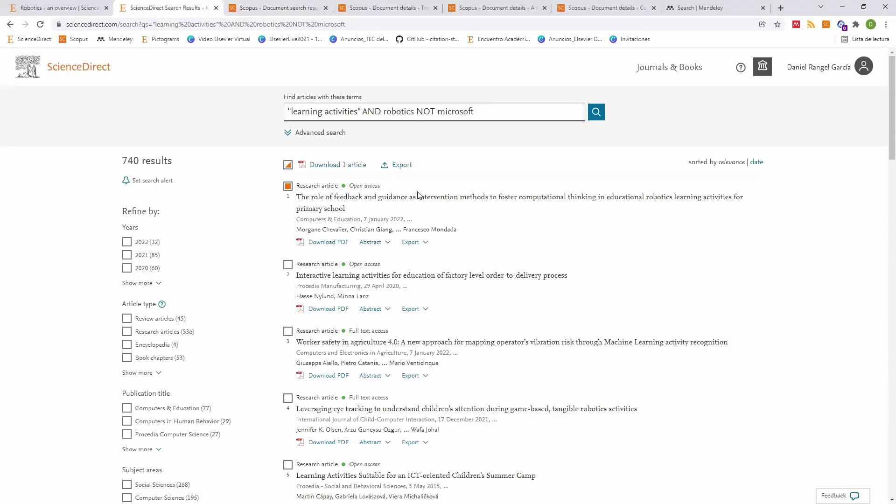
pyautogui.click(288, 166)
pyautogui.click(288, 165)
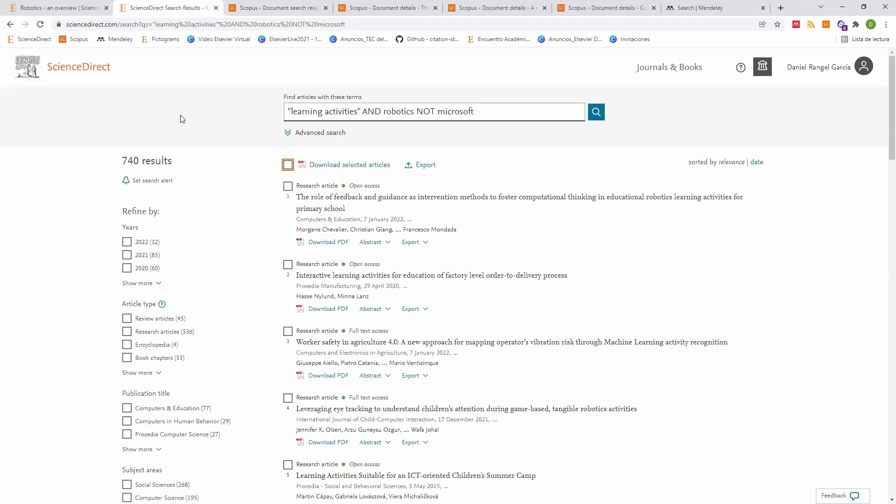
pyautogui.click(268, 9)
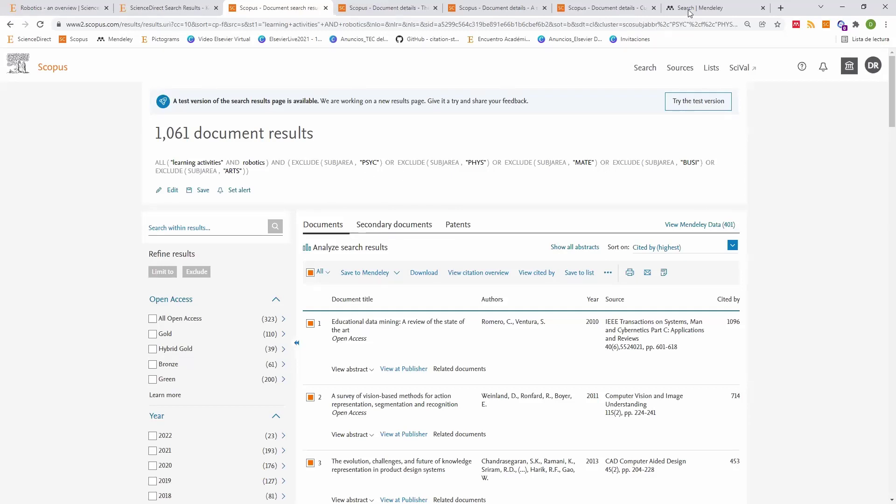
# Step: Accept all Mendeley cookies and search the catalogue for 'medicina', getting 89,714 results
pyautogui.hotkey('ctrl', '9')
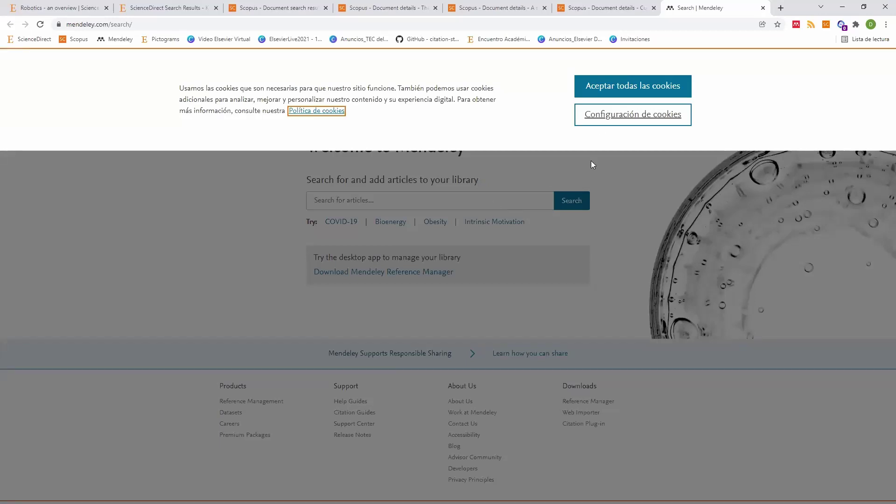
pyautogui.click(617, 88)
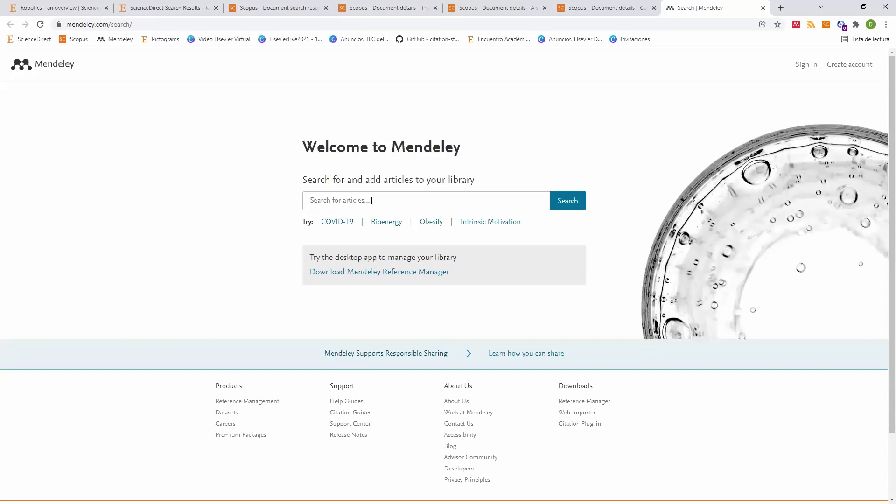
pyautogui.click(372, 200)
pyautogui.write('medicina')
pyautogui.press('Return')
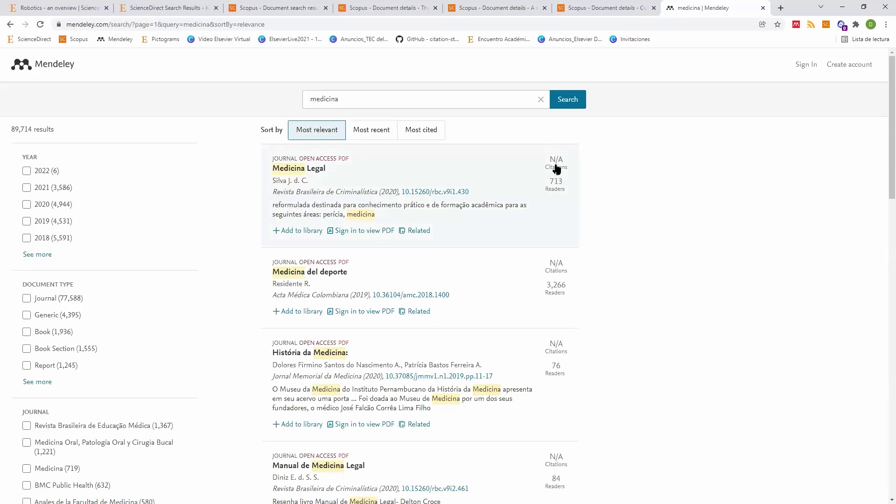
# Step: Change the Mendeley search term to 'medicine' and scroll through the 1,747,342 results
pyautogui.click(345, 99)
pyautogui.scroll(-5, 392, 168)
pyautogui.scroll(5, 380, 104)
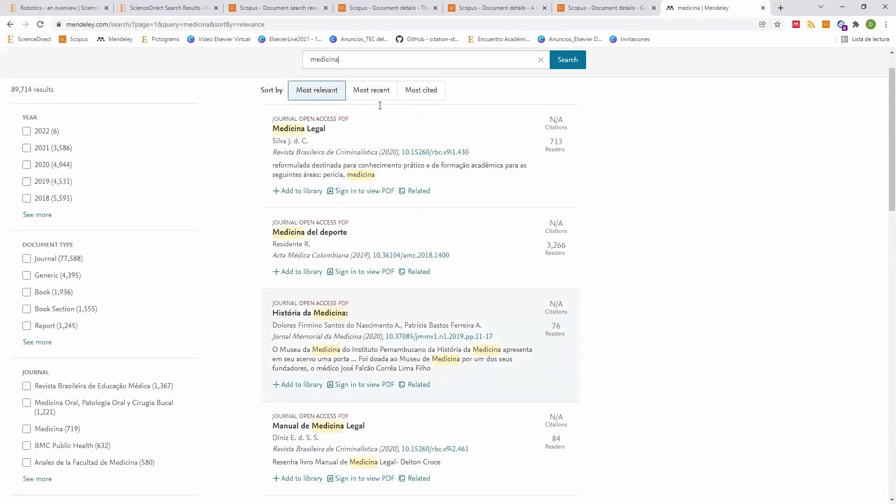
pyautogui.click(380, 105)
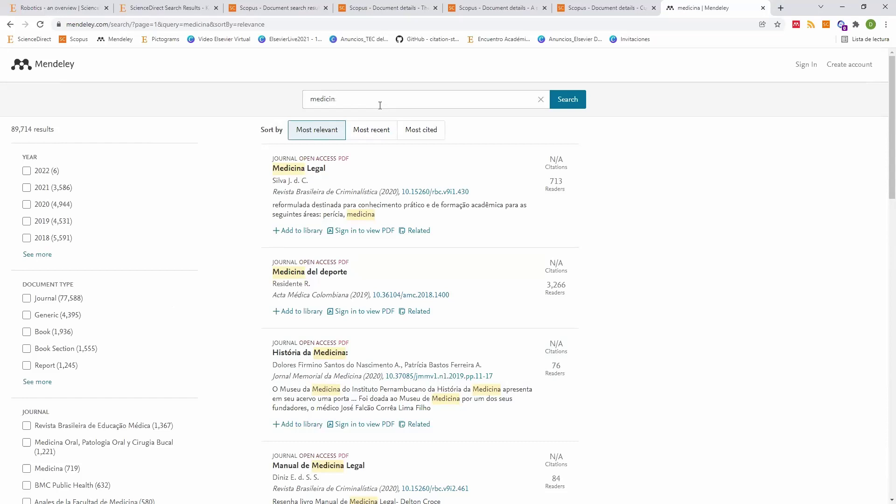
pyautogui.write('e')
pyautogui.press('Return')
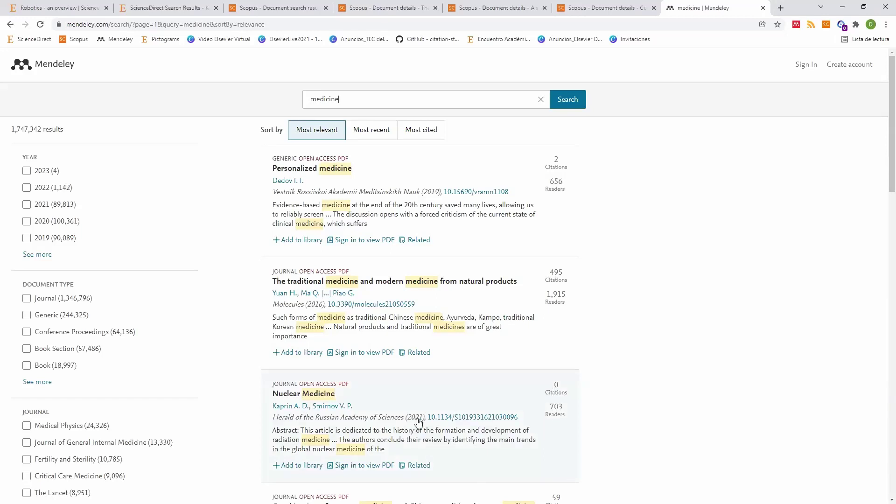
pyautogui.scroll(-3, 559, 225)
pyautogui.scroll(-3, 586, 344)
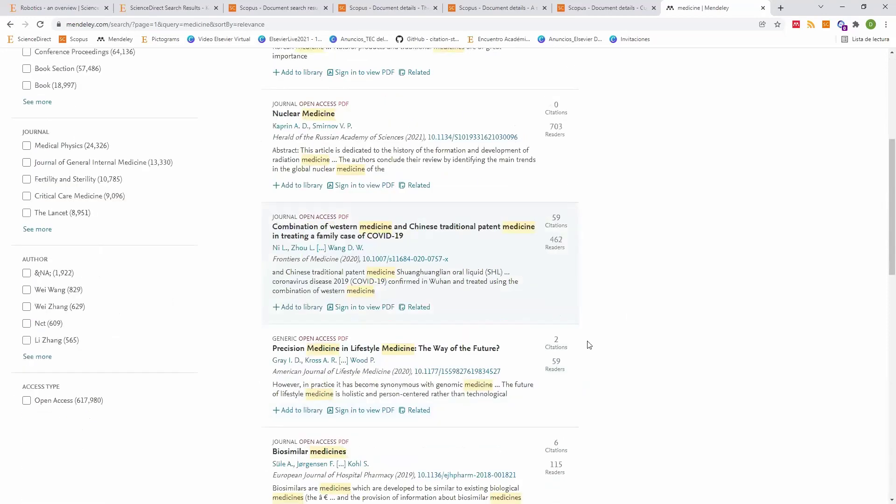
pyautogui.scroll(-4, 578, 350)
pyautogui.scroll(-7, 577, 351)
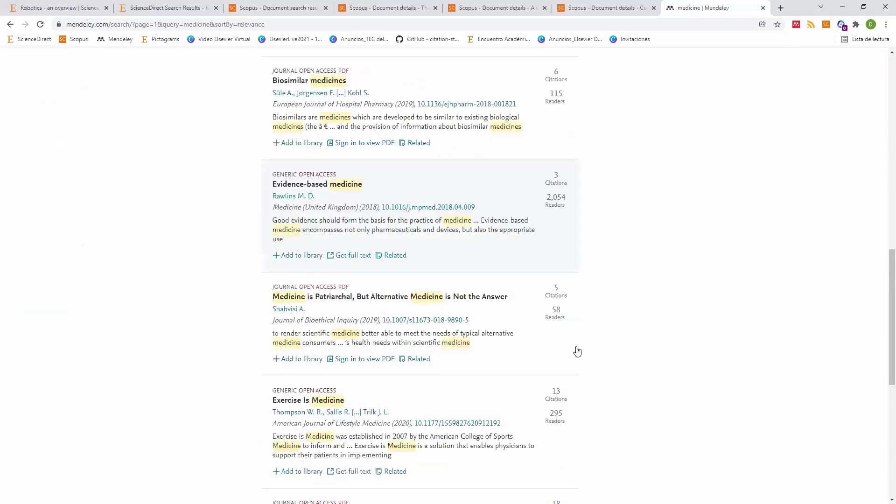
pyautogui.scroll(7, 578, 351)
pyautogui.scroll(10, 577, 351)
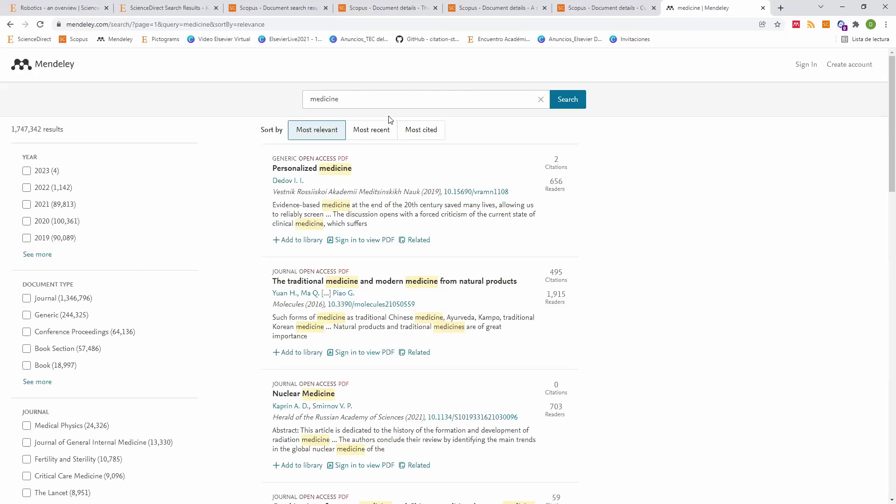
# Step: Sign in to Mendeley, view the All References library, then return to the 1,061-result Scopus list
pyautogui.click(811, 66)
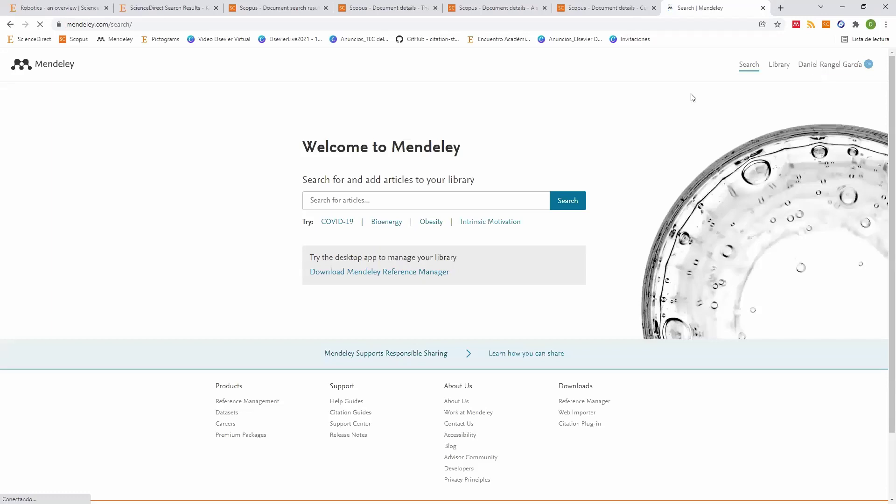
pyautogui.click(782, 71)
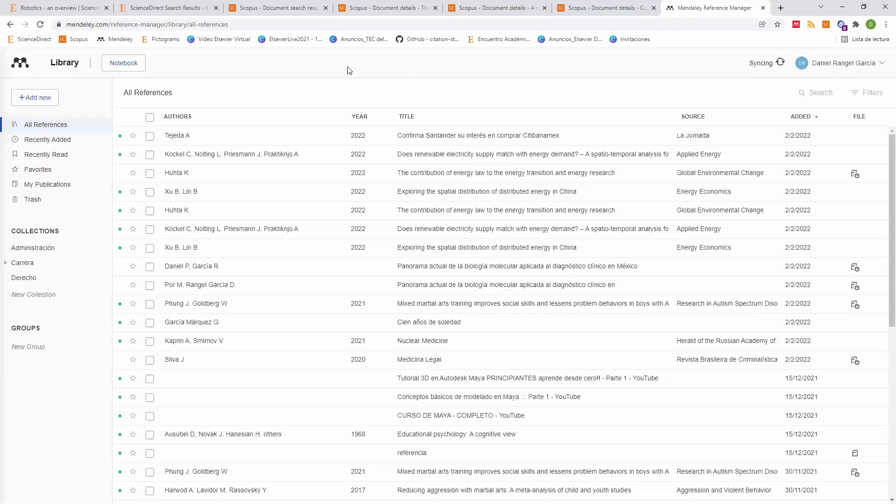
pyautogui.click(259, 8)
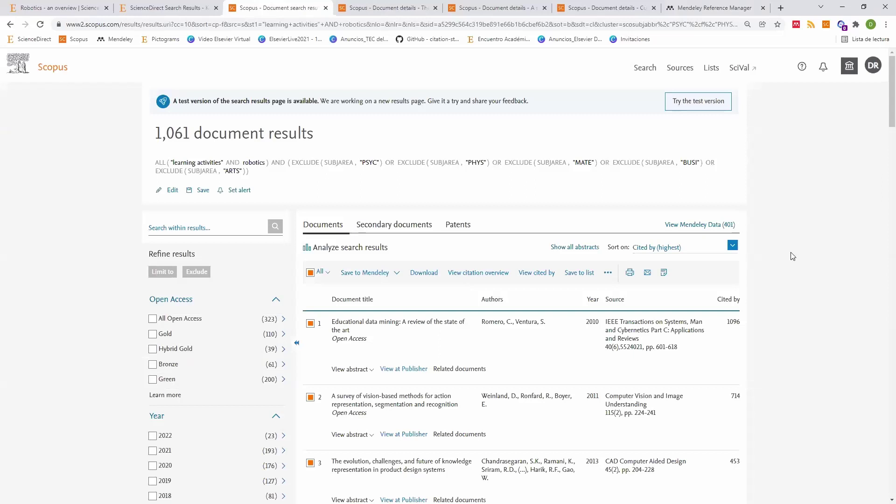
# Step: Open the 'Educational data mining' review's record and the help link beside its Views count
pyautogui.scroll(-1, 445, 273)
pyautogui.scroll(-1, 444, 273)
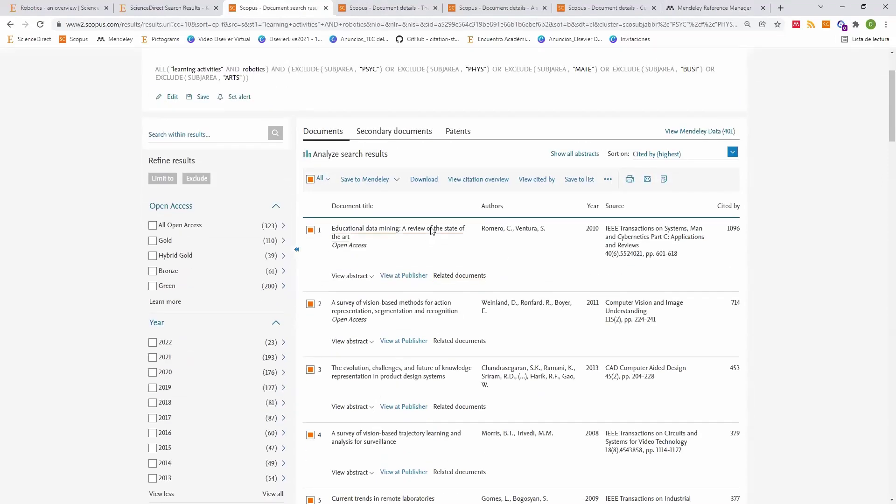
pyautogui.click(432, 230)
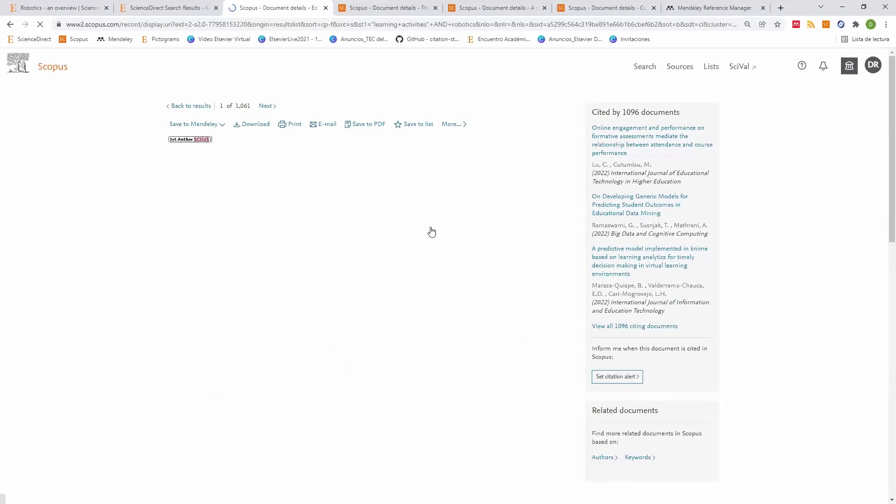
pyautogui.scroll(-4, 432, 231)
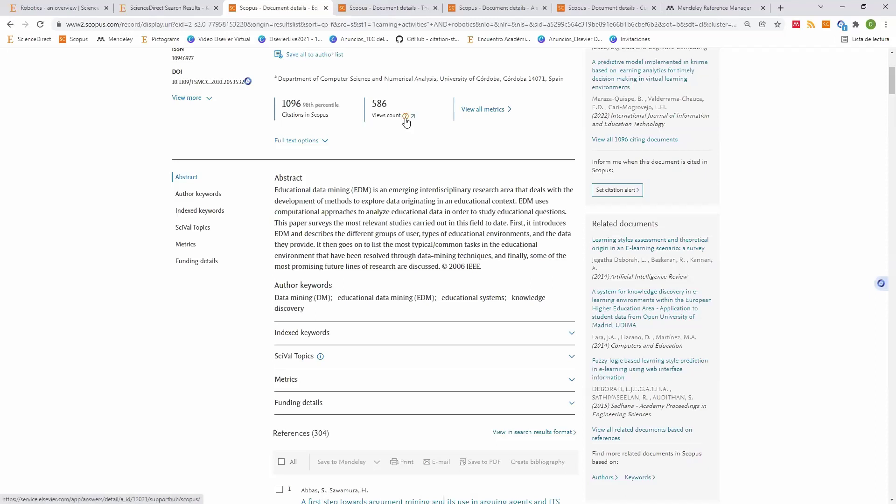
pyautogui.click(406, 117)
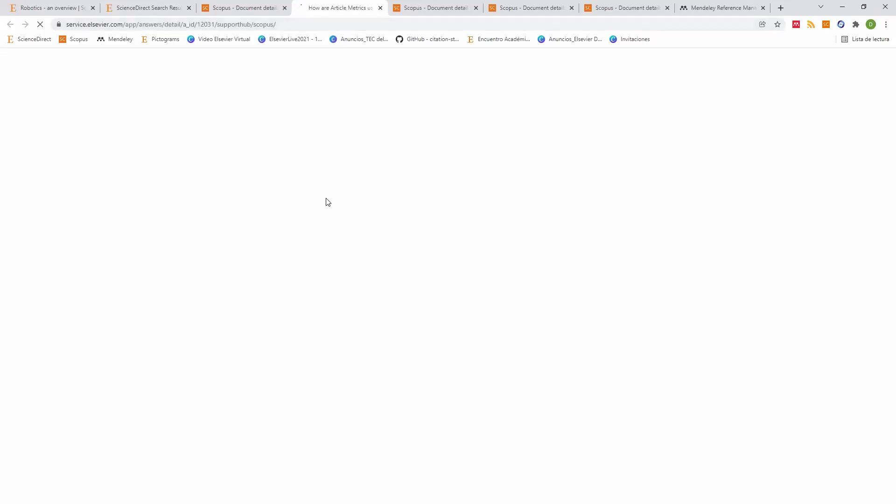
# Step: Close the 'How are Article Metrics used in Scopus?' help tab, back to the record's metrics
pyautogui.scroll(-8, 362, 206)
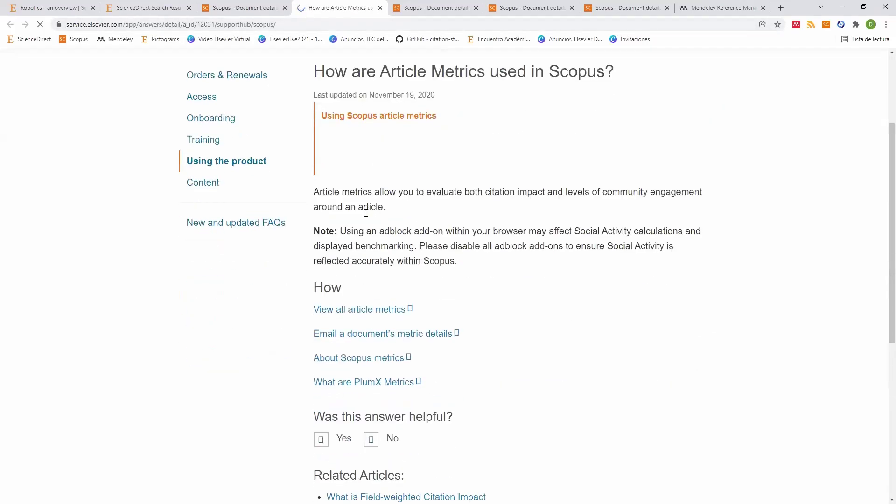
pyautogui.scroll(7, 370, 144)
pyautogui.scroll(1, 357, 46)
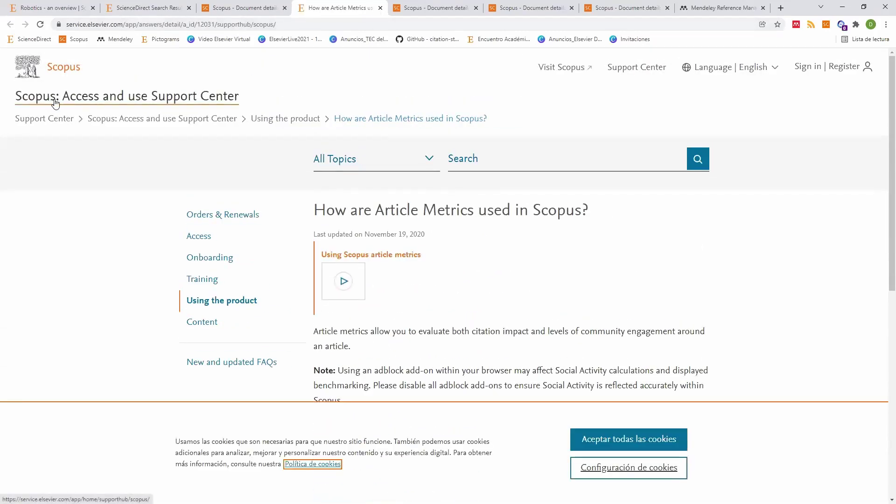
pyautogui.click(380, 8)
pyautogui.scroll(-5, 515, 150)
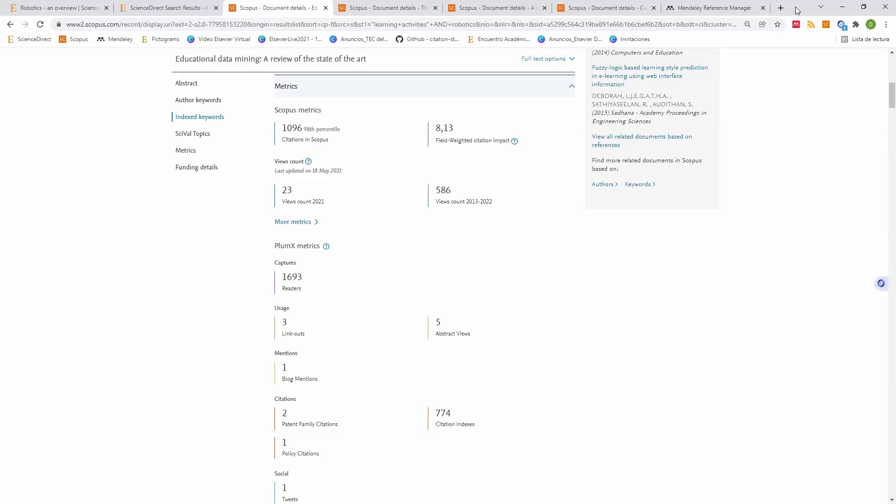
# Step: Search Google for 'soporte scopus' in a new browser tab
pyautogui.hotkey('ctrl', 't')
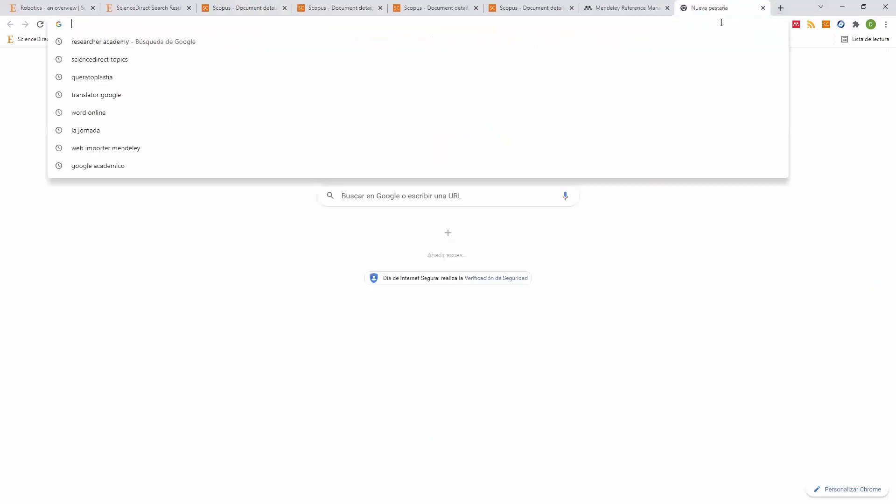
pyautogui.write('soporte scopus')
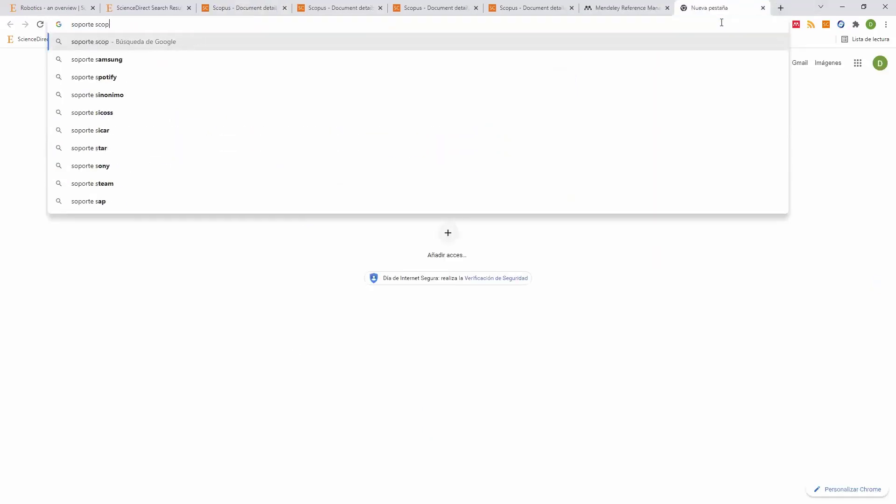
pyautogui.press('Return')
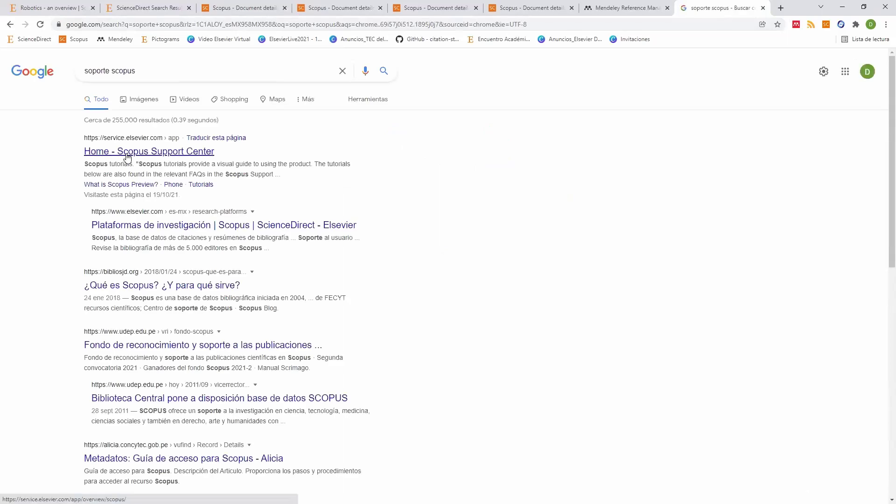
# Step: Copy the Field-Weighted citation impact label from Scopus and Google it with 'que es'
pyautogui.click(251, 8)
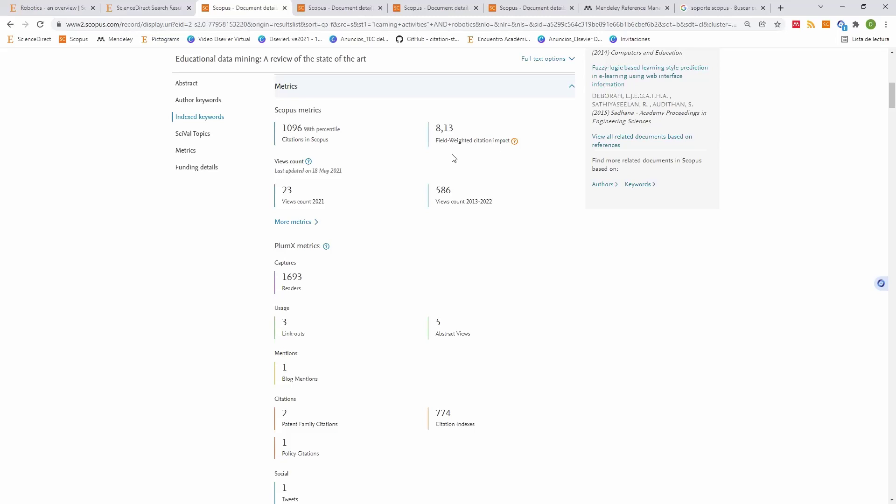
pyautogui.moveTo(437, 142); pyautogui.dragTo(508, 153)
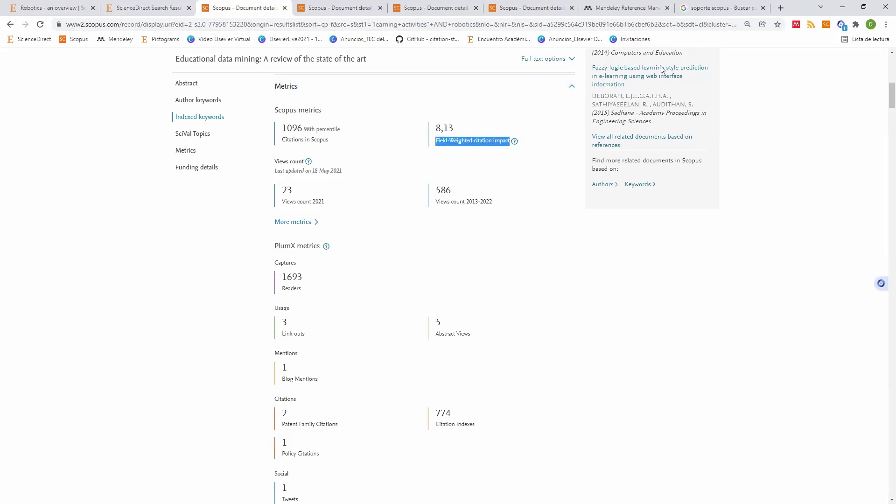
pyautogui.hotkey('ctrl', '9')
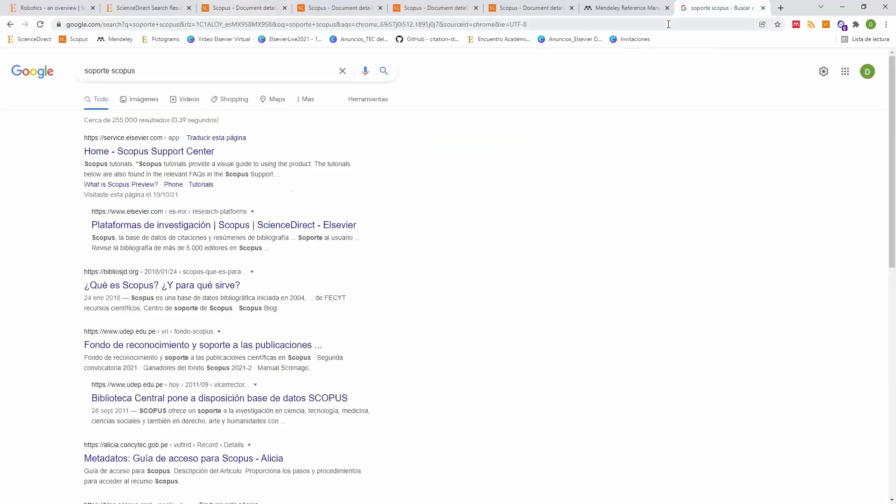
pyautogui.click(668, 25)
pyautogui.hotkey('ctrl', 'a')
pyautogui.write('Field-Weighted citation impact')
pyautogui.write('que es')
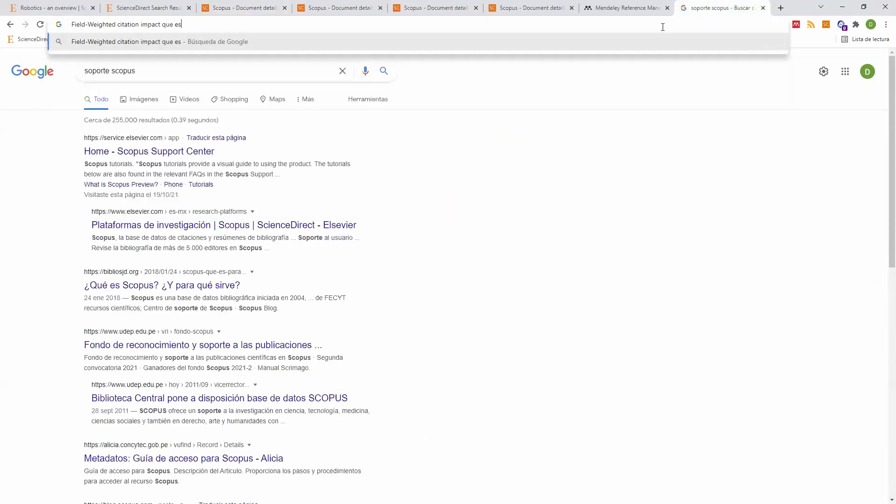
pyautogui.press('Return')
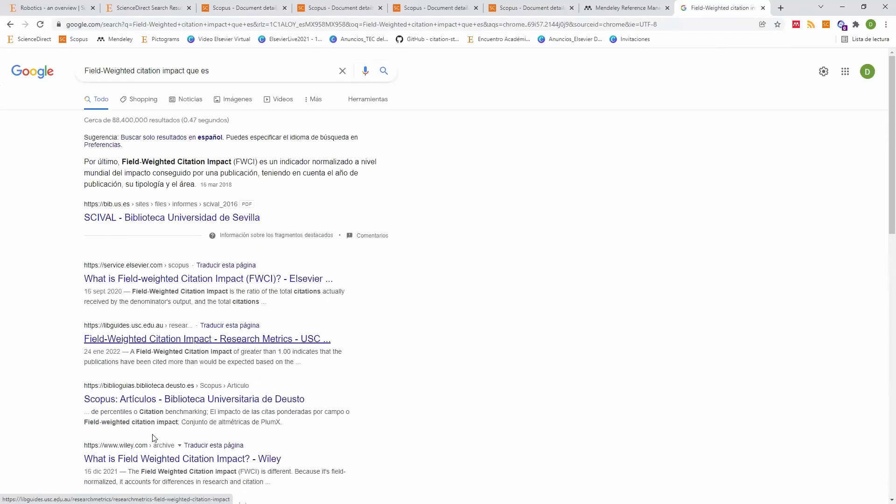
pyautogui.click(232, 11)
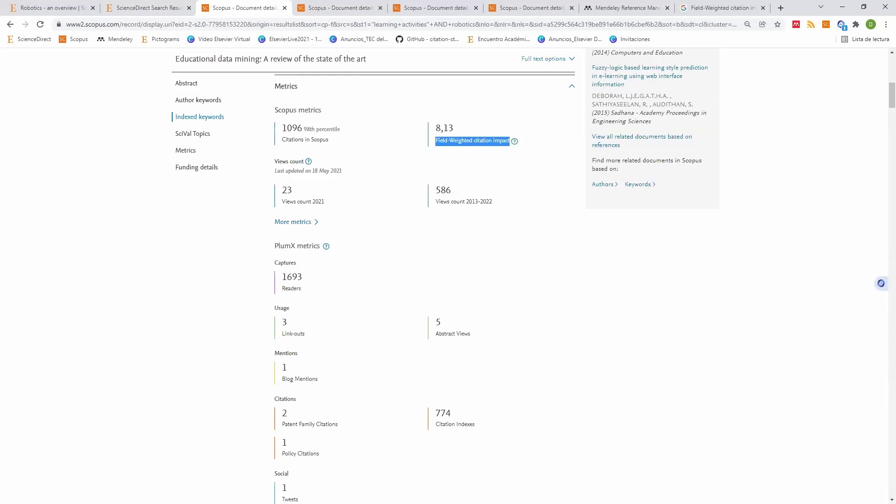
# Step: Return to the 1,061-result Scopus list, glancing at ScienceDirect's 740 results and Mendeley's library
pyautogui.click(10, 23)
pyautogui.click(9, 23)
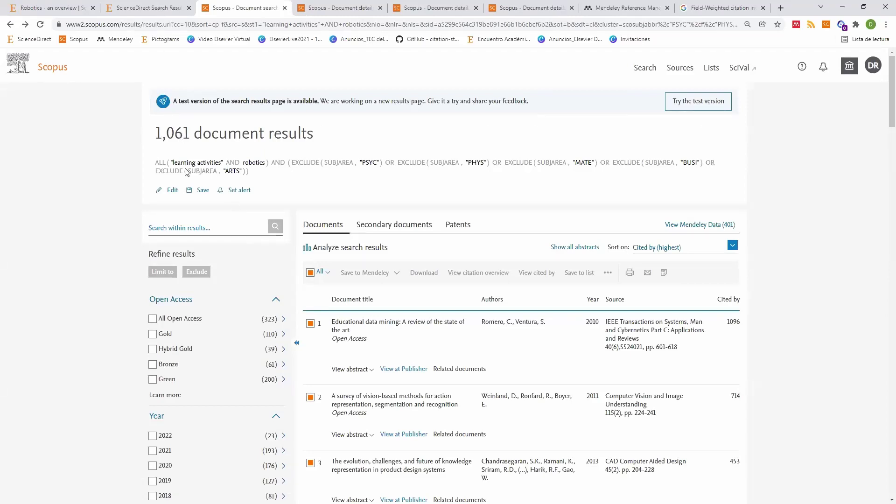
pyautogui.hotkey('ctrl', 'shift', 'Tab')
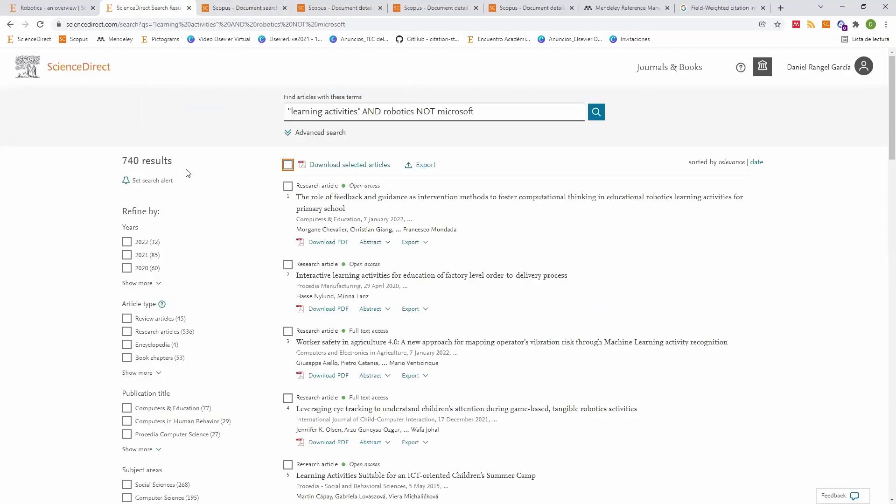
pyautogui.click(249, 15)
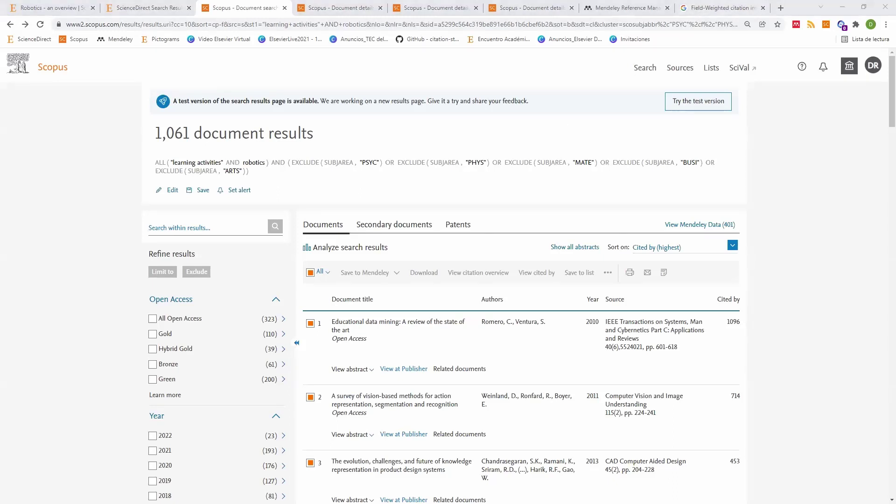
pyautogui.hotkey('ctrl', '7')
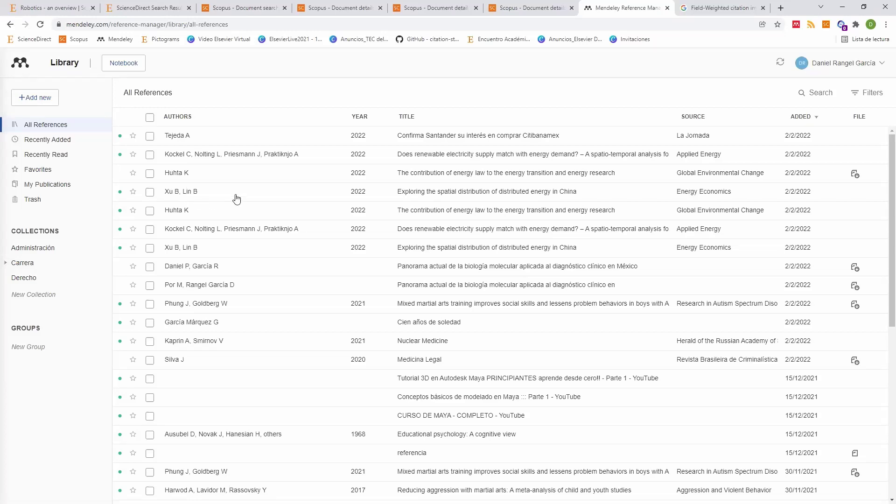
pyautogui.click(147, 8)
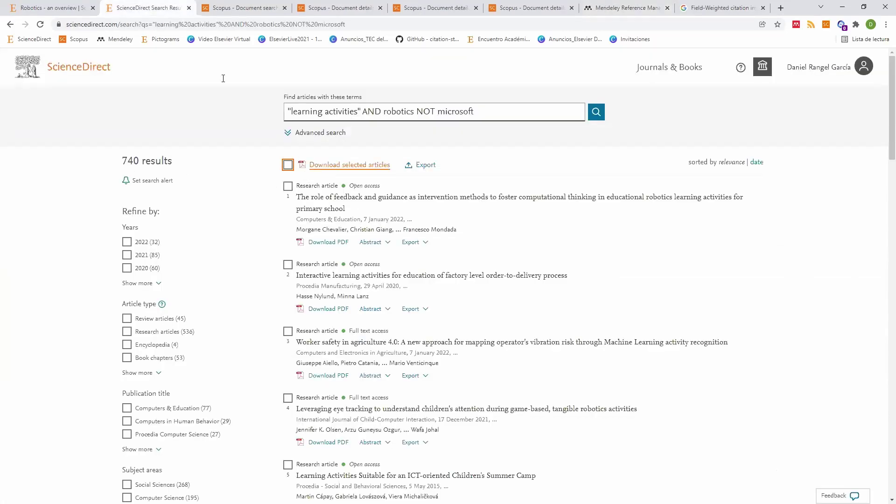
pyautogui.click(243, 8)
pyautogui.hotkey('ctrl', 'shift', 'Tab')
pyautogui.click(236, 7)
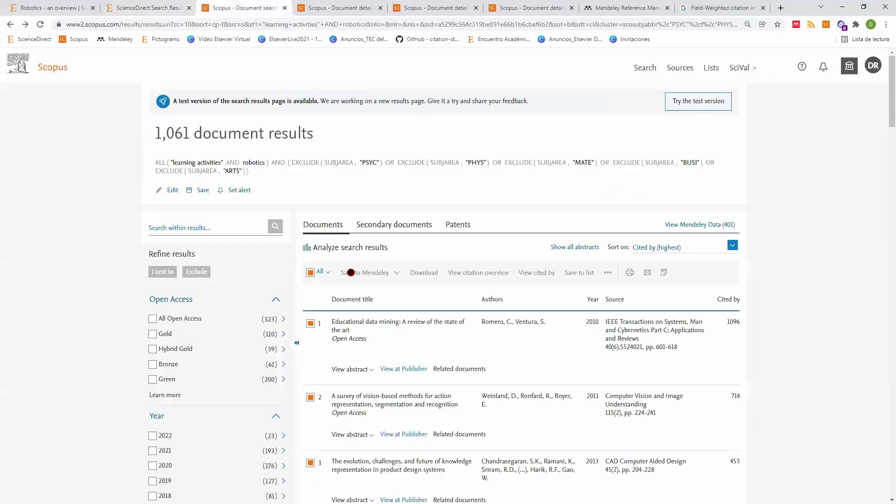
# Step: Try exporting all 1,061 results to Mendeley and dismiss the over-500 limit dialog
pyautogui.click(310, 273)
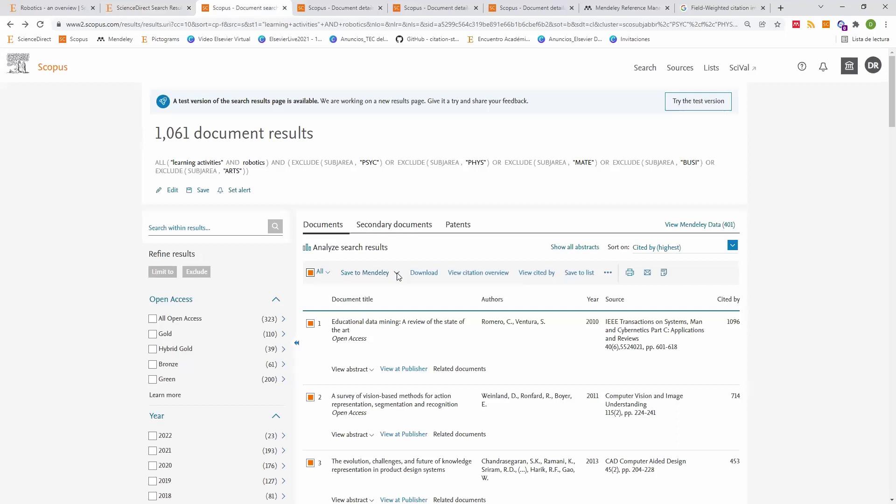
pyautogui.click(397, 274)
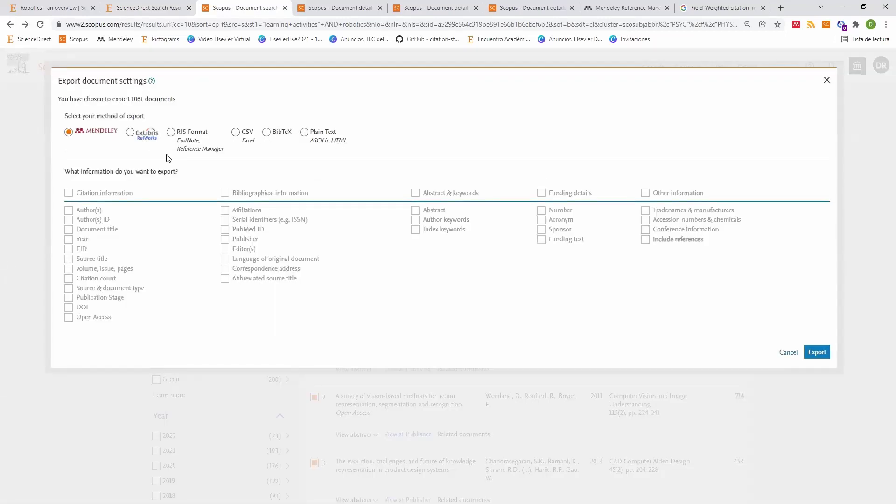
pyautogui.click(818, 353)
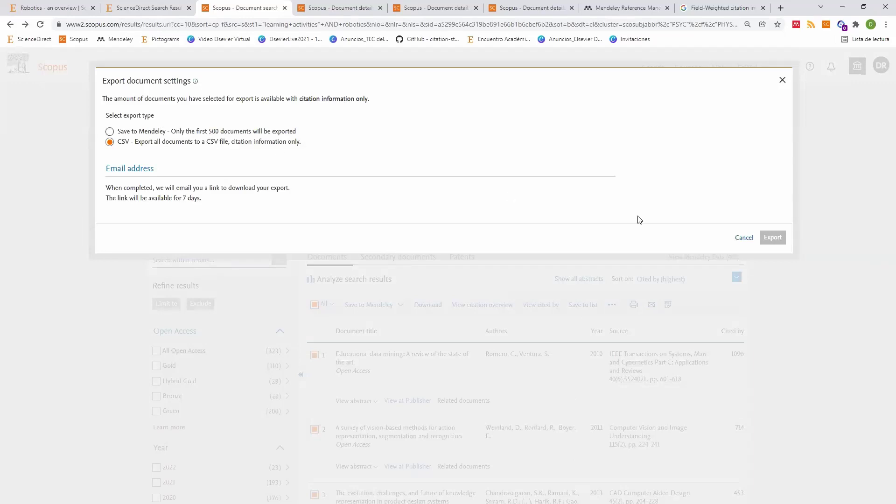
pyautogui.click(757, 260)
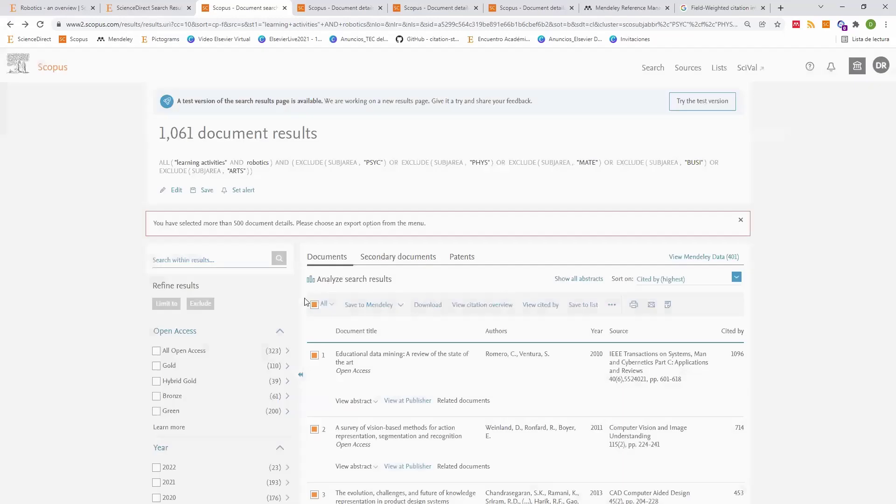
# Step: Deselect all results and tick only the top three most-cited documents
pyautogui.click(310, 306)
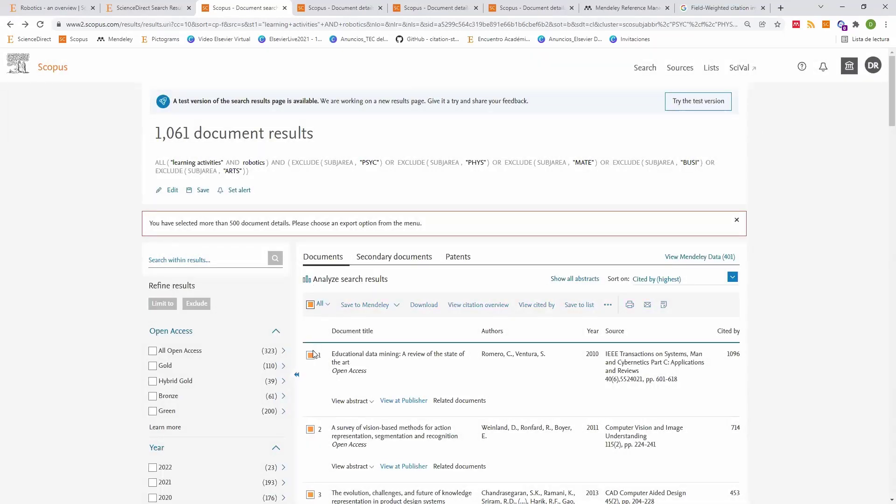
pyautogui.click(310, 356)
pyautogui.click(310, 430)
pyautogui.scroll(-1, 348, 427)
pyautogui.scroll(-1, 347, 427)
pyautogui.click(310, 402)
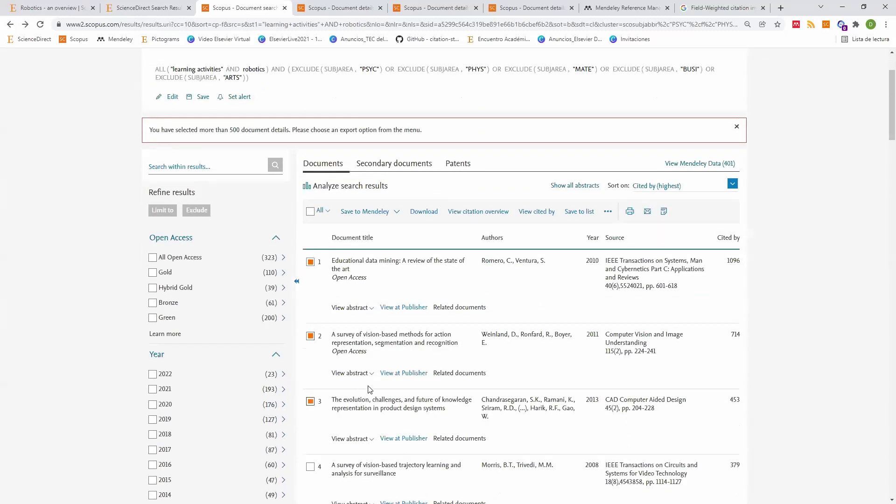
pyautogui.scroll(3, 370, 389)
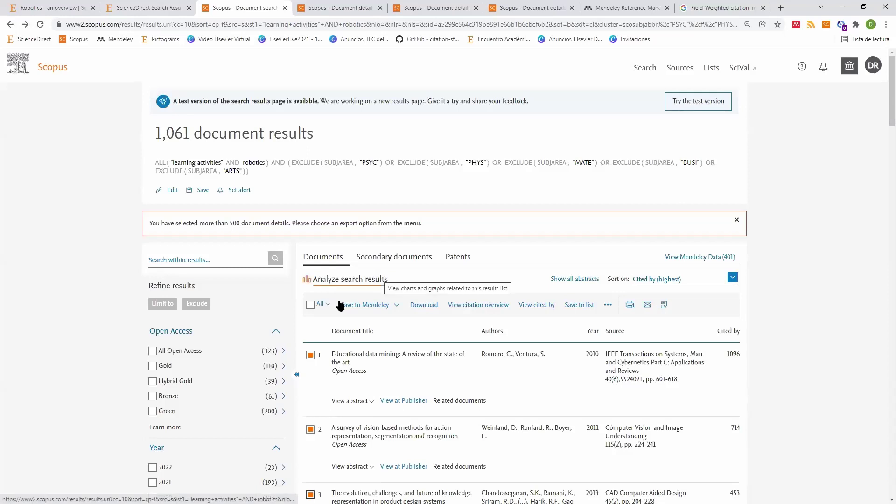
# Step: Save the three selected results to Mendeley and sync the Mendeley library
pyautogui.click(374, 306)
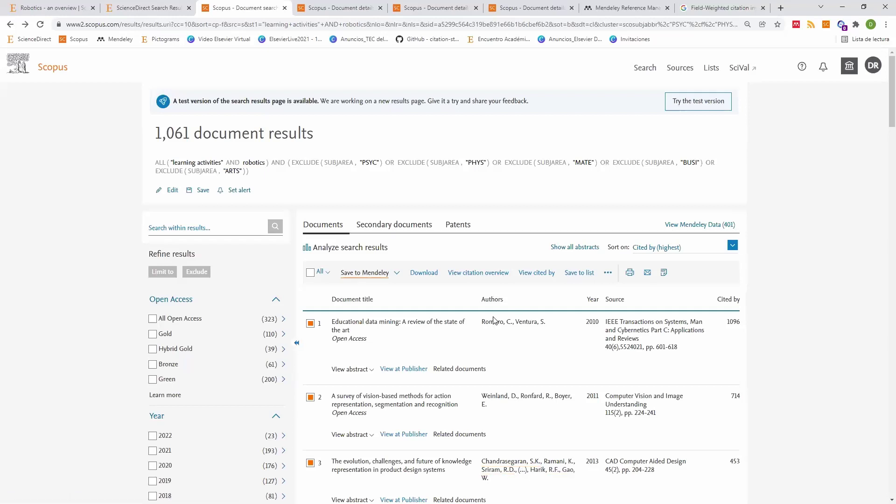
pyautogui.click(621, 8)
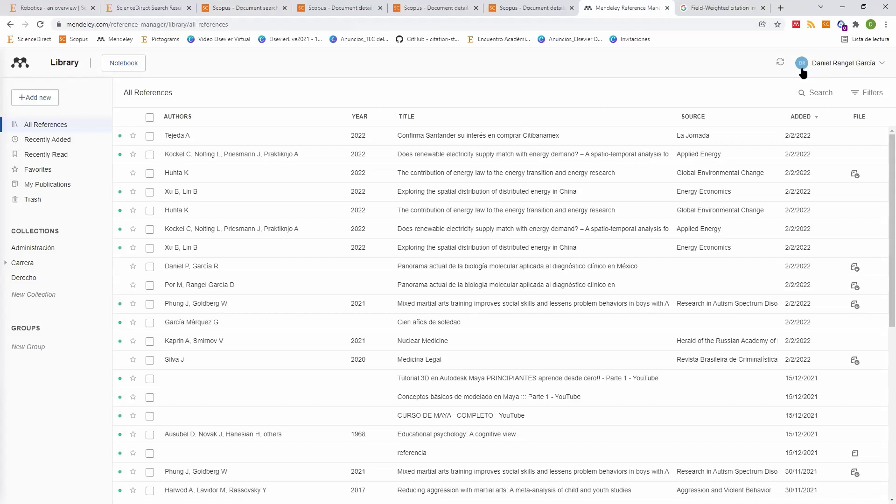
pyautogui.click(780, 65)
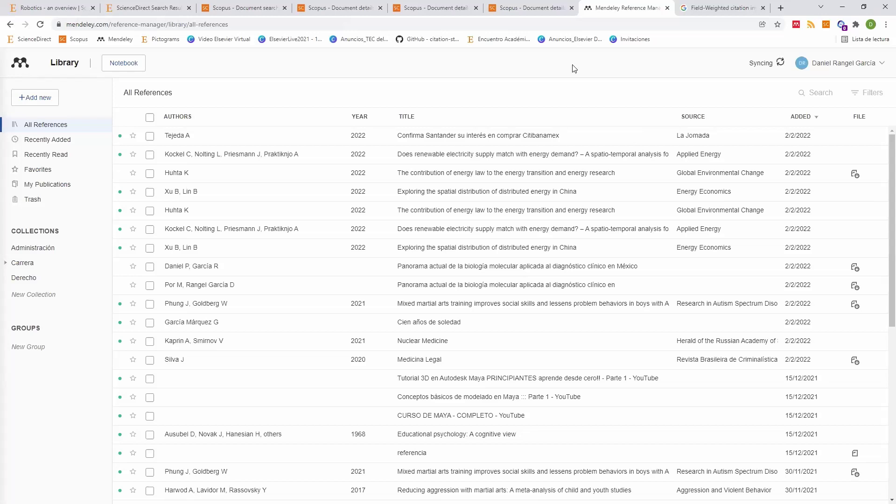
# Step: Close the three Scopus document-detail tabs, leaving the results list showing
pyautogui.click(529, 11)
pyautogui.click(572, 8)
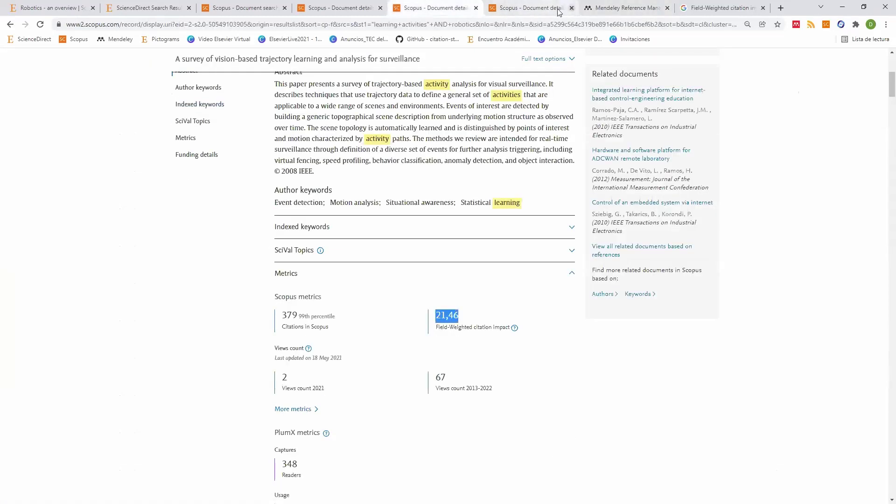
pyautogui.click(476, 8)
pyautogui.click(343, 9)
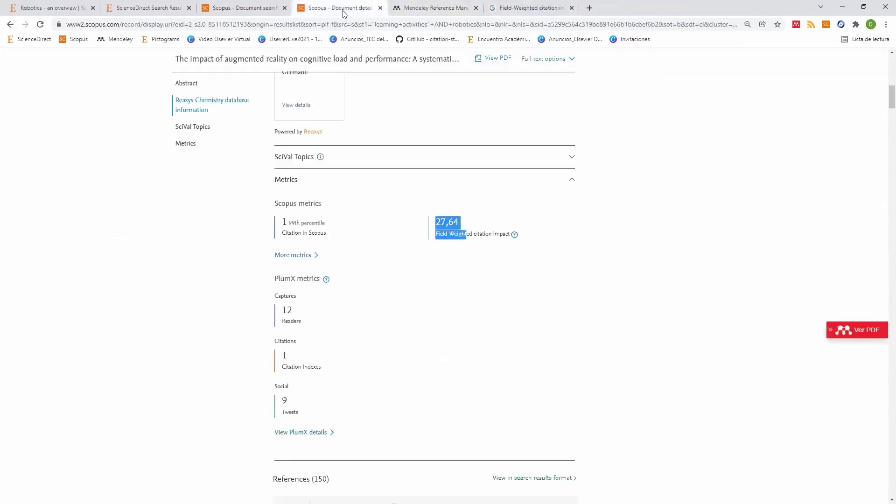
pyautogui.click(380, 8)
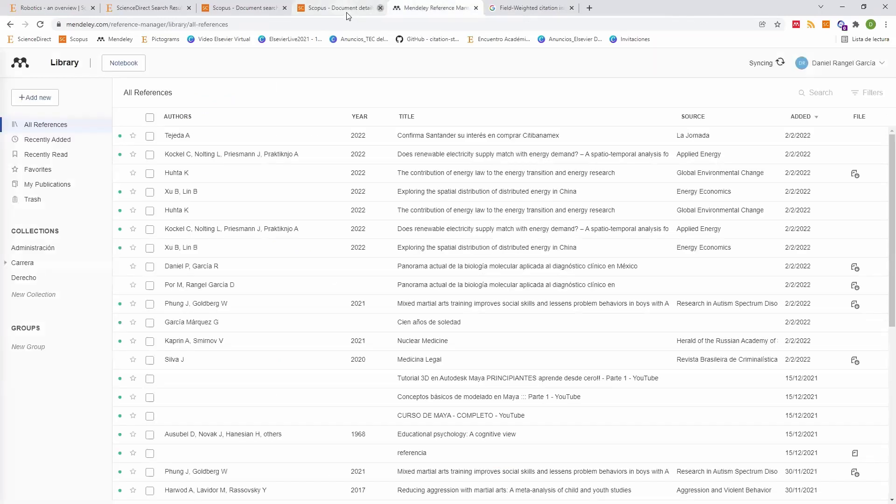
pyautogui.click(258, 9)
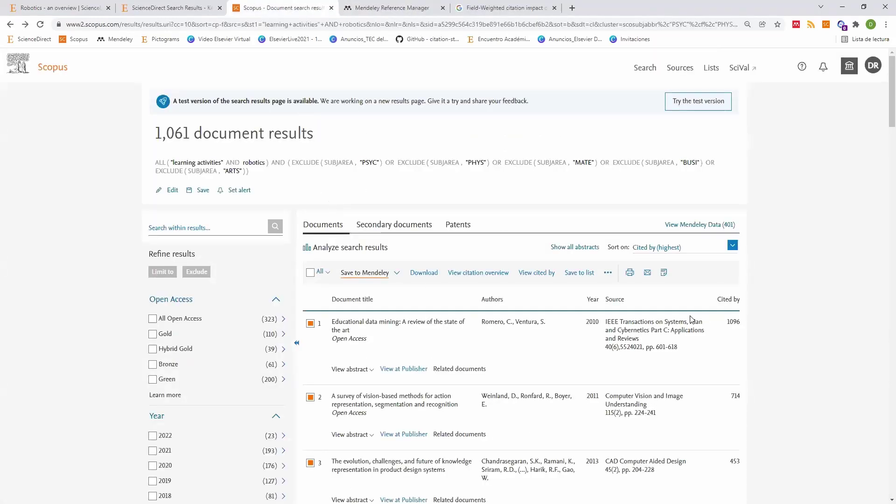
# Step: Export the three selected documents to Mendeley and check the library for them
pyautogui.click(397, 273)
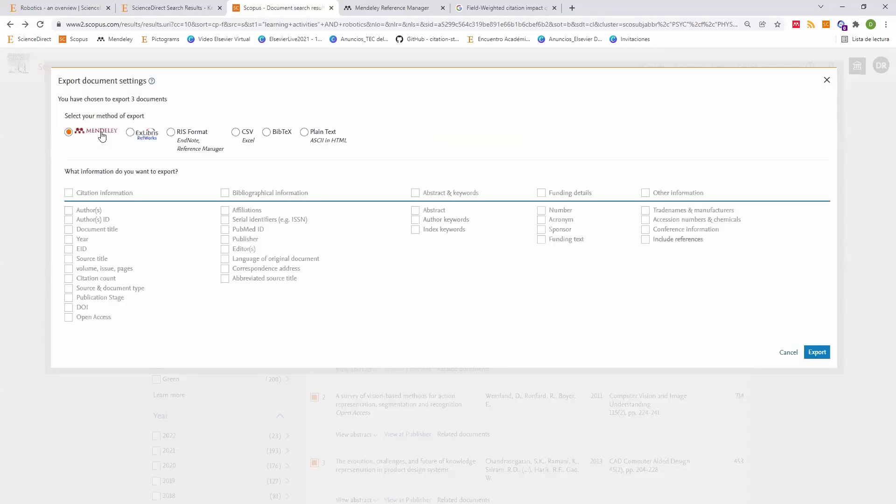
pyautogui.click(817, 353)
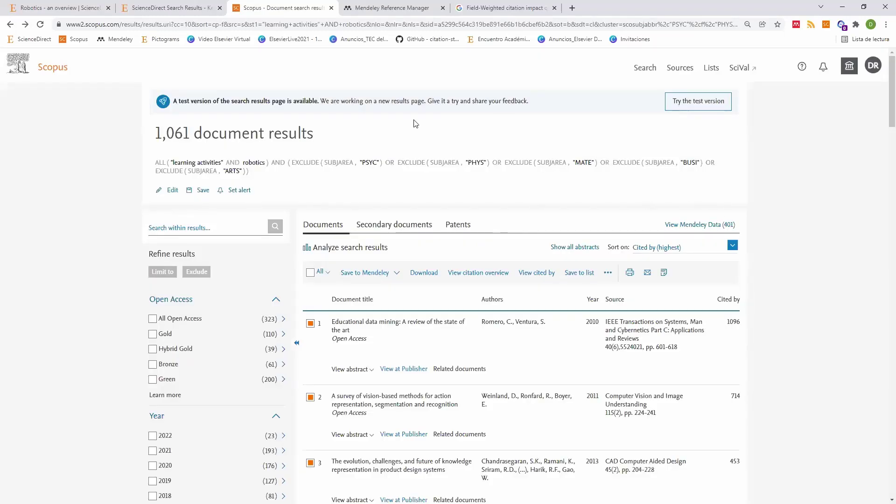
pyautogui.click(391, 6)
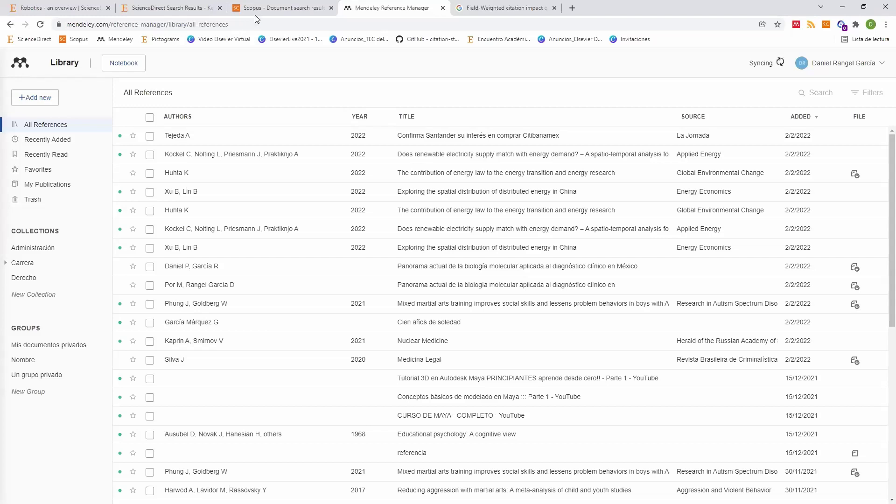
# Step: Highlight Scopus's test-version notice sentence, then check the Mendeley library again
pyautogui.click(279, 8)
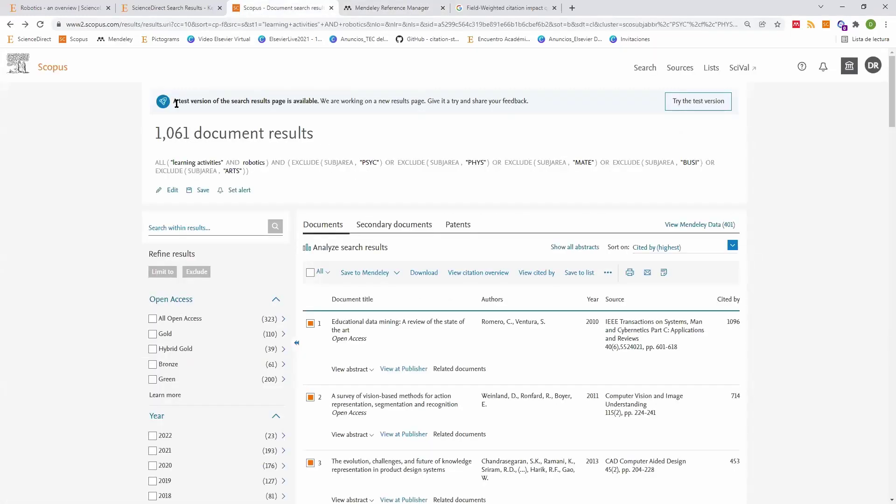
pyautogui.moveTo(177, 103); pyautogui.dragTo(553, 101)
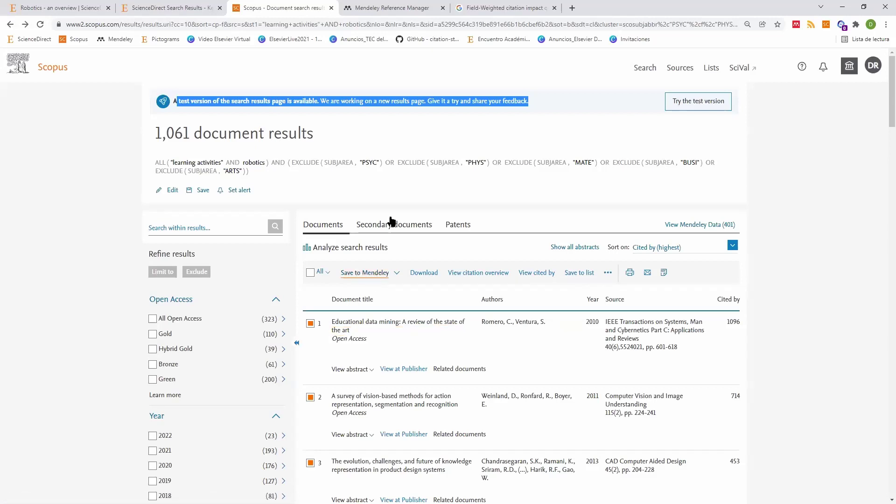
pyautogui.click(392, 8)
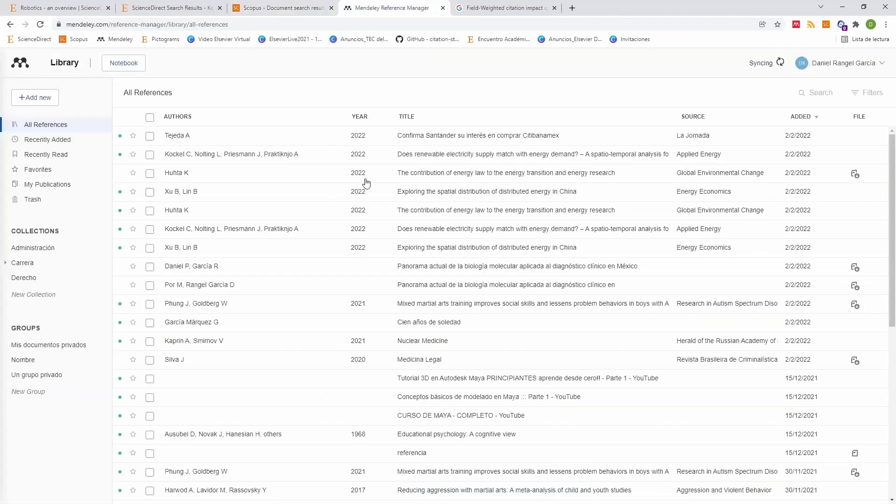
# Step: Mark the first two 'learning activities' robotics results and review their citation export formats without exporting
pyautogui.click(182, 8)
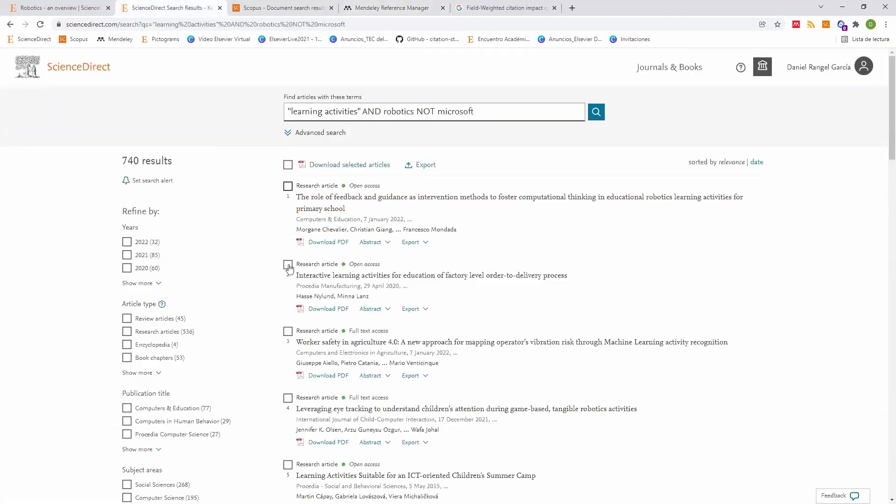
pyautogui.click(288, 186)
pyautogui.click(287, 264)
pyautogui.click(404, 165)
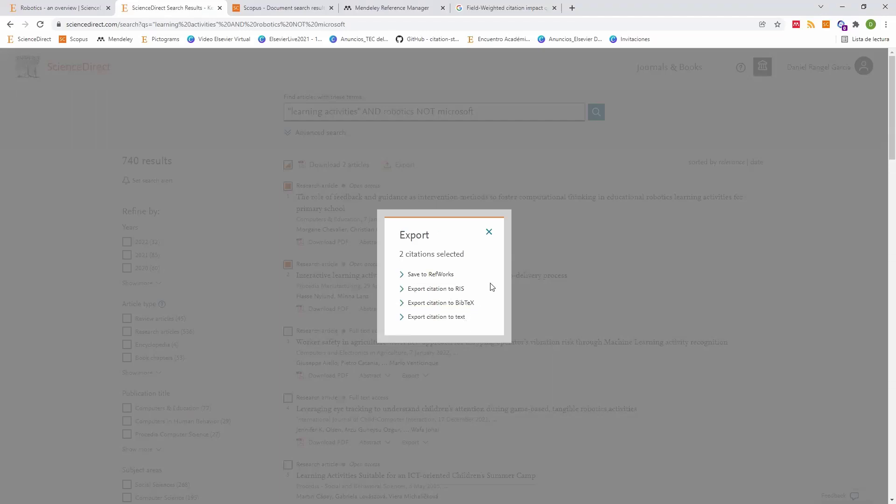
pyautogui.click(490, 232)
pyautogui.click(559, 231)
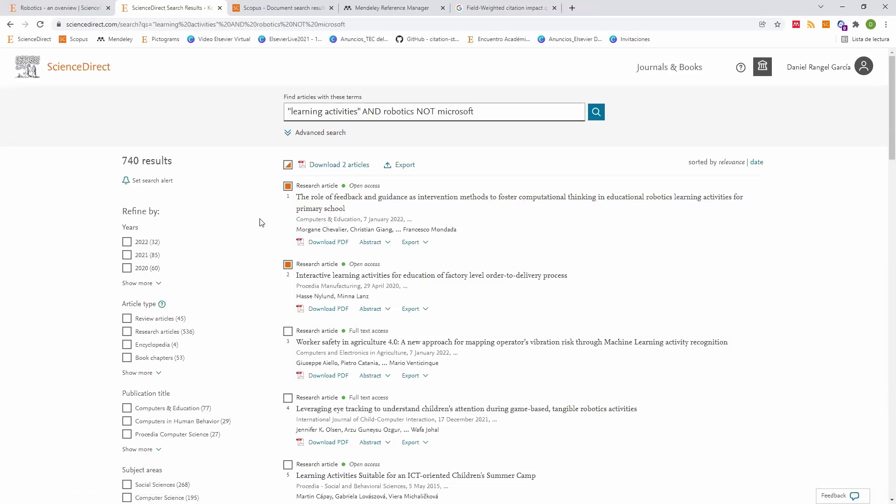
# Step: Download result 1's PDF, close its Enhanced Reader tab, and go to the Mendeley library
pyautogui.click(322, 242)
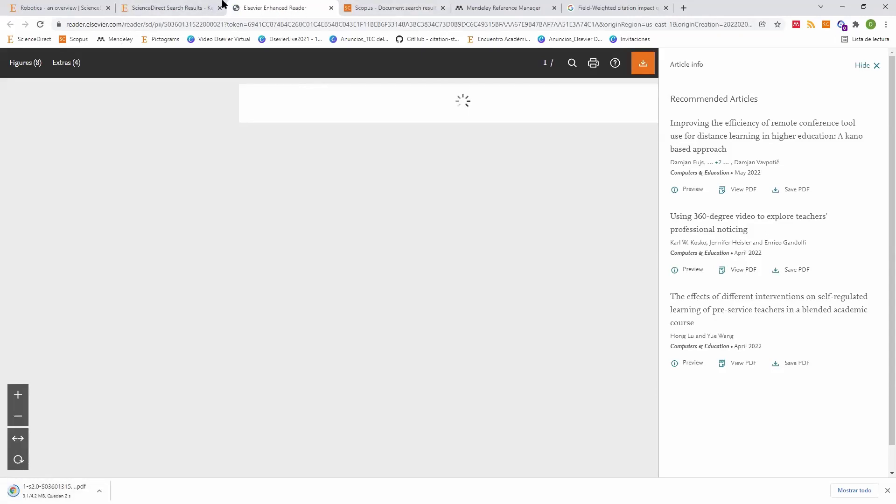
pyautogui.hotkey('ctrl', 'w')
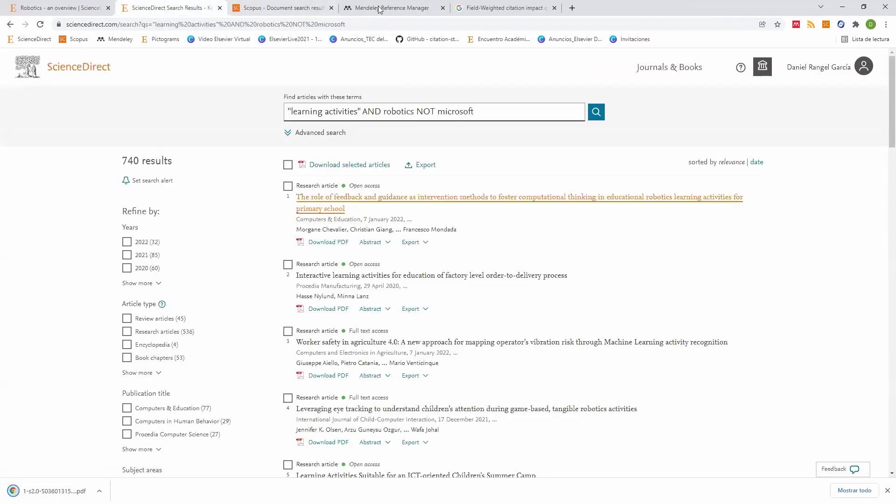
pyautogui.hotkey('ctrl', '4')
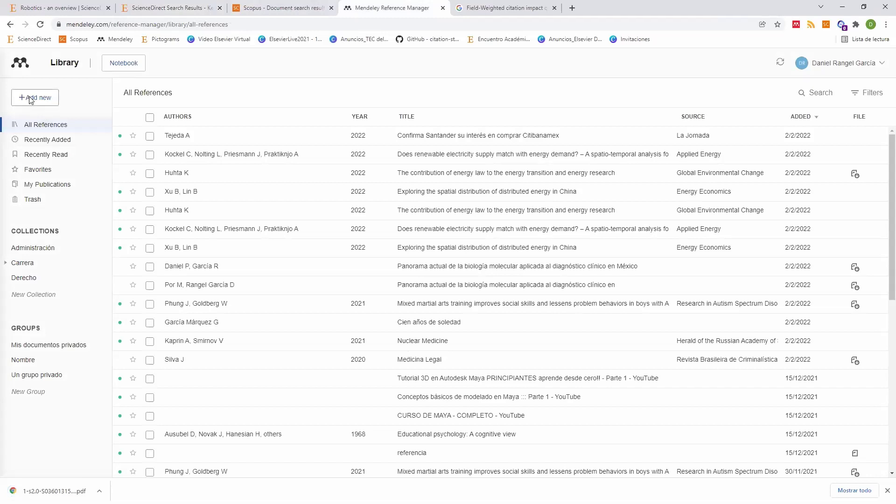
# Step: Upload the downloaded 4.2 MB article PDF from Descargas into Mendeley via Add new > File(s) from computer
pyautogui.click(30, 102)
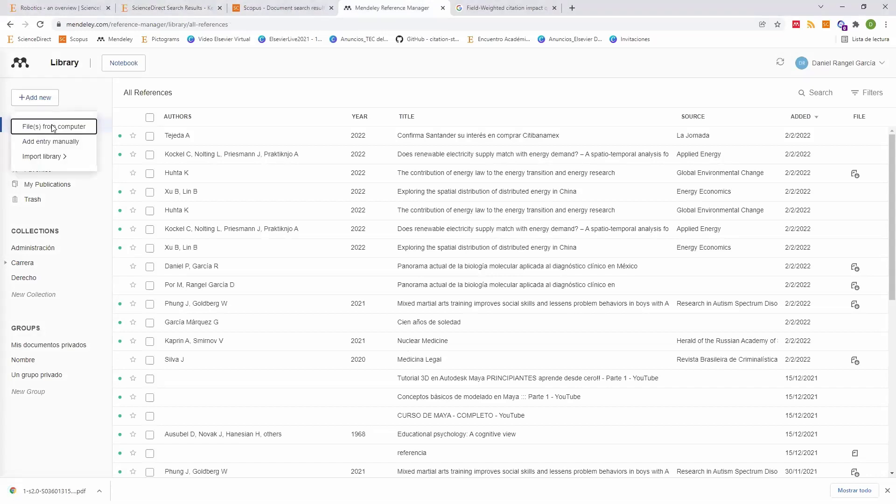
pyautogui.click(62, 130)
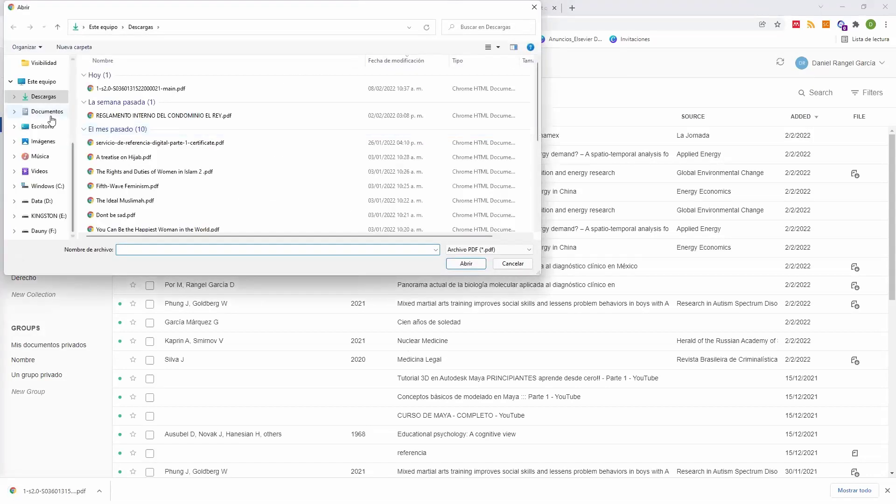
pyautogui.doubleClick(140, 88)
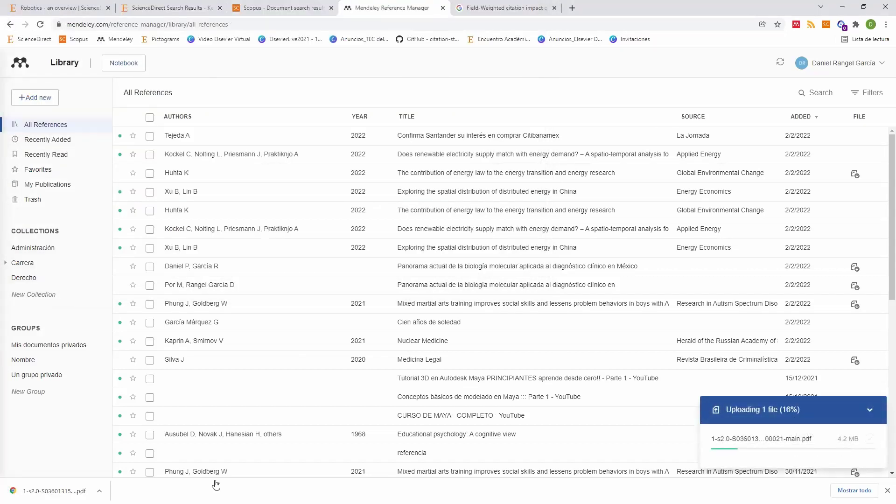
pyautogui.click(100, 490)
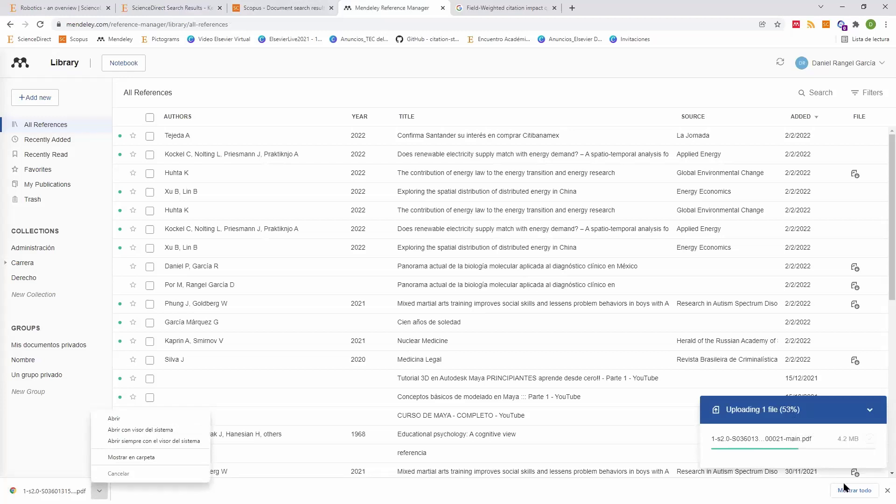
pyautogui.click(887, 490)
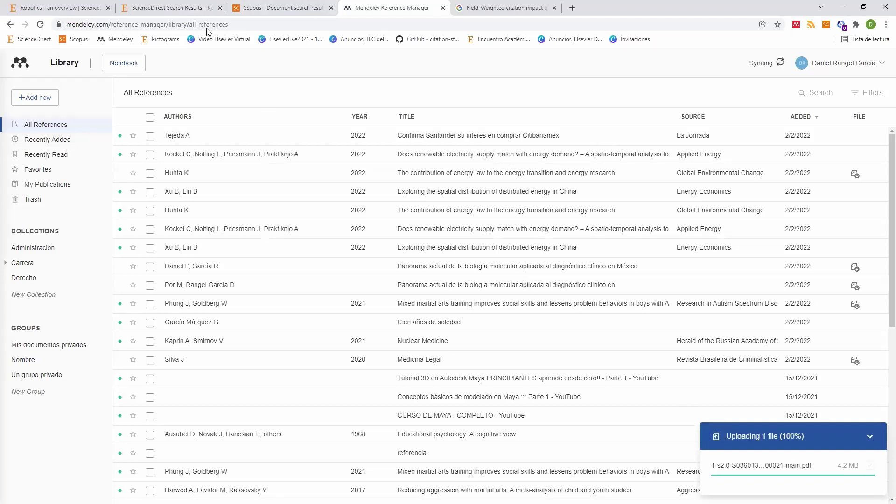
pyautogui.hotkey('ctrl', '2')
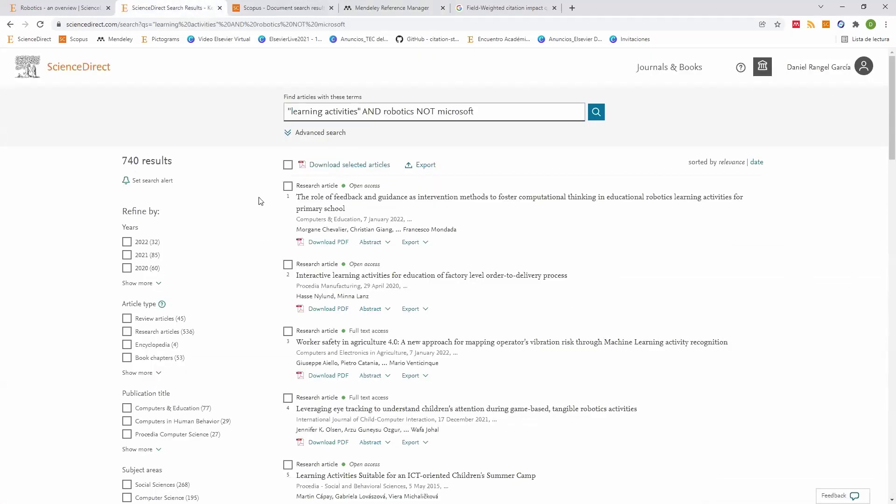
# Step: Export the citations of results 1 and 2 as an RIS file
pyautogui.click(287, 185)
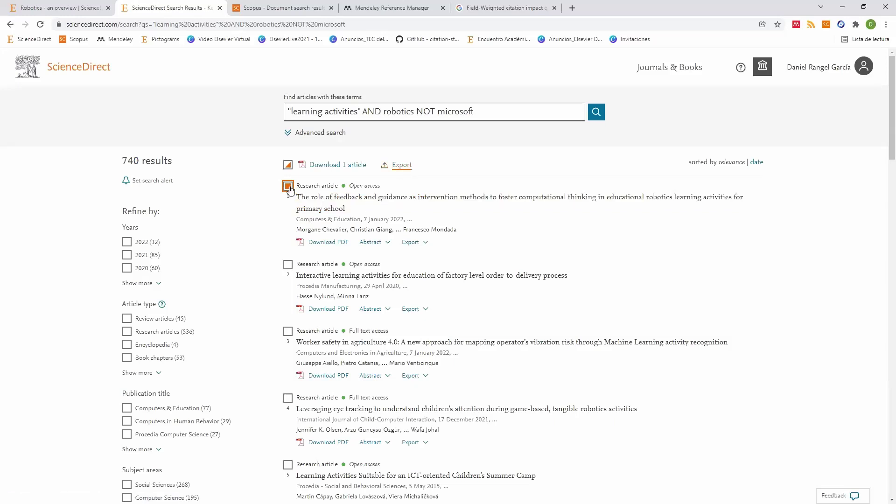
pyautogui.click(287, 266)
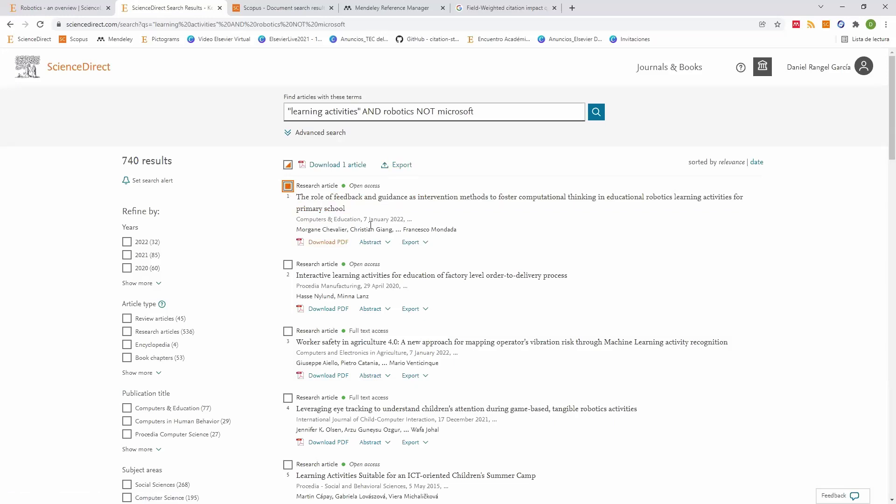
pyautogui.click(402, 167)
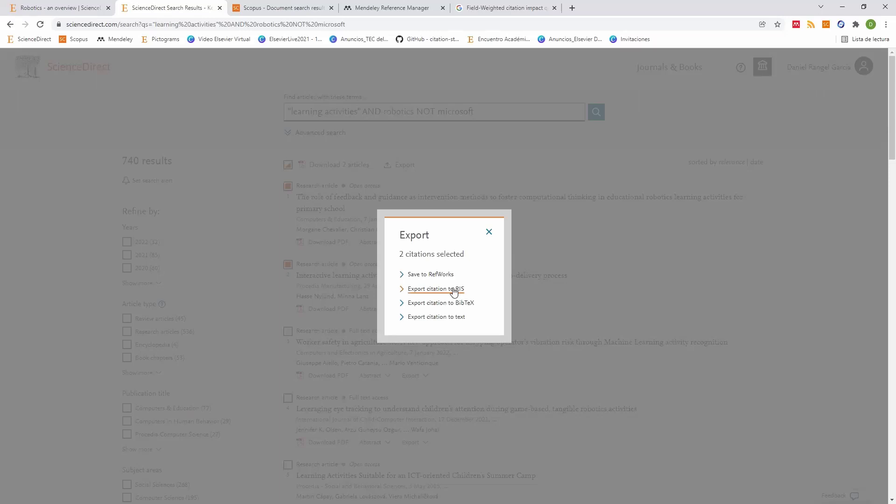
pyautogui.click(454, 289)
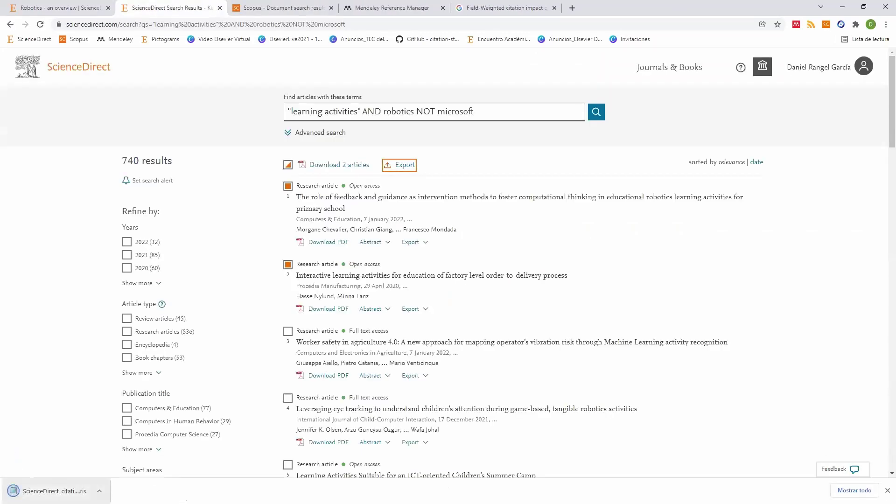
pyautogui.click(404, 14)
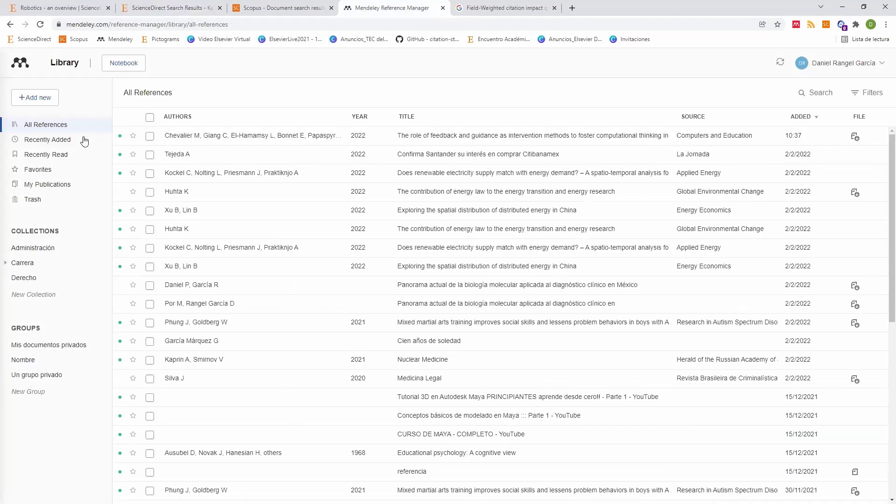
# Step: Import the downloaded 3.6 KB RIS file into Mendeley and select both resulting reference rows
pyautogui.click(43, 97)
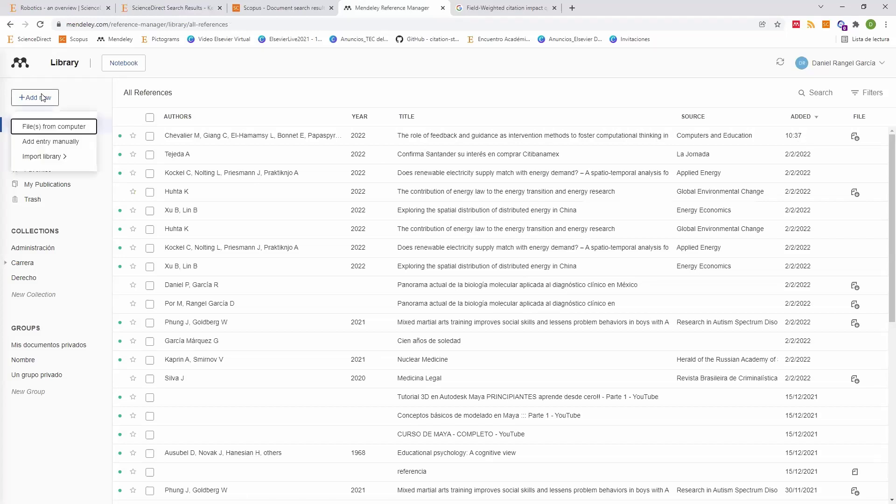
pyautogui.click(52, 159)
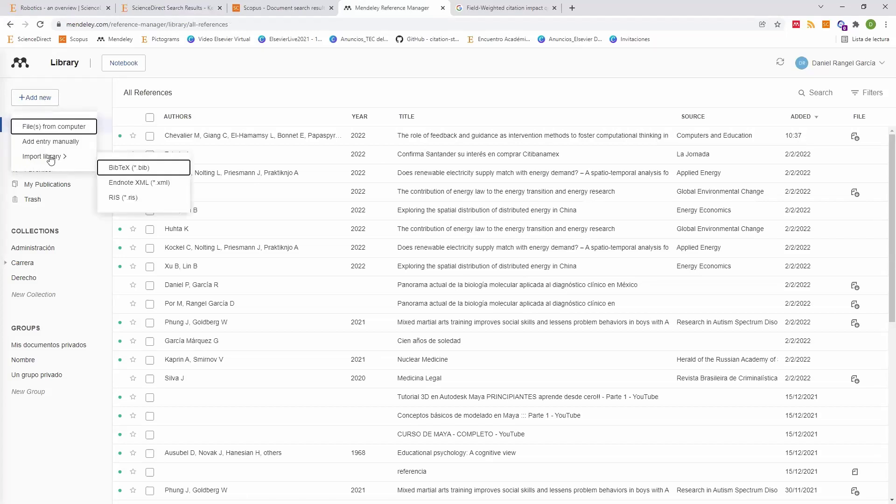
pyautogui.click(127, 199)
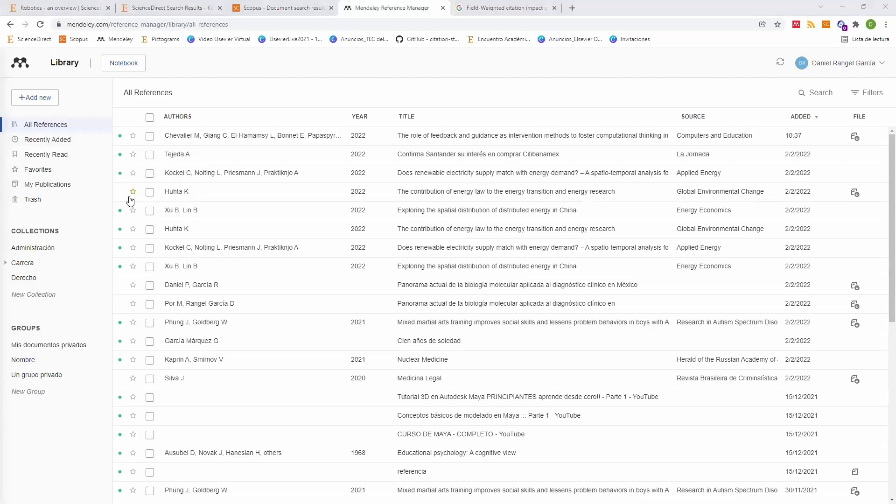
pyautogui.doubleClick(168, 89)
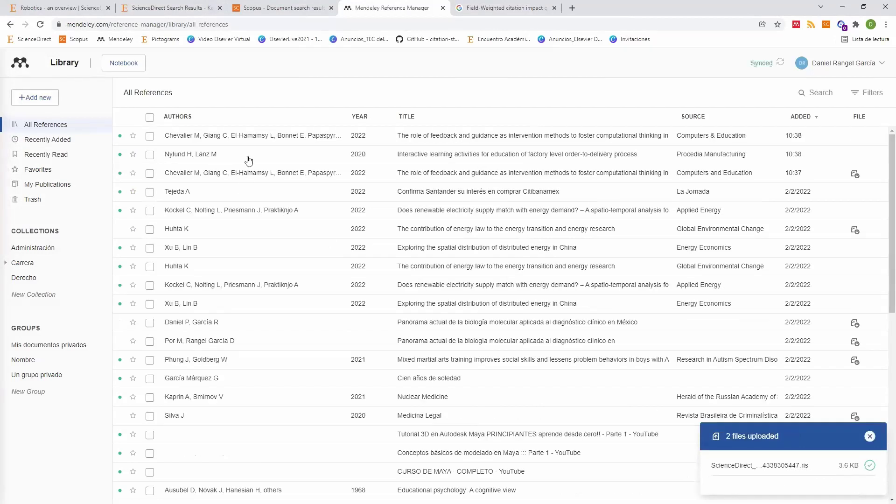
pyautogui.click(150, 136)
pyautogui.click(184, 177)
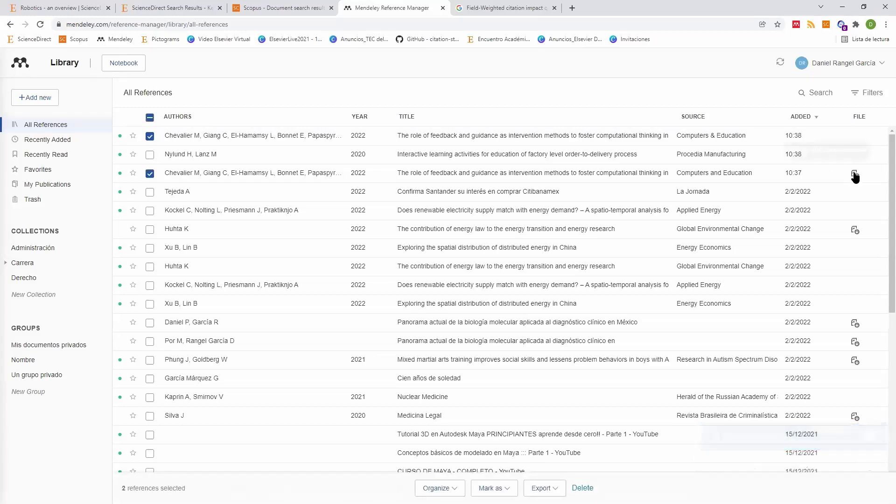
pyautogui.click(182, 12)
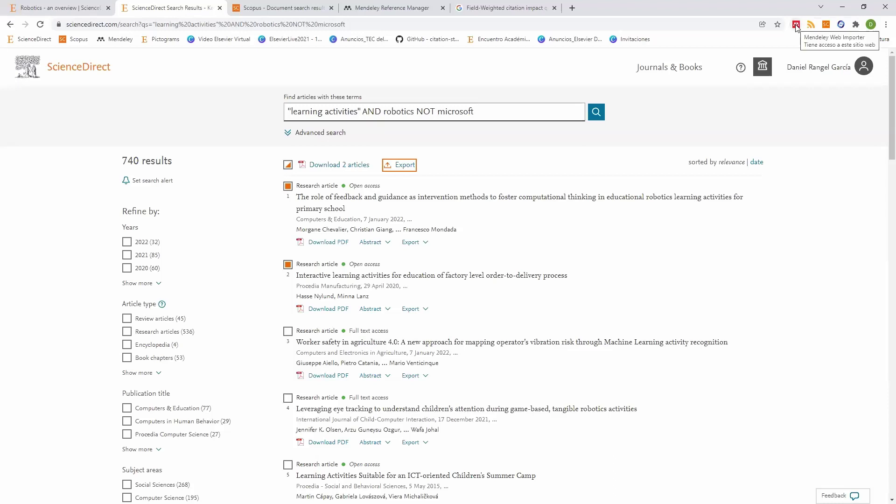
# Step: Search Google for 'web importer mendeley'
pyautogui.click(490, 8)
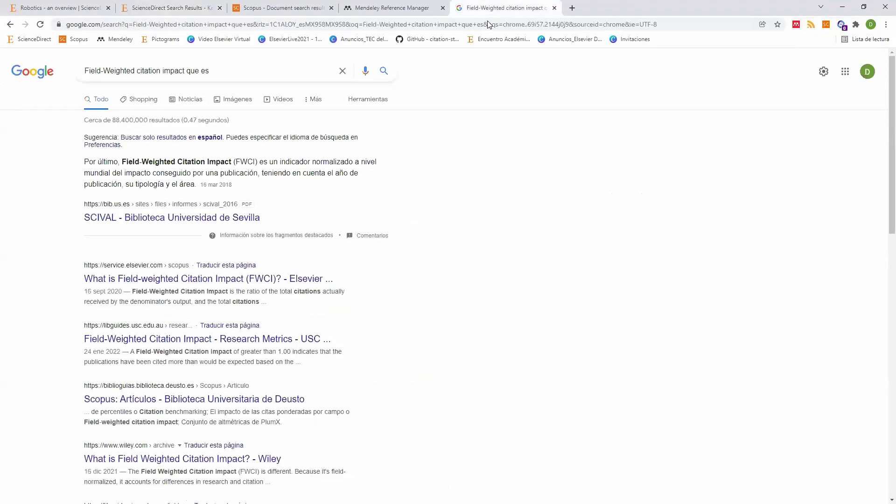
pyautogui.click(489, 24)
pyautogui.write('web impo')
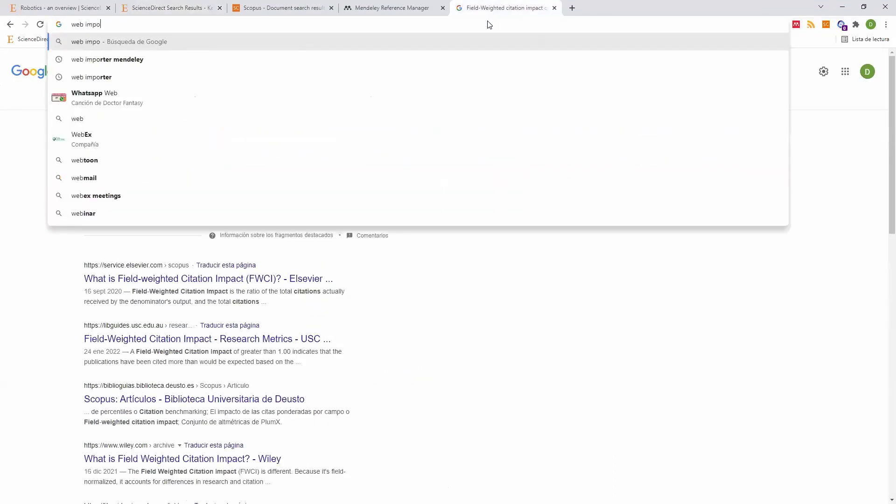
pyautogui.write('rter mendeley')
pyautogui.press('Return')
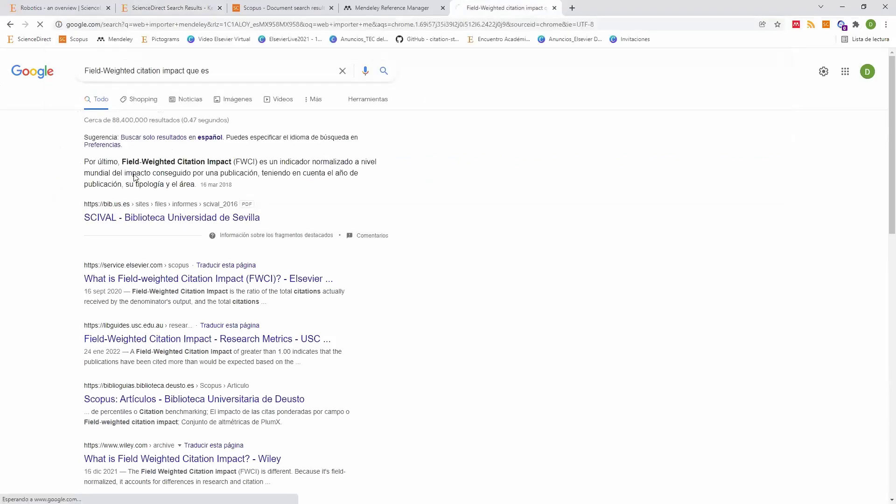
# Step: Close the Google results tab and cycle back to the ScienceDirect results tab
pyautogui.click(554, 9)
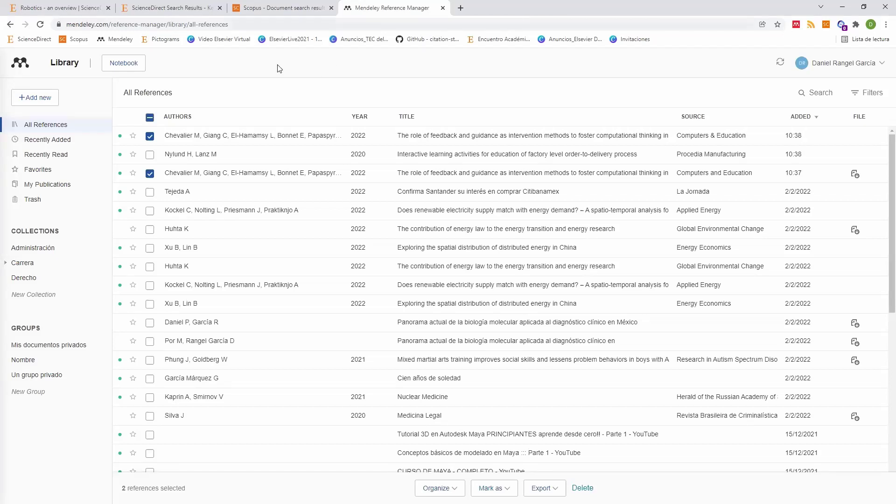
pyautogui.hotkey('ctrl', 'shift', 'Tab')
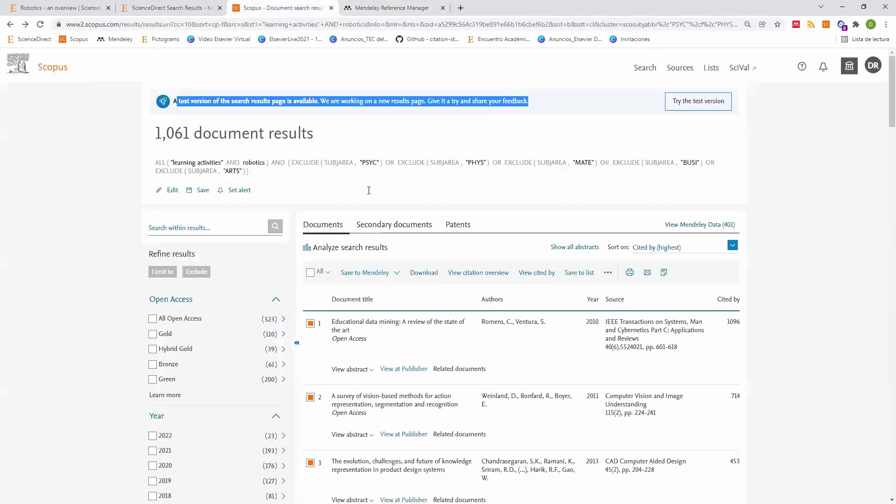
pyautogui.hotkey('ctrl', 'shift', 'Tab')
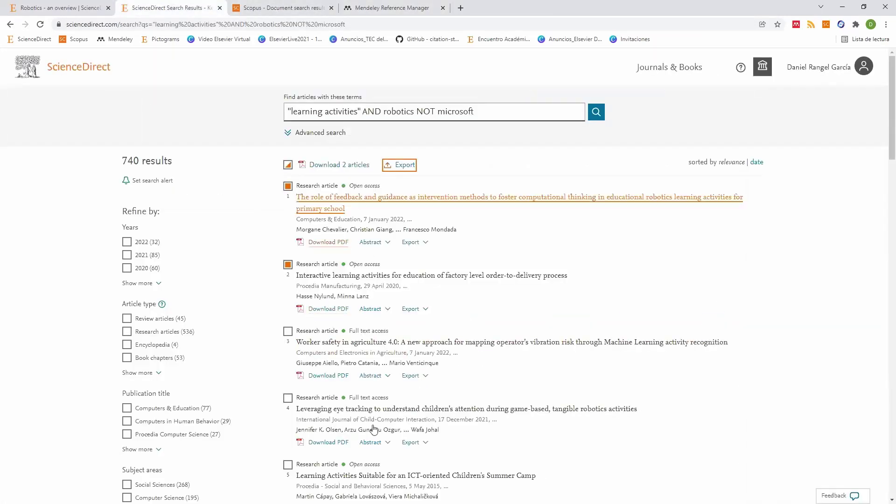
# Step: Add all 25 detected references to Mendeley with the Web Importer's Seleccionar todo and Añadir
pyautogui.click(797, 25)
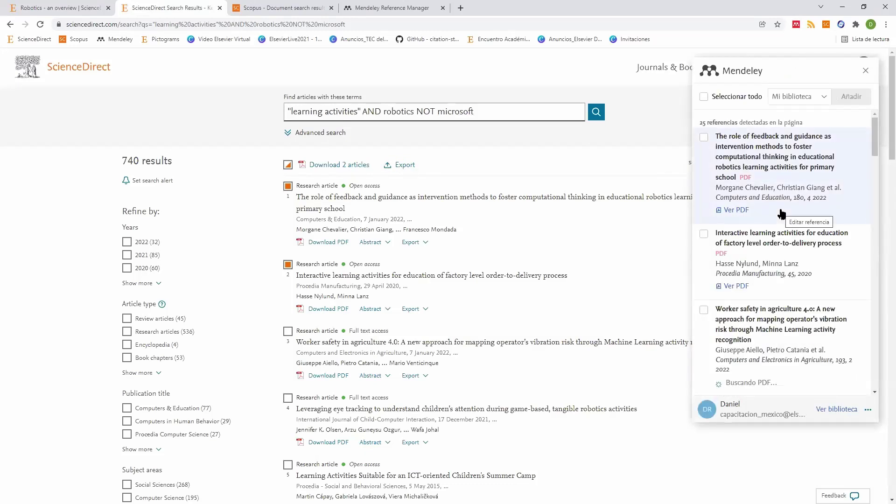
pyautogui.click(704, 97)
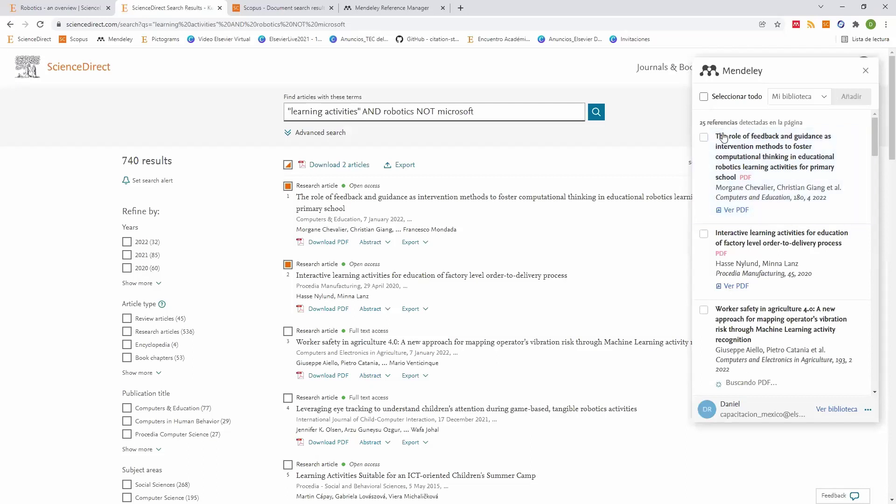
pyautogui.scroll(-10, 756, 192)
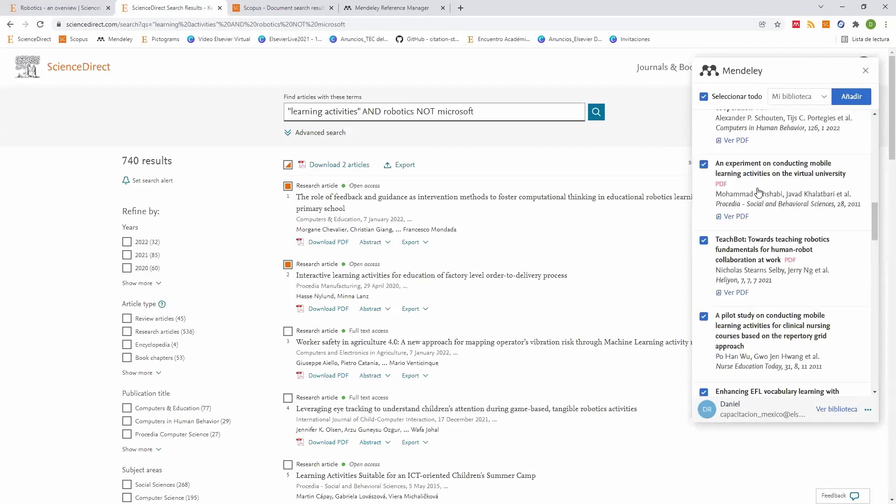
pyautogui.scroll(10, 756, 191)
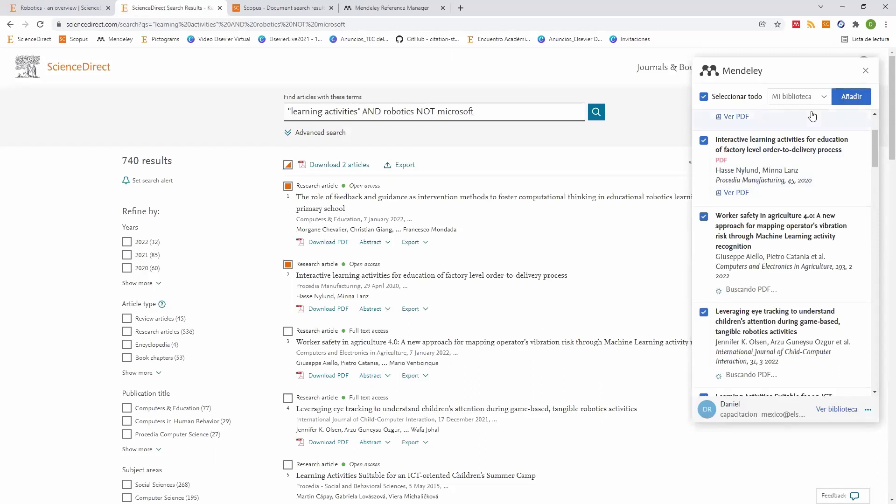
pyautogui.click(852, 96)
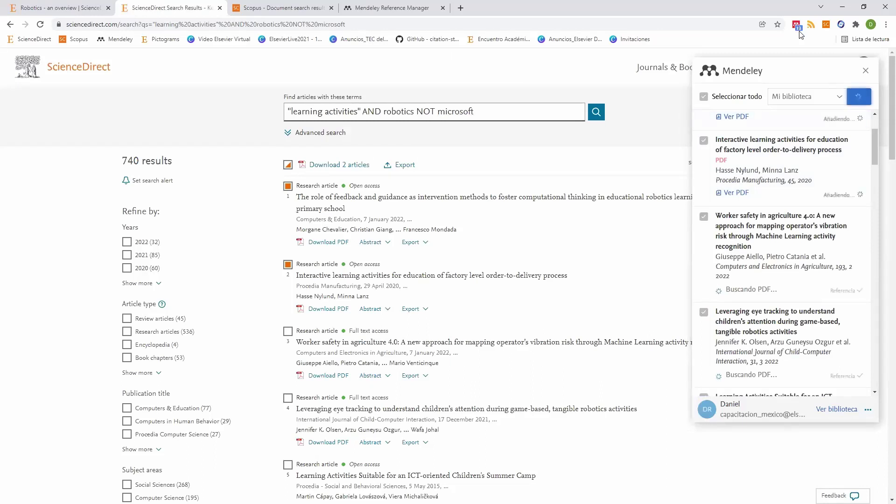
pyautogui.click(392, 8)
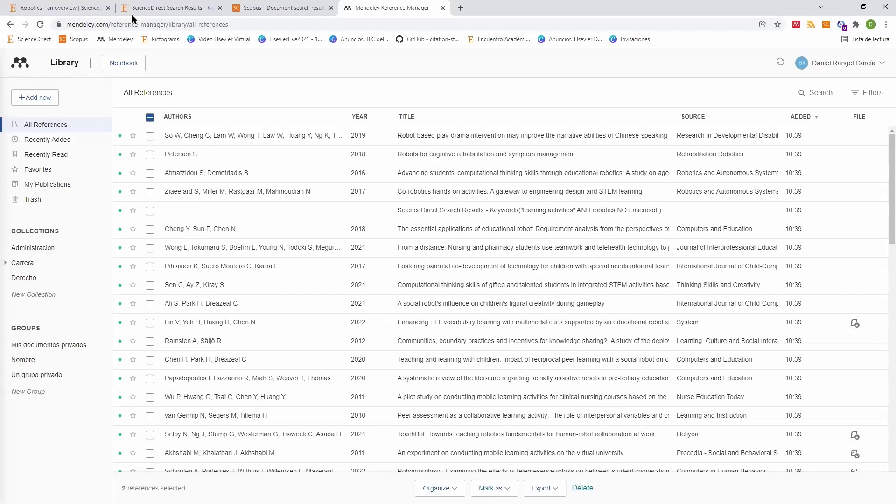
# Step: Recheck the ScienceDirect results, return to Mendeley, and open a blank new browser tab
pyautogui.click(171, 8)
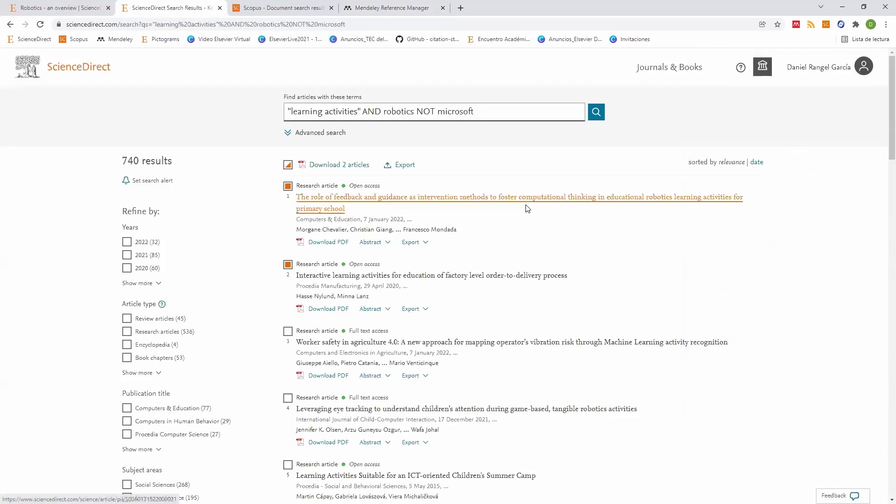
pyautogui.click(378, 12)
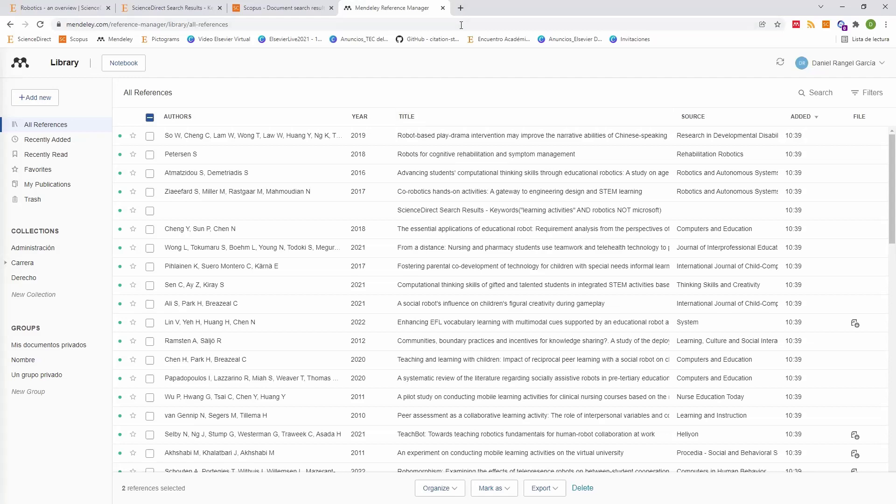
pyautogui.click(462, 9)
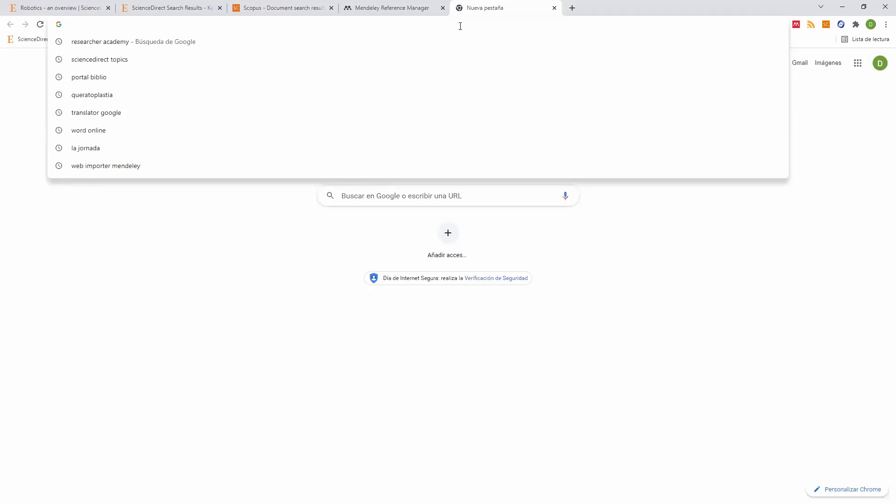
# Step: Search Google for 'journal finder' and open the Elsevier JournalFinder result
pyautogui.write('journal')
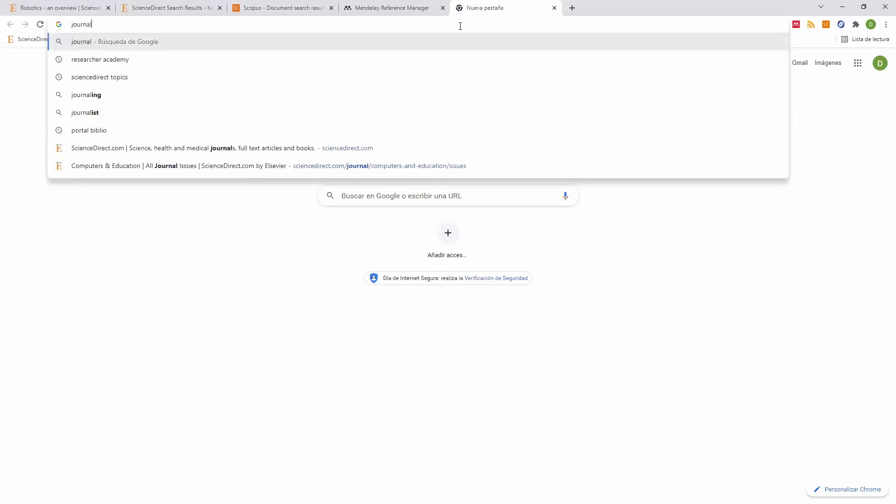
pyautogui.write(' finder')
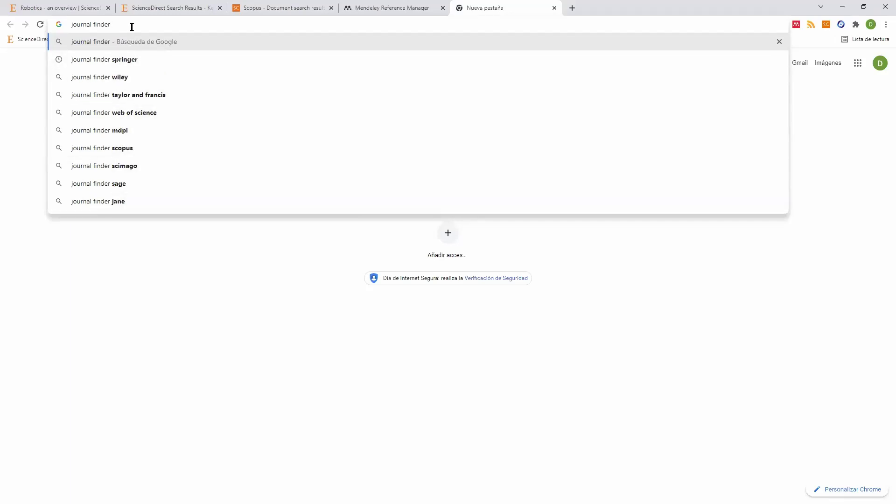
pyautogui.press('Return')
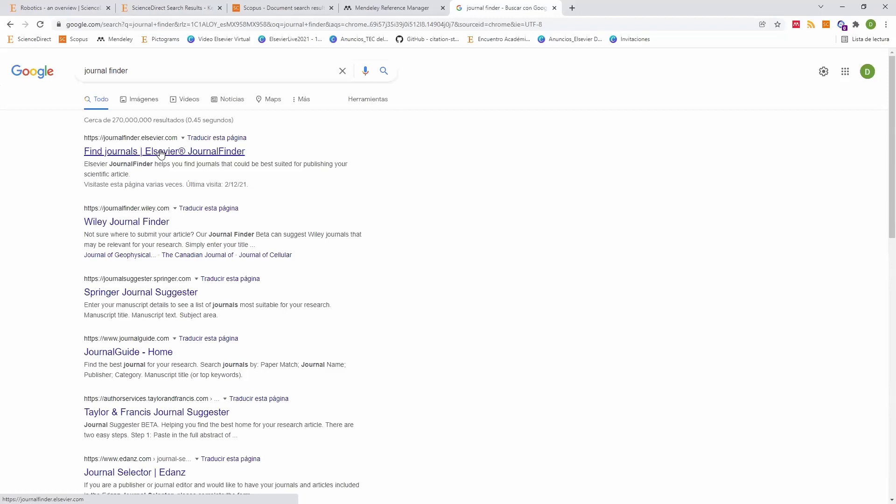
pyautogui.click(161, 151)
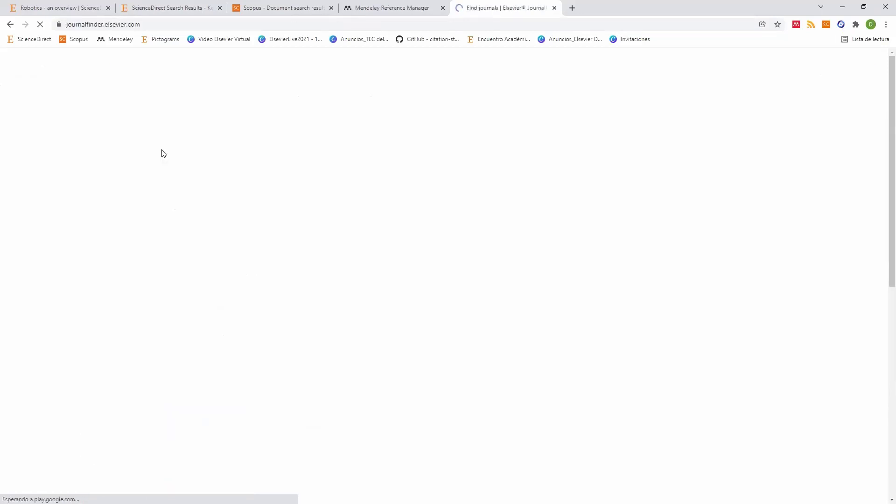
# Step: Bring up the JournalFinder form and put the cursor in the Paper title field
pyautogui.scroll(-4, 237, 140)
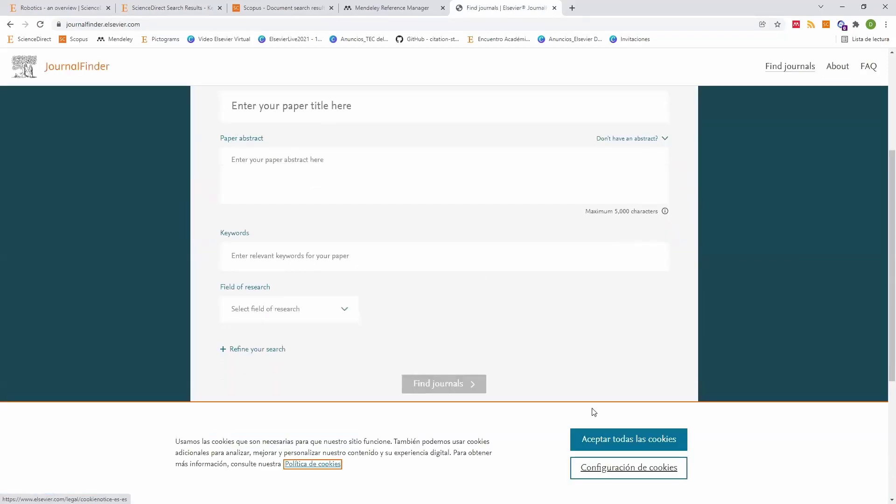
pyautogui.scroll(1, 593, 412)
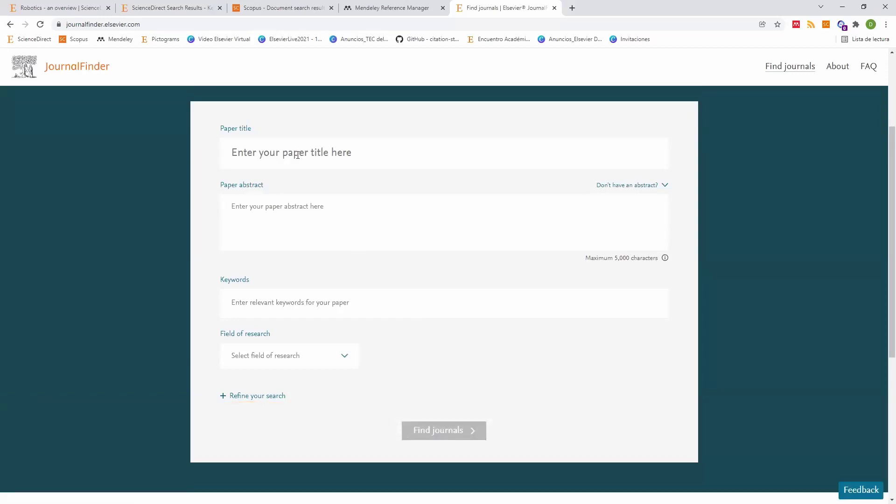
pyautogui.click(297, 155)
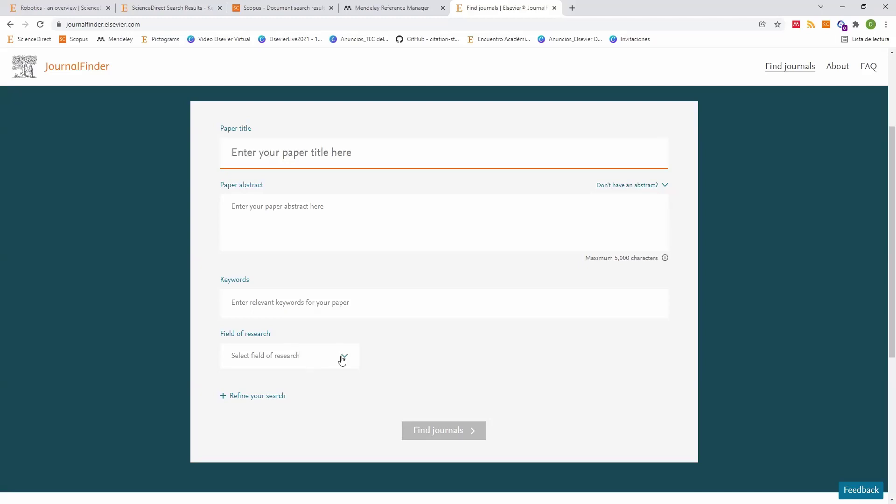
# Step: Leave Field of research unselected and expand the 'Refine your search' options
pyautogui.press('Tab')
pyautogui.press('Tab')
pyautogui.press('Tab')
pyautogui.scroll(-3, 304, 276)
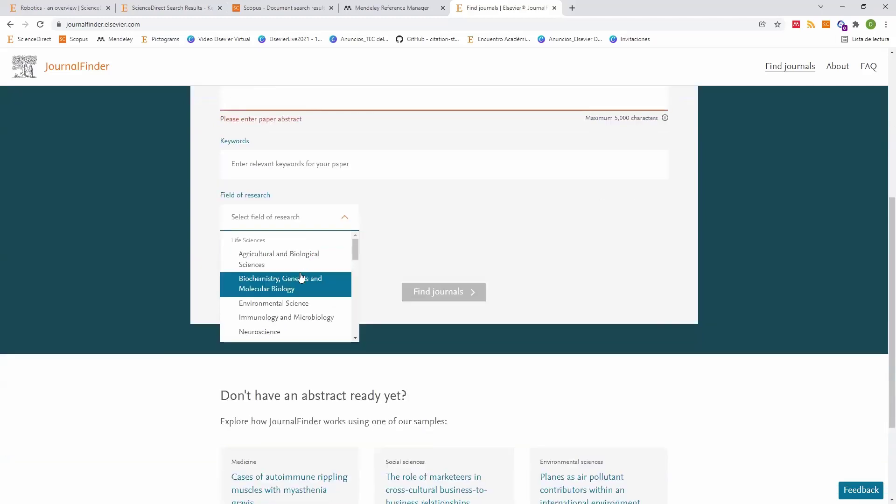
pyautogui.scroll(-10, 301, 278)
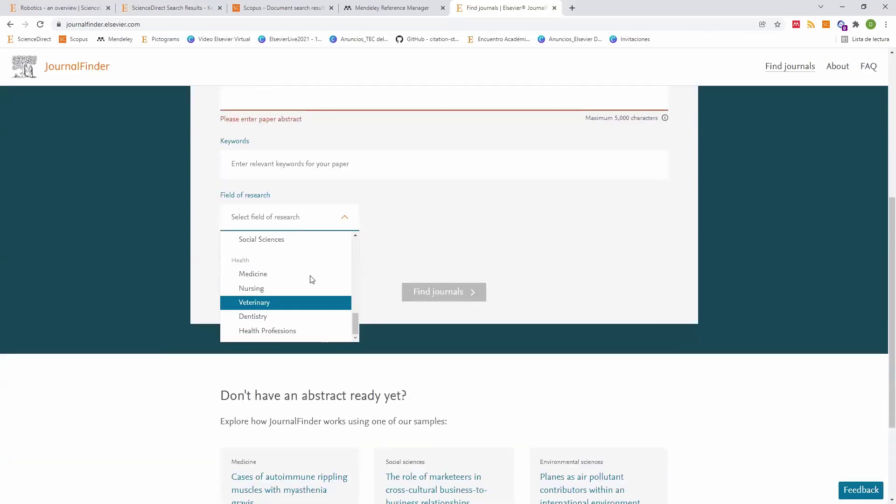
pyautogui.click(271, 263)
pyautogui.click(439, 262)
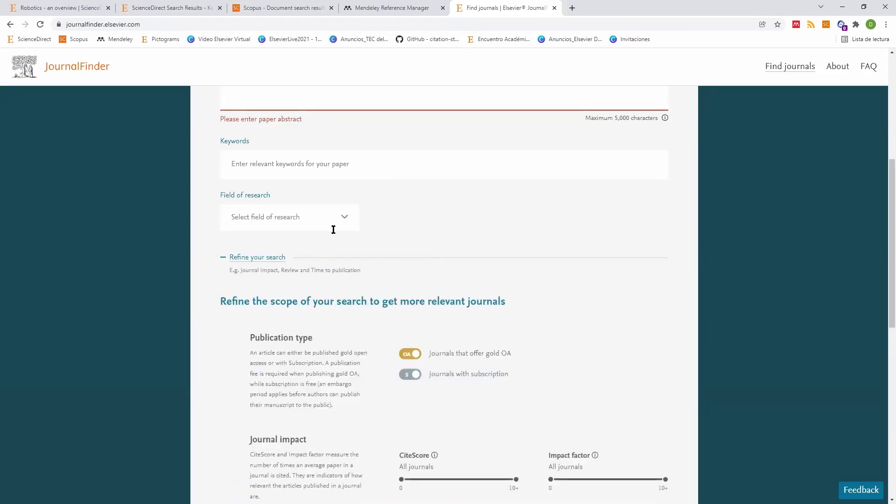
# Step: Submit the empty journal search, triggering the 'Please enter paper abstract' error
pyautogui.scroll(-3, 334, 230)
pyautogui.scroll(-6, 513, 332)
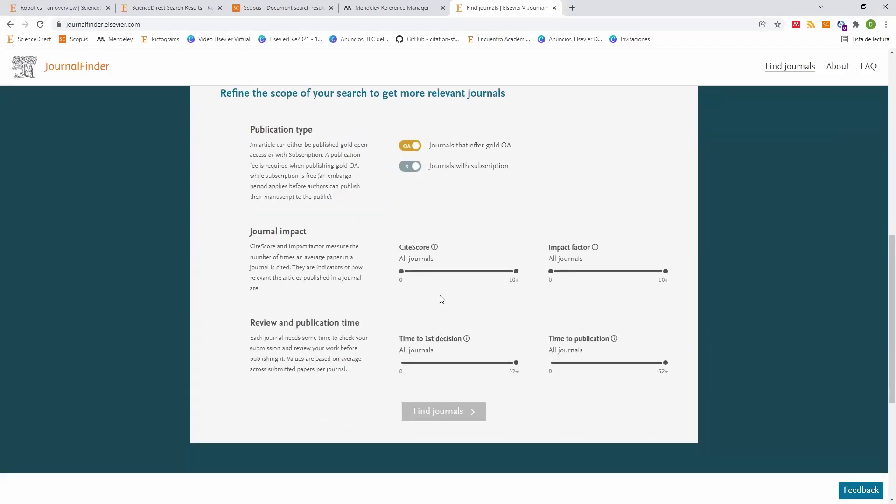
pyautogui.scroll(3, 427, 294)
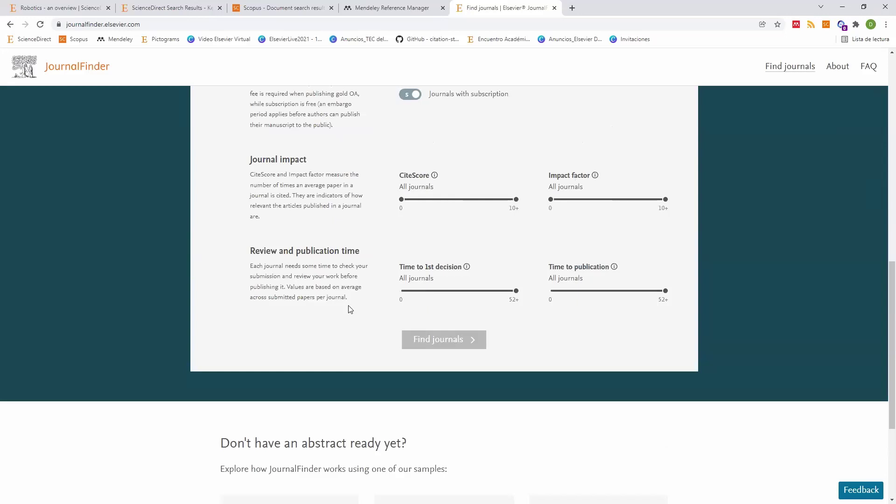
pyautogui.click(439, 343)
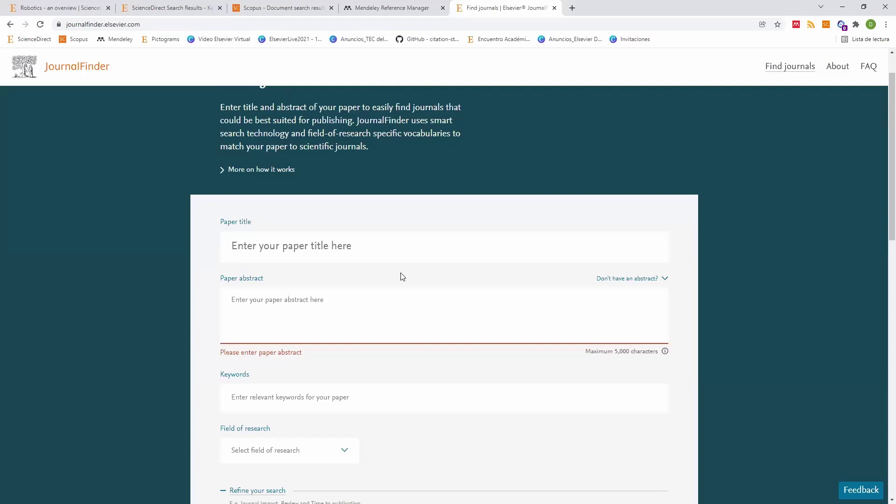
# Step: Visit the paper title and abstract fields and review the gold OA publication-type options
pyautogui.scroll(-1, 271, 205)
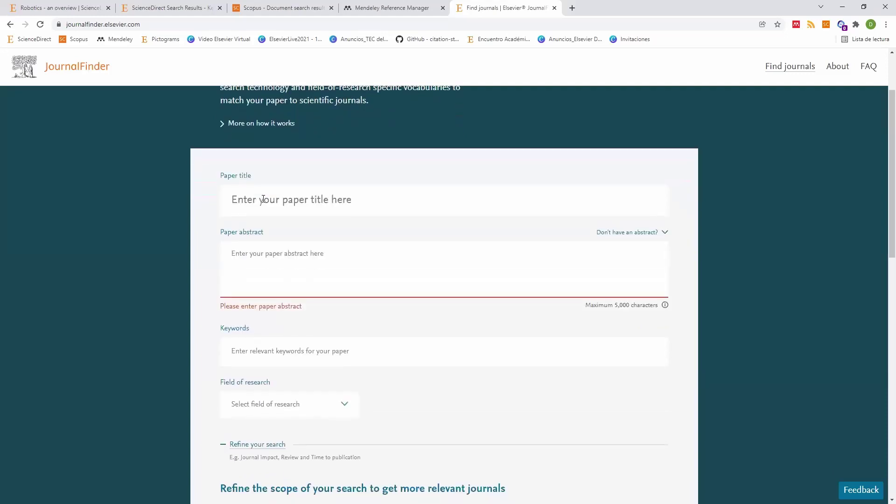
pyautogui.click(263, 246)
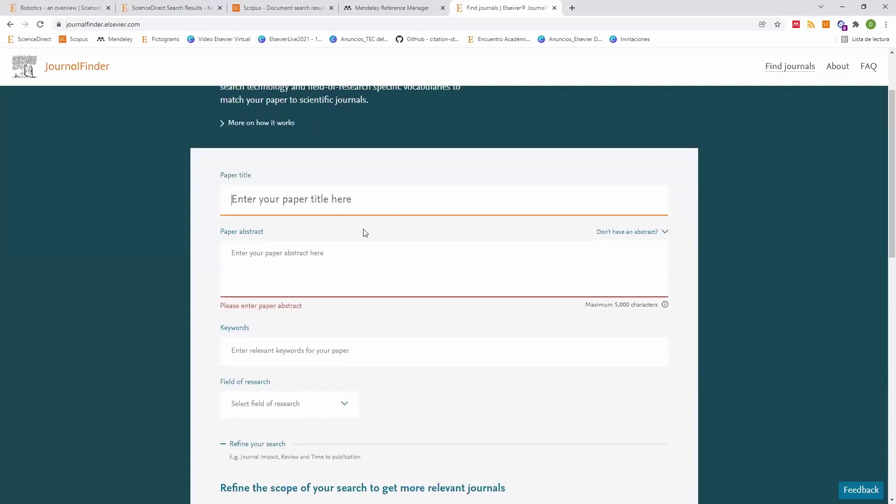
pyautogui.click(452, 260)
pyautogui.scroll(-2, 343, 279)
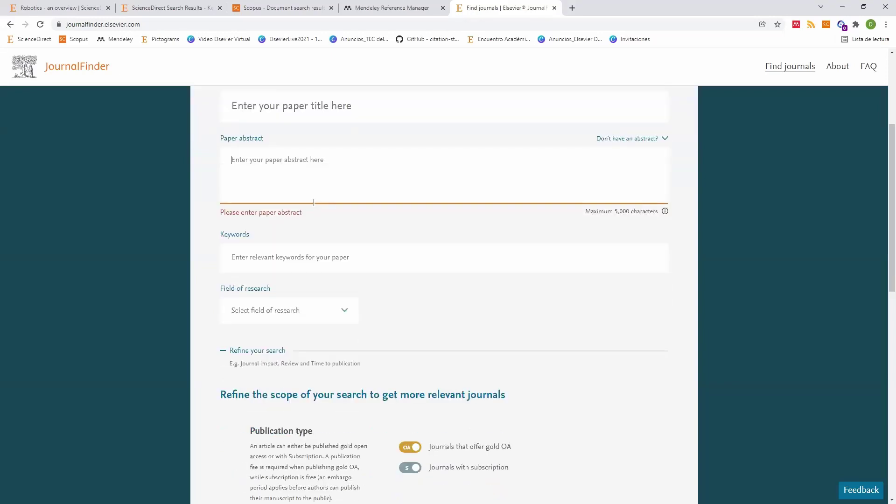
pyautogui.scroll(2, 346, 248)
pyautogui.scroll(1, 350, 296)
pyautogui.scroll(-7, 435, 259)
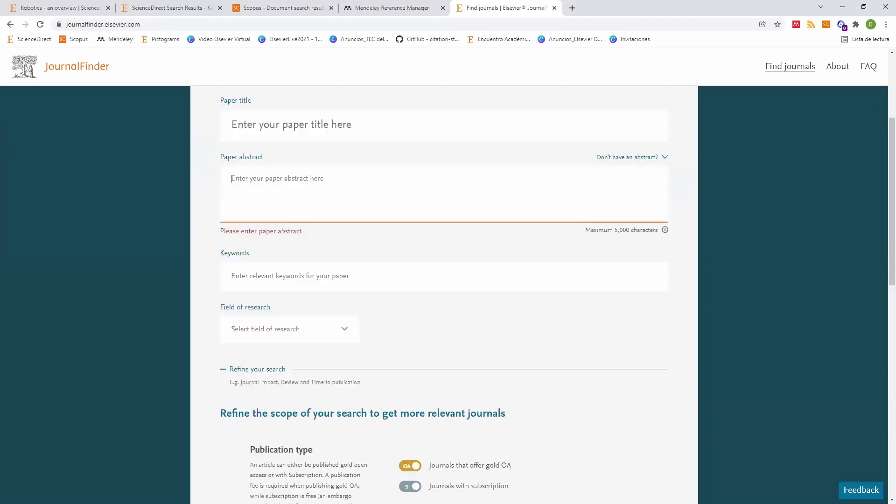
pyautogui.scroll(-6, 435, 260)
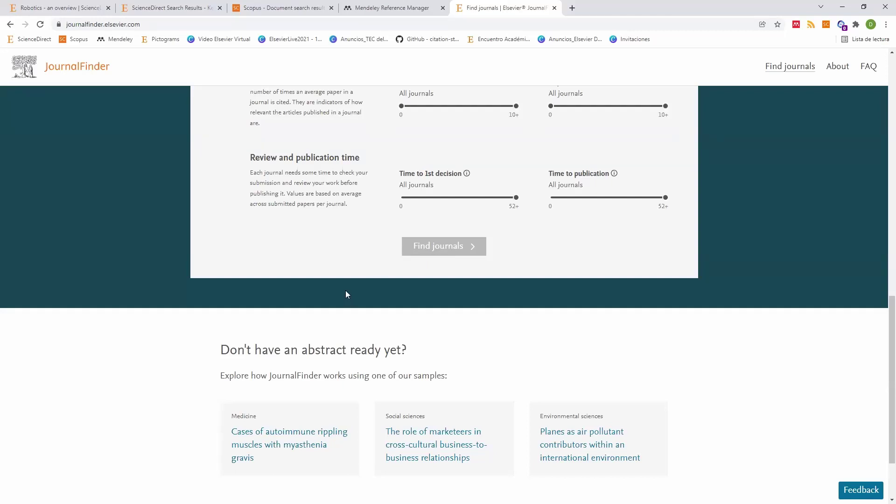
pyautogui.scroll(4, 337, 300)
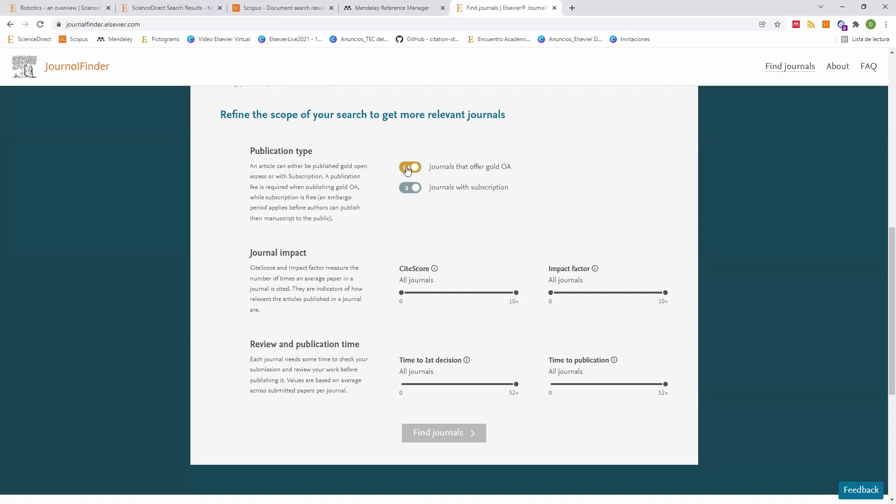
# Step: Switch off the gold OA toggle, leaving subscription journals only, and return to ScienceDirect results
pyautogui.click(407, 171)
pyautogui.scroll(8, 409, 243)
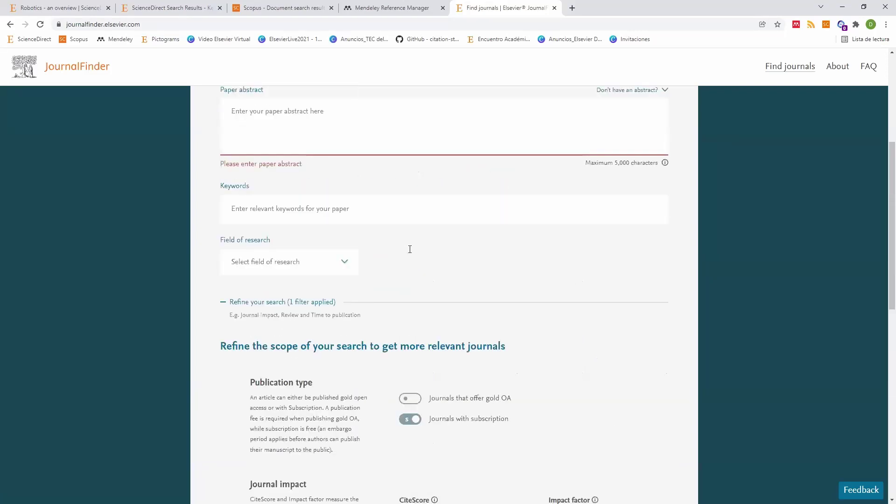
pyautogui.scroll(-9, 410, 250)
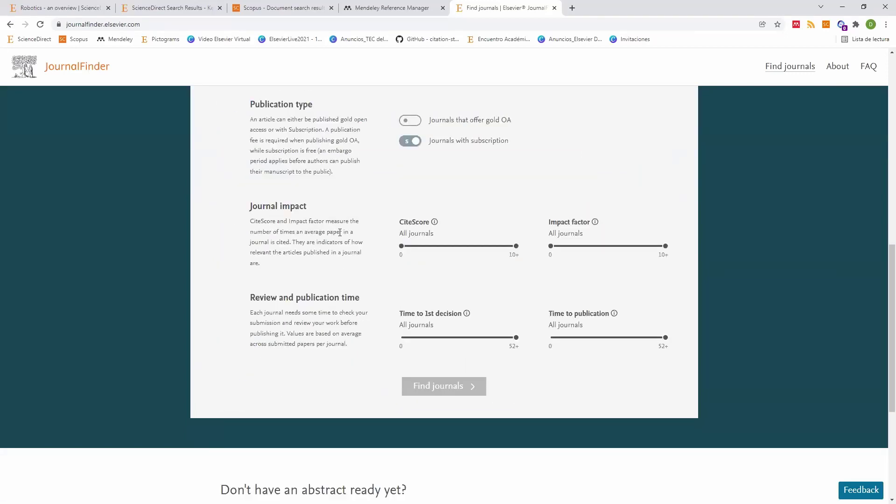
pyautogui.scroll(11, 278, 238)
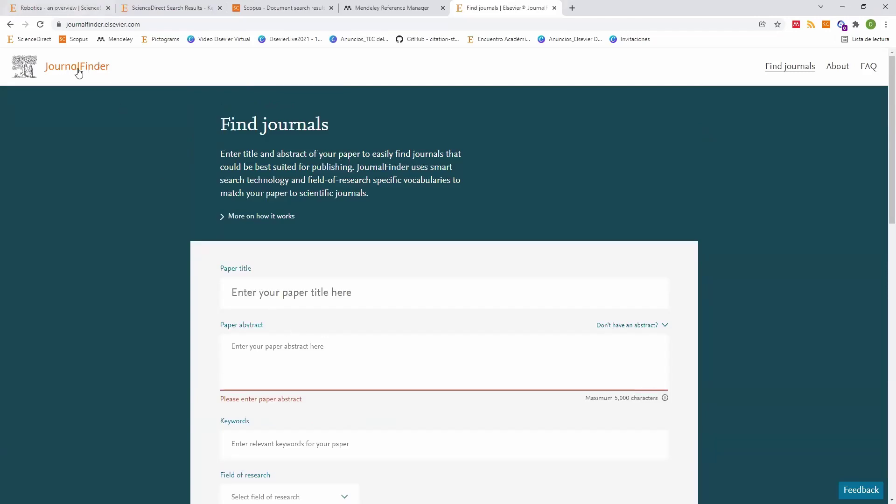
pyautogui.hotkey('ctrl', 'Tab')
pyautogui.hotkey('ctrl', 'Tab')
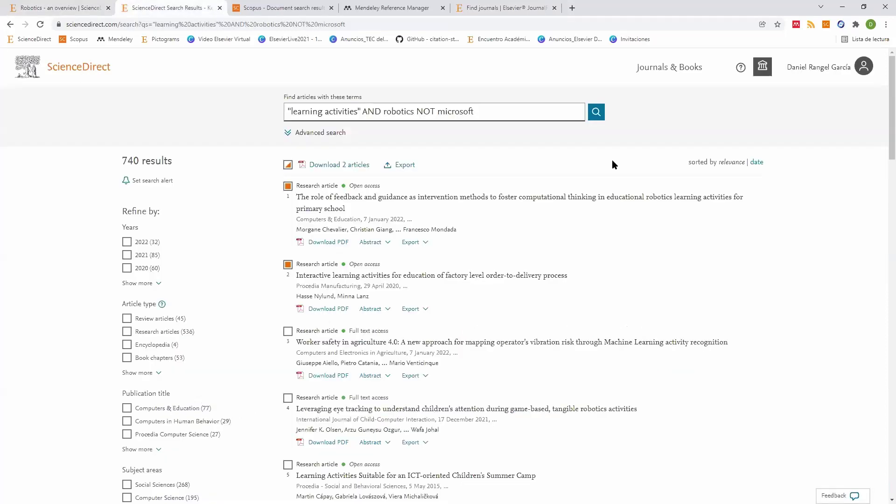
# Step: Browse ScienceDirect Journals & Books with Domain Chemistry and Subdomain Inorganic Chemistry
pyautogui.hotkey('alt', 'Left')
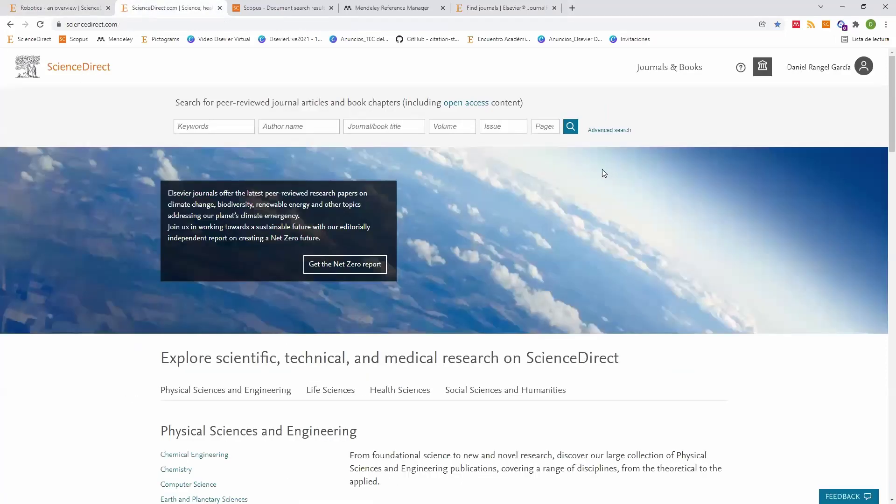
pyautogui.click(667, 69)
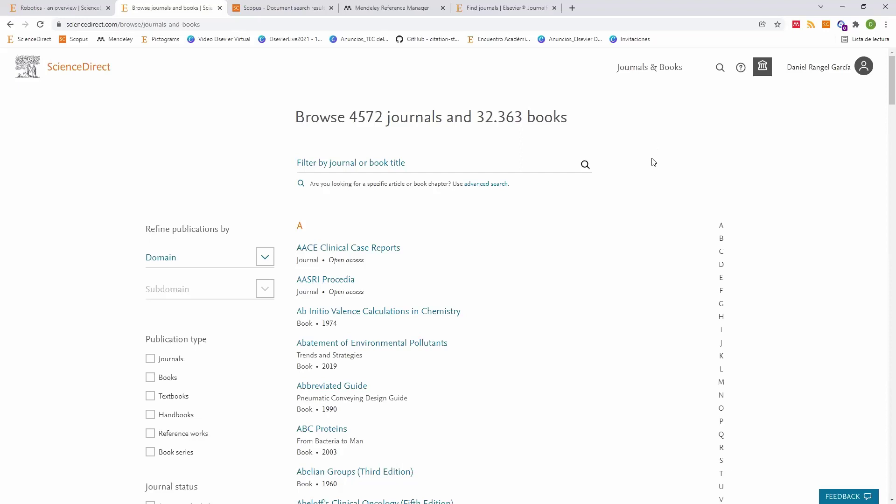
pyautogui.click(264, 257)
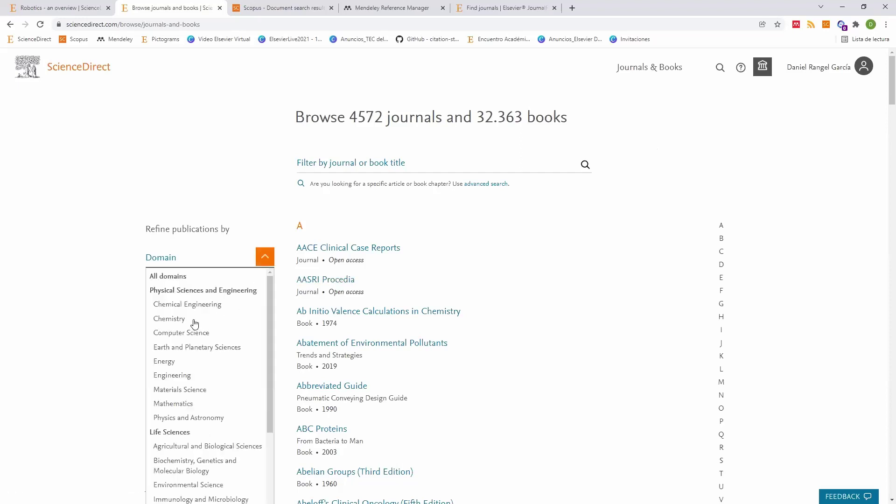
pyautogui.press('Return')
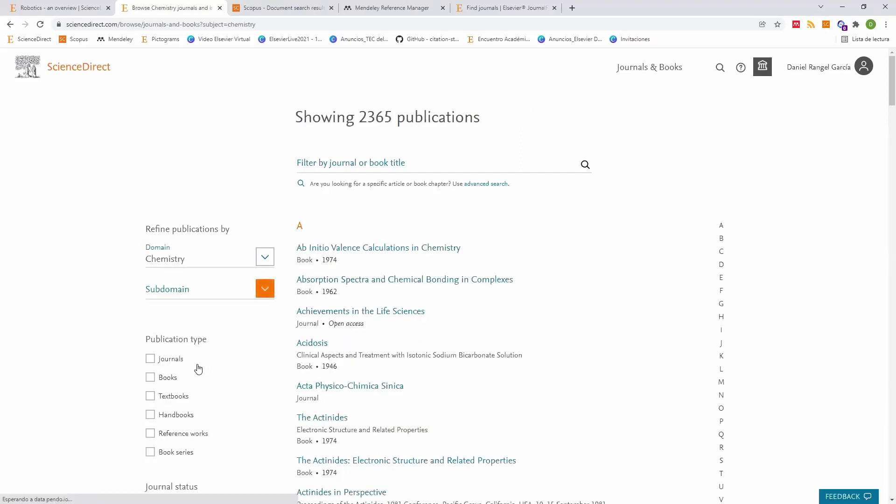
pyautogui.click(265, 289)
pyautogui.press('Down')
pyautogui.press('Down')
pyautogui.press('Return')
# Step: Filter the list to journals only that accept submissions
pyautogui.scroll(-4, 148, 324)
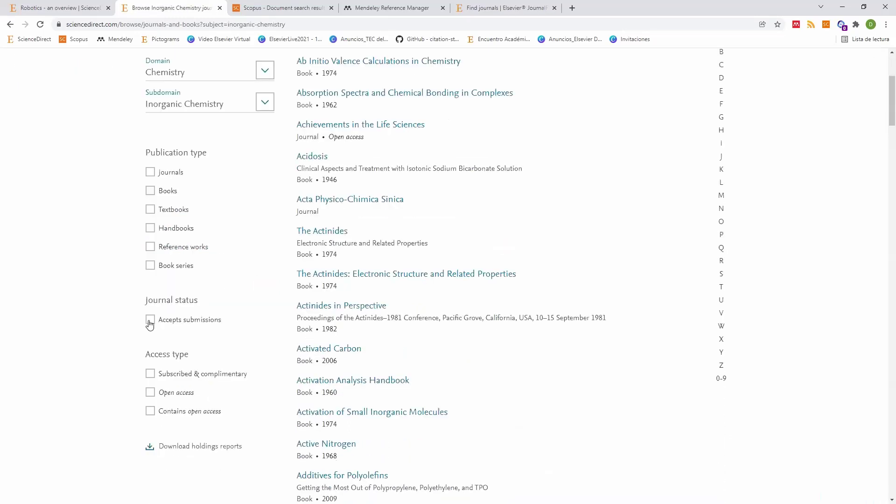
pyautogui.click(150, 322)
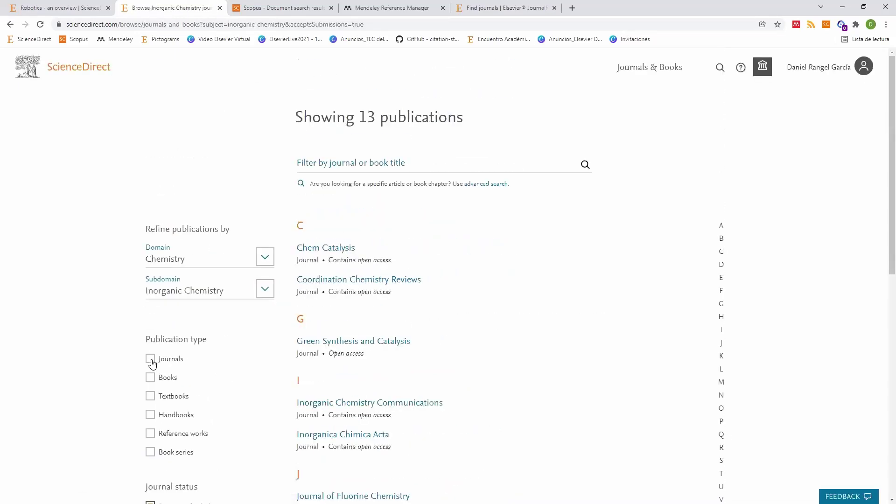
pyautogui.click(150, 359)
pyautogui.scroll(-3, 377, 156)
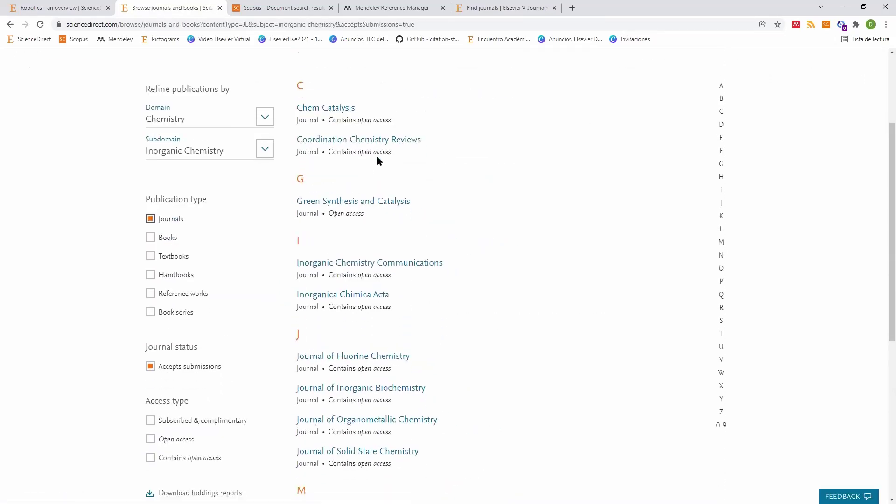
# Step: Glance at the JournalFinder and Scopus tabs, then scroll the Inorganic Chemistry journal list
pyautogui.click(483, 8)
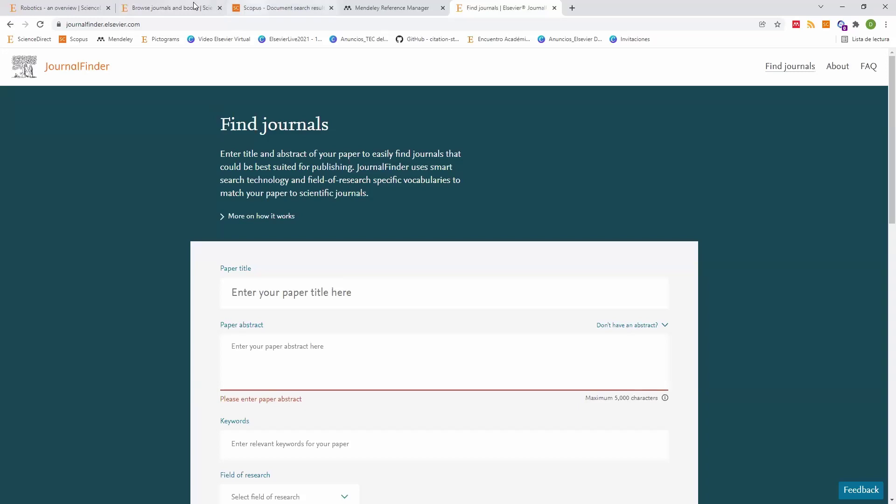
pyautogui.click(261, 8)
pyautogui.hotkey('ctrl', 'pageup')
pyautogui.scroll(-3, 373, 270)
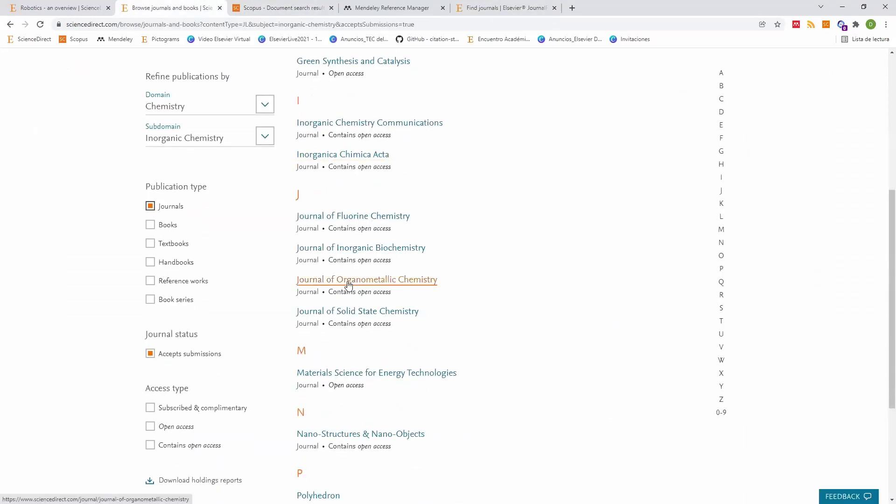
pyautogui.scroll(-4, 244, 279)
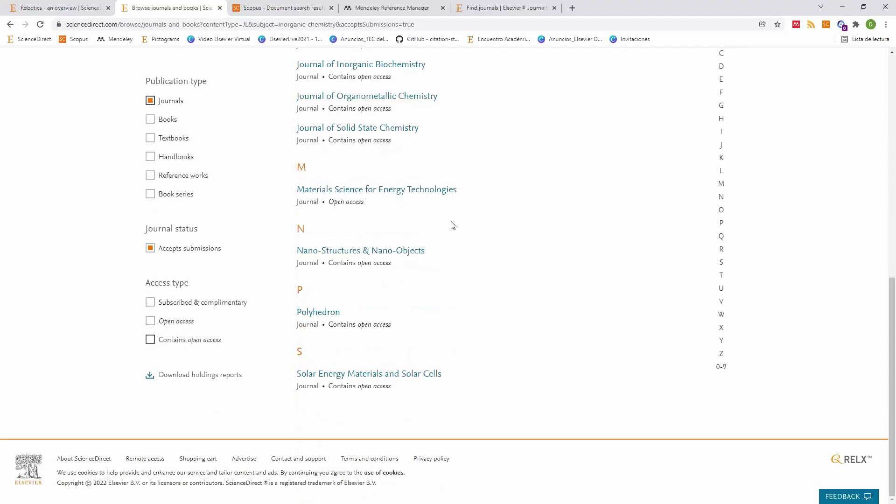
pyautogui.scroll(4, 422, 198)
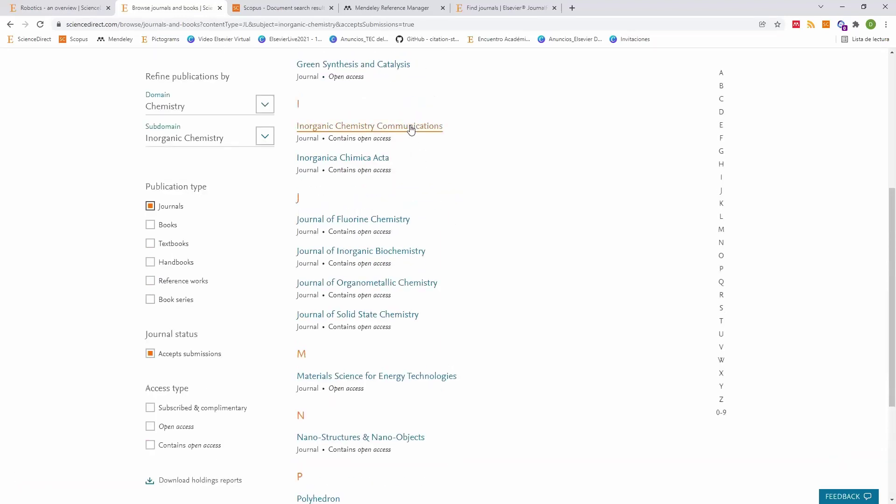
# Step: Open the Inorganic Chemistry Communications journal page, then the Scopus Sources list
pyautogui.click(410, 129)
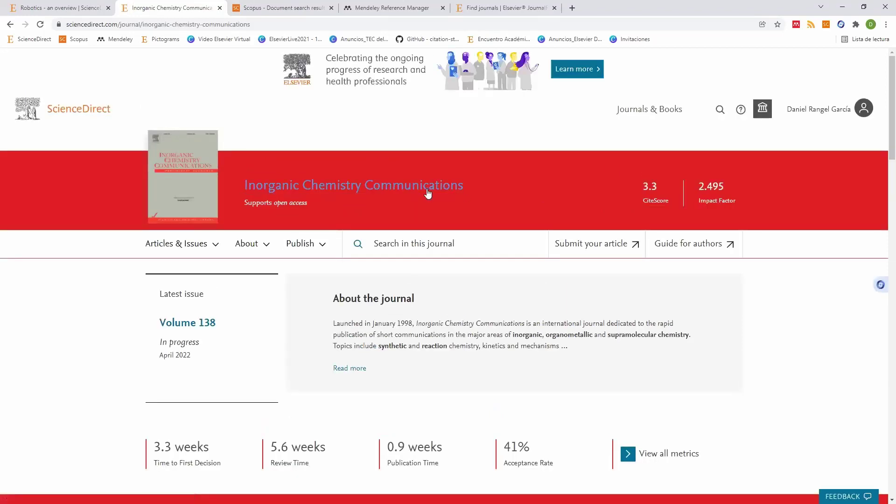
pyautogui.hotkey('ctrl', 'Tab')
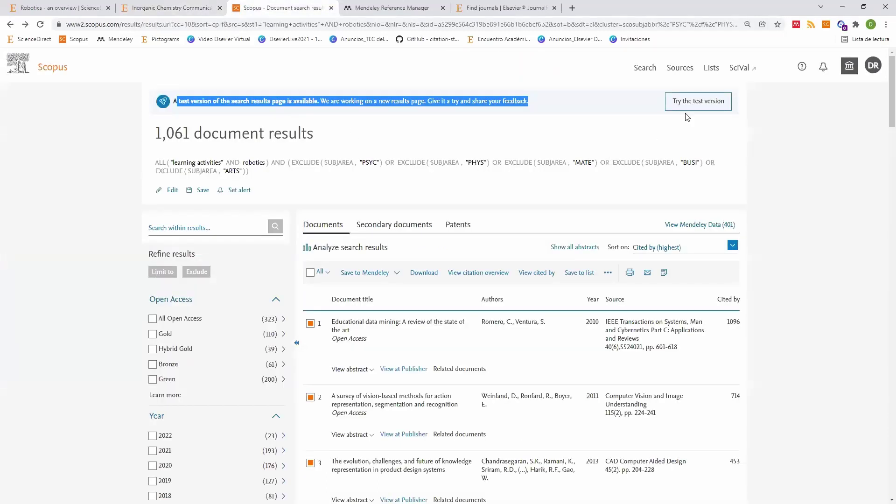
pyautogui.click(680, 69)
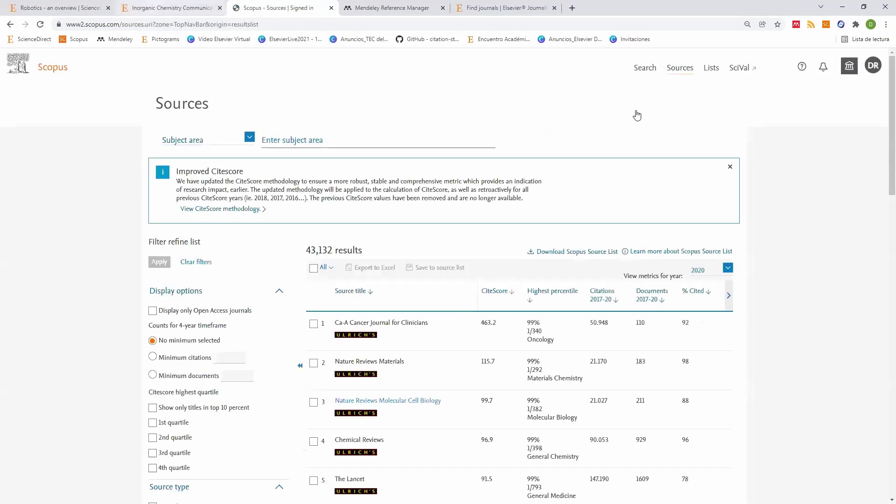
# Step: Reveal the SNIP, SJR and Publisher columns, then return to the CiteScore columns
pyautogui.hotkey('ctrl', 'shift', 'Tab')
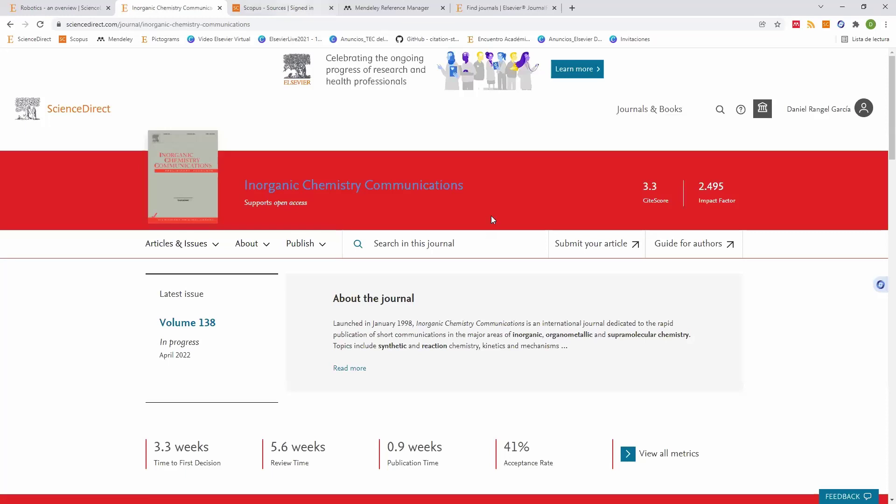
pyautogui.hotkey('ctrl', 'Tab')
pyautogui.scroll(-3, 491, 219)
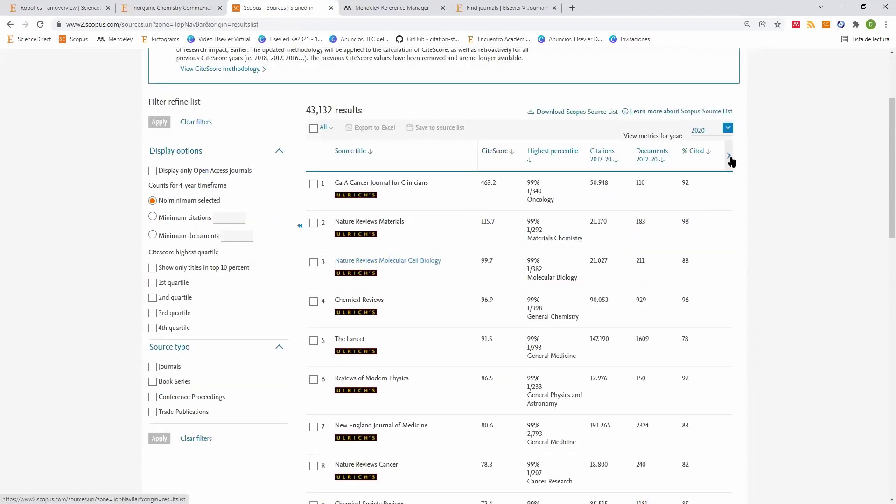
pyautogui.click(728, 156)
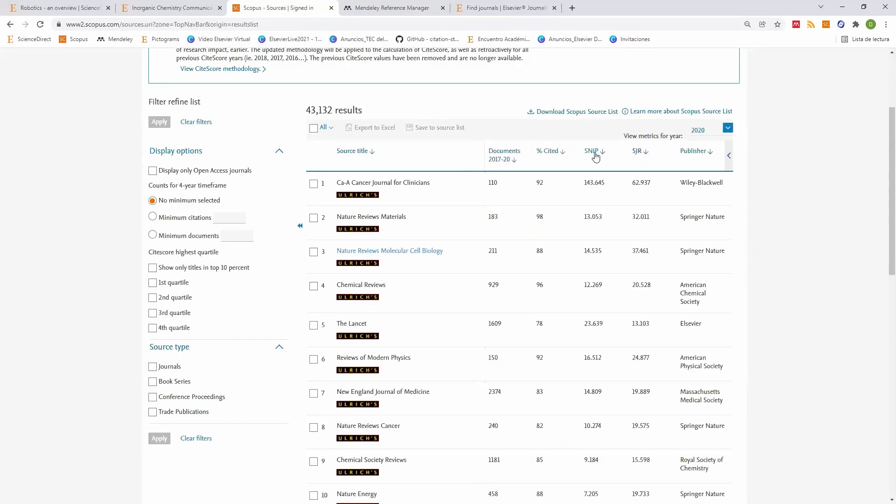
pyautogui.click(729, 156)
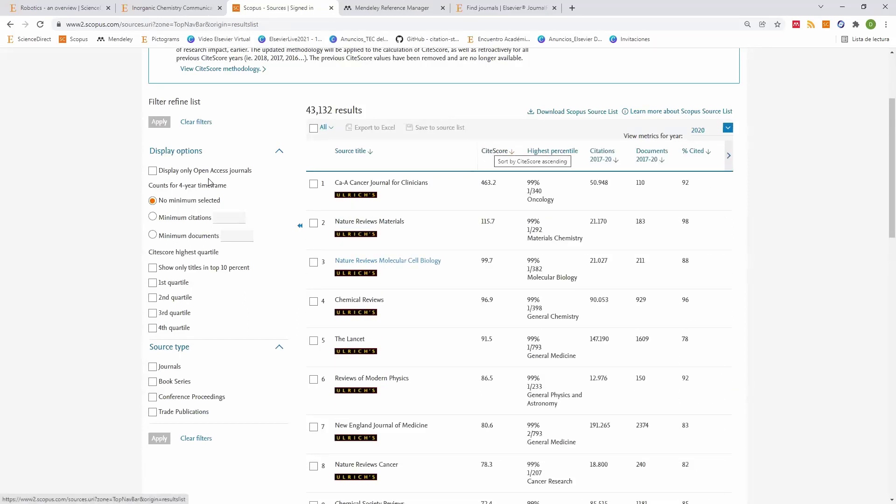
pyautogui.scroll(2, 210, 182)
# Step: Highlight the Improved CiteScore heading and the top journal's Documents 110 and CiteScore 463.2
pyautogui.tripleClick(243, 132)
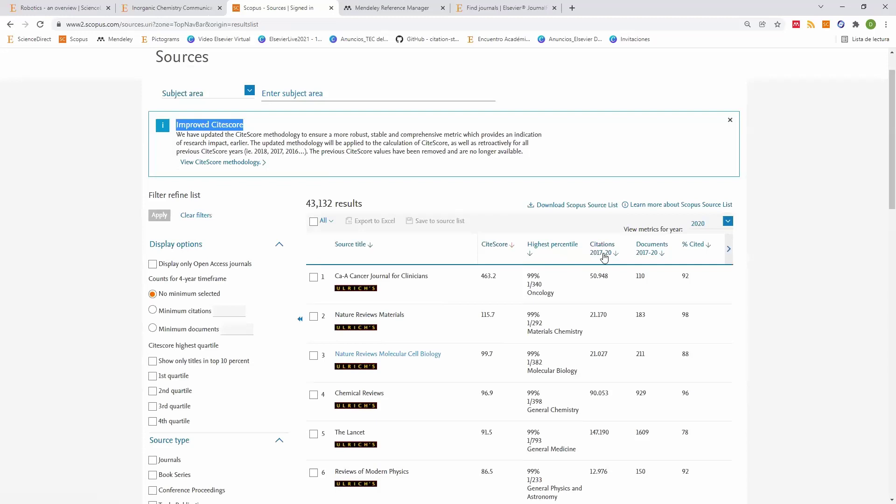
pyautogui.doubleClick(639, 276)
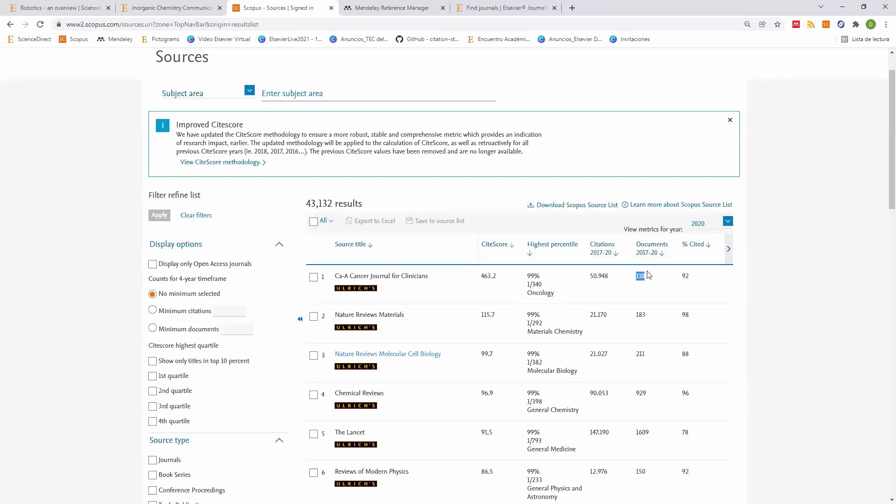
pyautogui.doubleClick(503, 277)
pyautogui.click(487, 277)
pyautogui.scroll(-3, 489, 276)
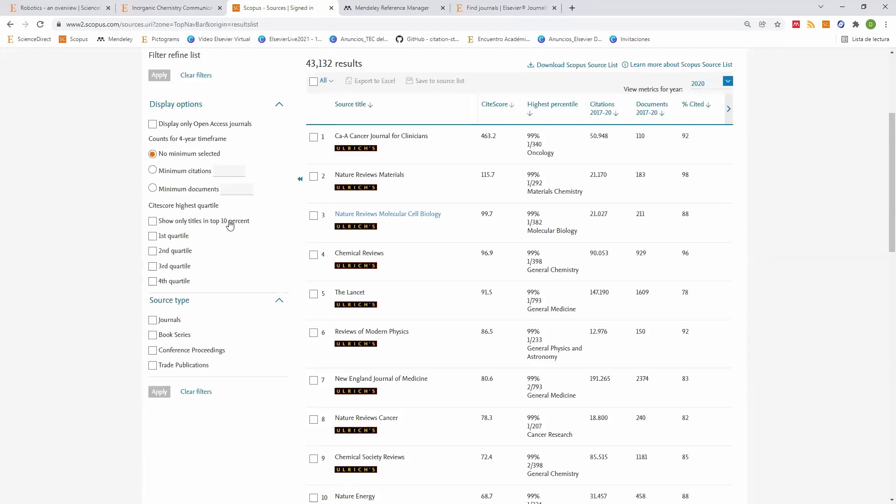
pyautogui.scroll(1, 609, 168)
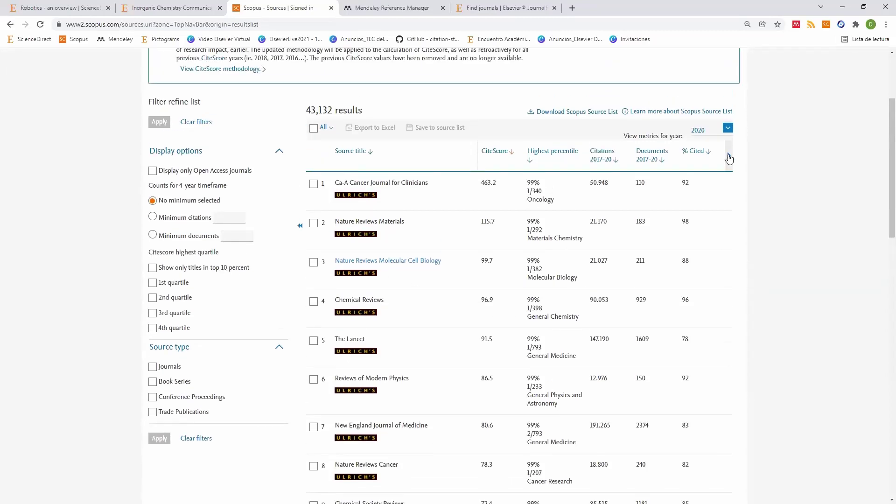
pyautogui.hscroll(3, 602, 161)
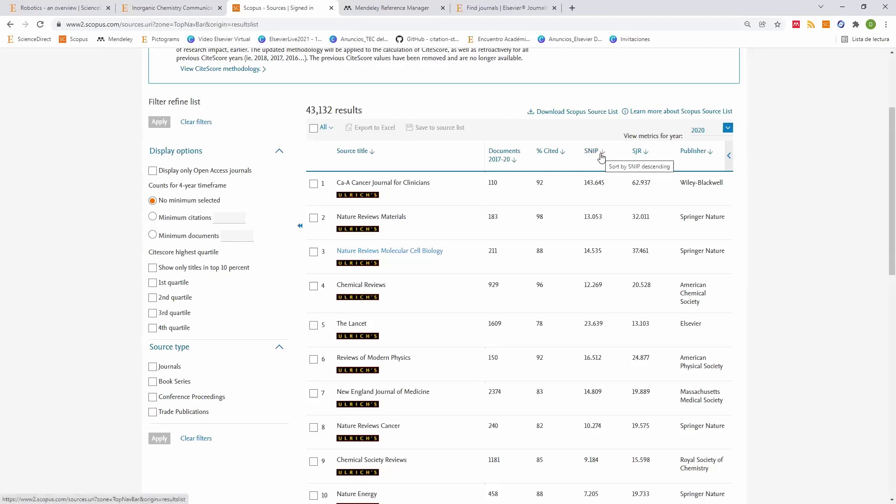
# Step: Toggle the CiteScore and SNIP/SJR columns and show the sources list's 2019 metrics
pyautogui.click(729, 156)
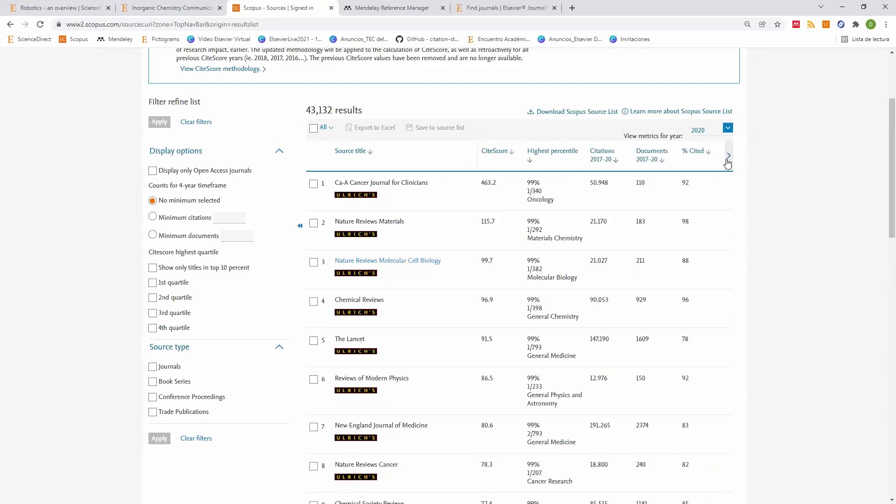
pyautogui.click(727, 163)
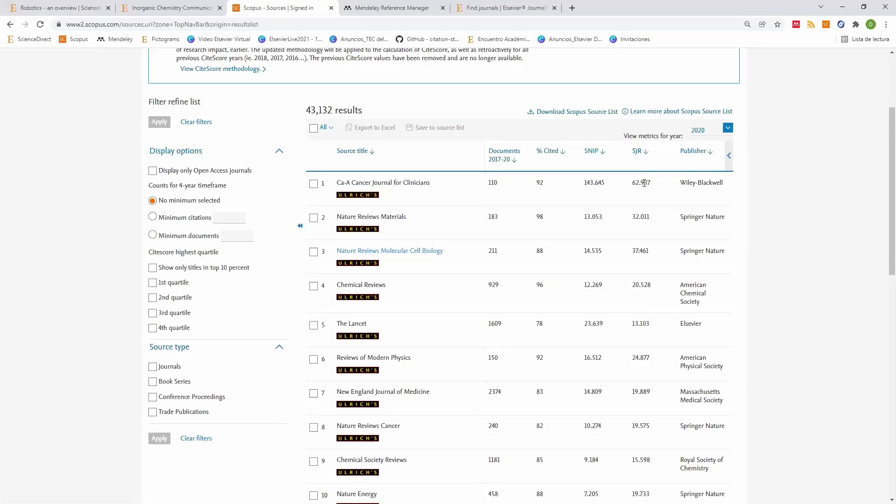
pyautogui.click(728, 128)
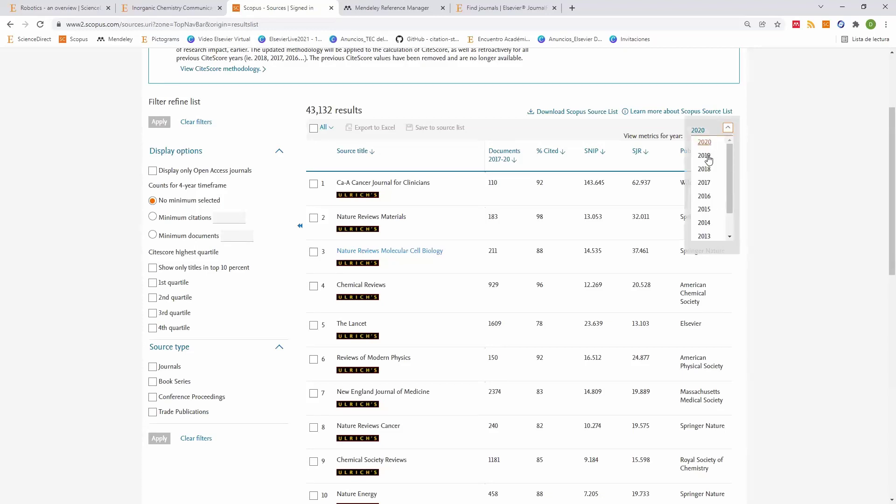
pyautogui.click(708, 159)
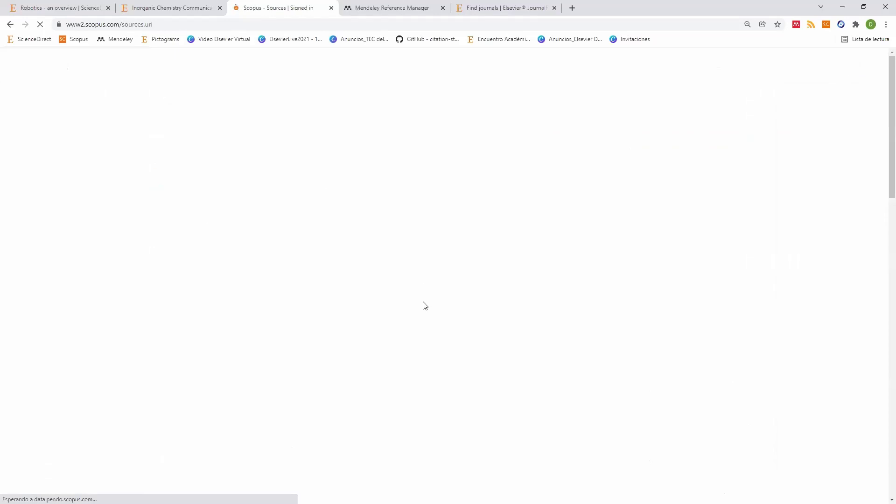
# Step: Tick Nature Reviews Molecular Cell Biology and compare SNIP/SJR values, including The Lancet's SNIP 21.06
pyautogui.scroll(-5, 493, 369)
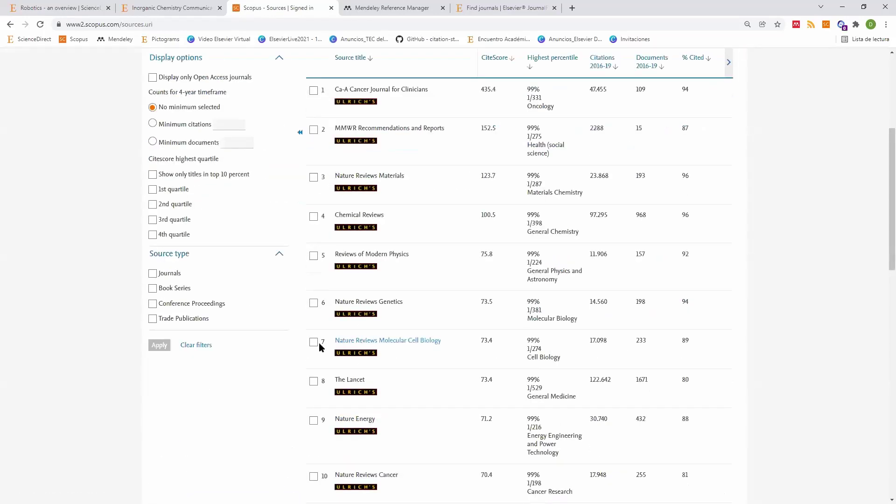
pyautogui.click(313, 342)
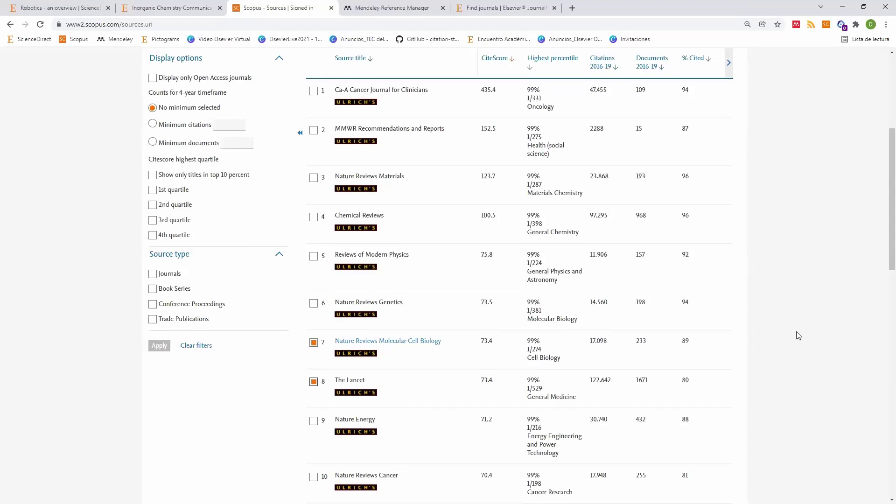
pyautogui.scroll(1, 796, 332)
pyautogui.click(729, 112)
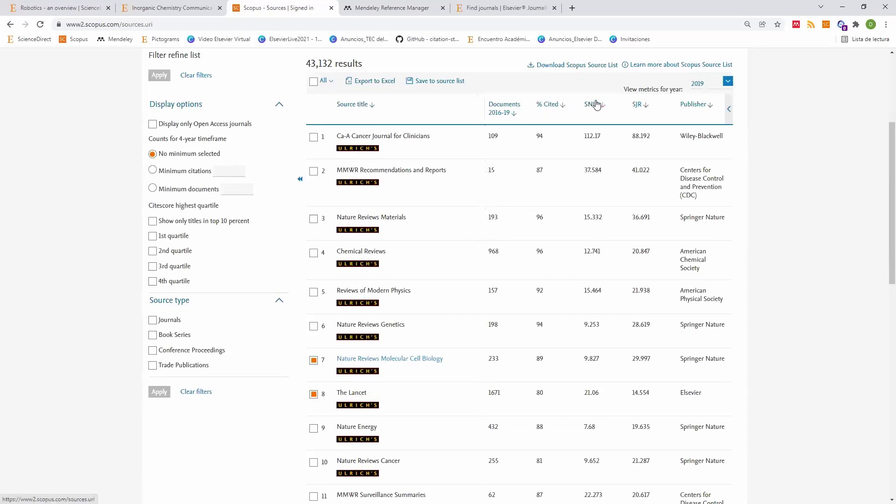
pyautogui.doubleClick(597, 394)
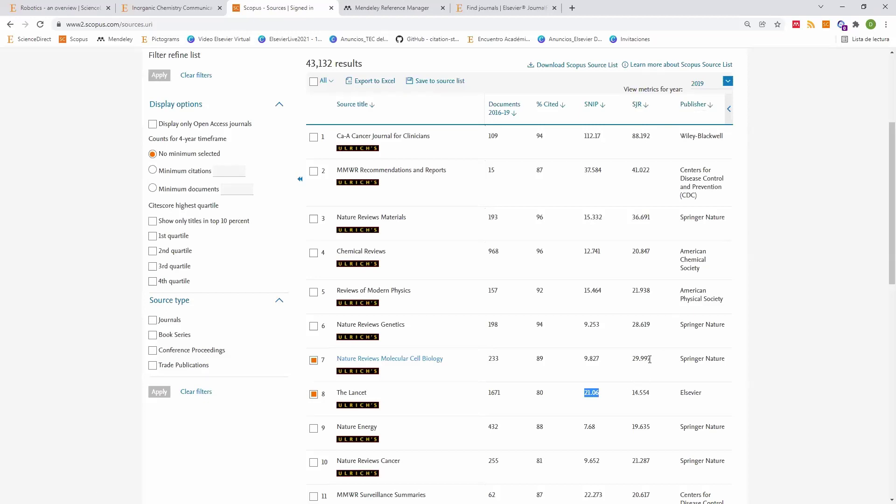
pyautogui.moveTo(632, 359); pyautogui.dragTo(650, 358)
pyautogui.click(637, 361)
# Step: Restore the CiteScore and percentile columns and highlight The Lancet's subject category
pyautogui.click(730, 112)
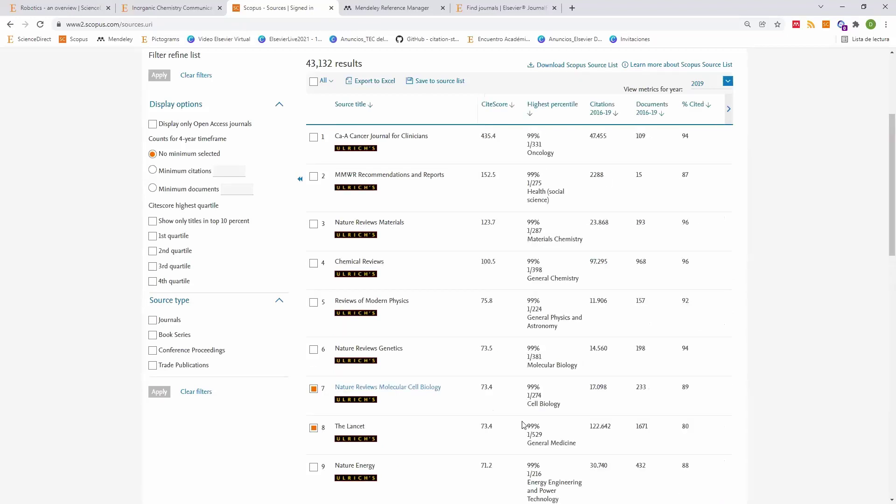
pyautogui.scroll(-1, 551, 420)
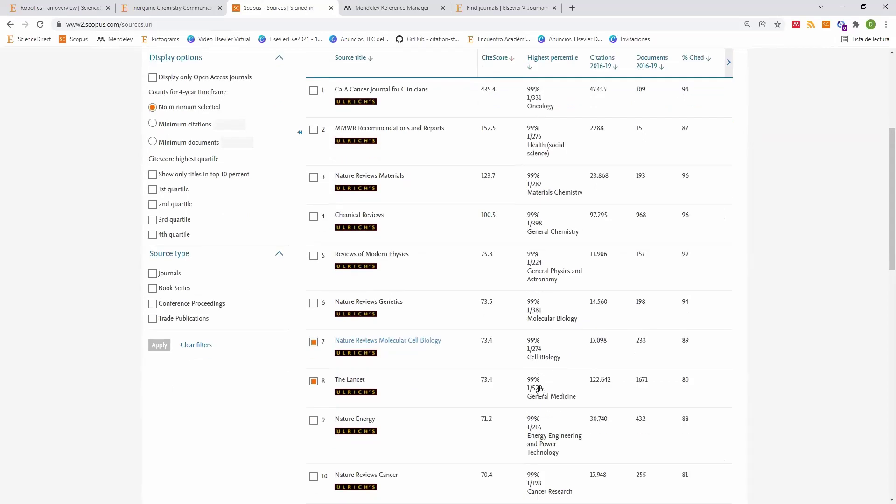
pyautogui.moveTo(527, 396); pyautogui.dragTo(573, 396)
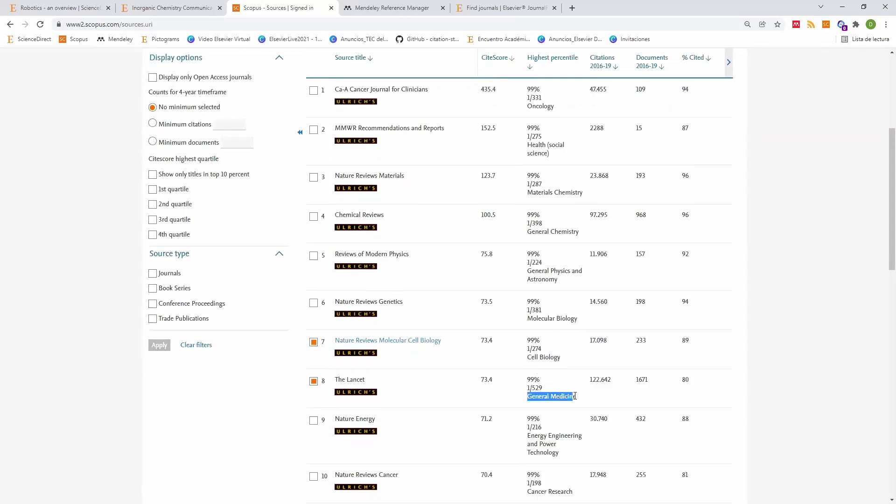
pyautogui.scroll(5, 282, 140)
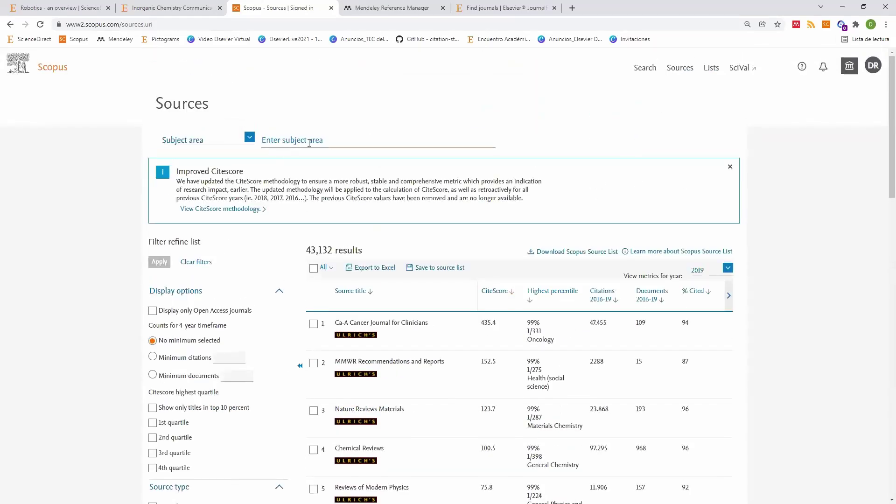
# Step: Filter sources to Ecology, Evolution, Behavior and Systematics and scroll the 820 results
pyautogui.click(309, 142)
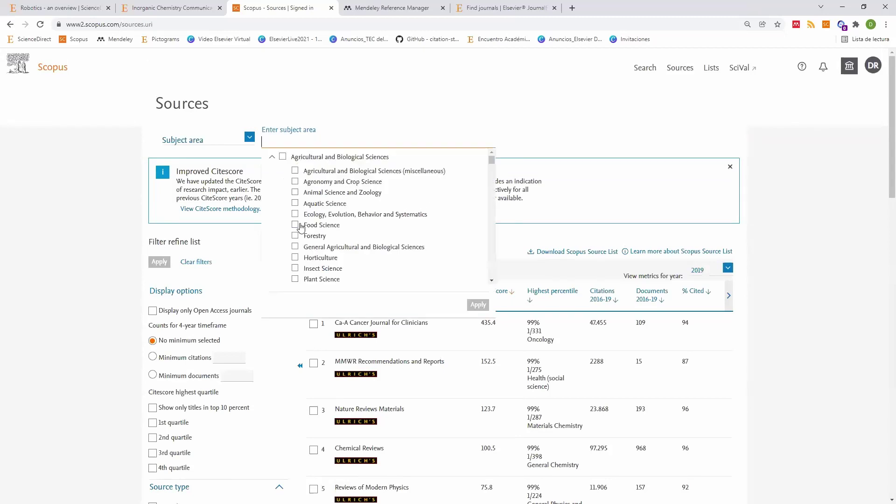
pyautogui.click(477, 305)
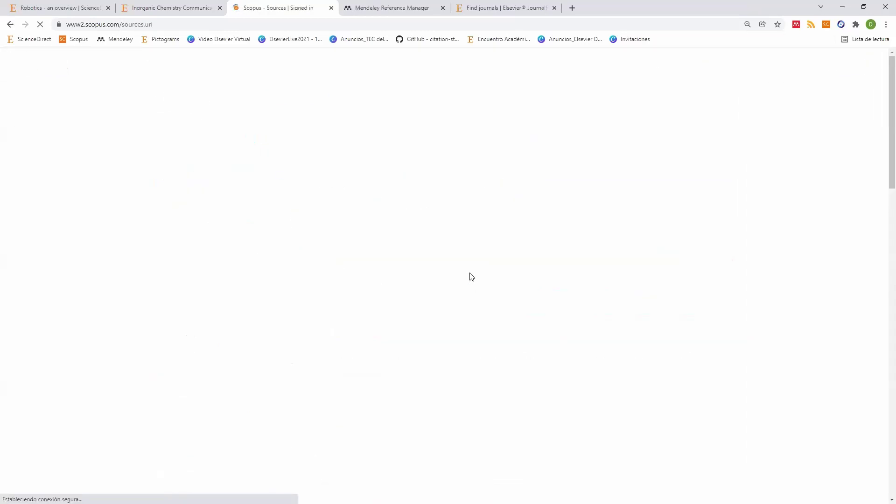
pyautogui.scroll(-4, 485, 210)
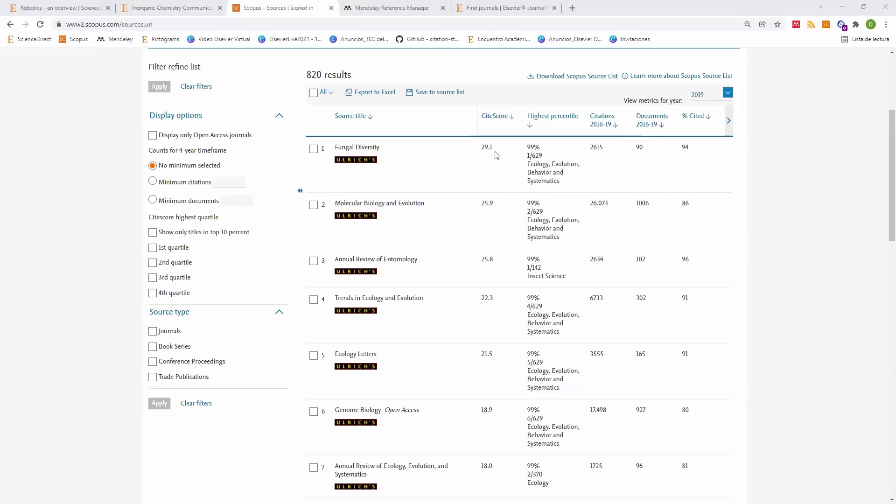
# Step: Review the filtered list's SNIP, SJR and publisher columns, then restore the CiteScore view
pyautogui.click(728, 117)
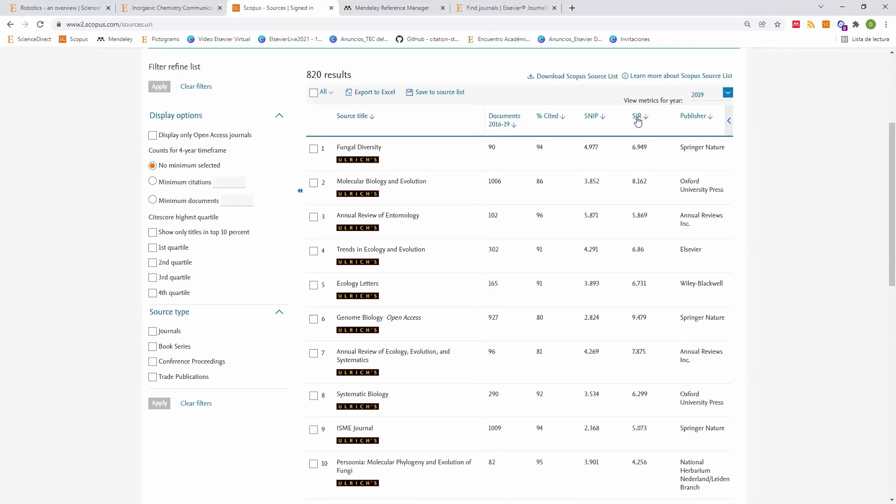
pyautogui.click(729, 122)
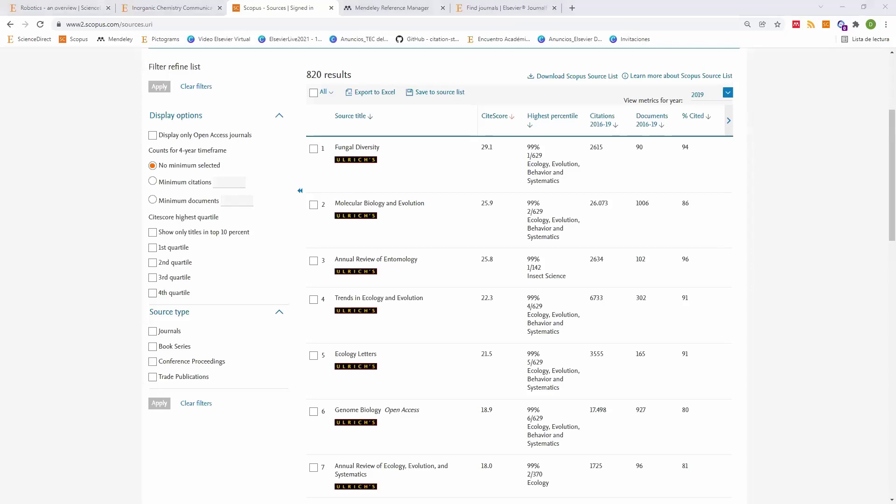
pyautogui.hotkey('alt', 'Tab')
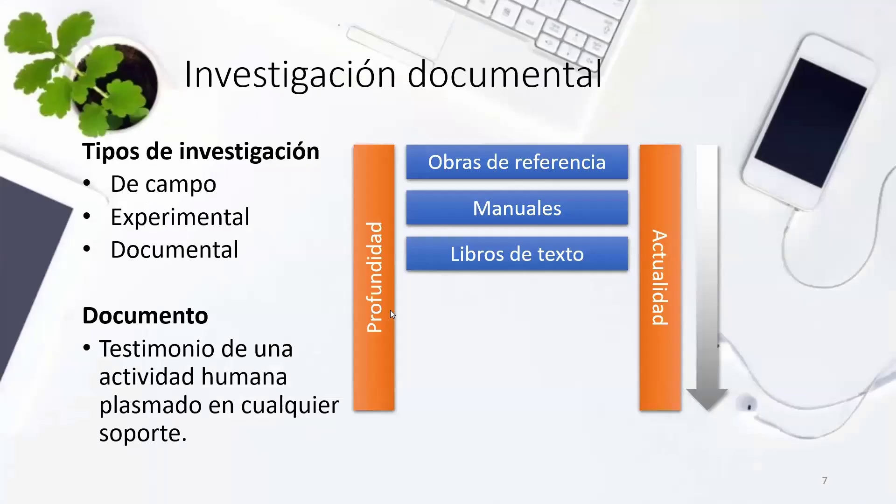
# Step: Reveal the Monografías, Revistas and Series de libros boxes and advance to slide 8, Enlaces
pyautogui.click(383, 322)
pyautogui.click(374, 338)
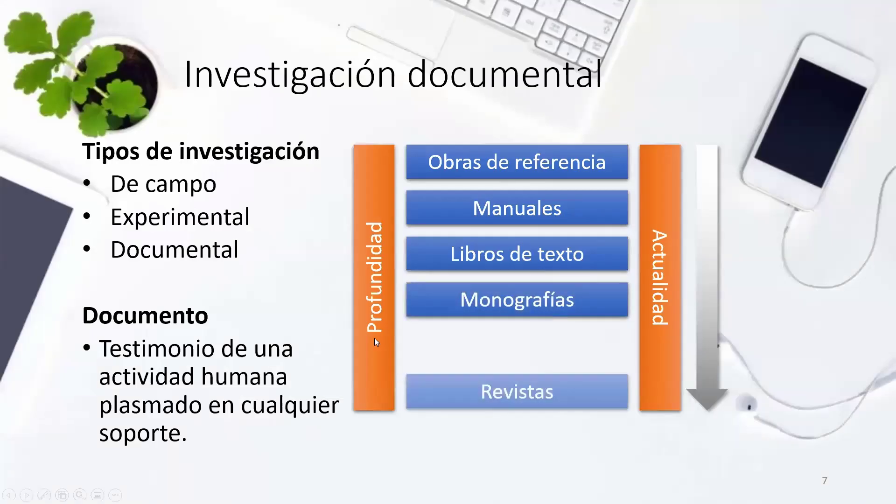
pyautogui.click(374, 337)
pyautogui.click(375, 338)
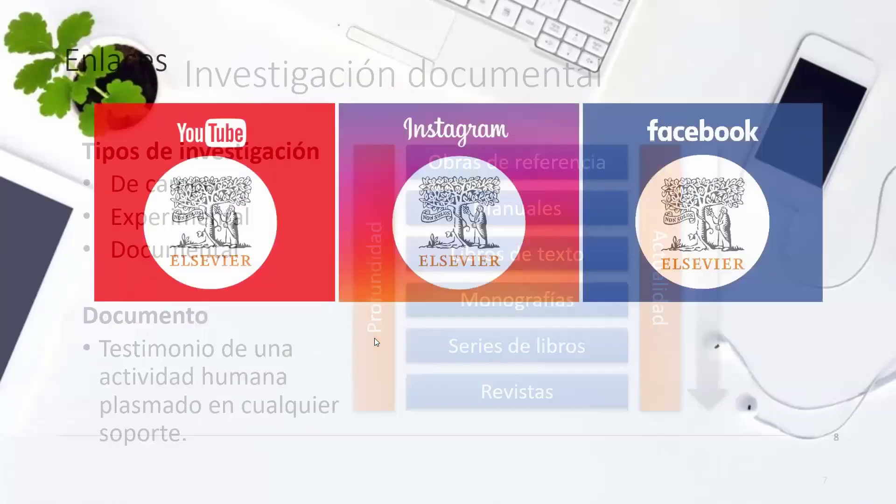